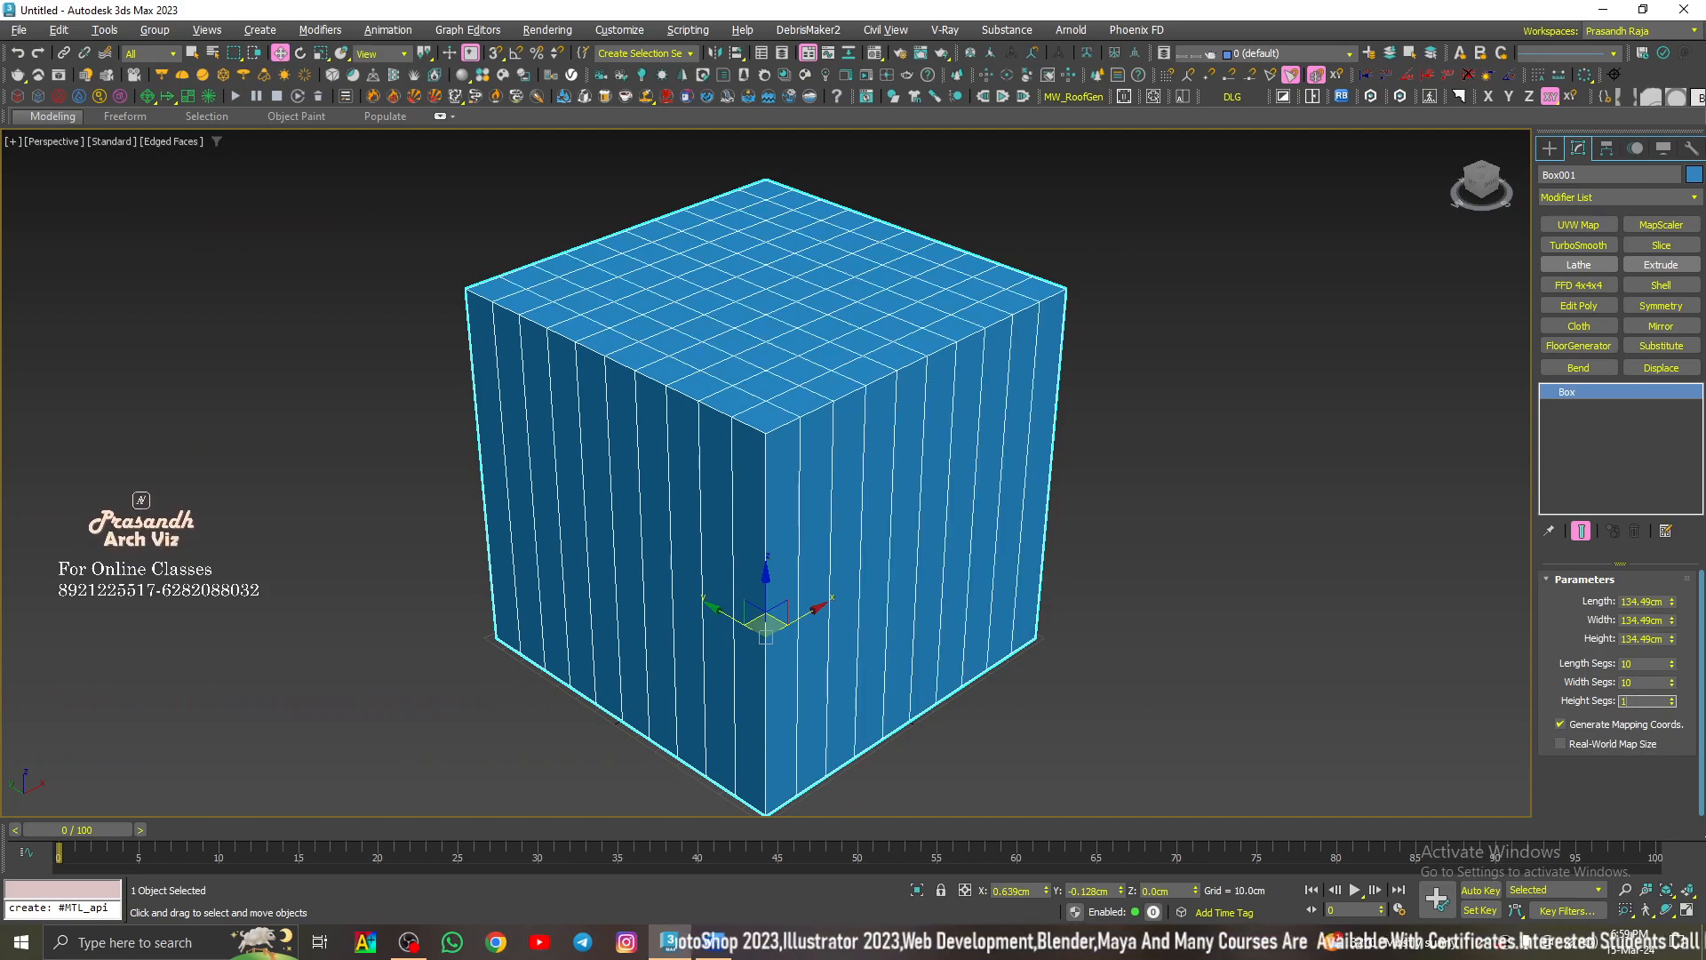
Step: Set the box's height segments to 10 and switch to the Select tool
key("Return")
mouse_move(976, 591)
middle_mouse_down("alt")
mouse_move(857, 477)
mouse_move(953, 587)
middle_mouse_up("alt")
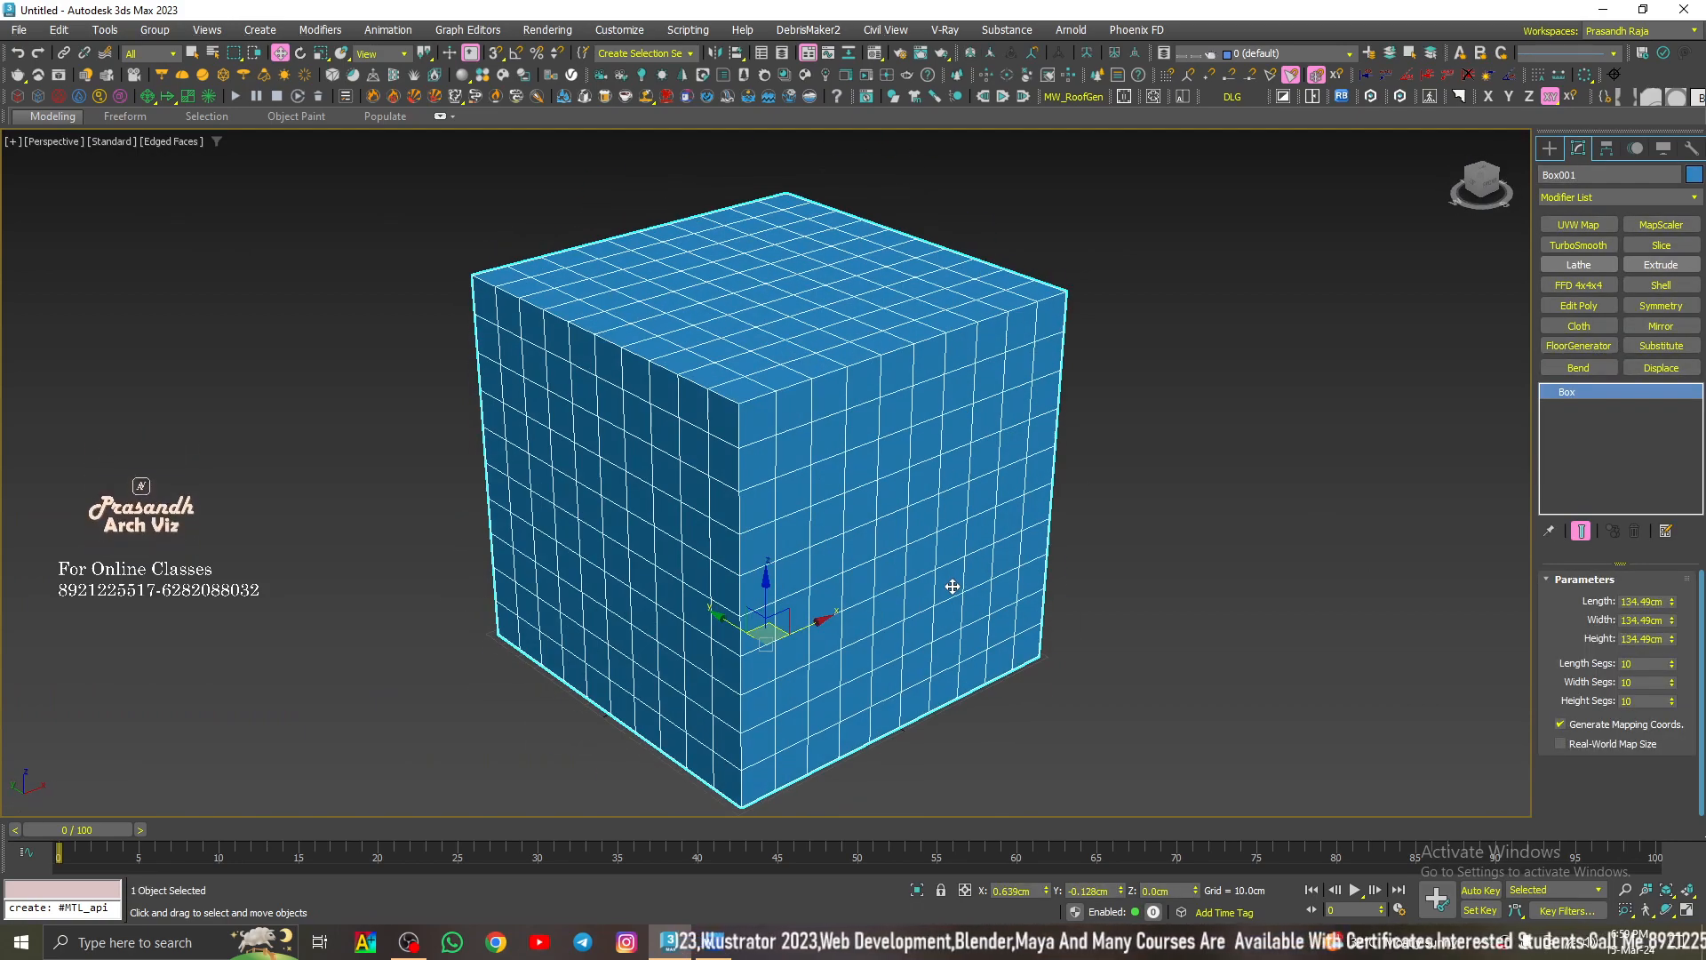
key("q")
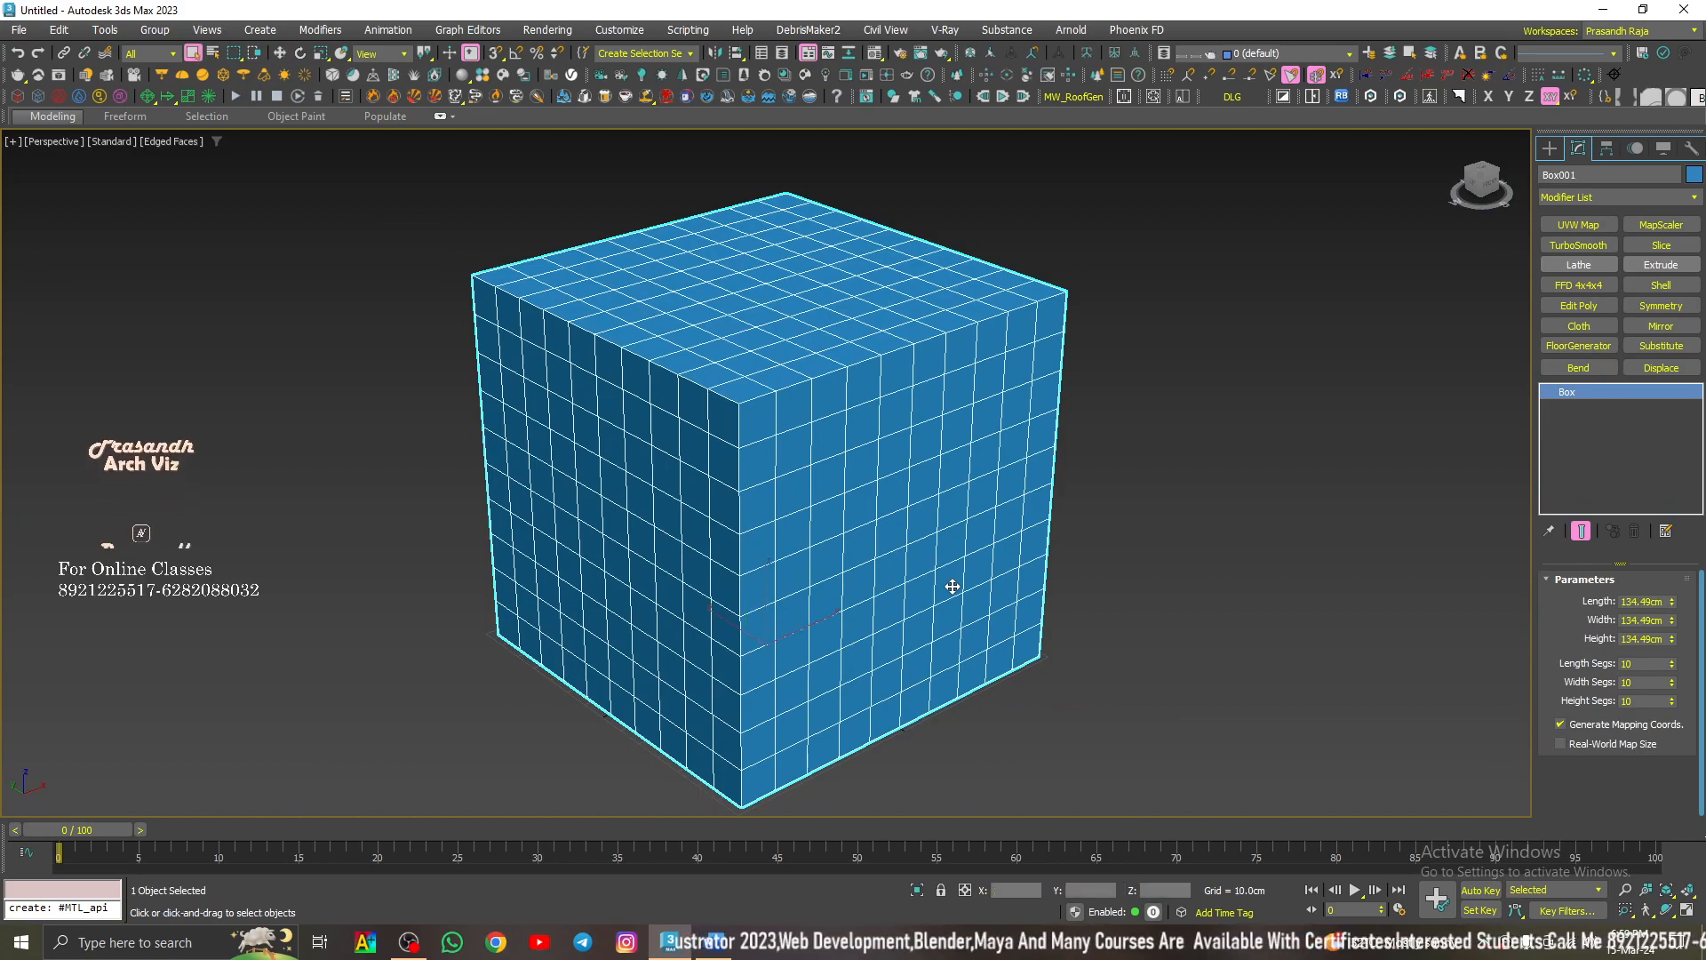
middle_click_drag(924, 583, 925, 622, "alt")
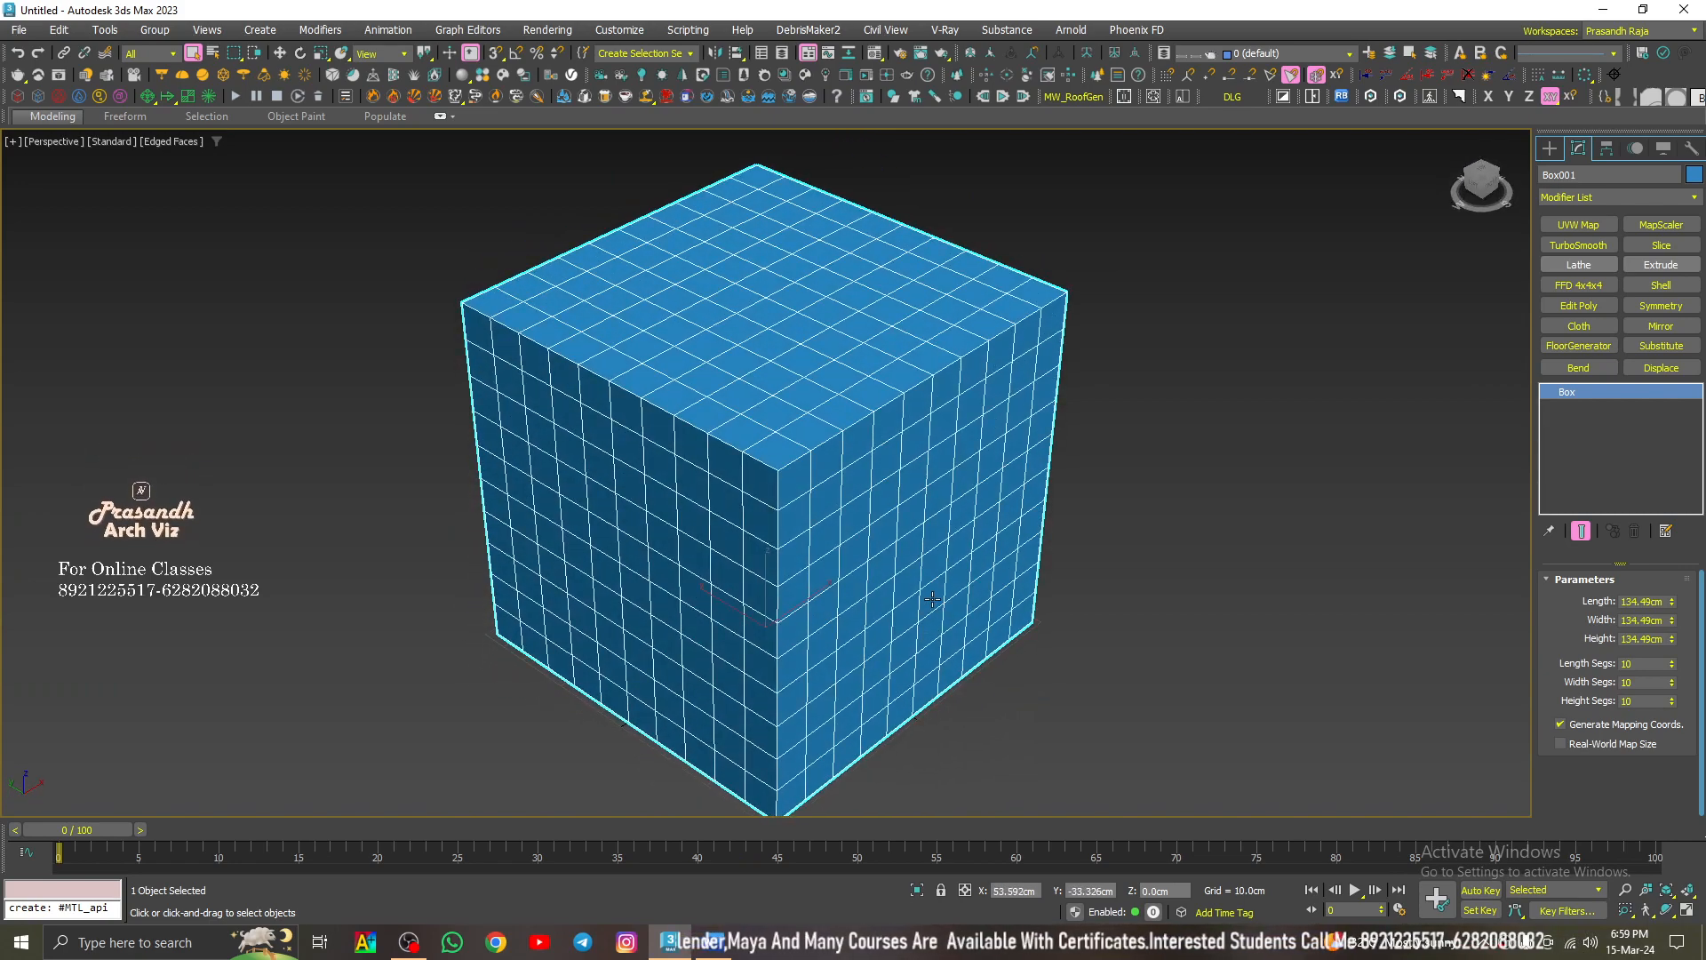
Step: Convert the segmented box to an Editable Poly and enter vertex sub-object level
right_click(931, 599)
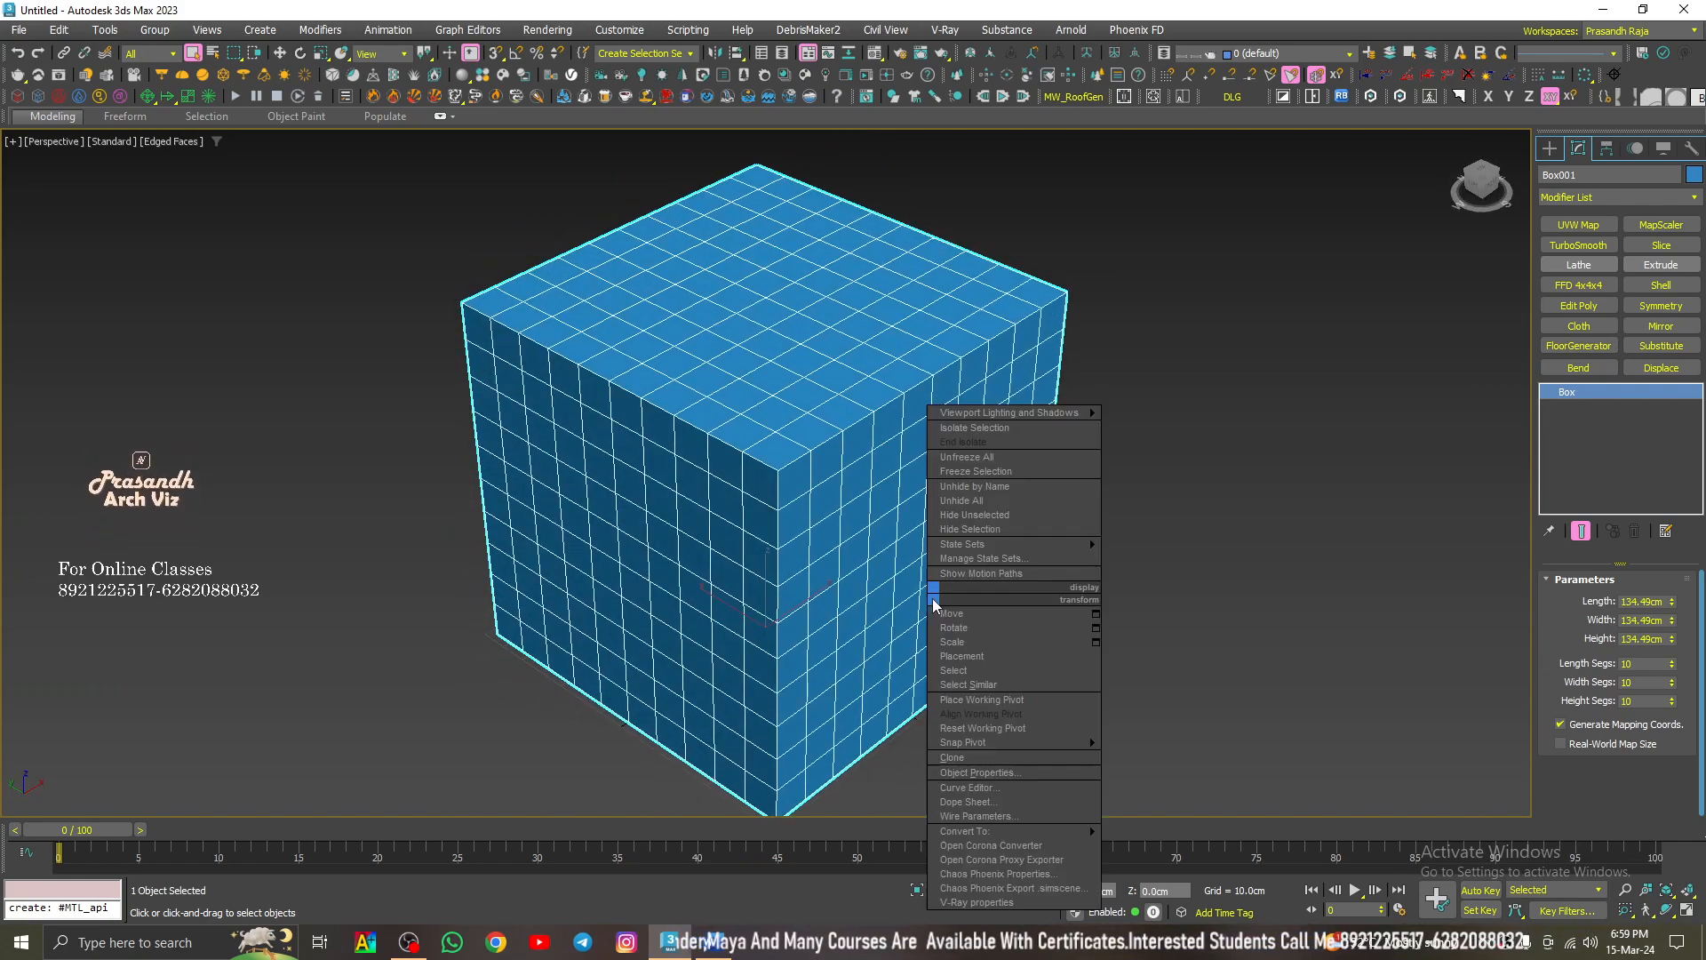
right_click(1591, 392)
left_click(1606, 522)
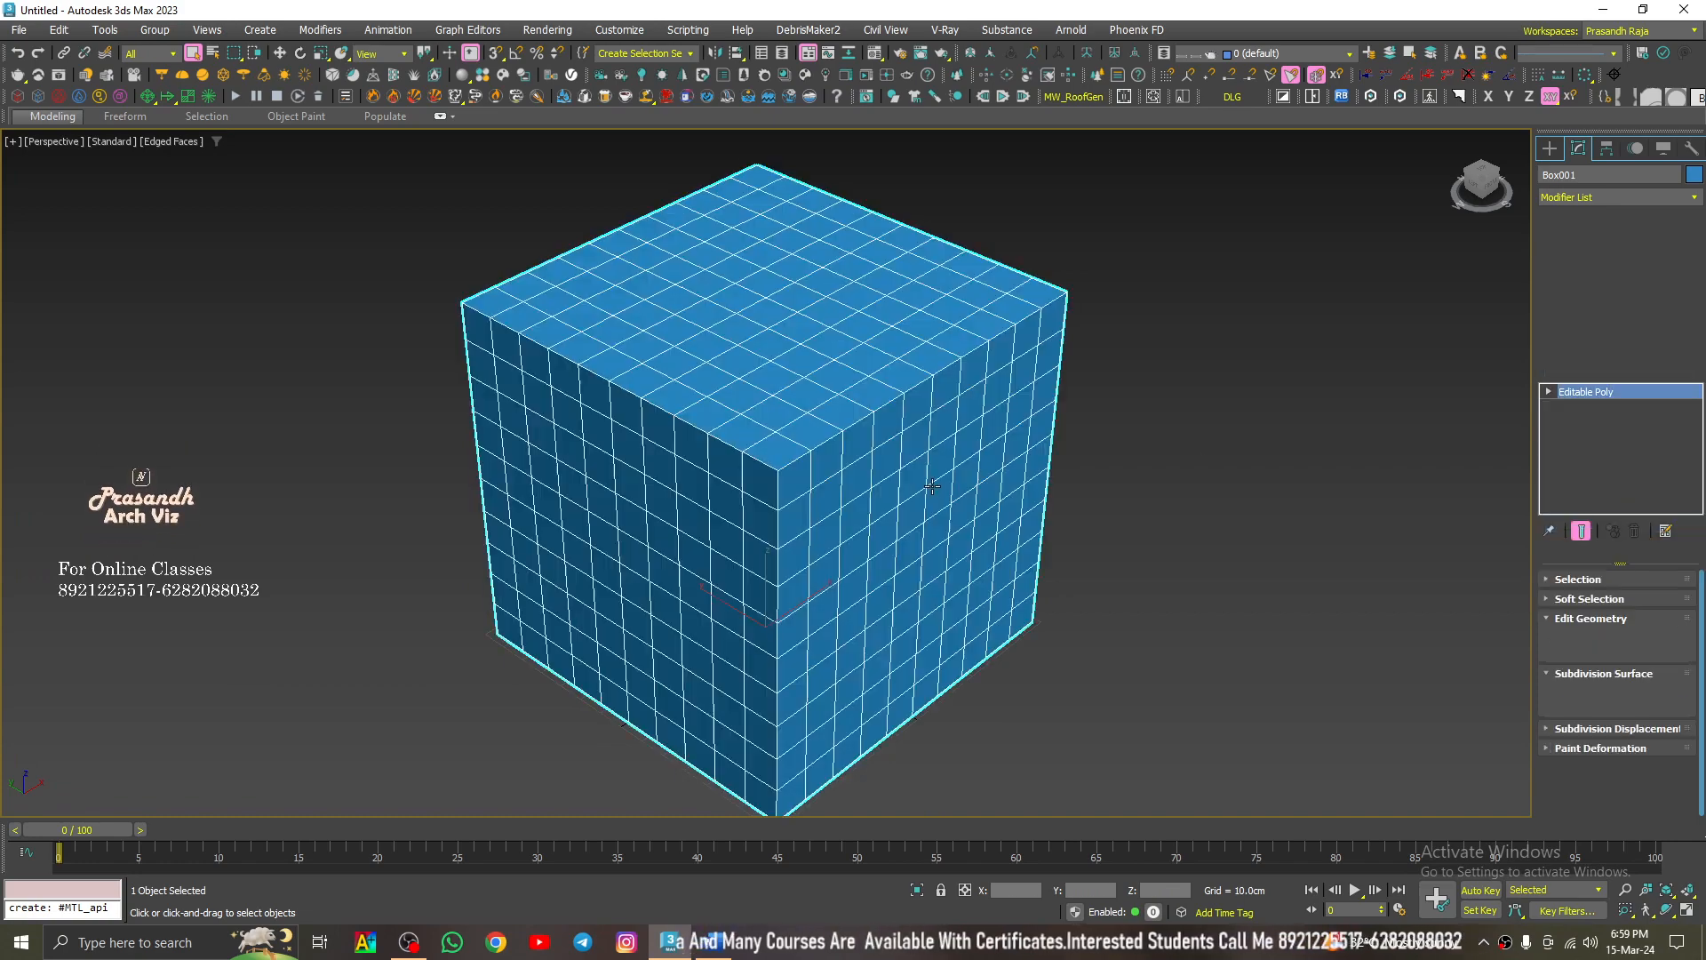
middle_click_drag(880, 485, 924, 521, "alt")
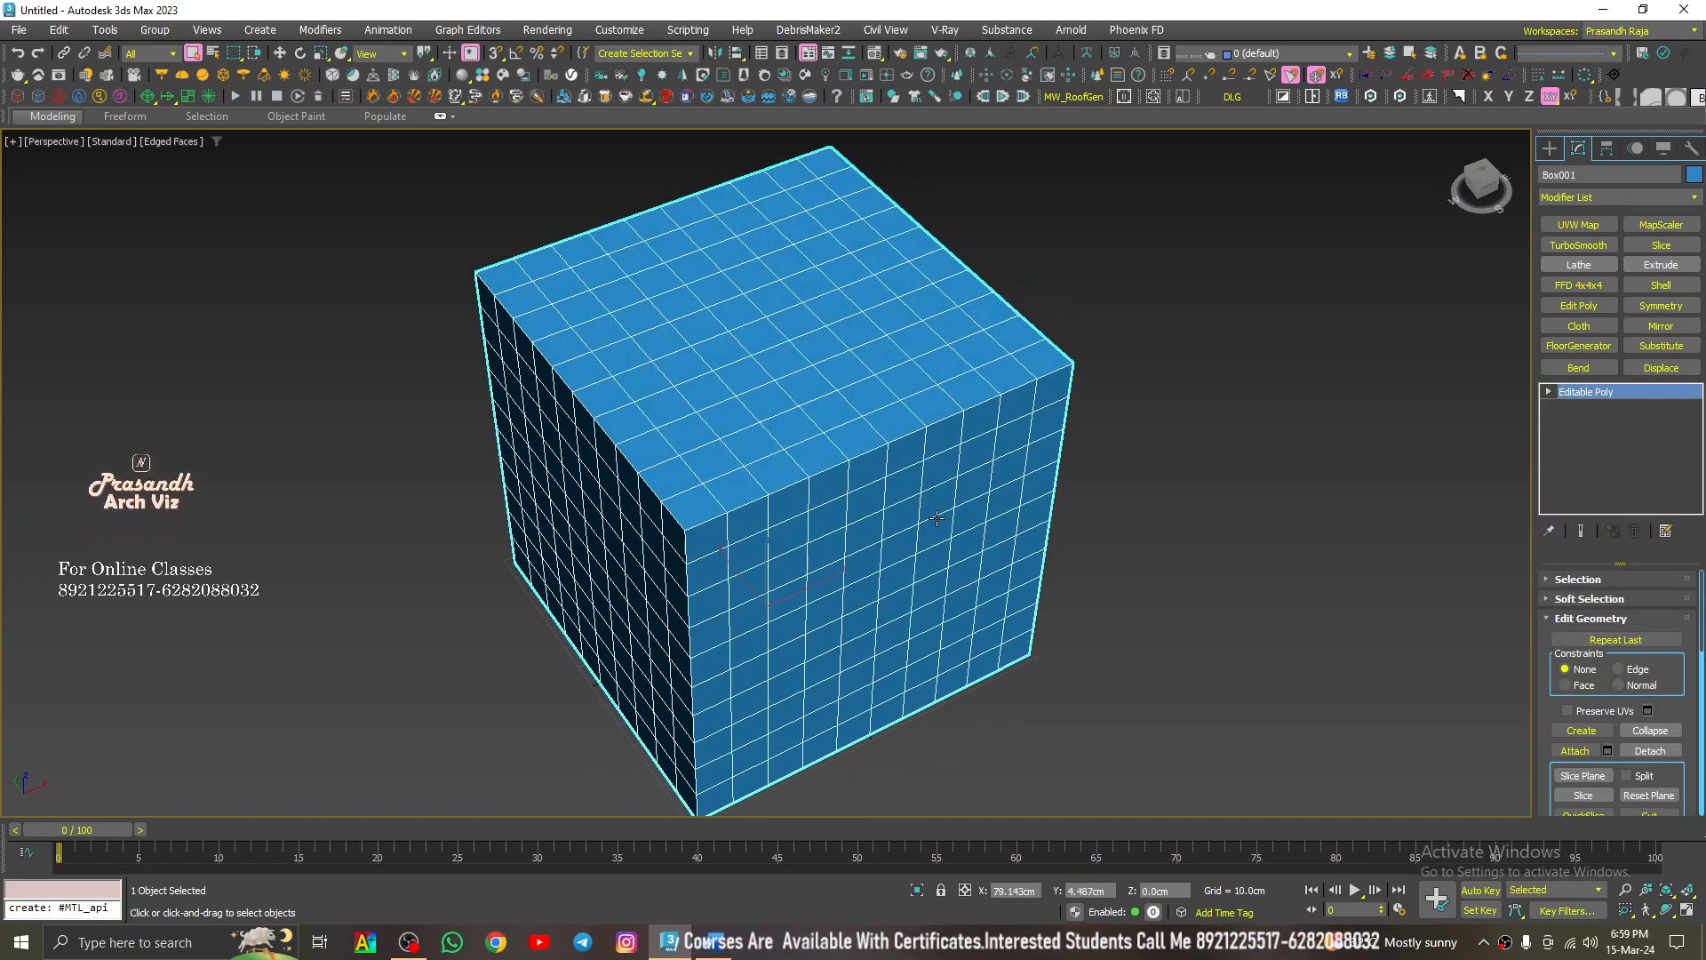
key("1")
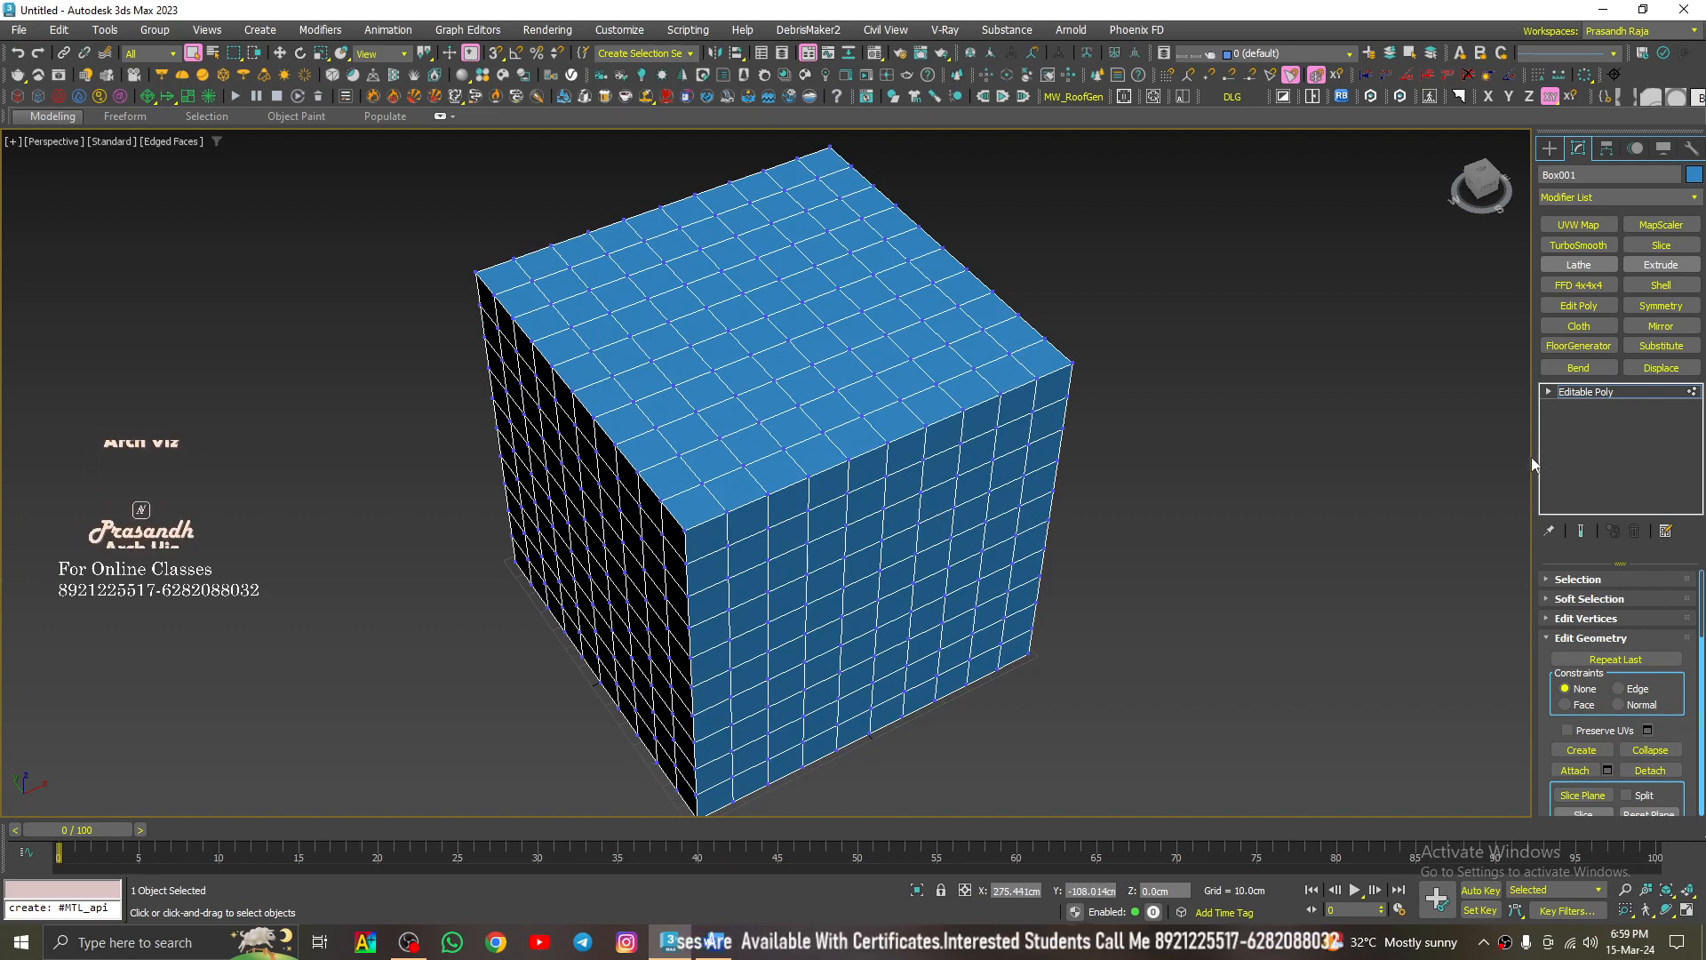
Step: Widen the command panel to several columns and expand the Selection and Soft Selection settings
left_click_drag(1533, 457, 972, 496)
scroll(770, 503, "down", 4)
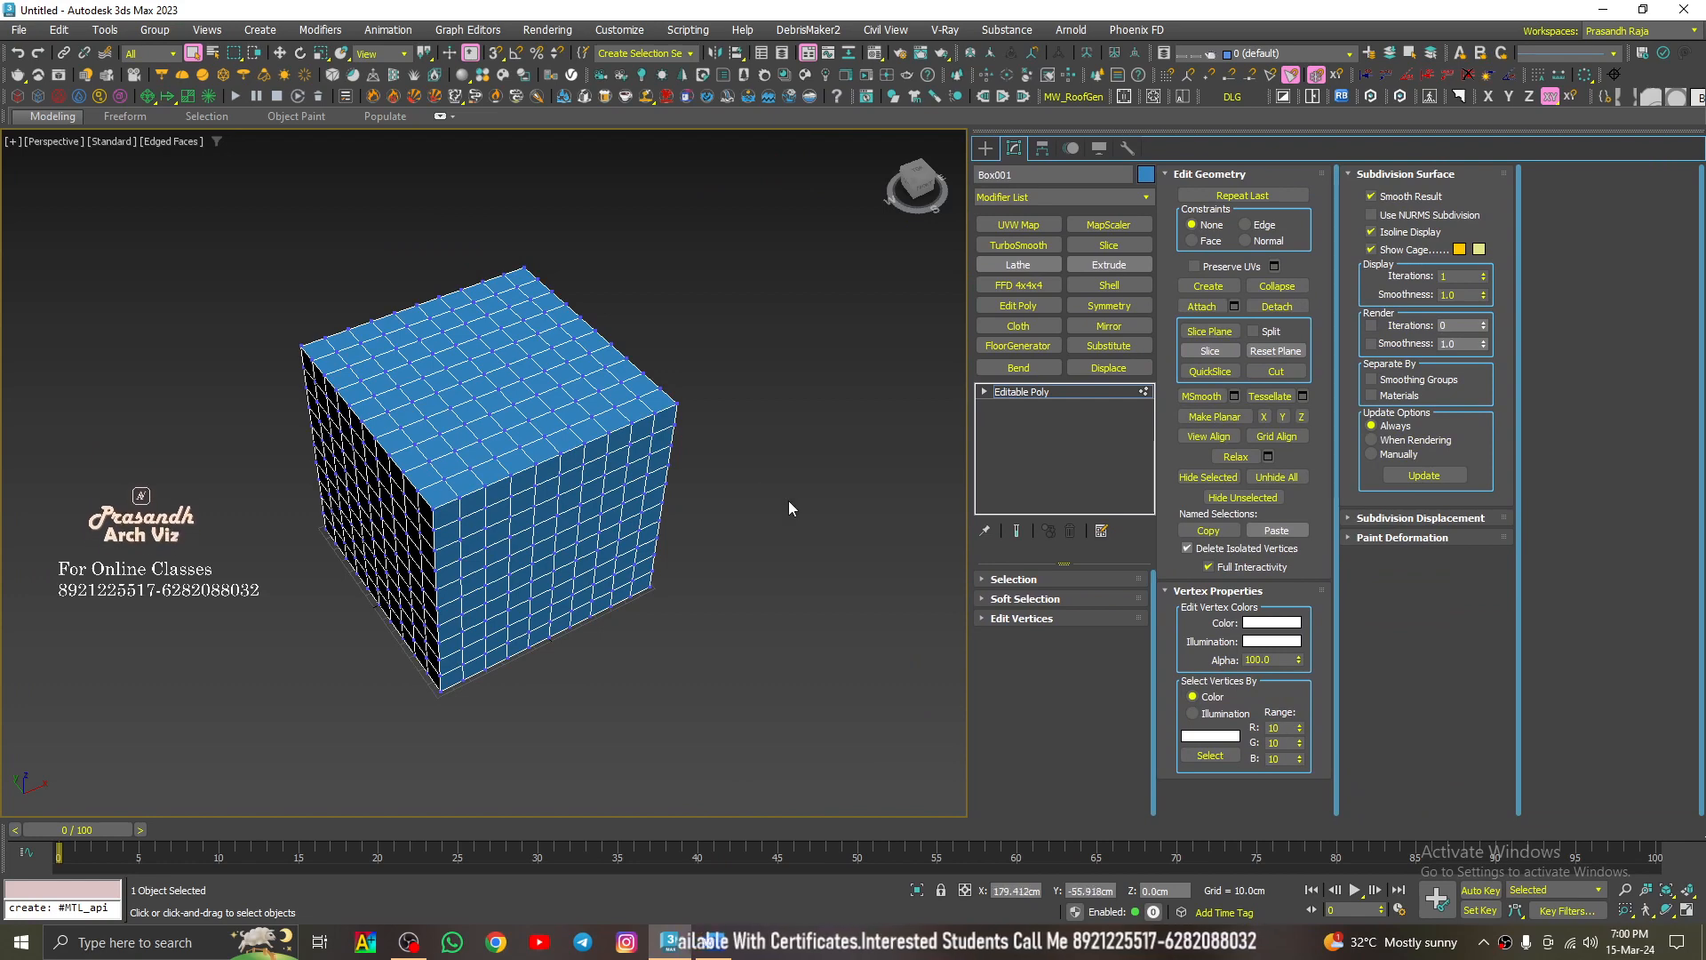
left_click(981, 580)
scroll(983, 732, "down", 1)
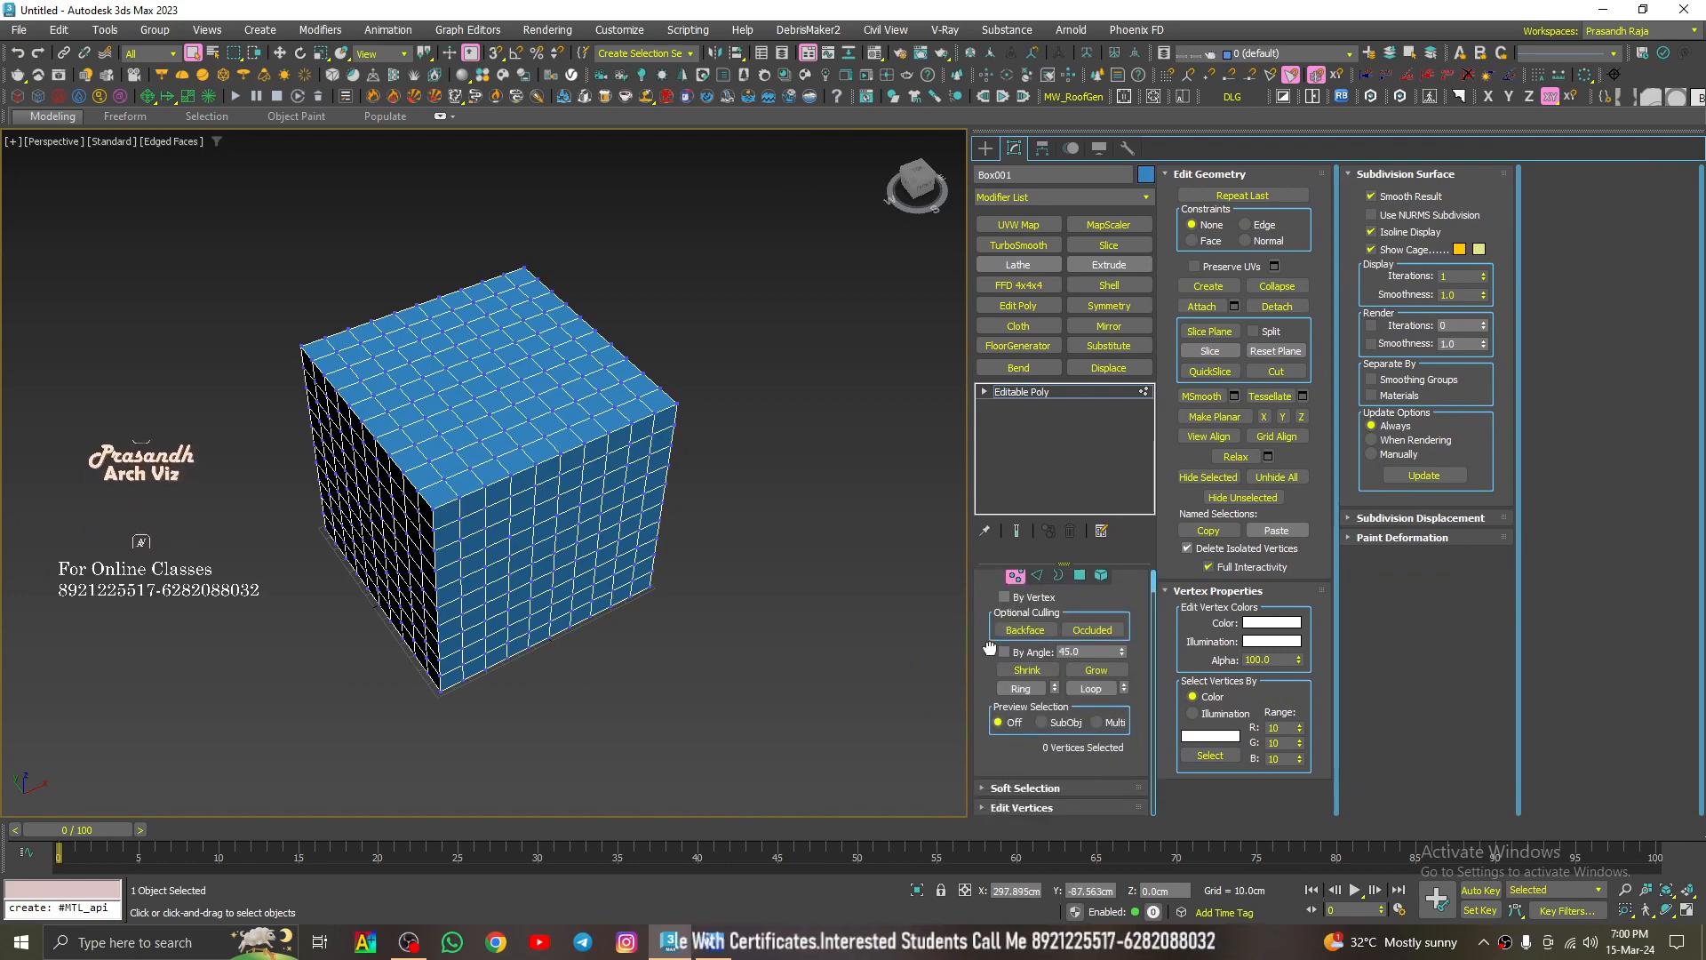
left_click(1000, 789)
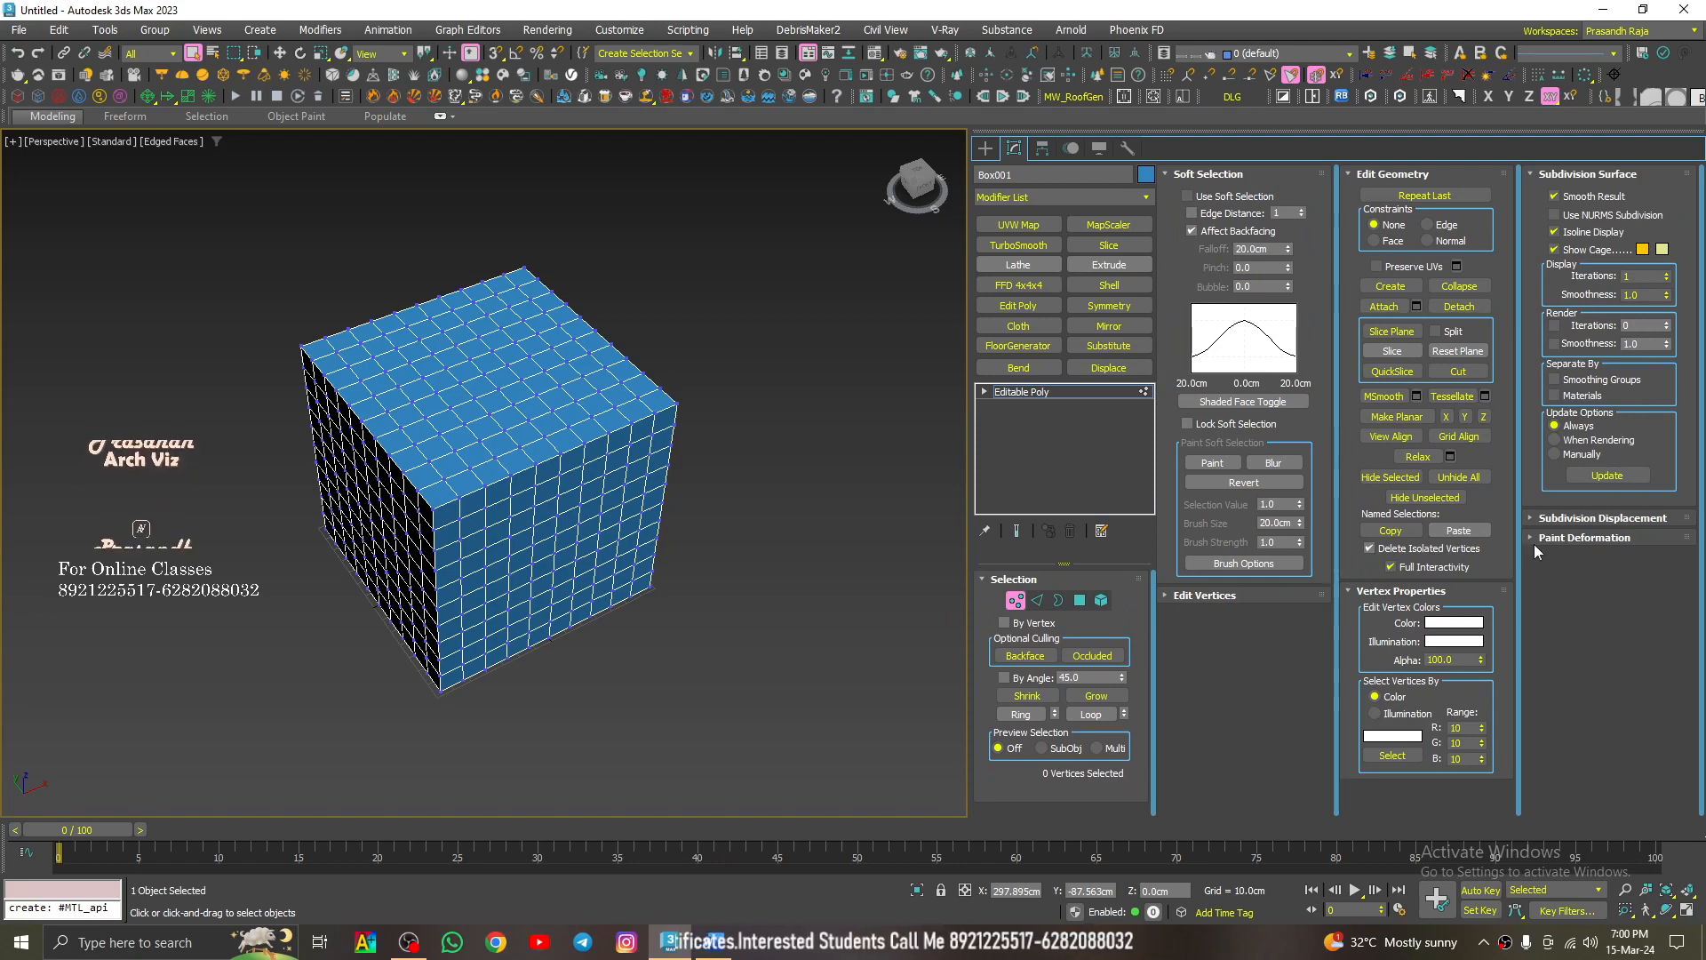
Step: Expand the Subdivision Displacement and Paint Deformation settings and widen the command panel by one more column
left_click(1568, 516)
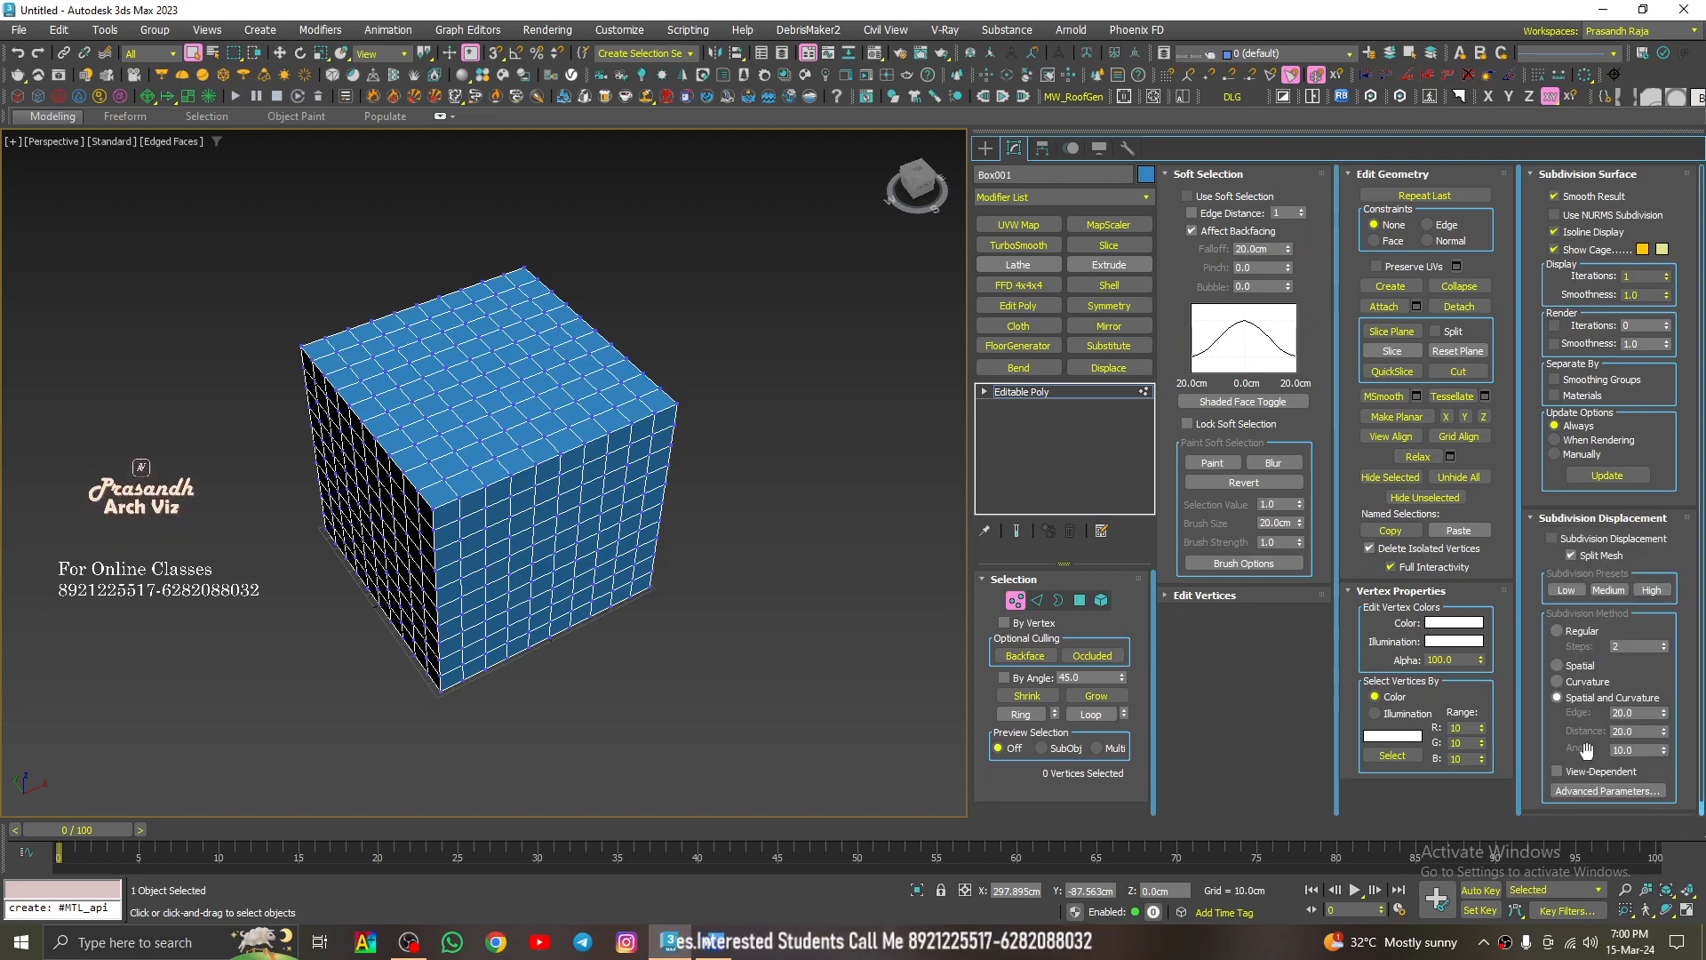
scroll(1542, 502, "down", 1)
left_click(1552, 809)
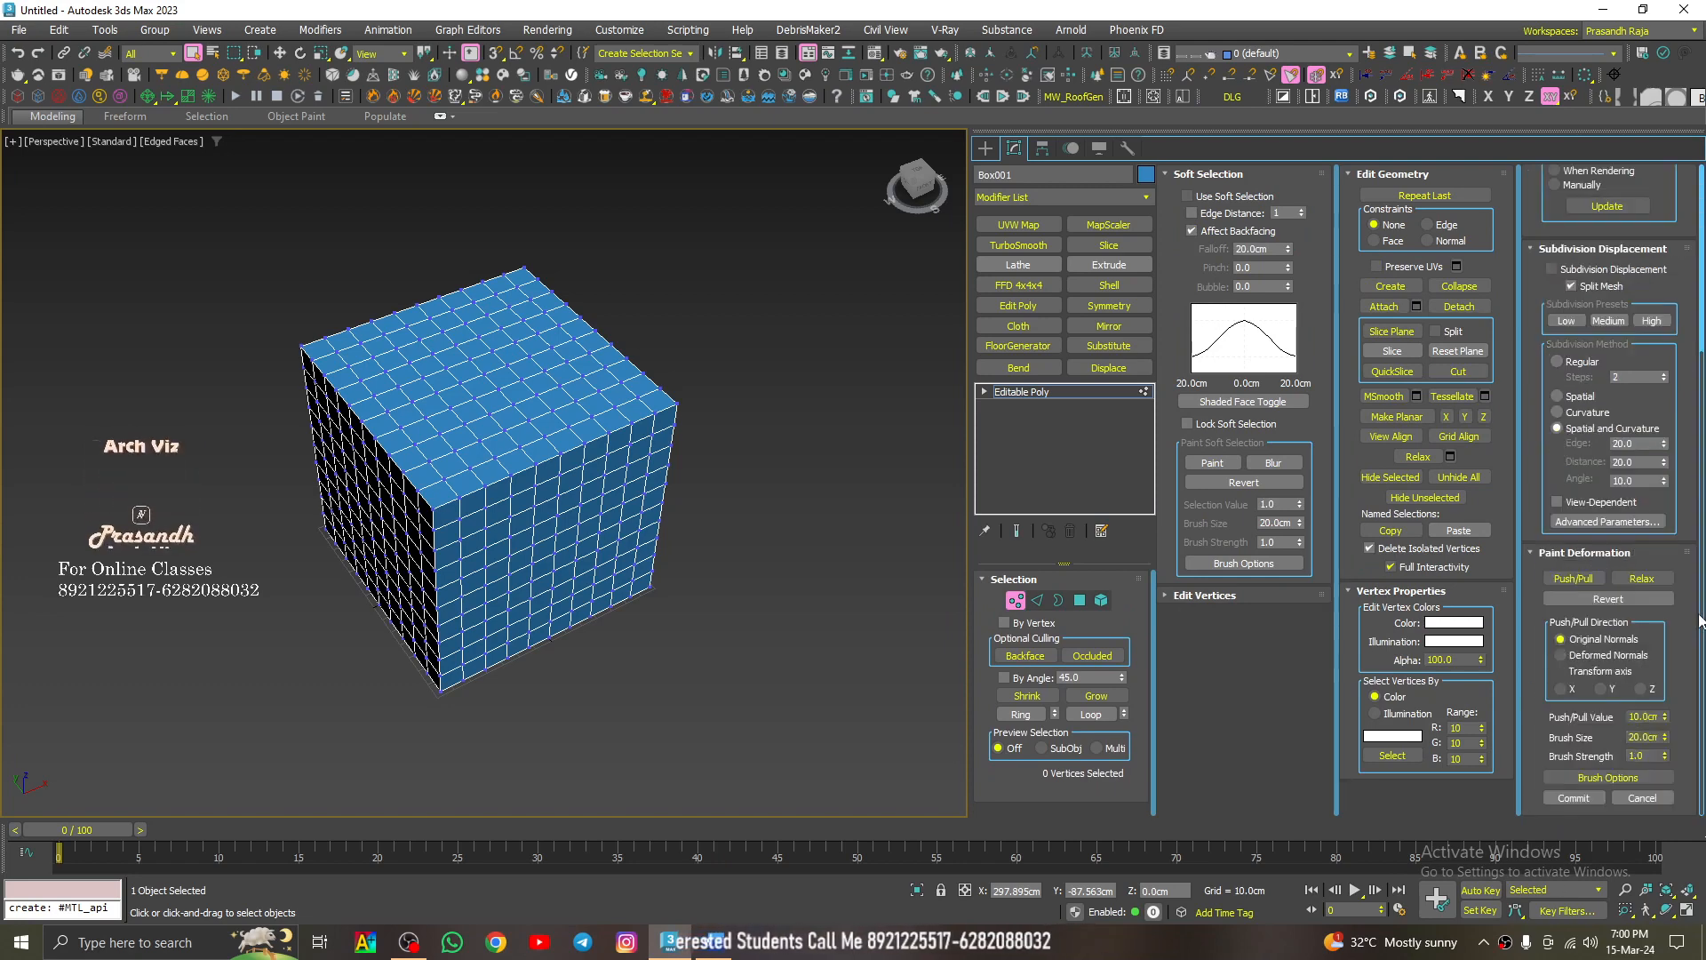
left_click_drag(970, 503, 789, 503)
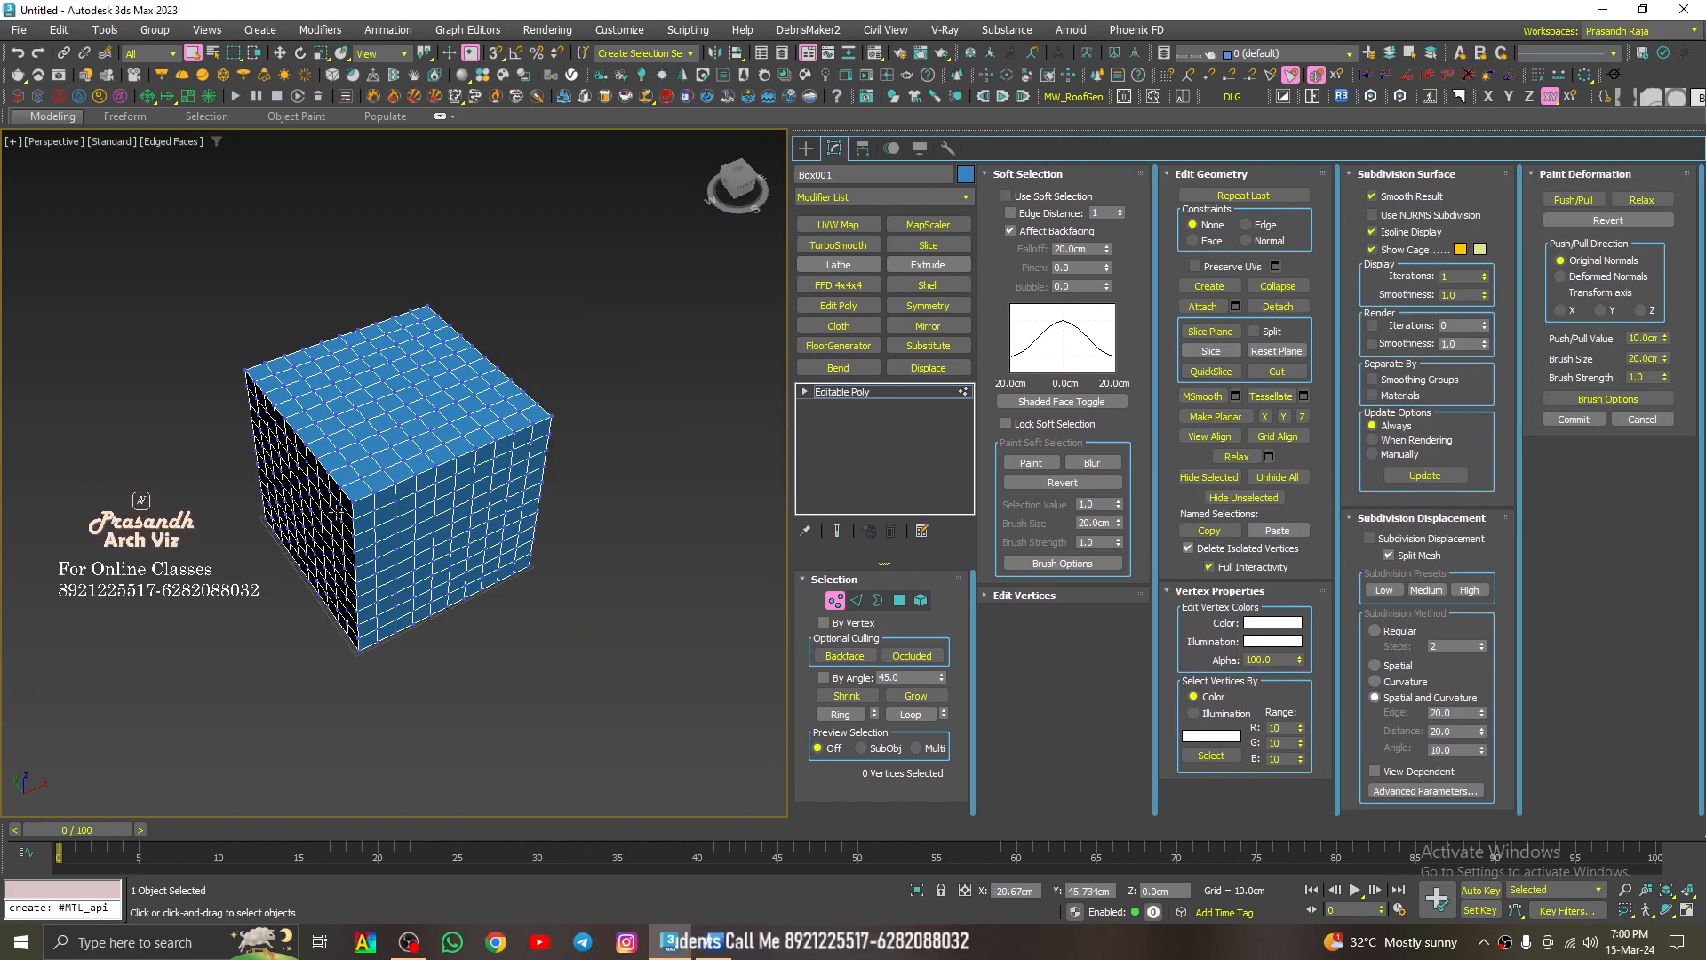
scroll(336, 513, "up", 4)
middle_click_drag(508, 486, 533, 533, "alt")
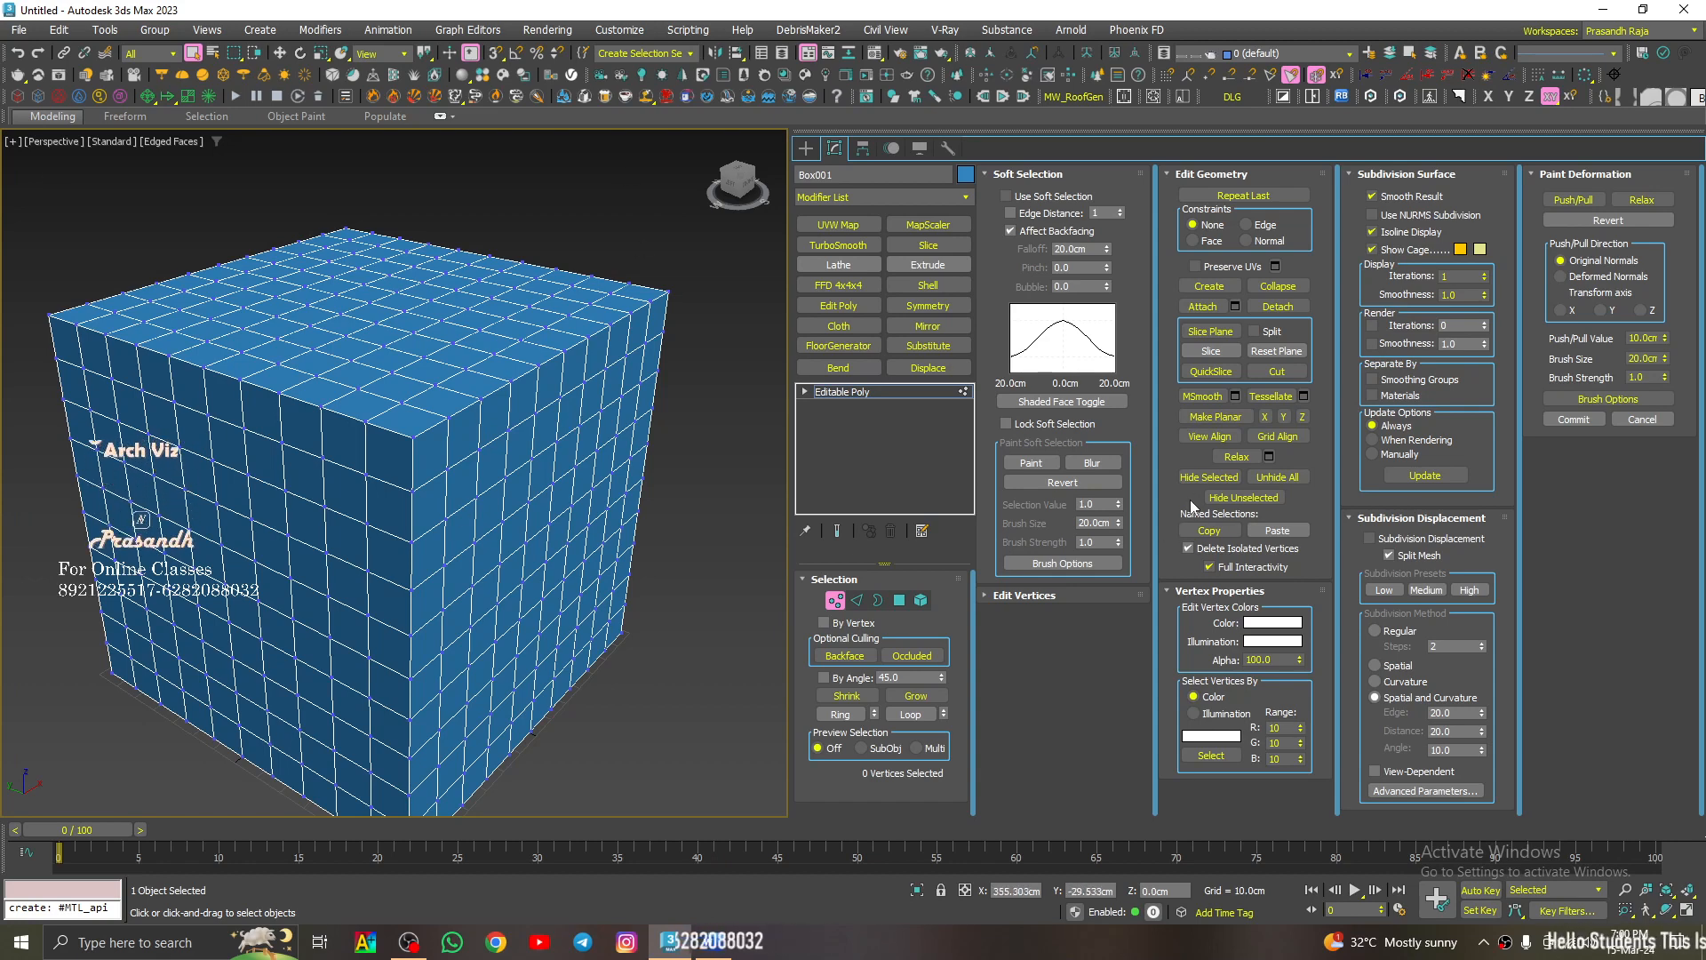
middle_click_drag(583, 524, 500, 541, "alt")
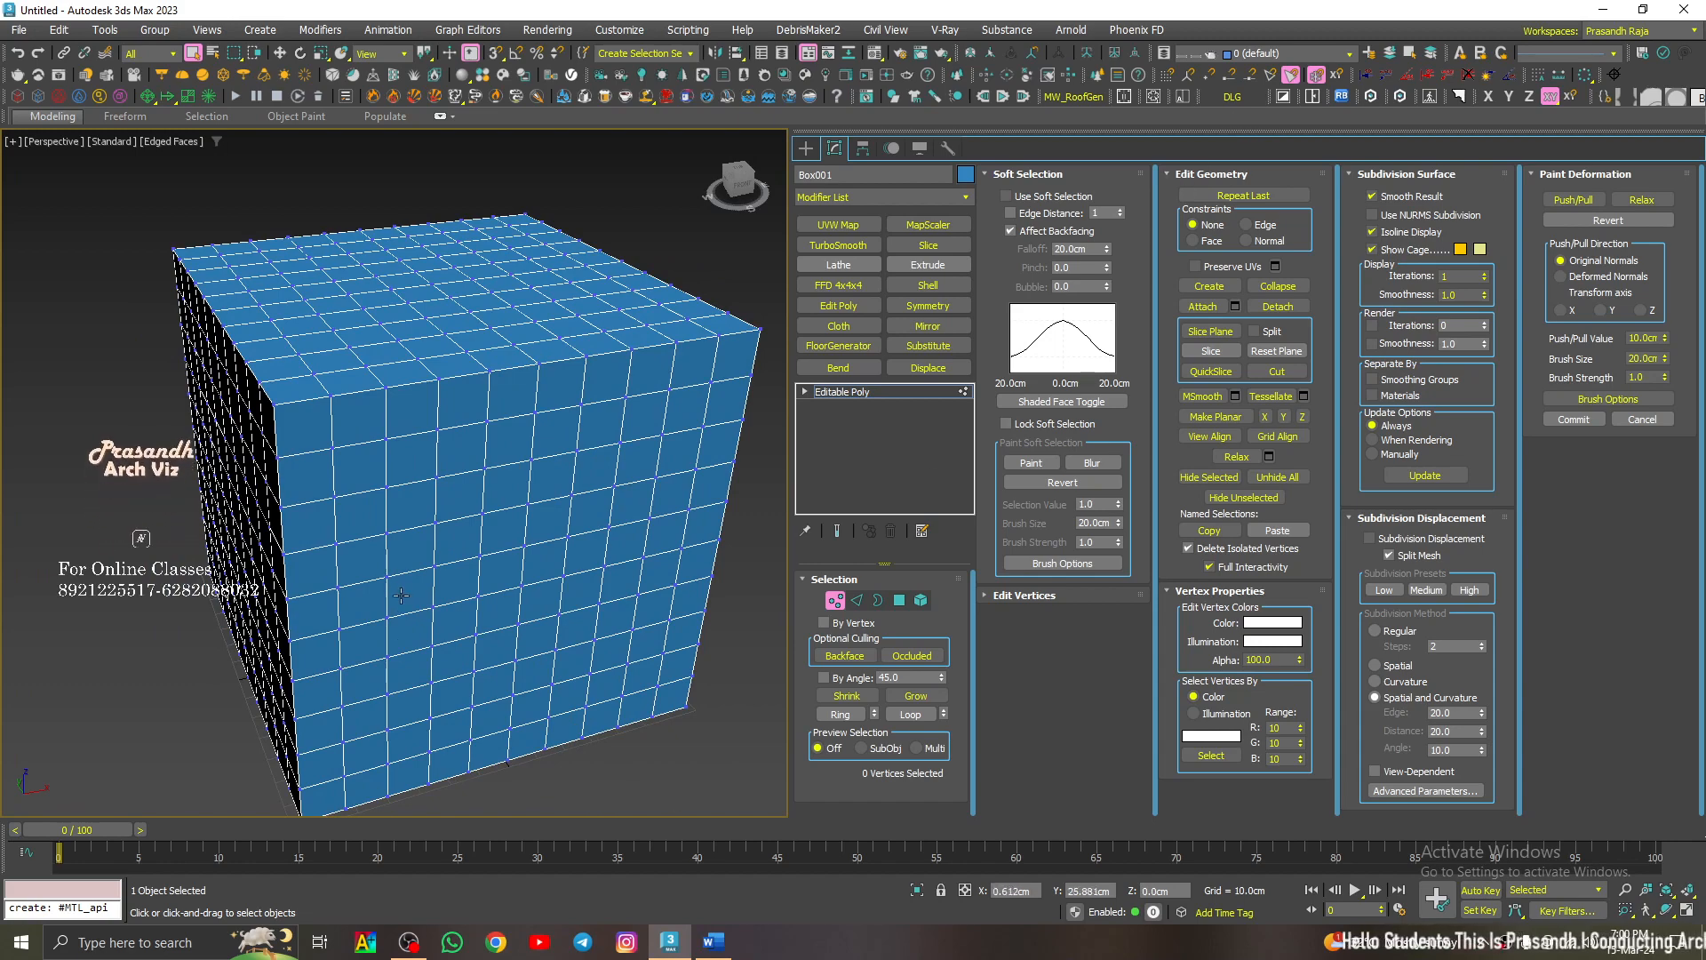
middle_click_drag(409, 601, 508, 580, "alt")
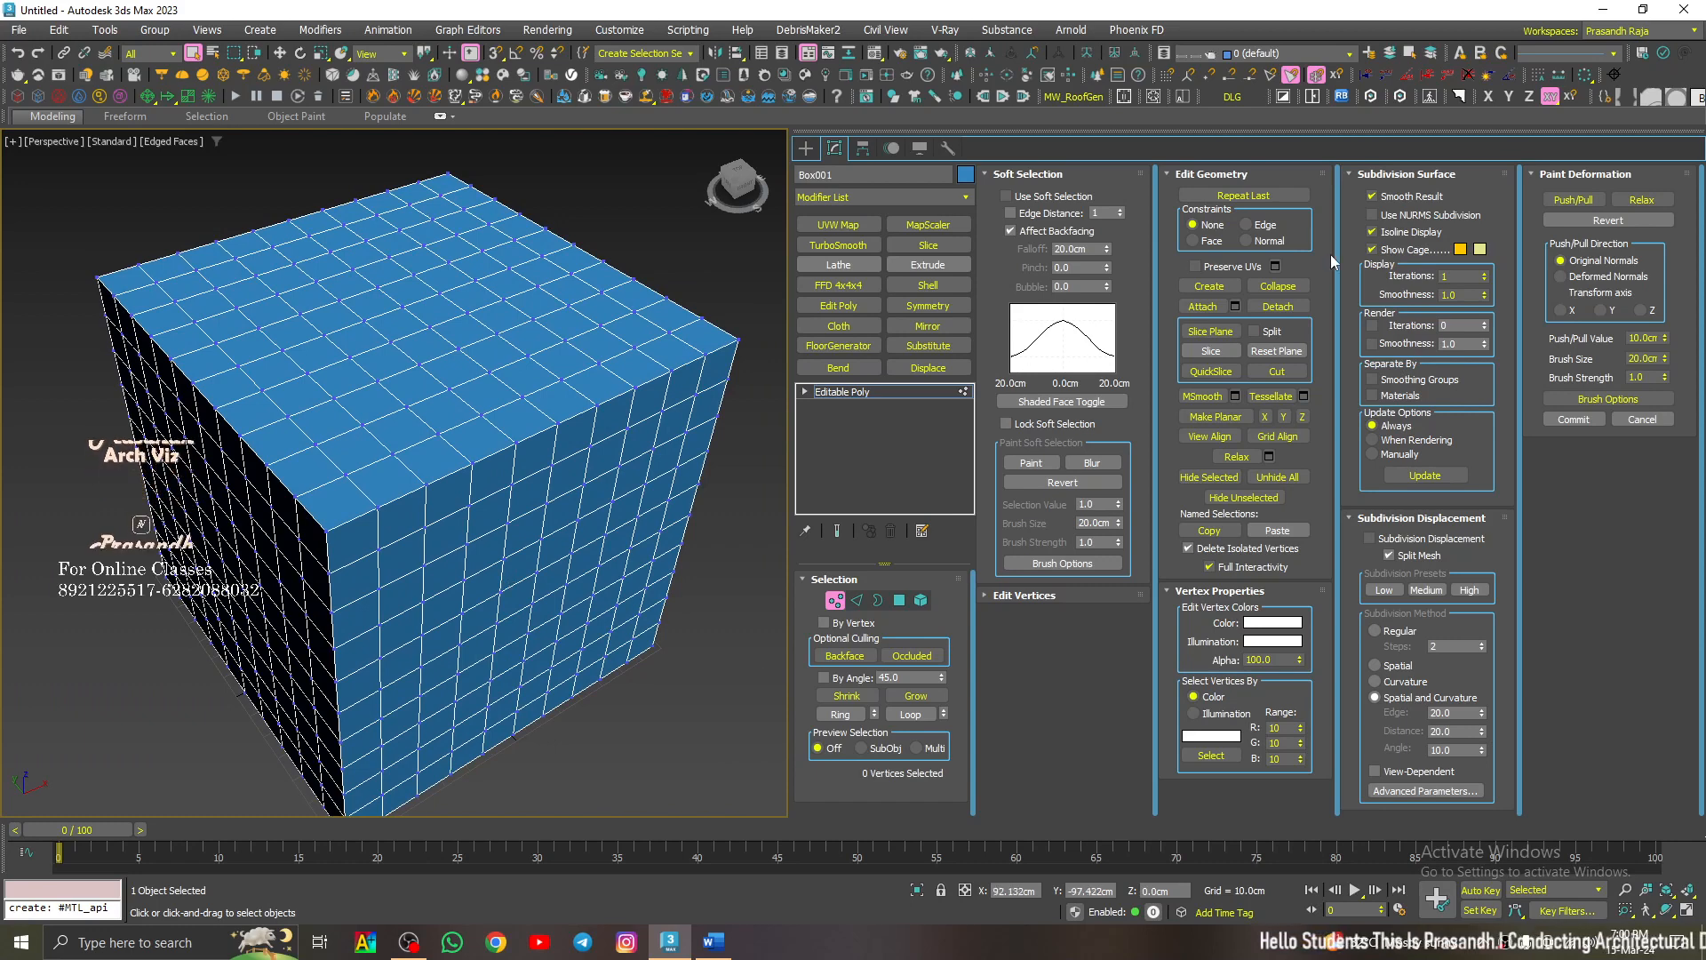
left_click(1210, 289)
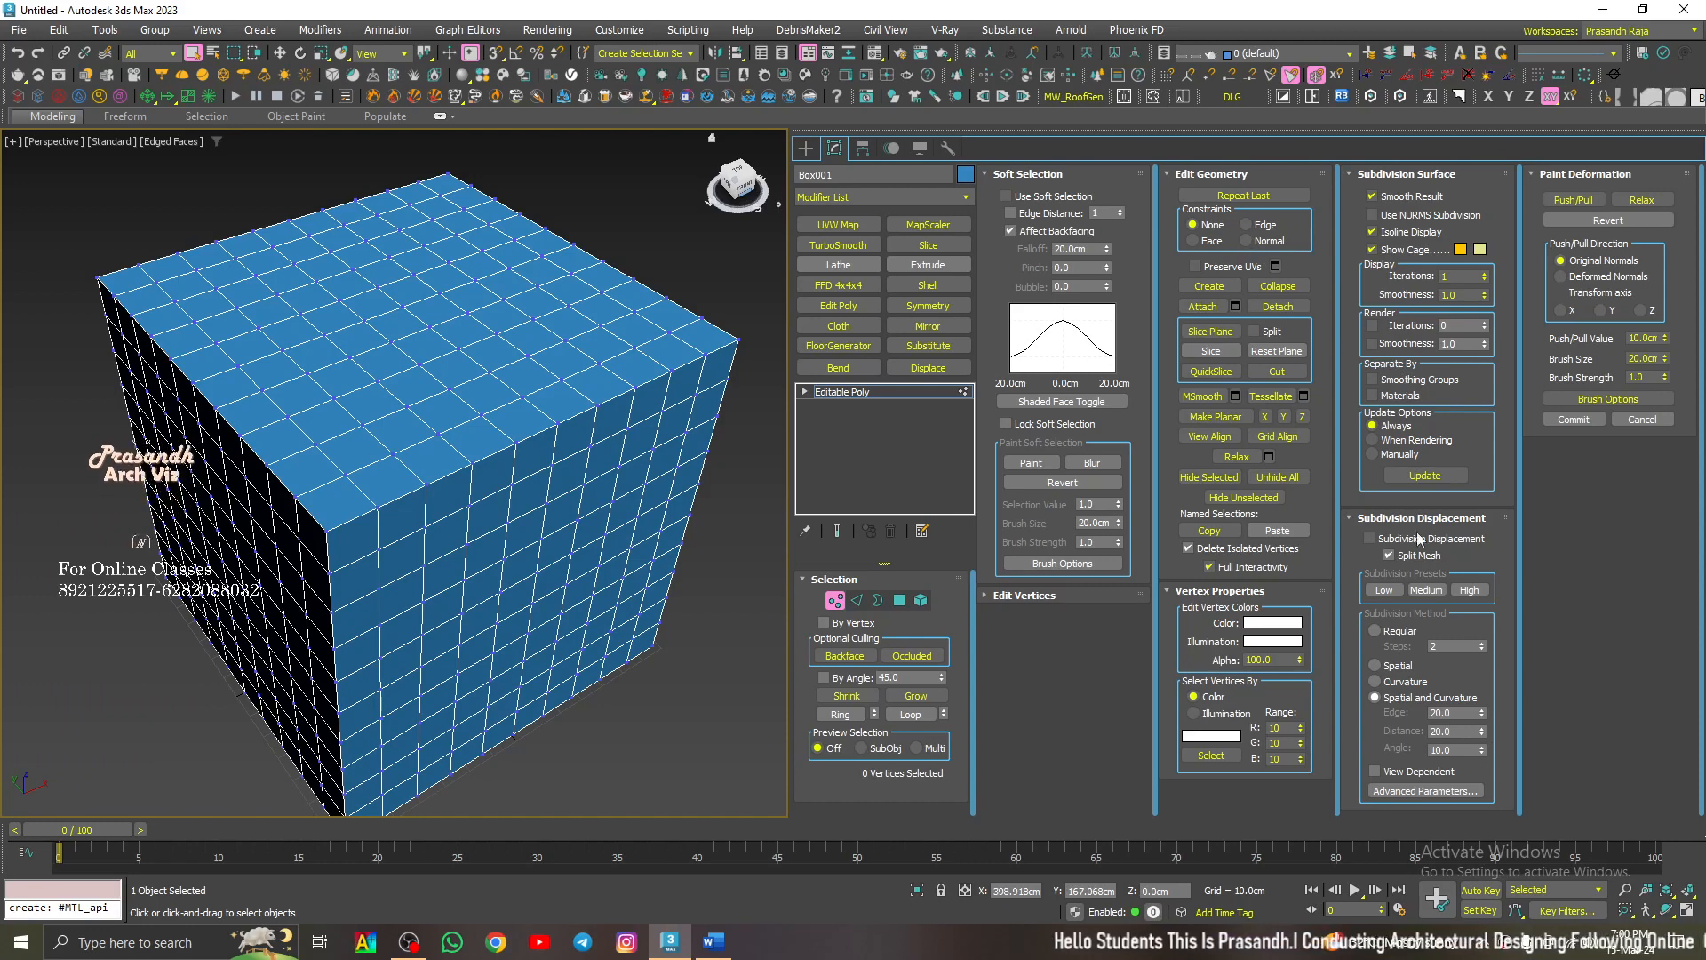
middle_click_drag(480, 487, 532, 451, "alt")
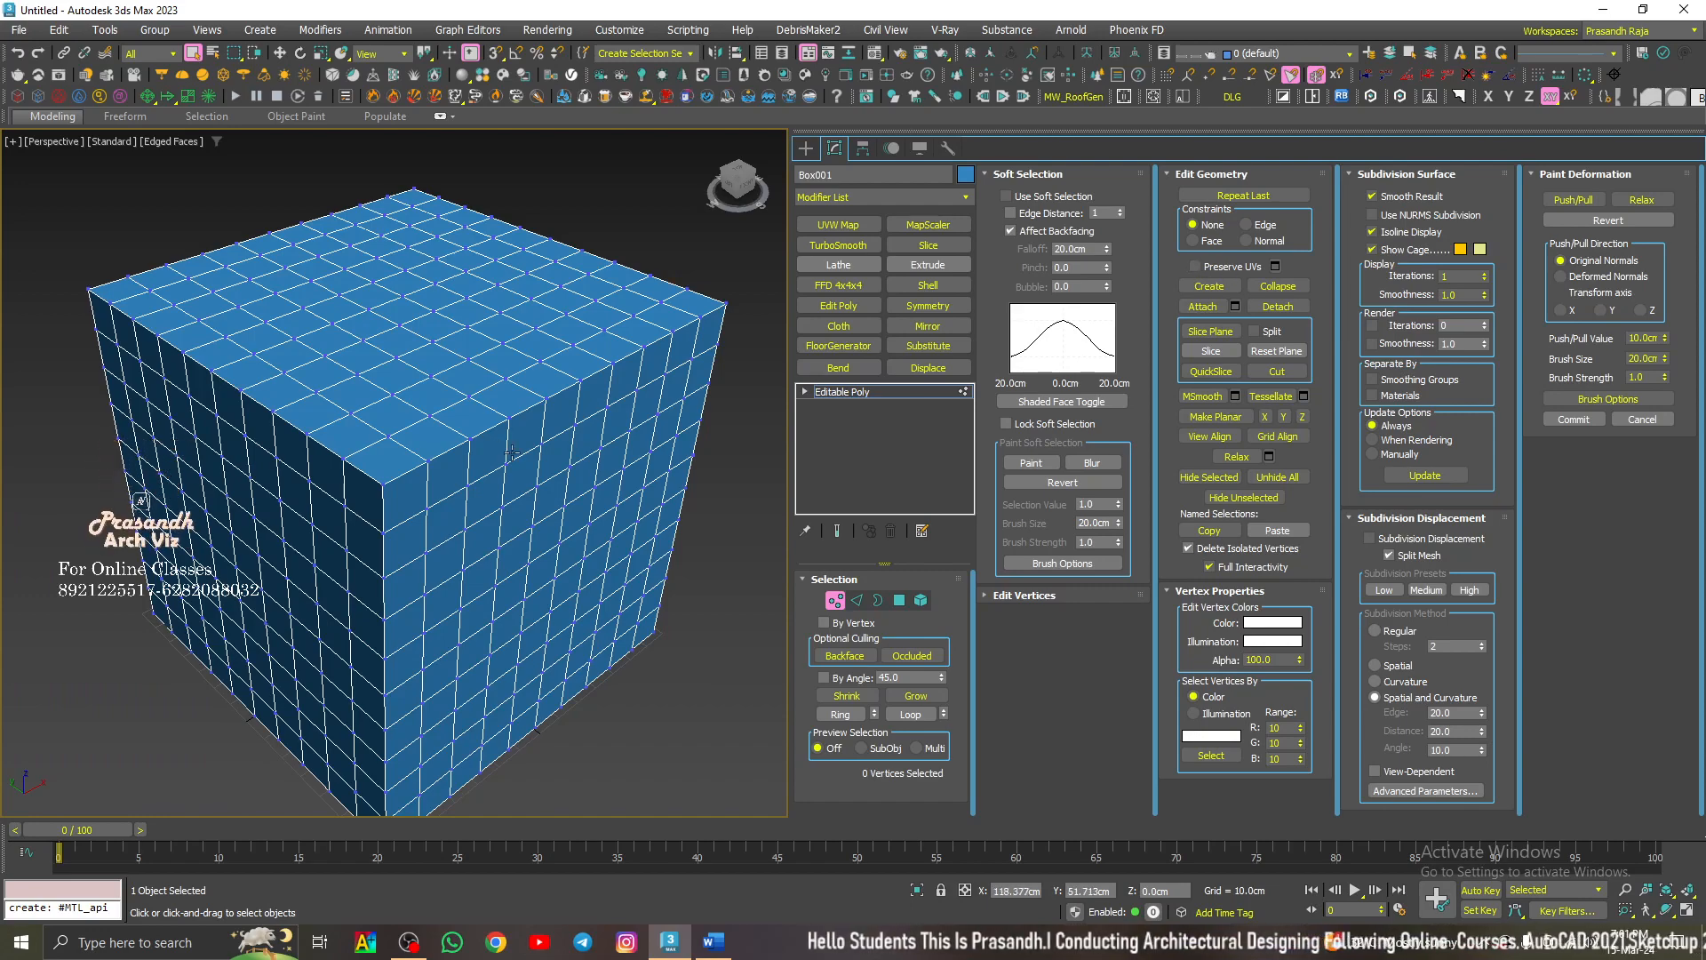
middle_click_drag(512, 452, 569, 471, "alt")
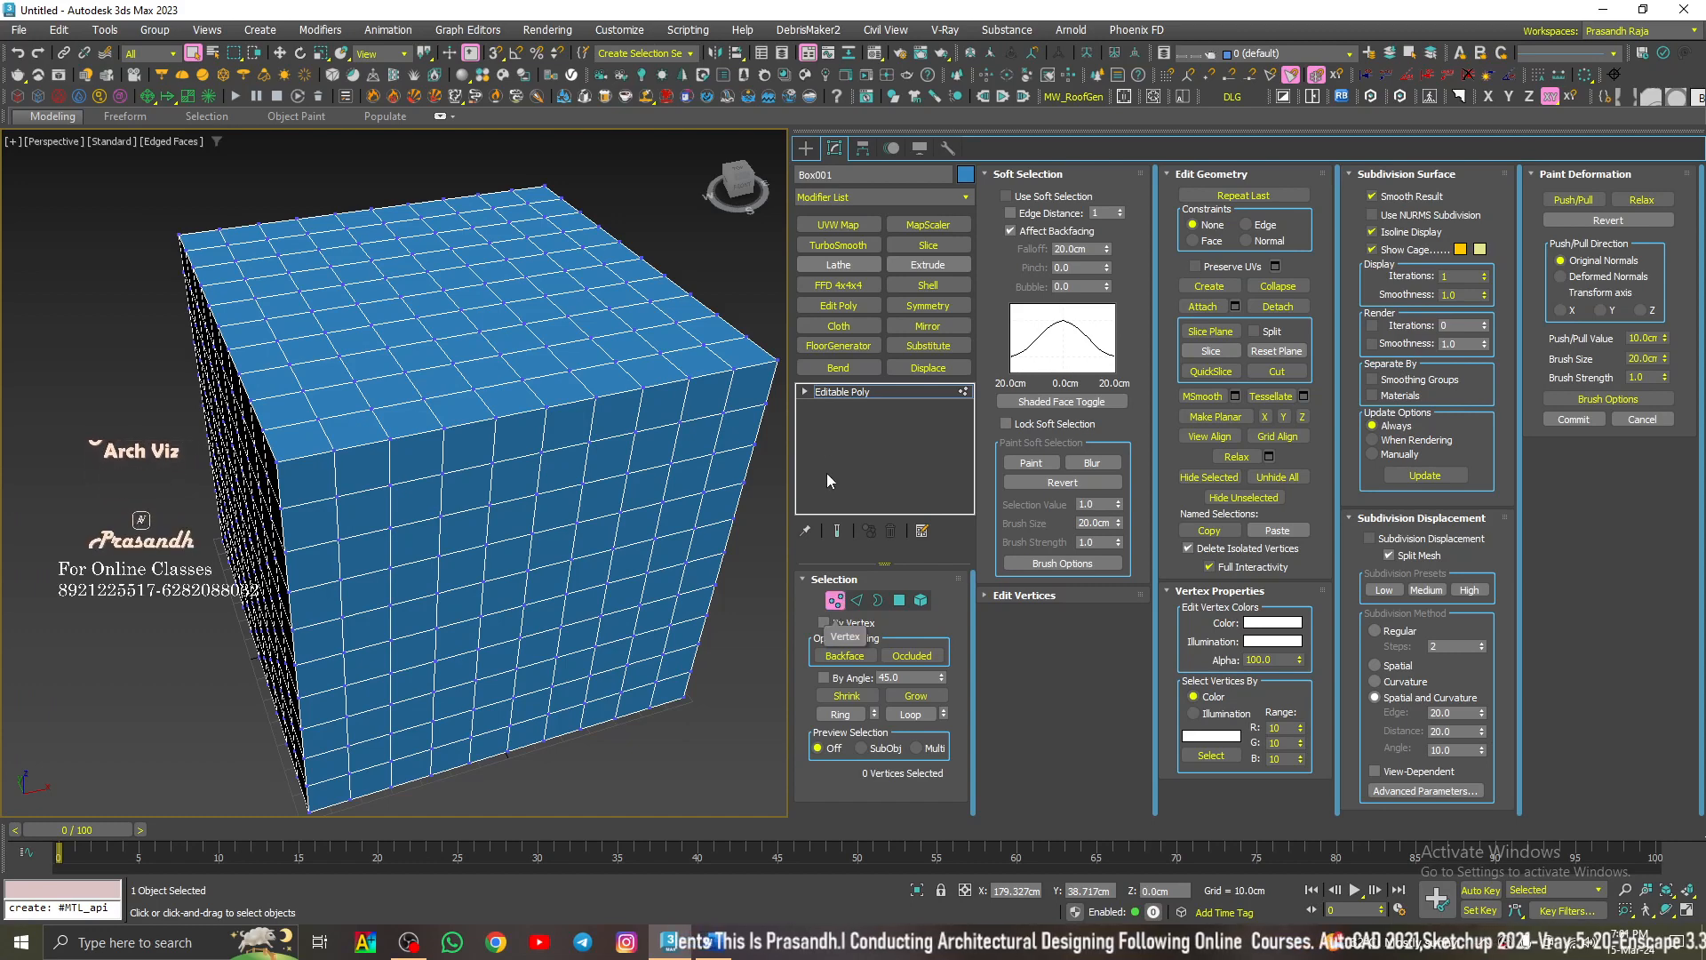
Step: Show the Editable Poly sub-object levels and try creating a free vertex just outside the box's lower corner
left_click(806, 392)
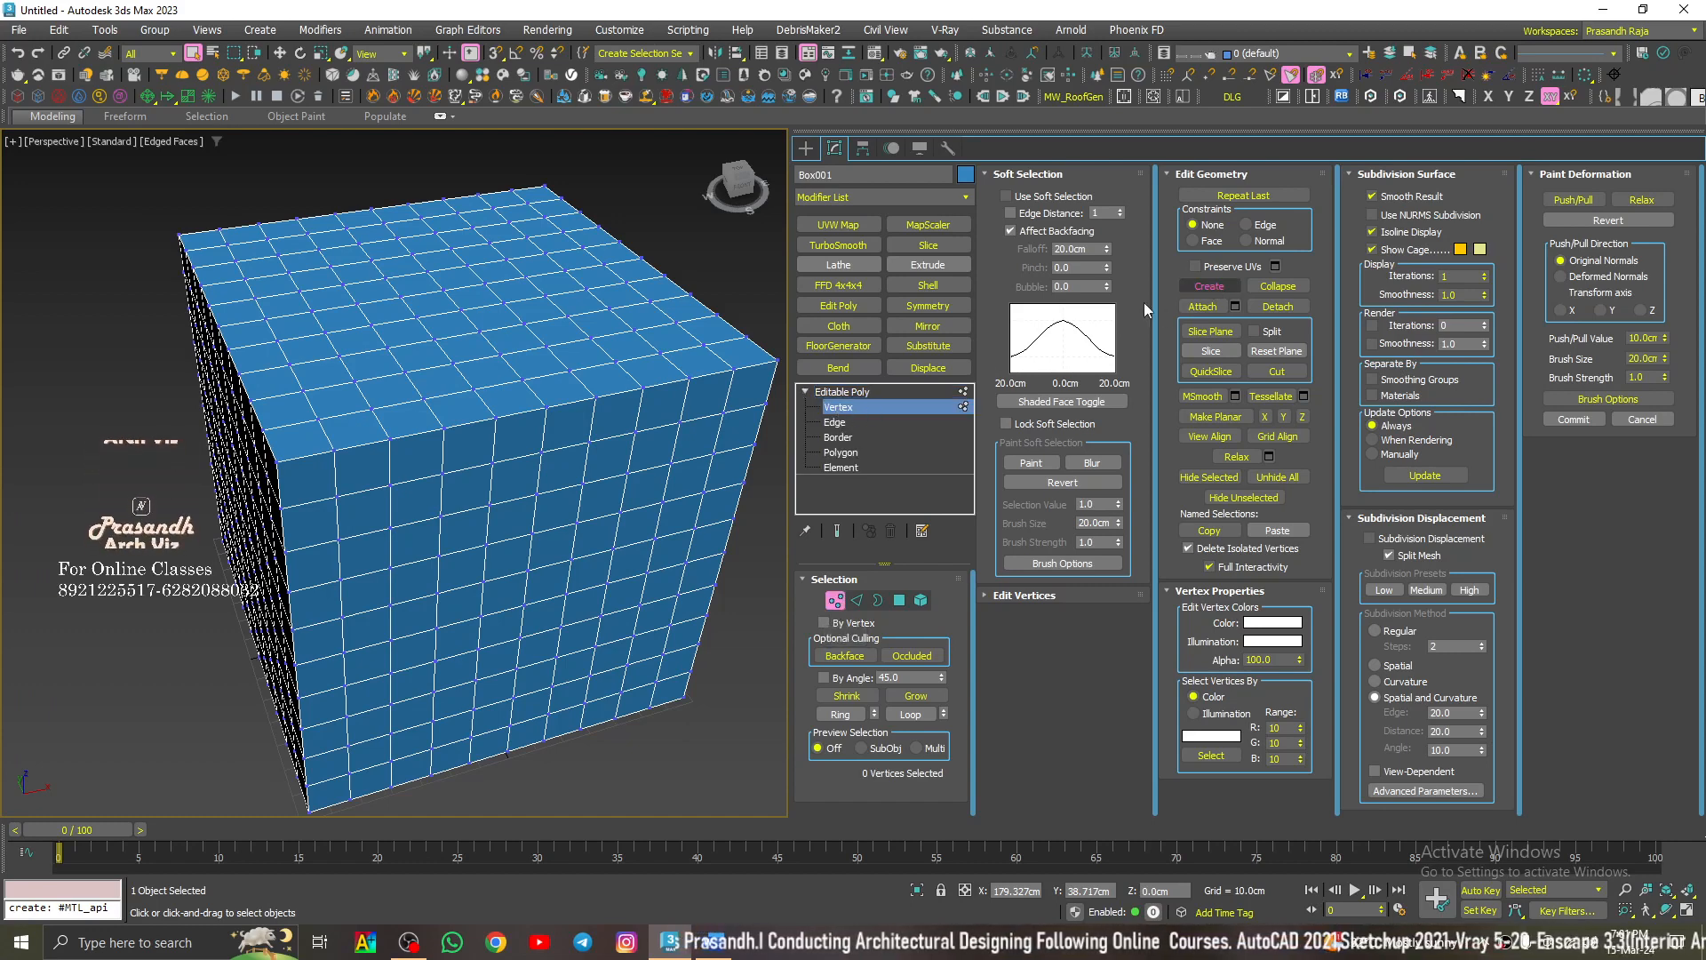
left_click(1204, 288)
left_click(1207, 289)
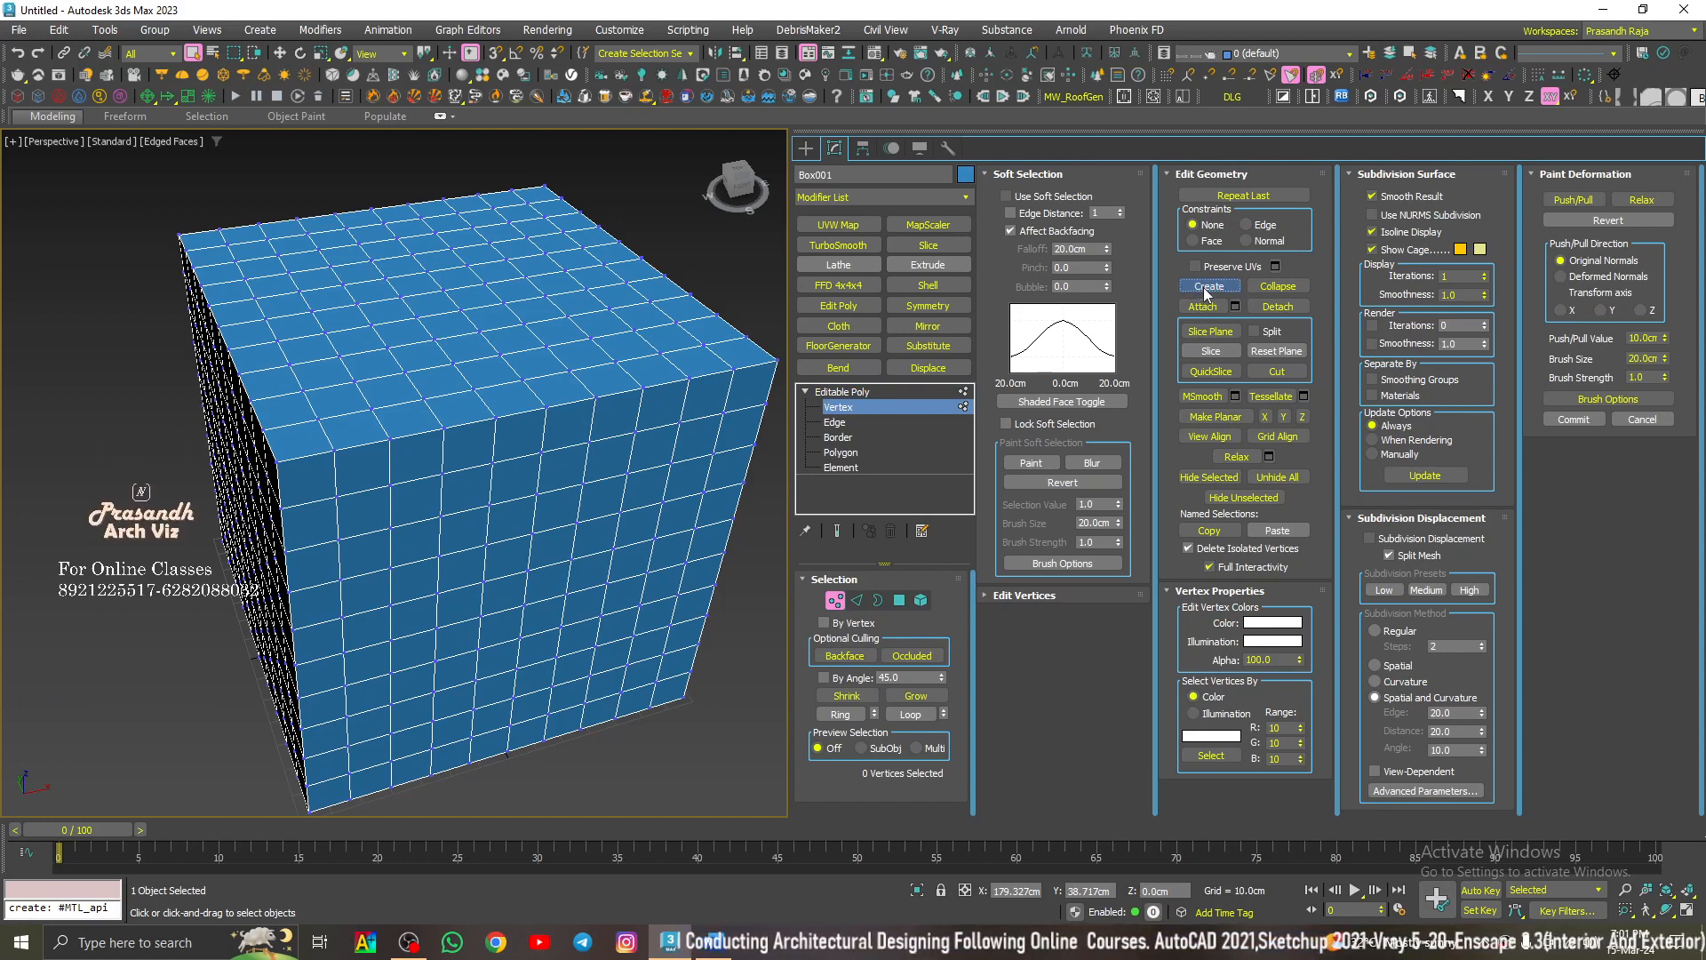
left_click(744, 711)
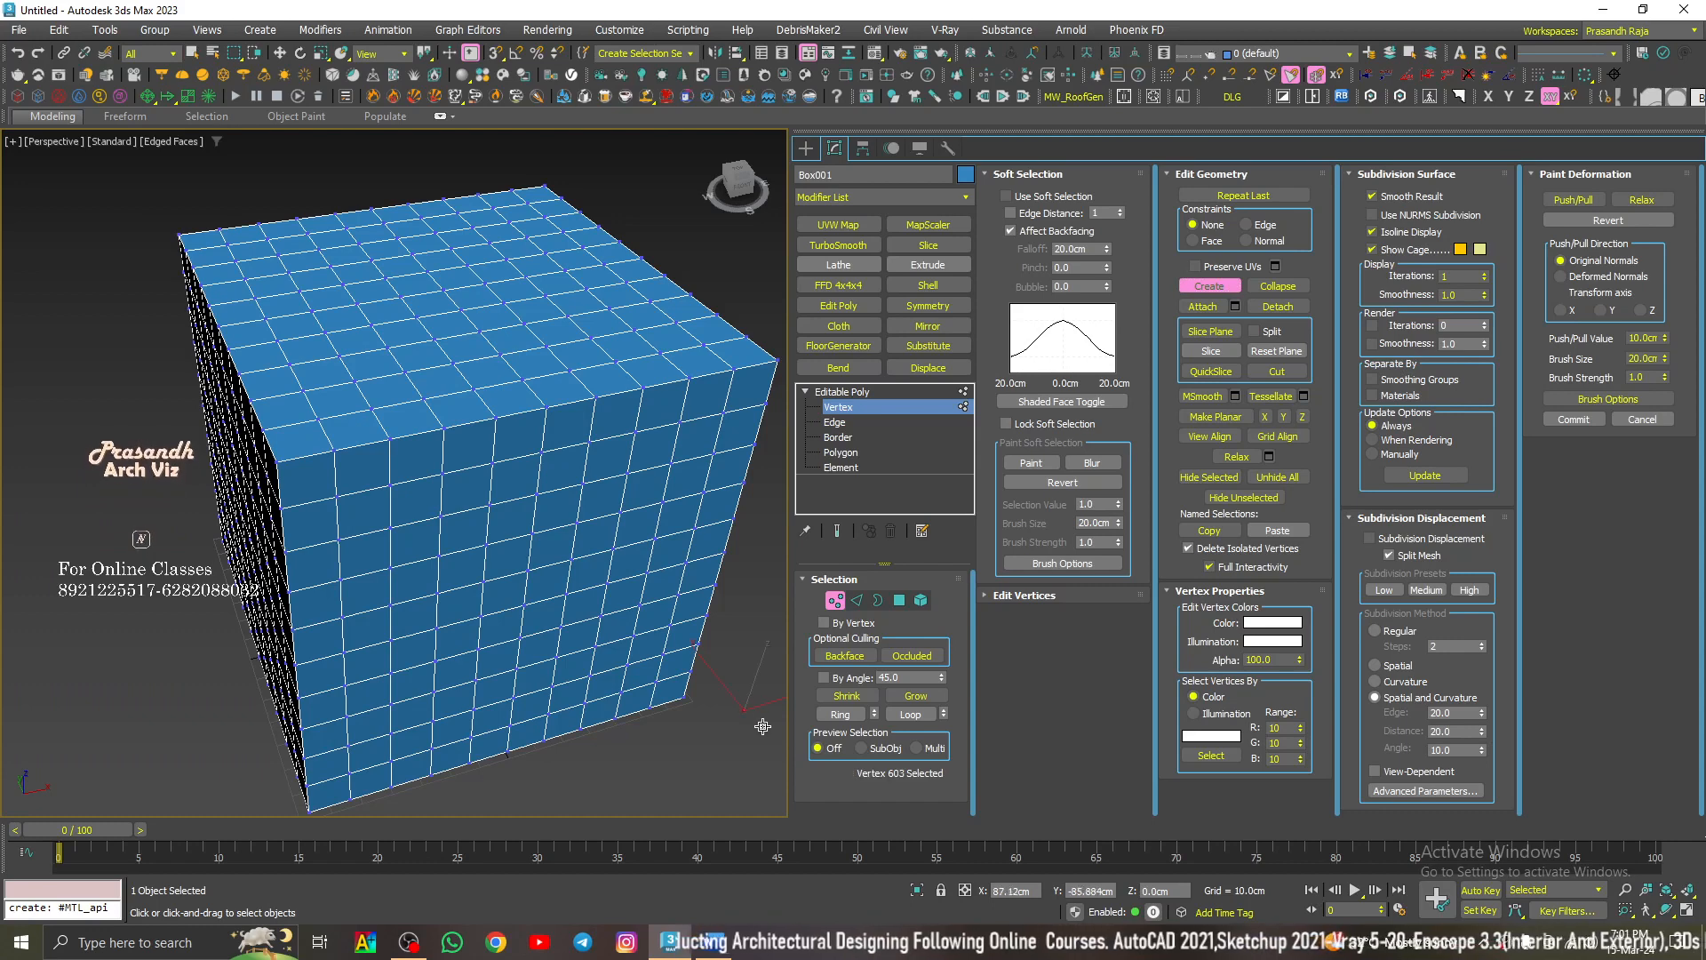
scroll(755, 725, "up", 5)
scroll(722, 674, "down", 3)
scroll(725, 675, "down", 2)
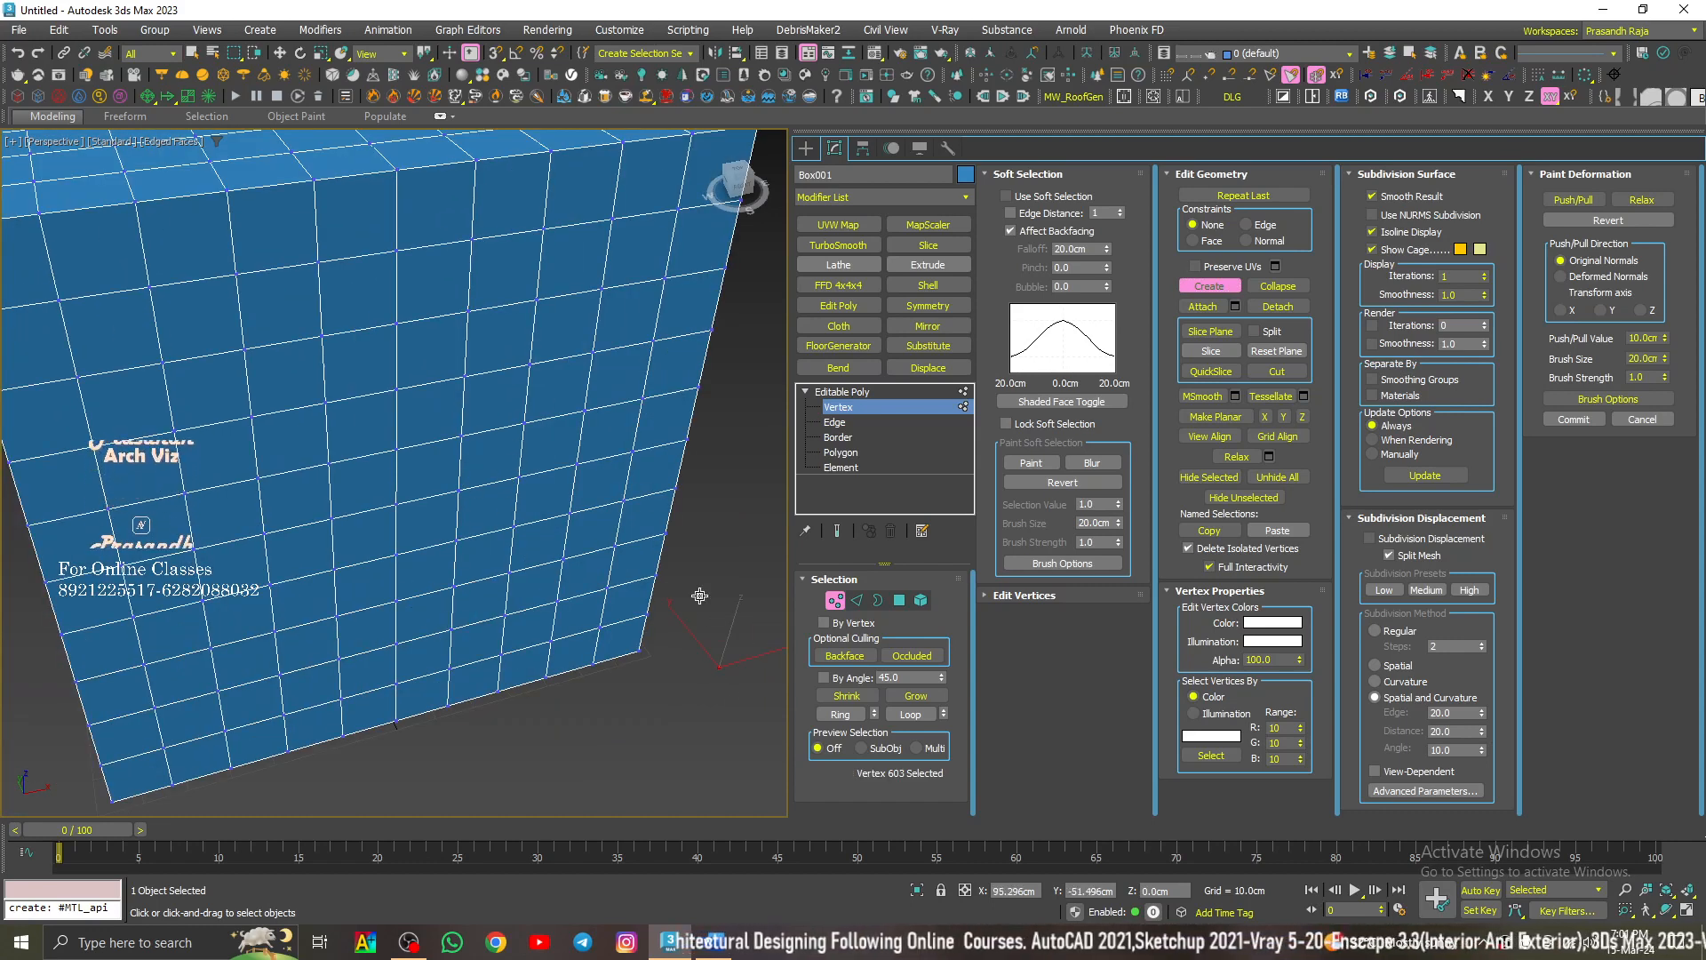
scroll(716, 673, "up", 4)
scroll(738, 642, "down", 3)
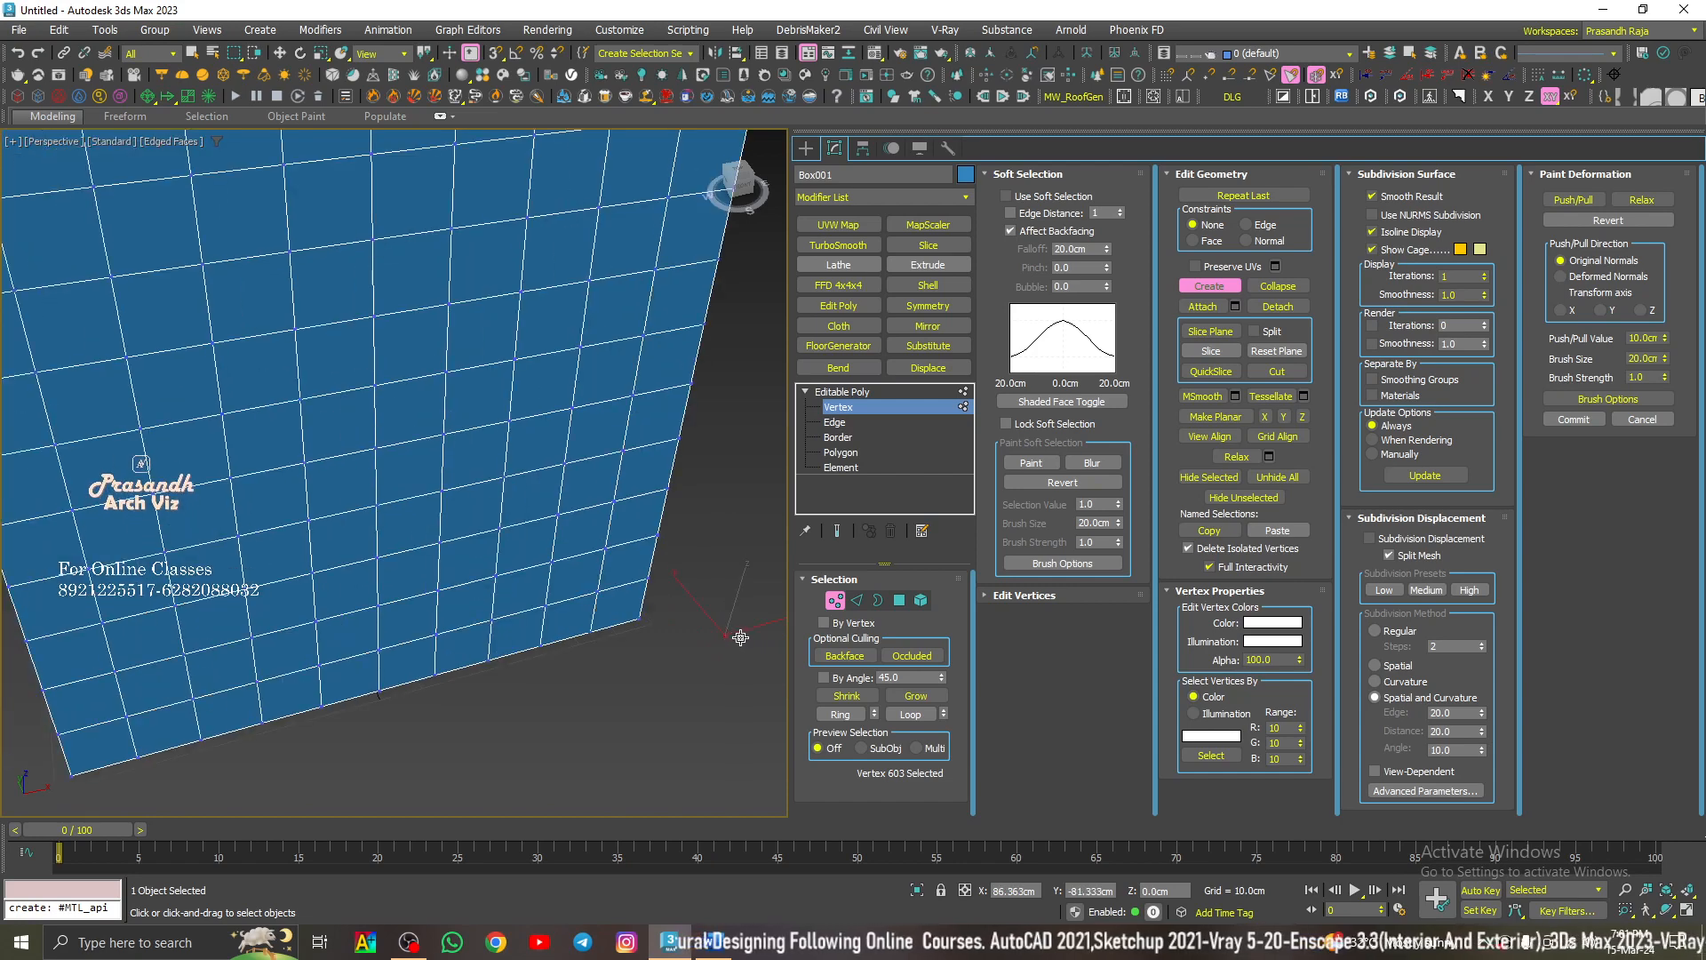
left_click(743, 638)
scroll(742, 638, "down", 4)
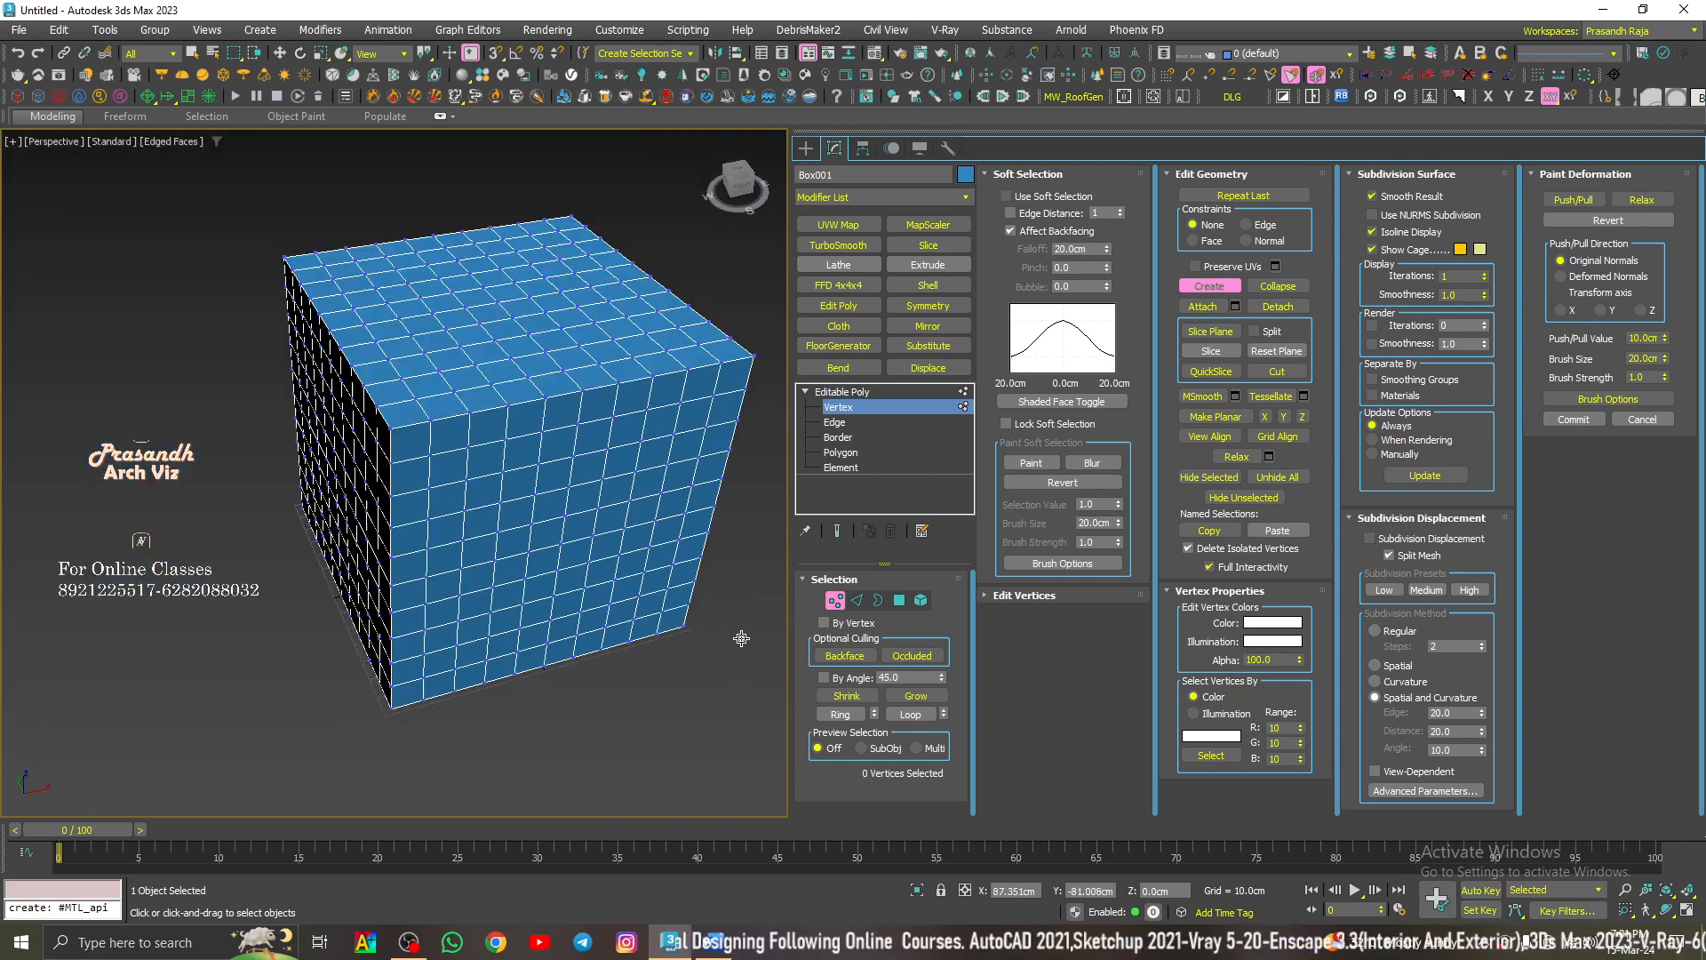
Step: Try creating a new vertex over the upper middle of the box's front side face
left_click(551, 488)
scroll(550, 487, "up", 5)
scroll(551, 487, "down", 5)
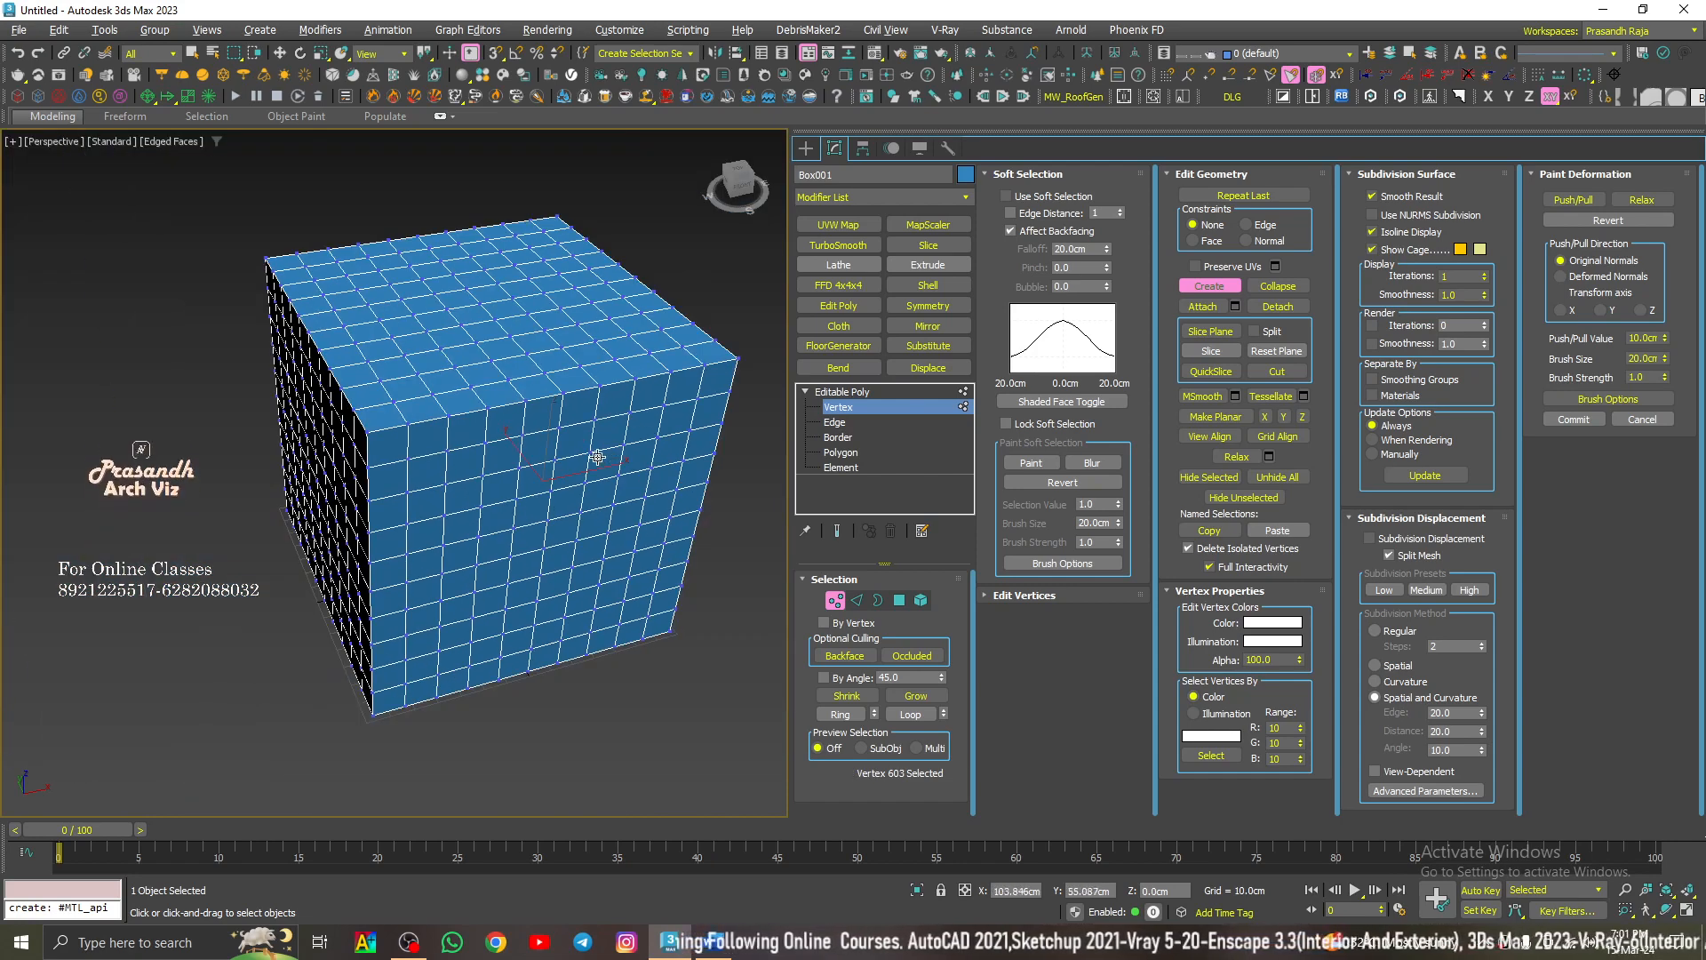
middle_click_drag(596, 455, 513, 459, "alt")
scroll(382, 495, "down", 5)
scroll(364, 491, "up", 5)
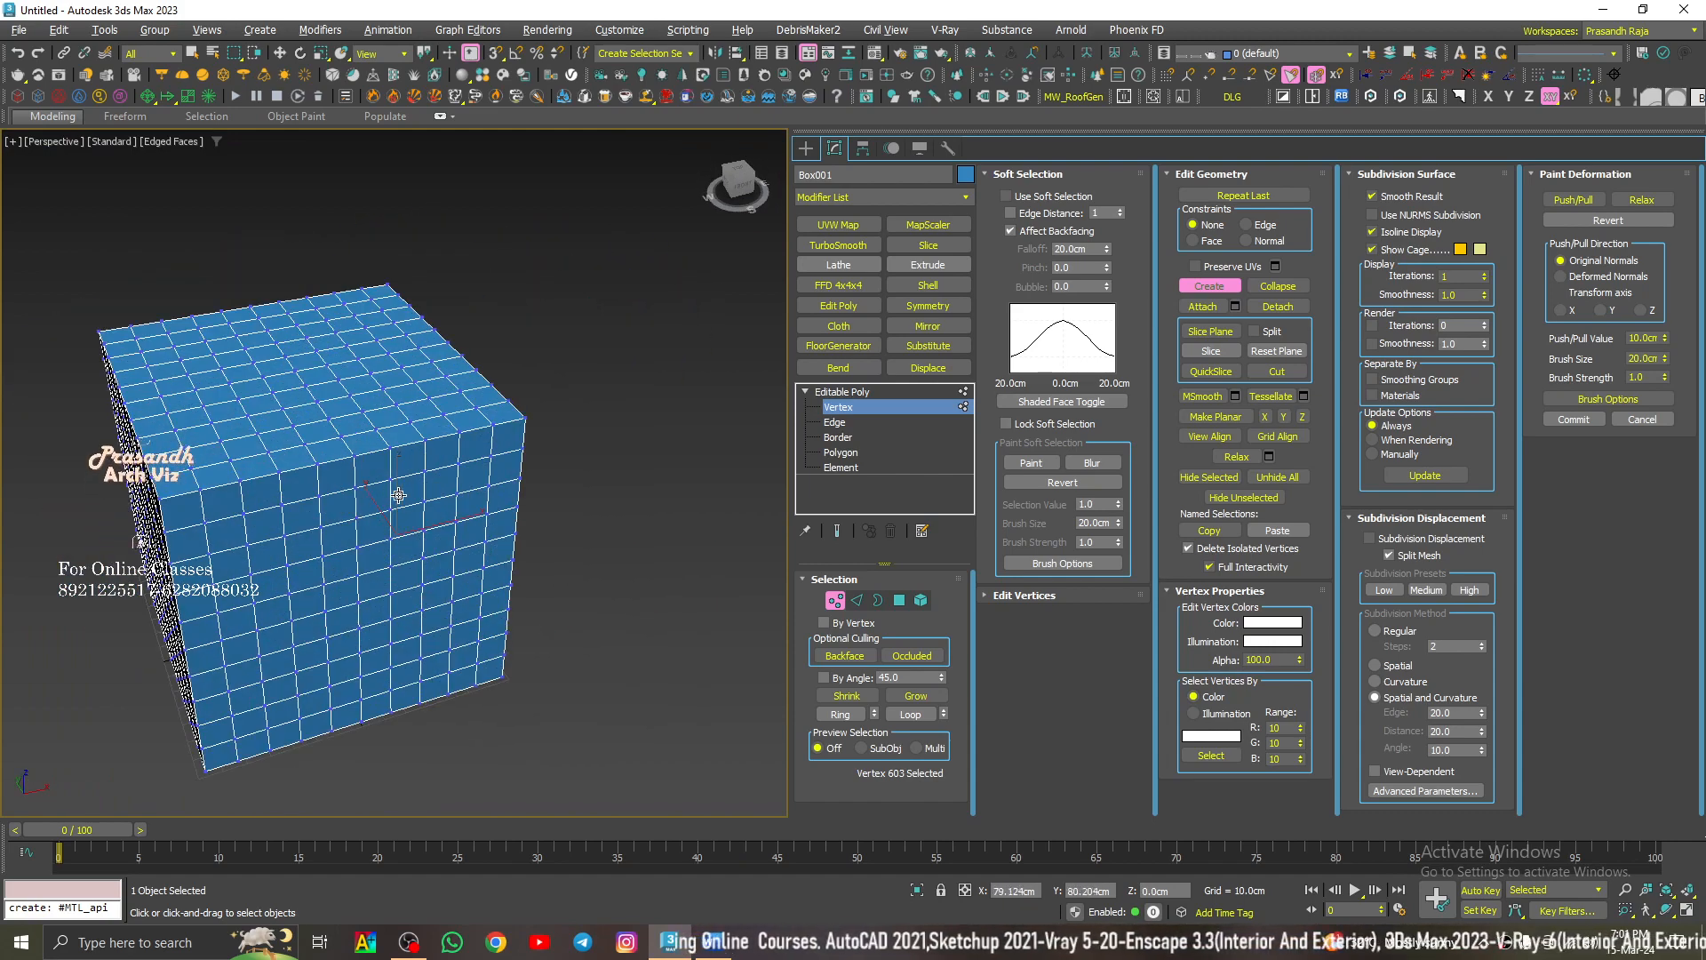
middle_click_drag(398, 495, 702, 485, "alt")
left_click(644, 482)
Step: Restart vertex creation on the box's side face with 3D snapping turned on
left_click(1210, 286)
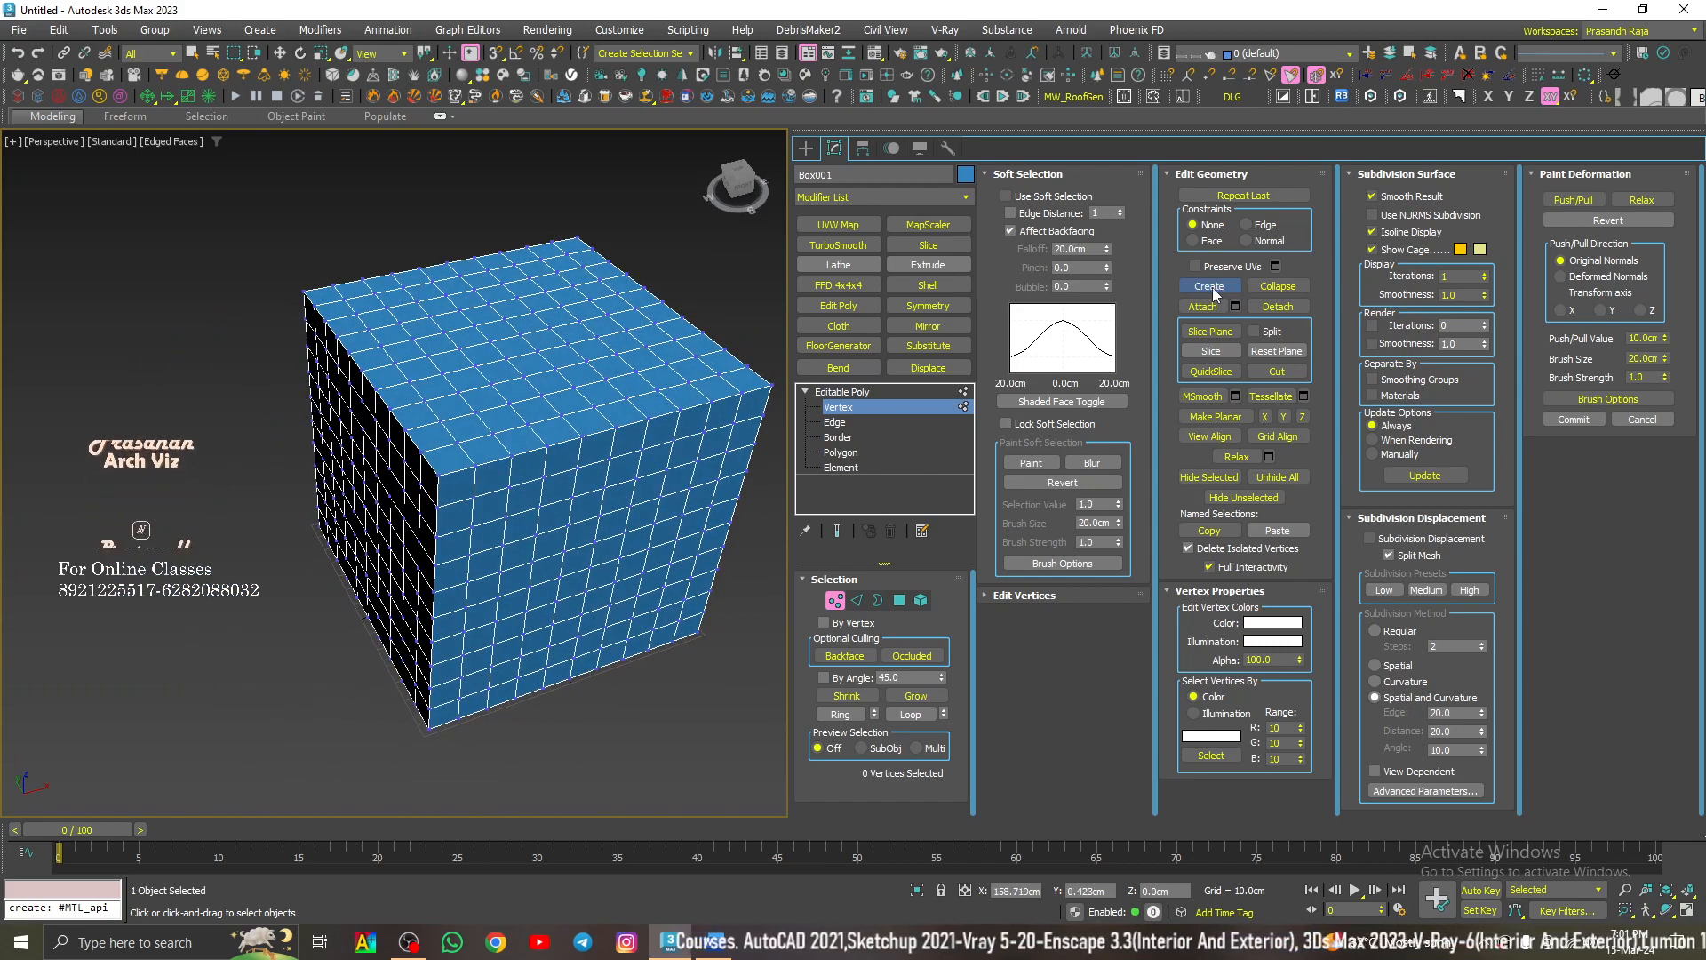
scroll(609, 479, "up", 8)
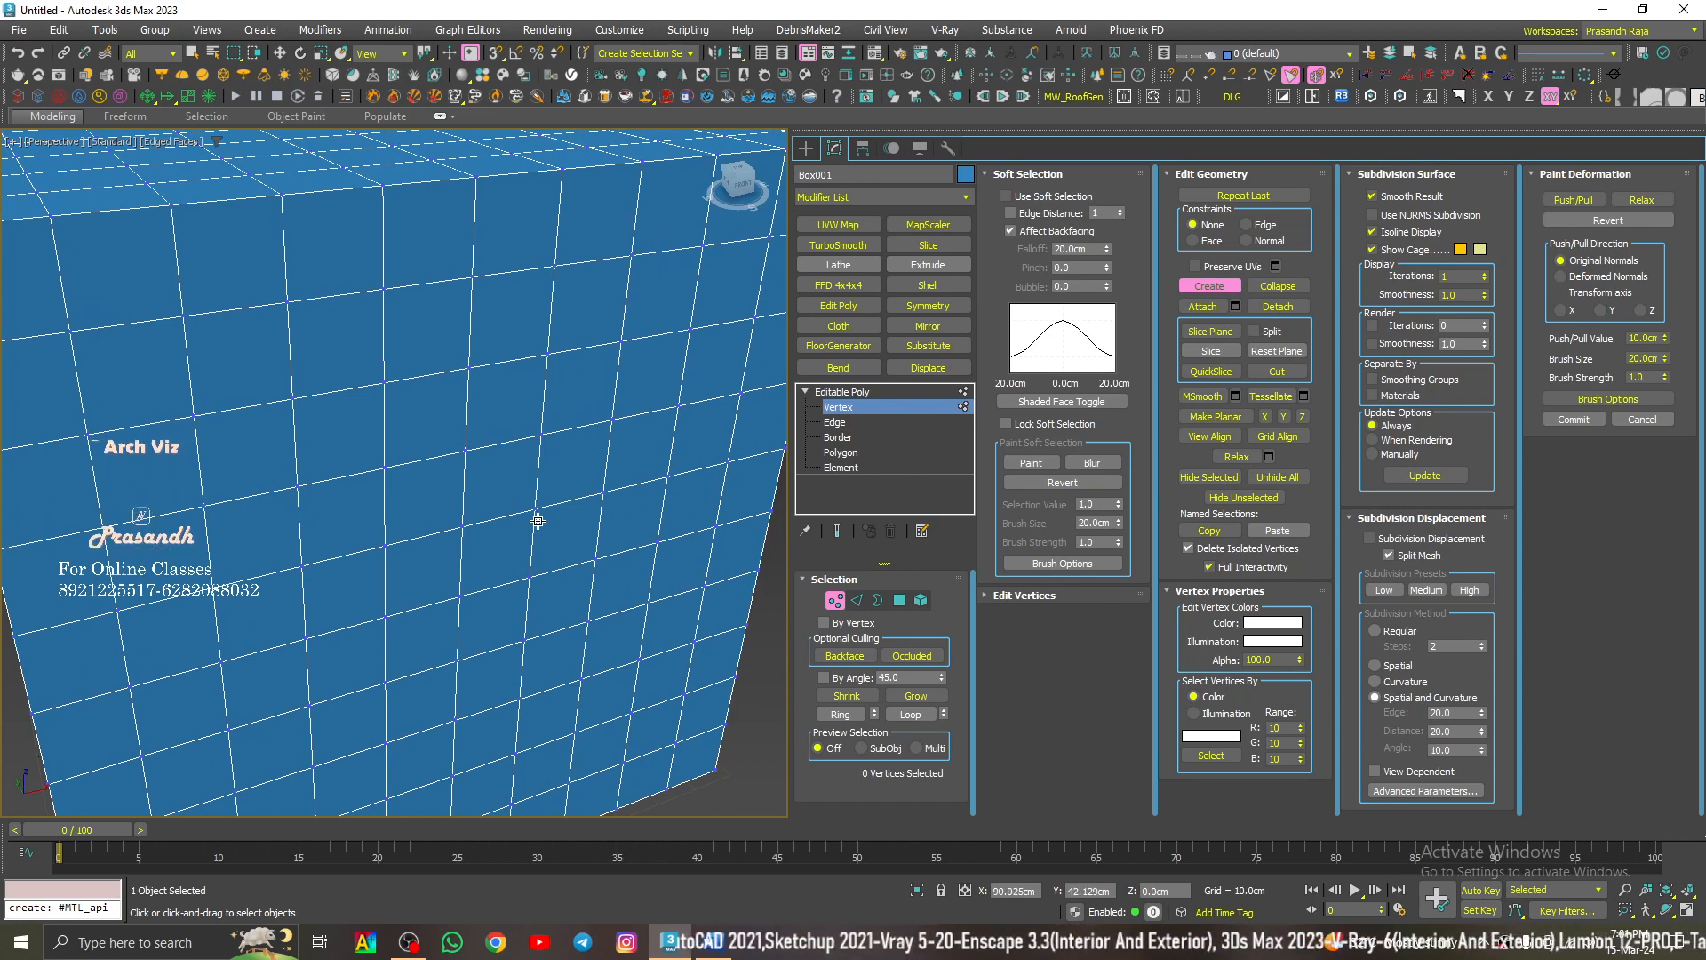
key("s")
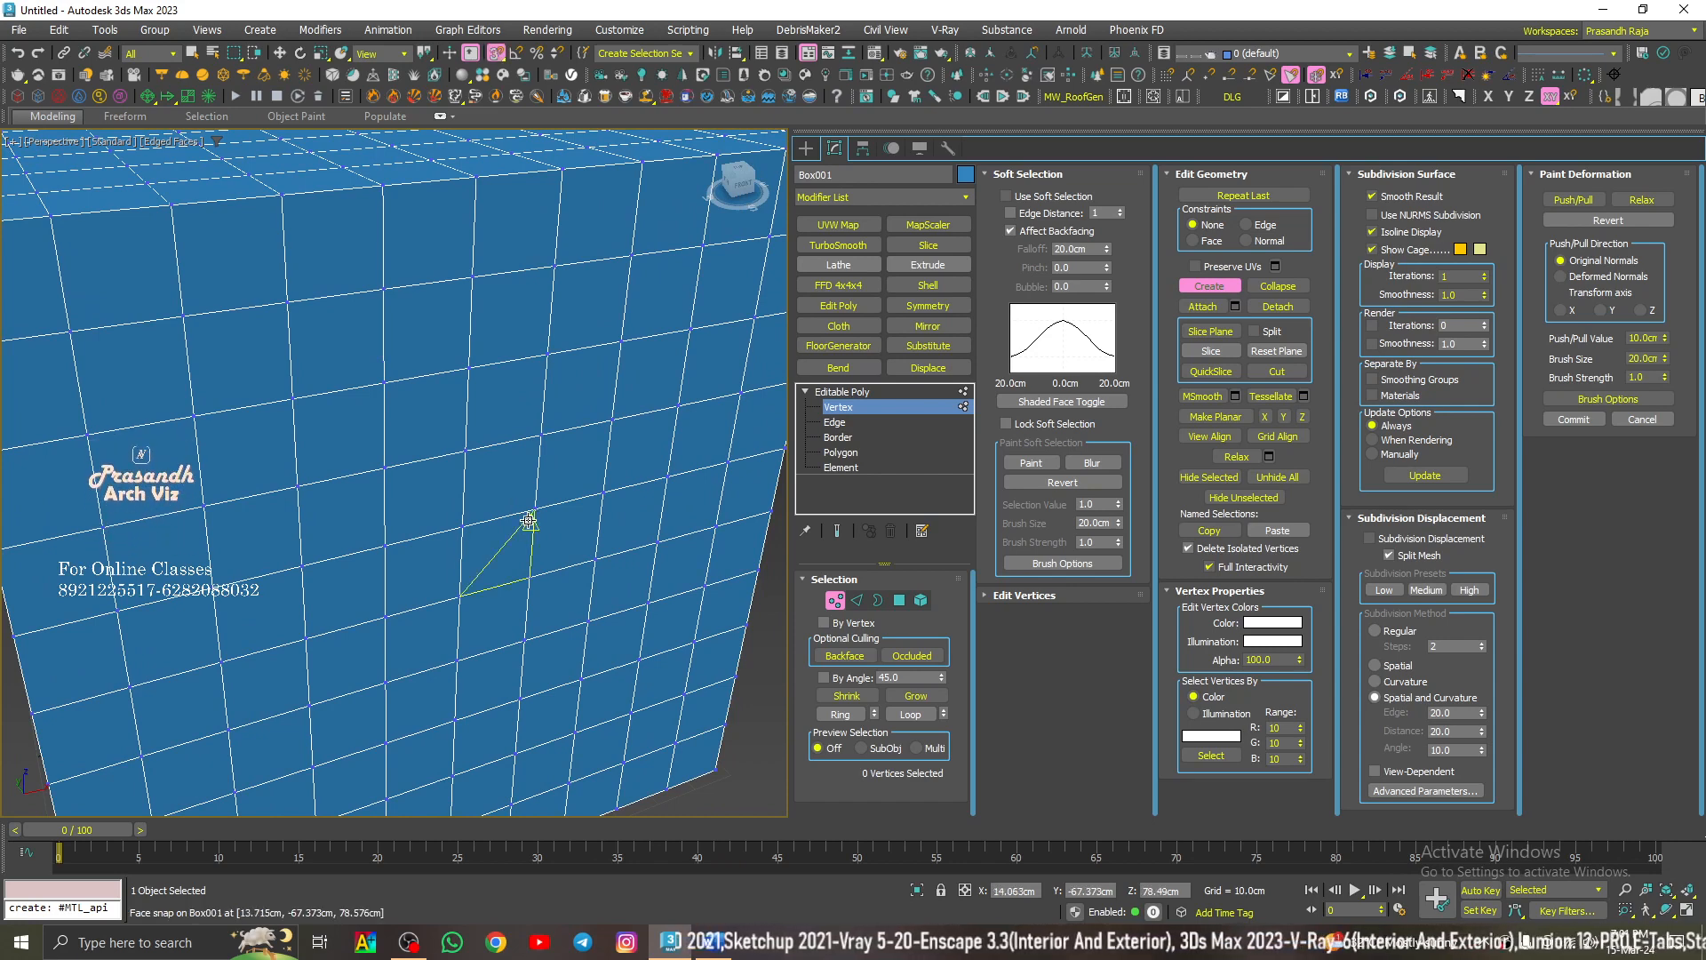
Step: Review the available snap types in the Grid and Snap Settings, close them and turn snapping on
right_click(496, 55)
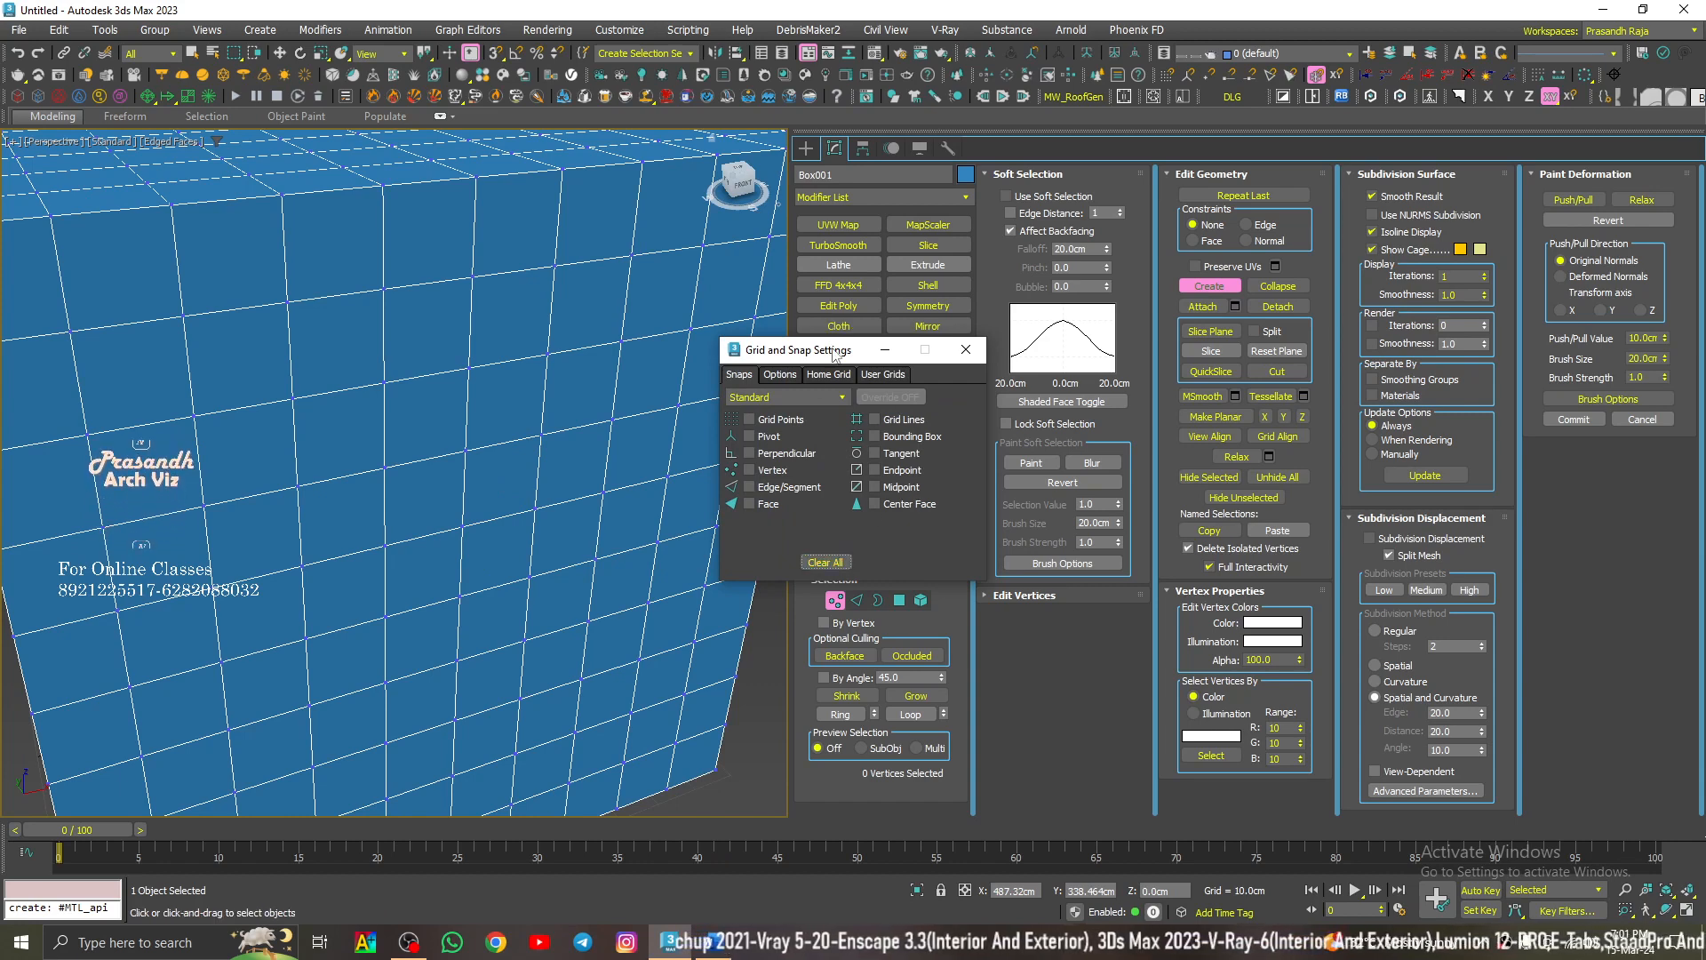
left_click_drag(844, 349, 889, 327)
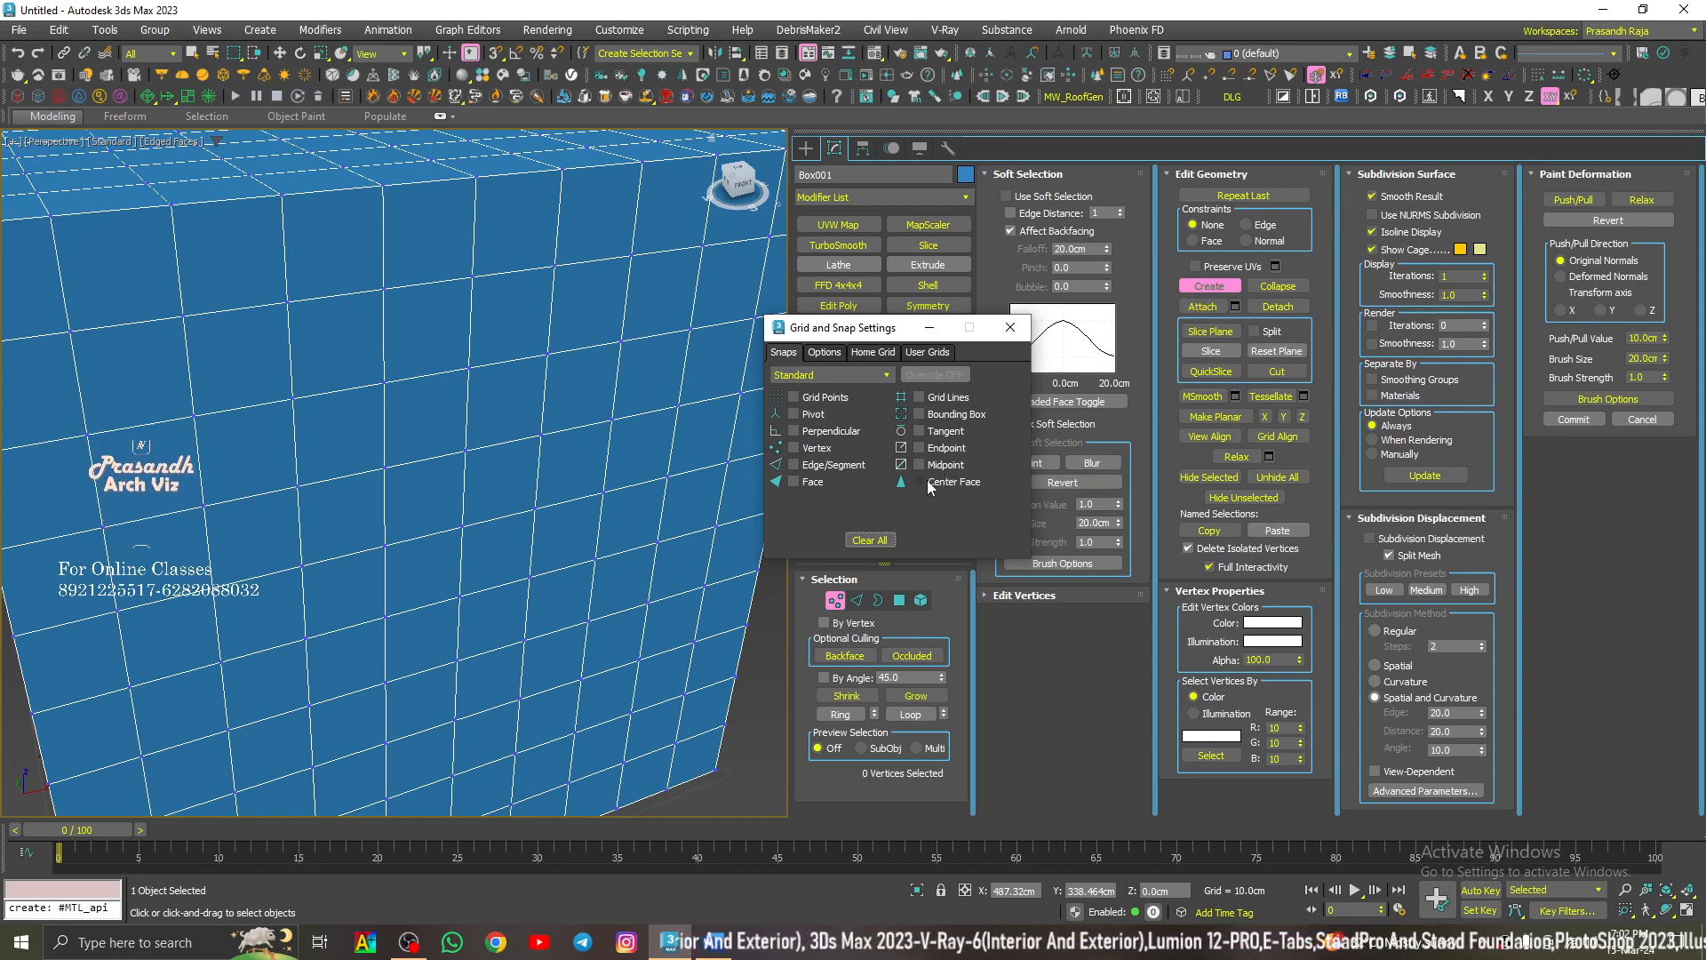
scroll(311, 444, "up", 5)
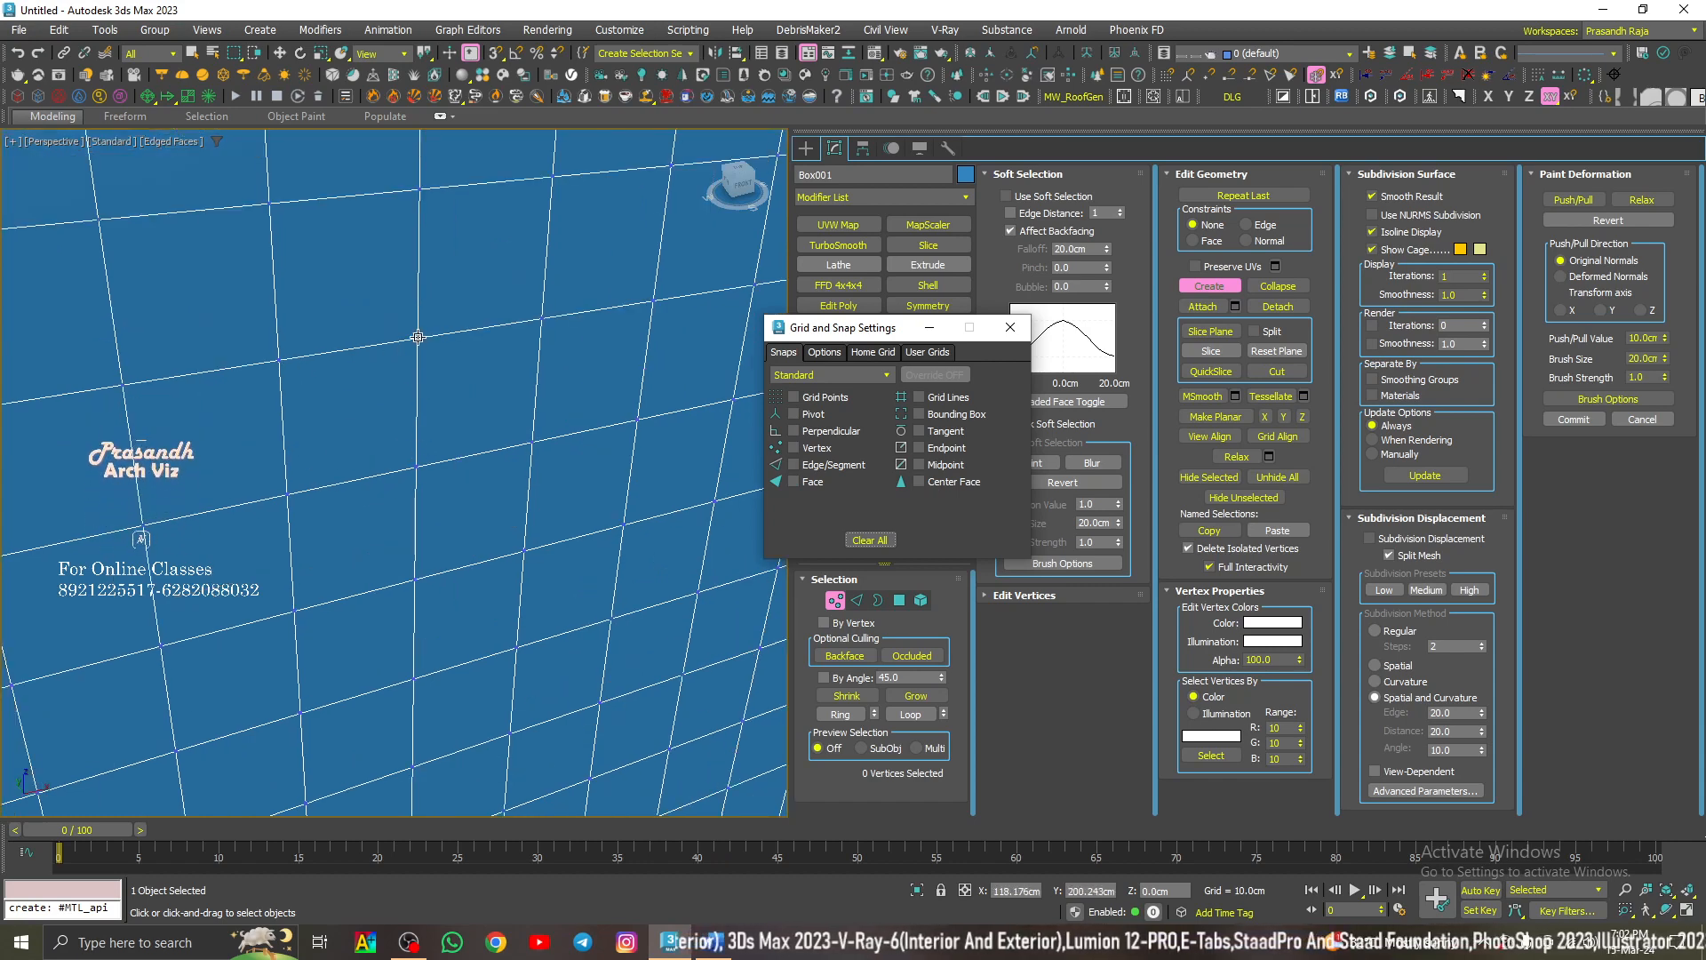
left_click(1010, 327)
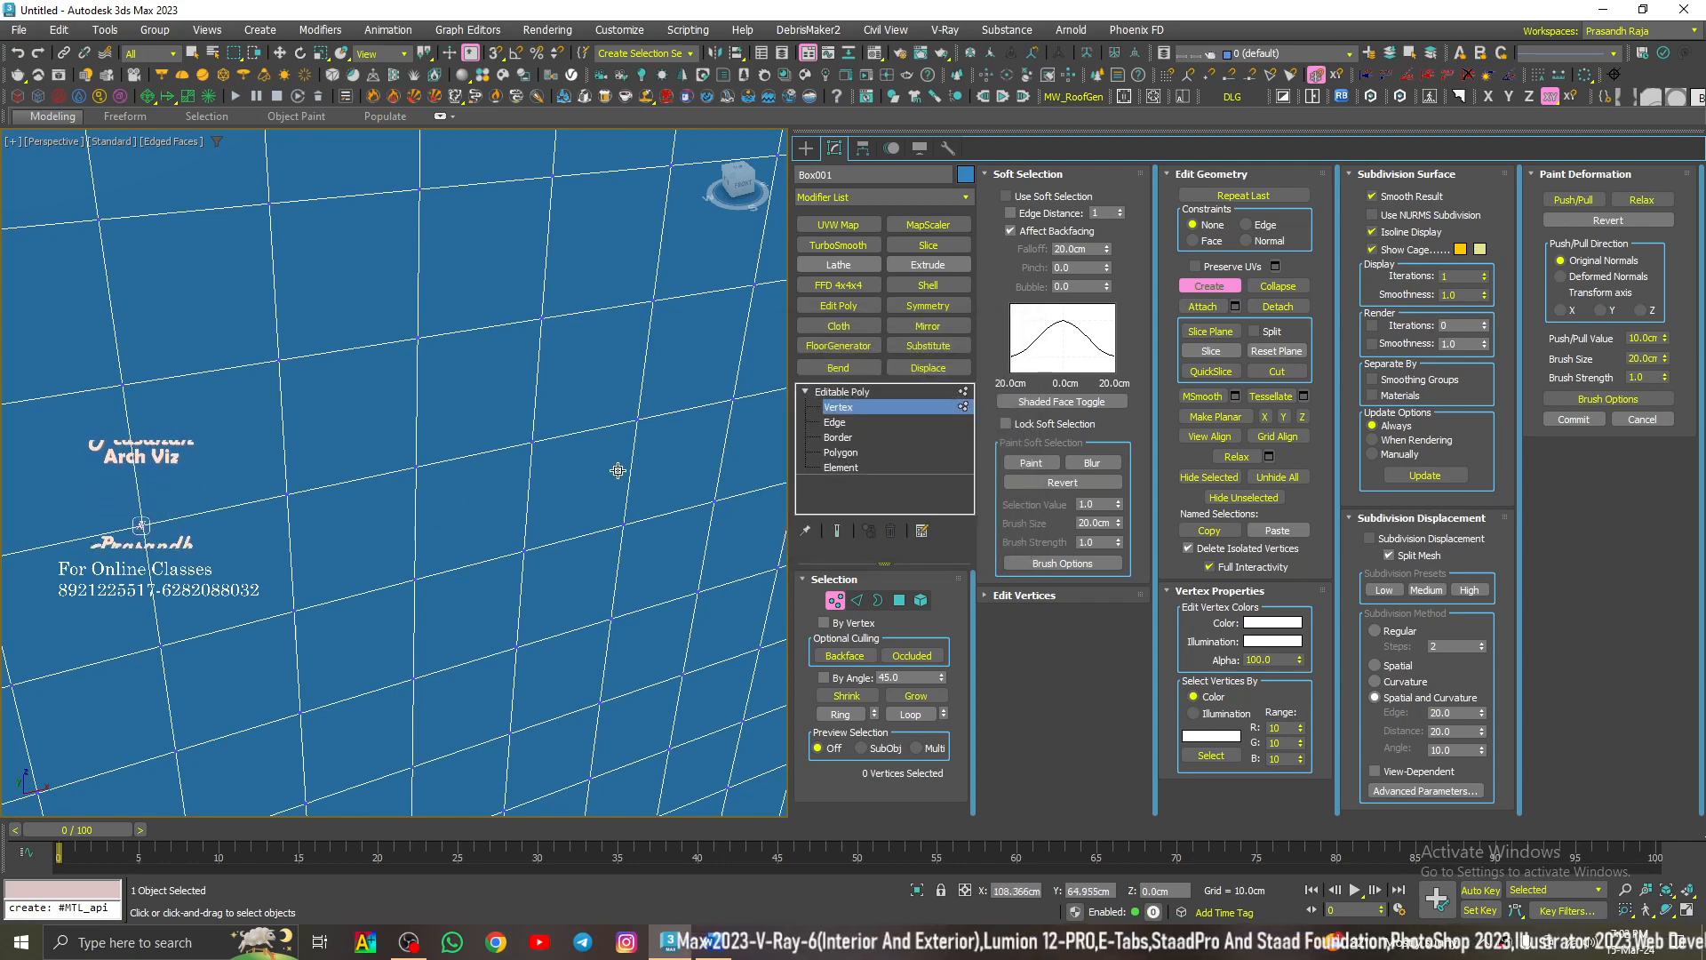
key("s")
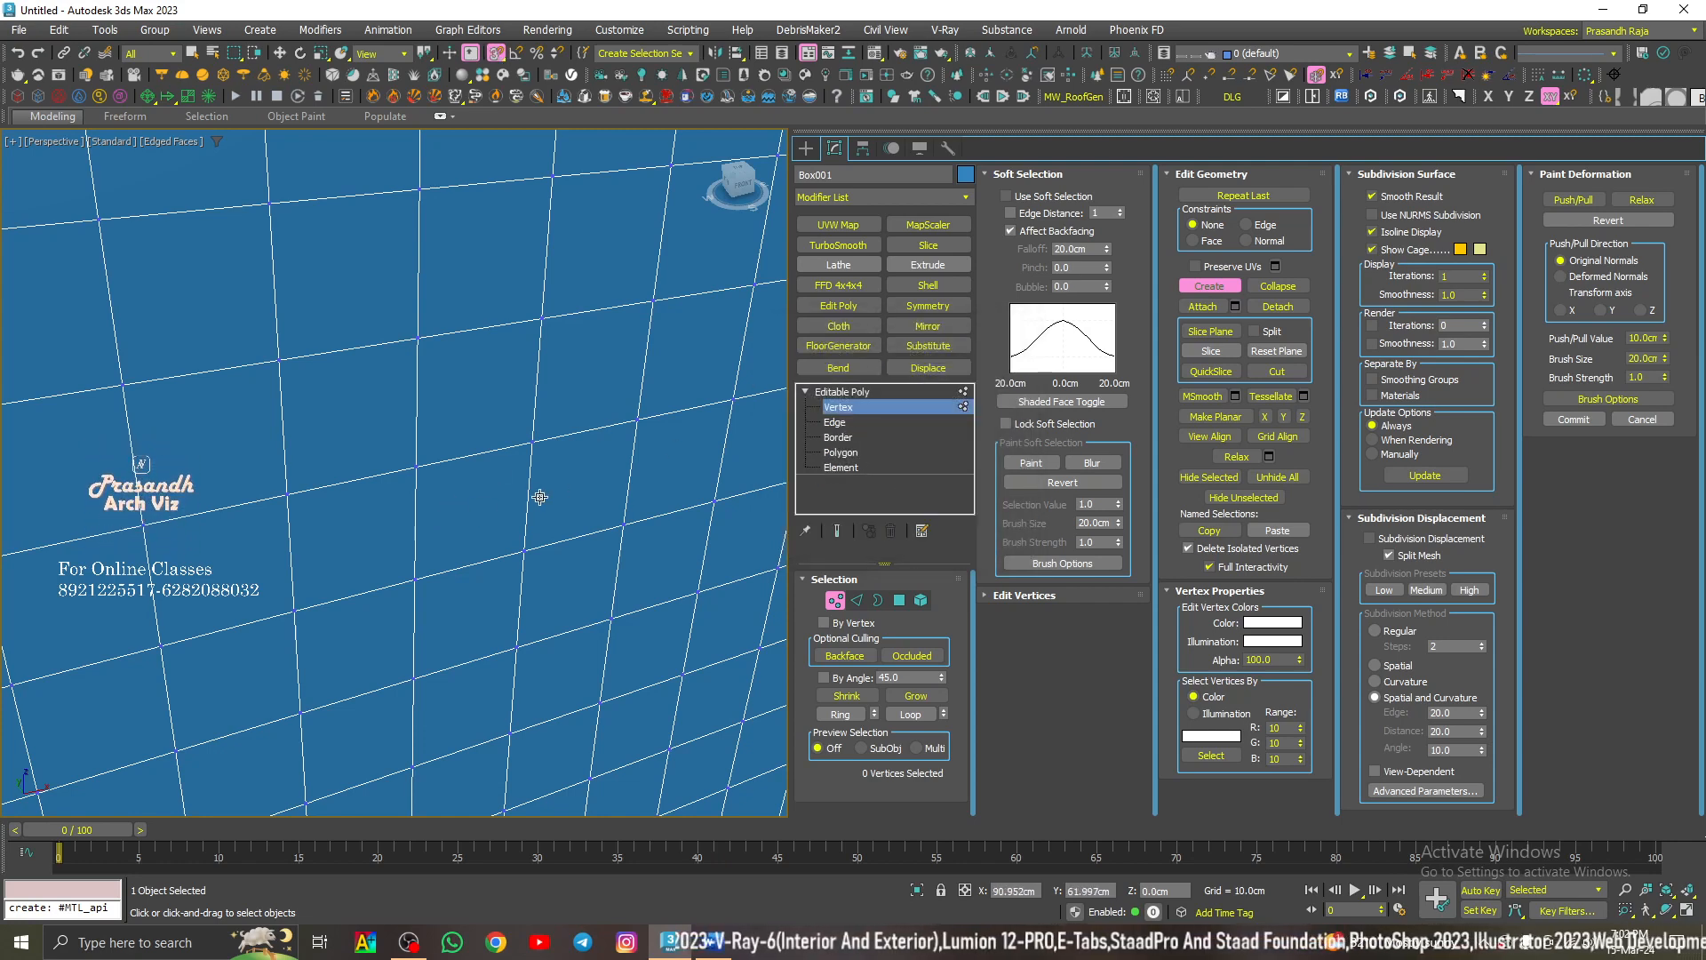
Step: Create two free vertices snapped to face centers on the upper middle of the box's front side, and turn off snapping and Create
left_click(455, 495)
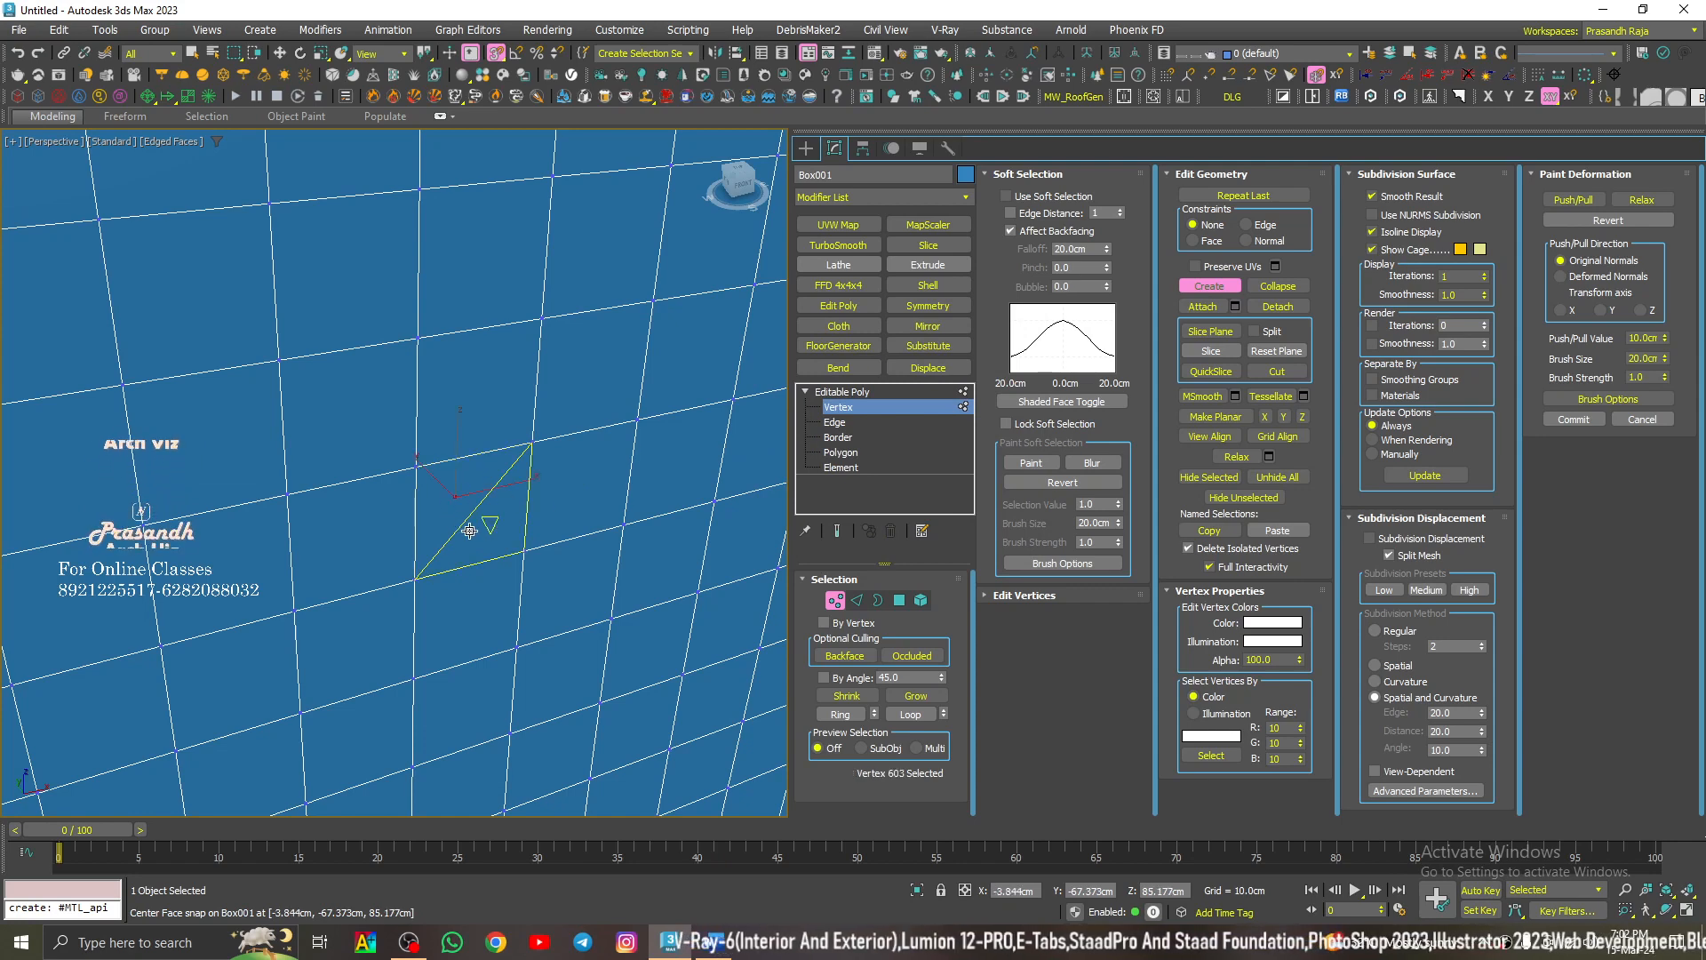
scroll(470, 530, "up", 5)
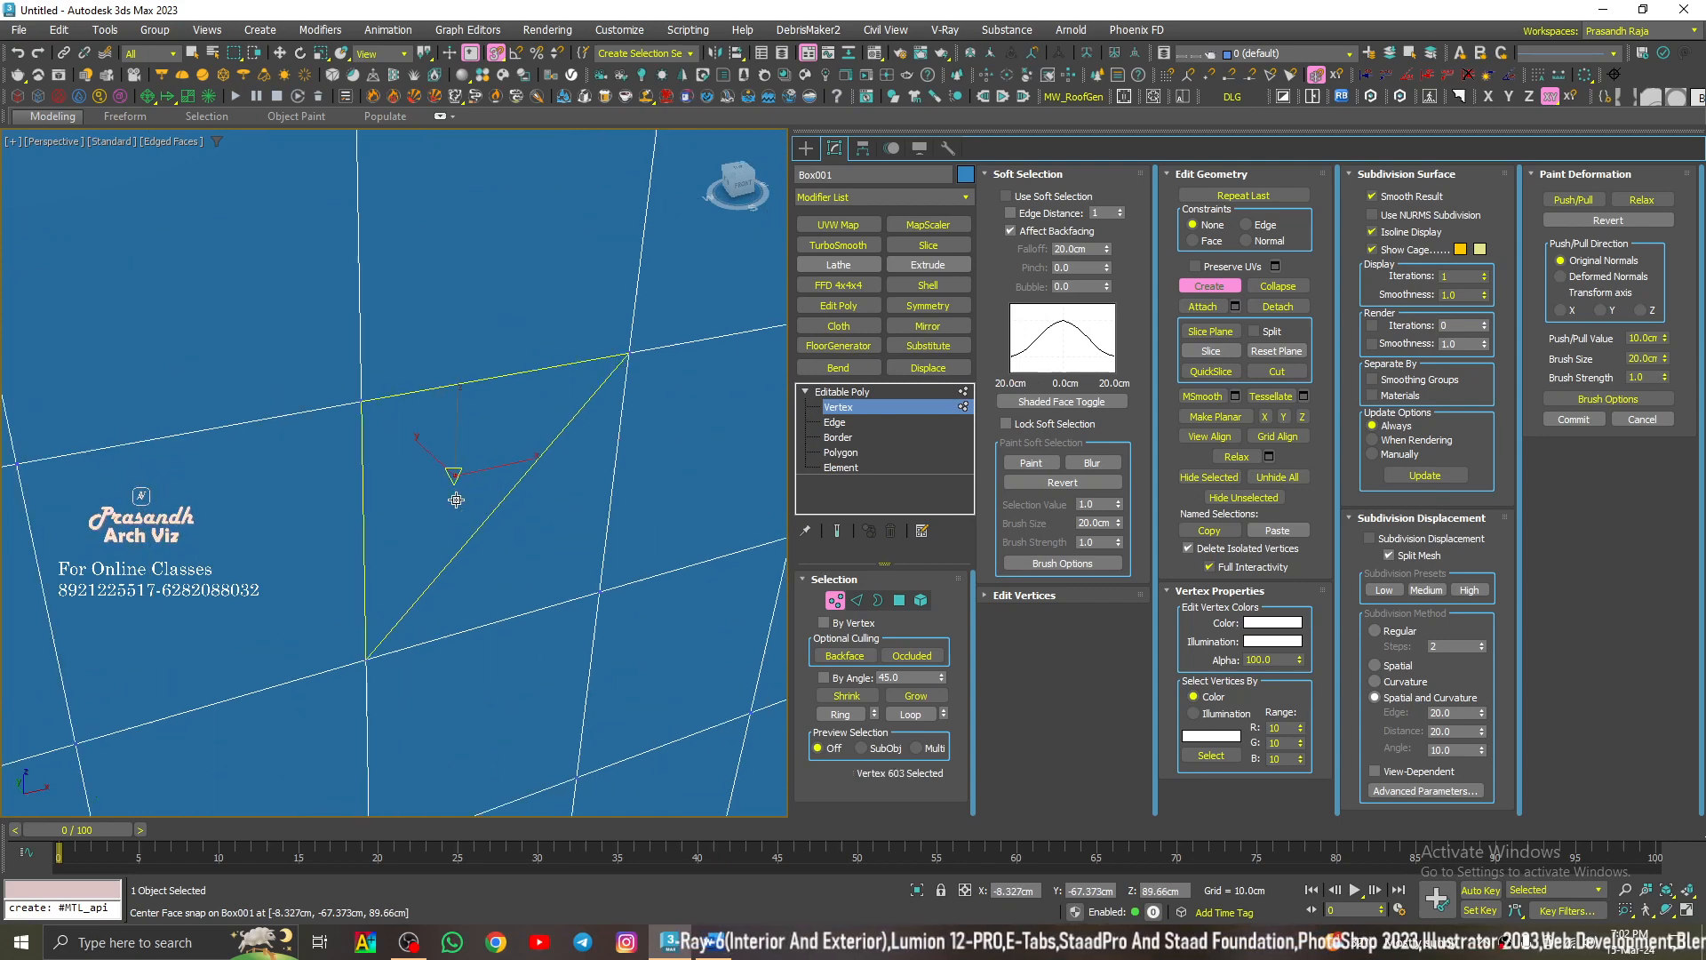
left_click(526, 562)
middle_click_drag(525, 564, 399, 493, "alt")
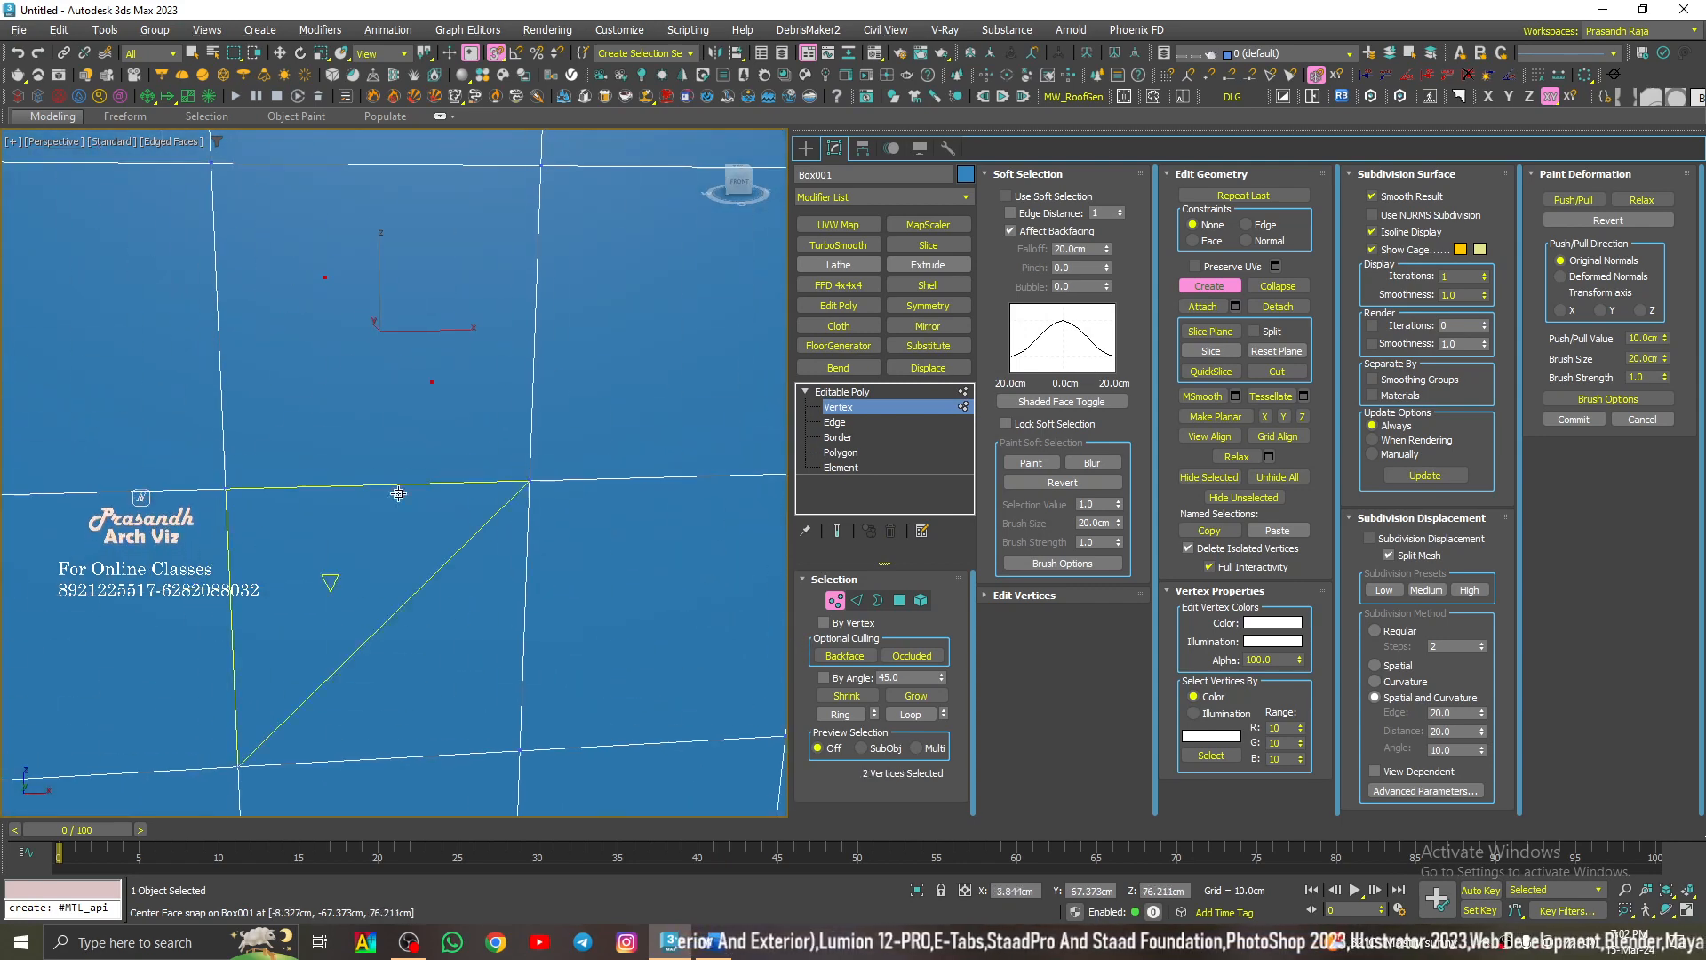
middle_click_drag(431, 413, 495, 499)
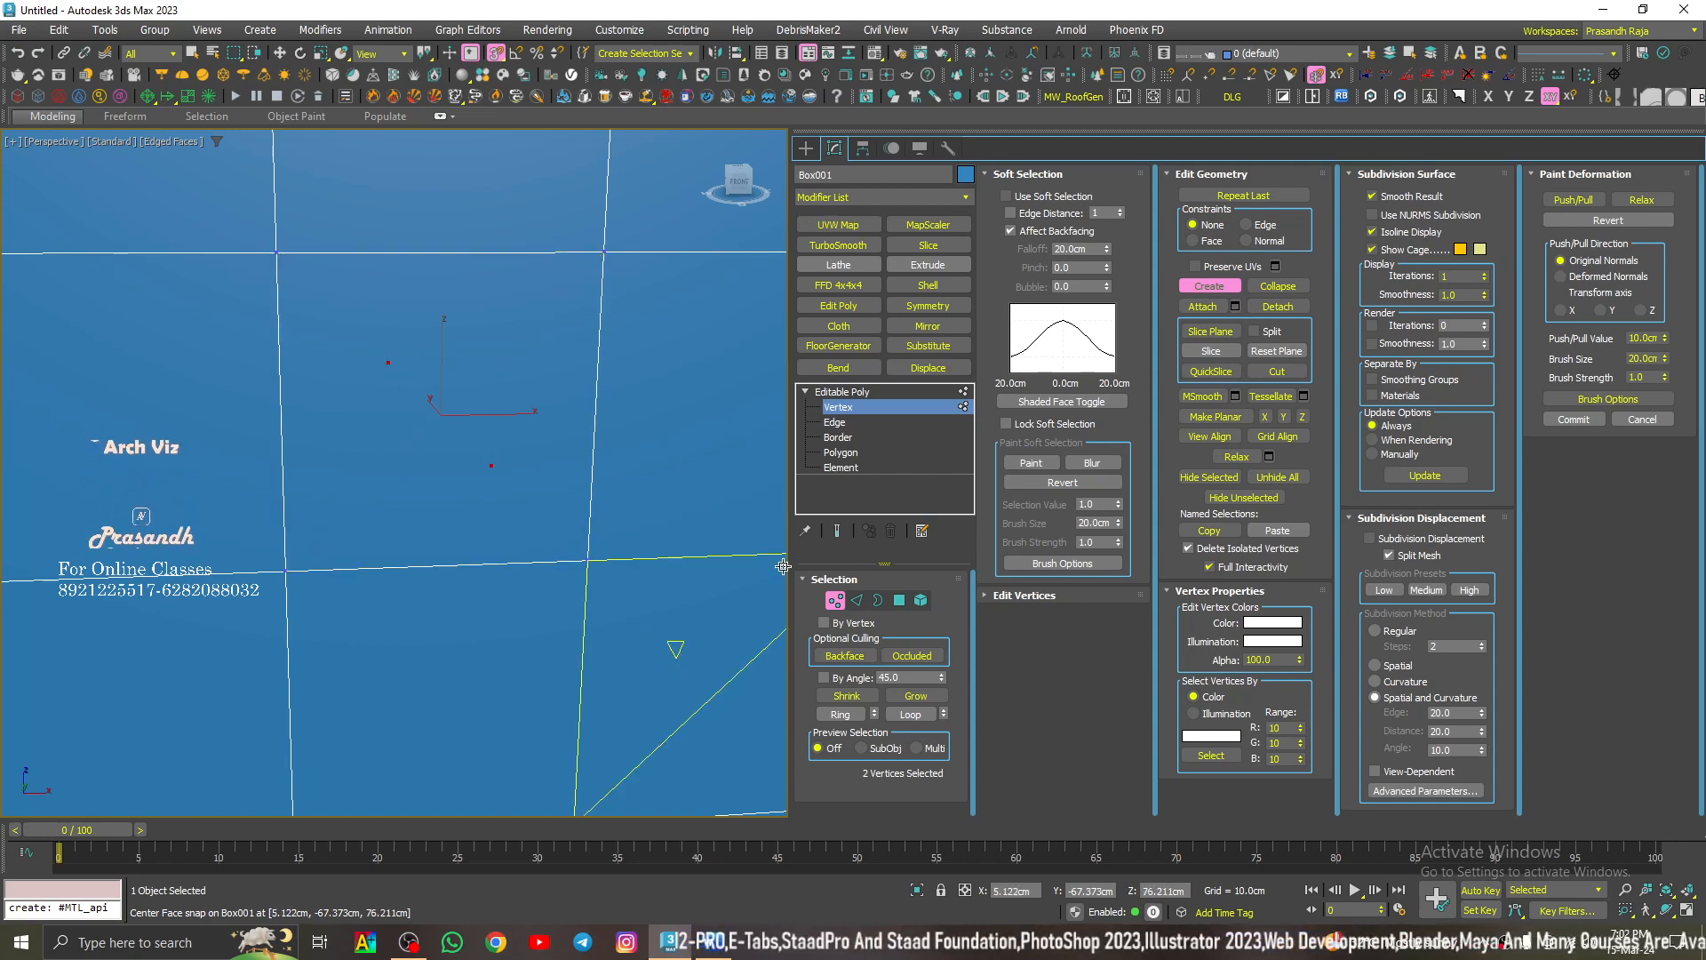
scroll(458, 520, "down", 5)
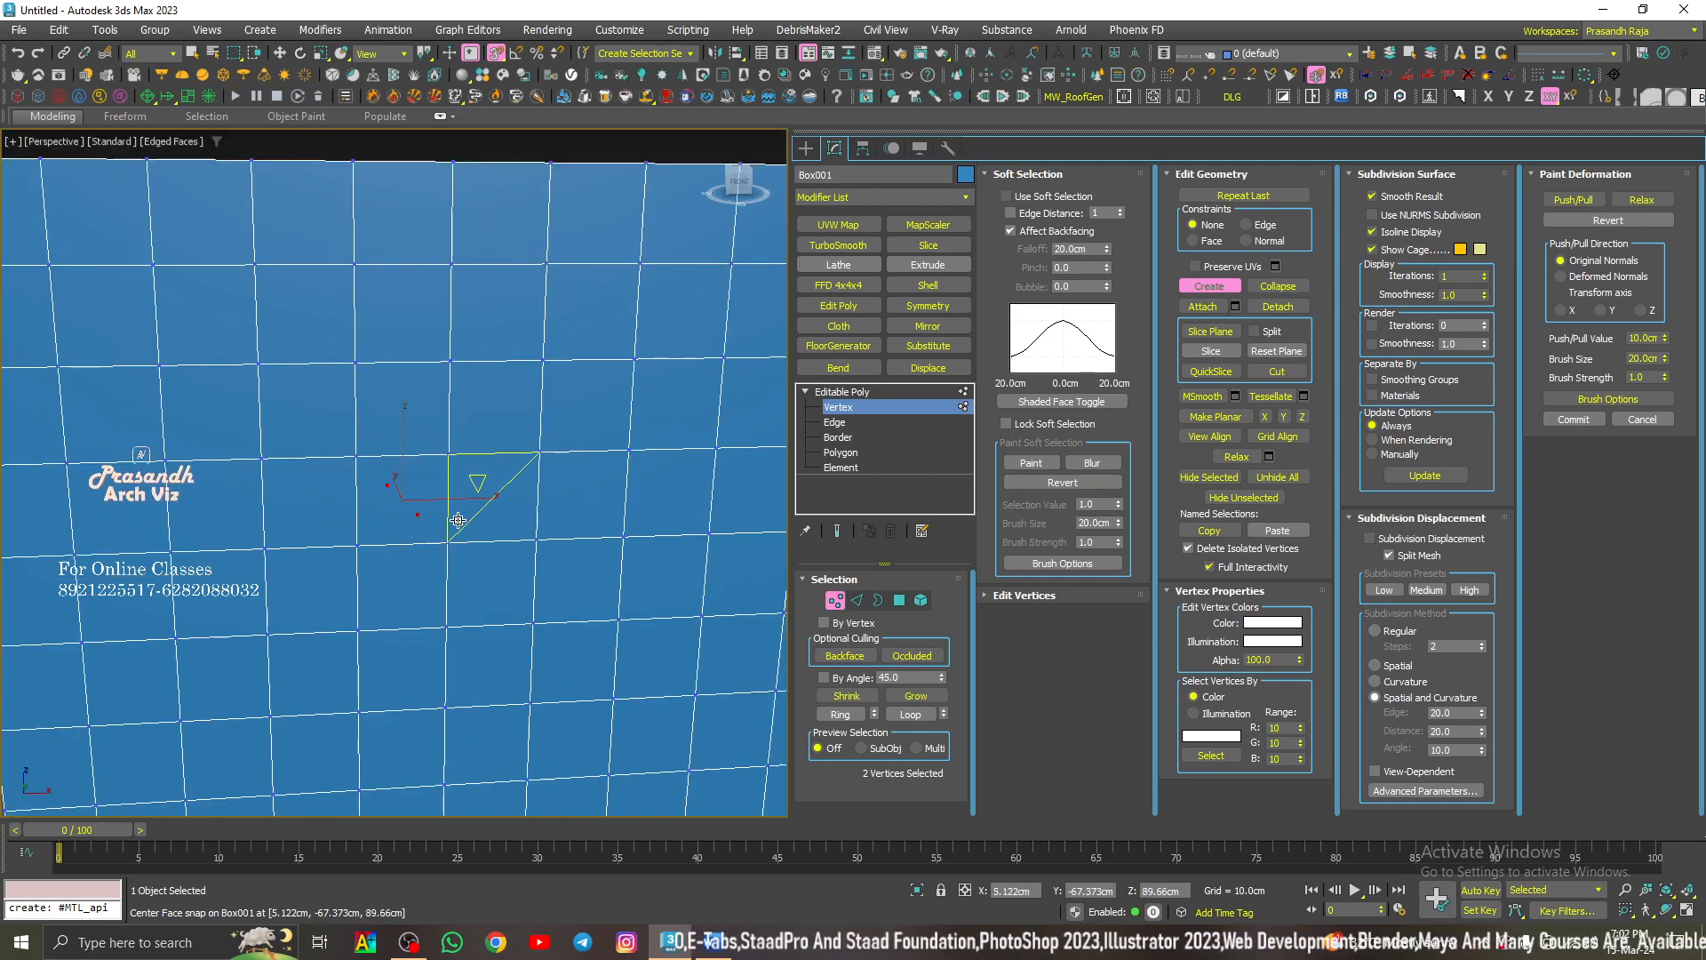
scroll(458, 520, "down", 2)
scroll(471, 556, "down", 4)
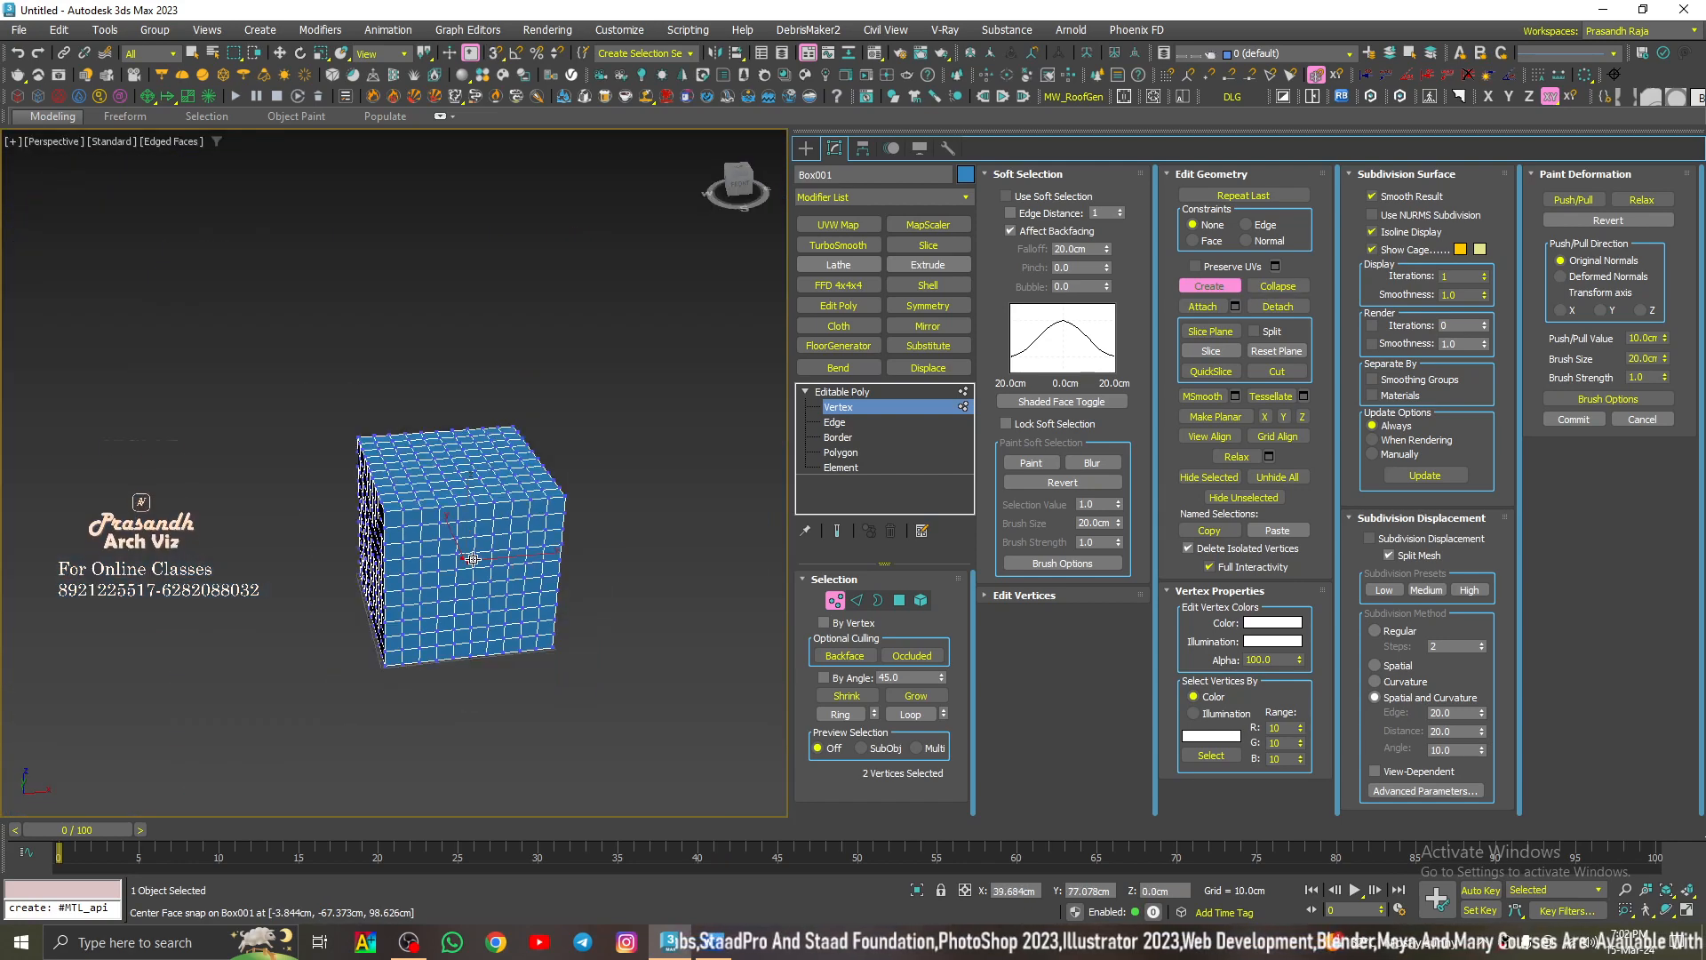
scroll(473, 559, "up", 2)
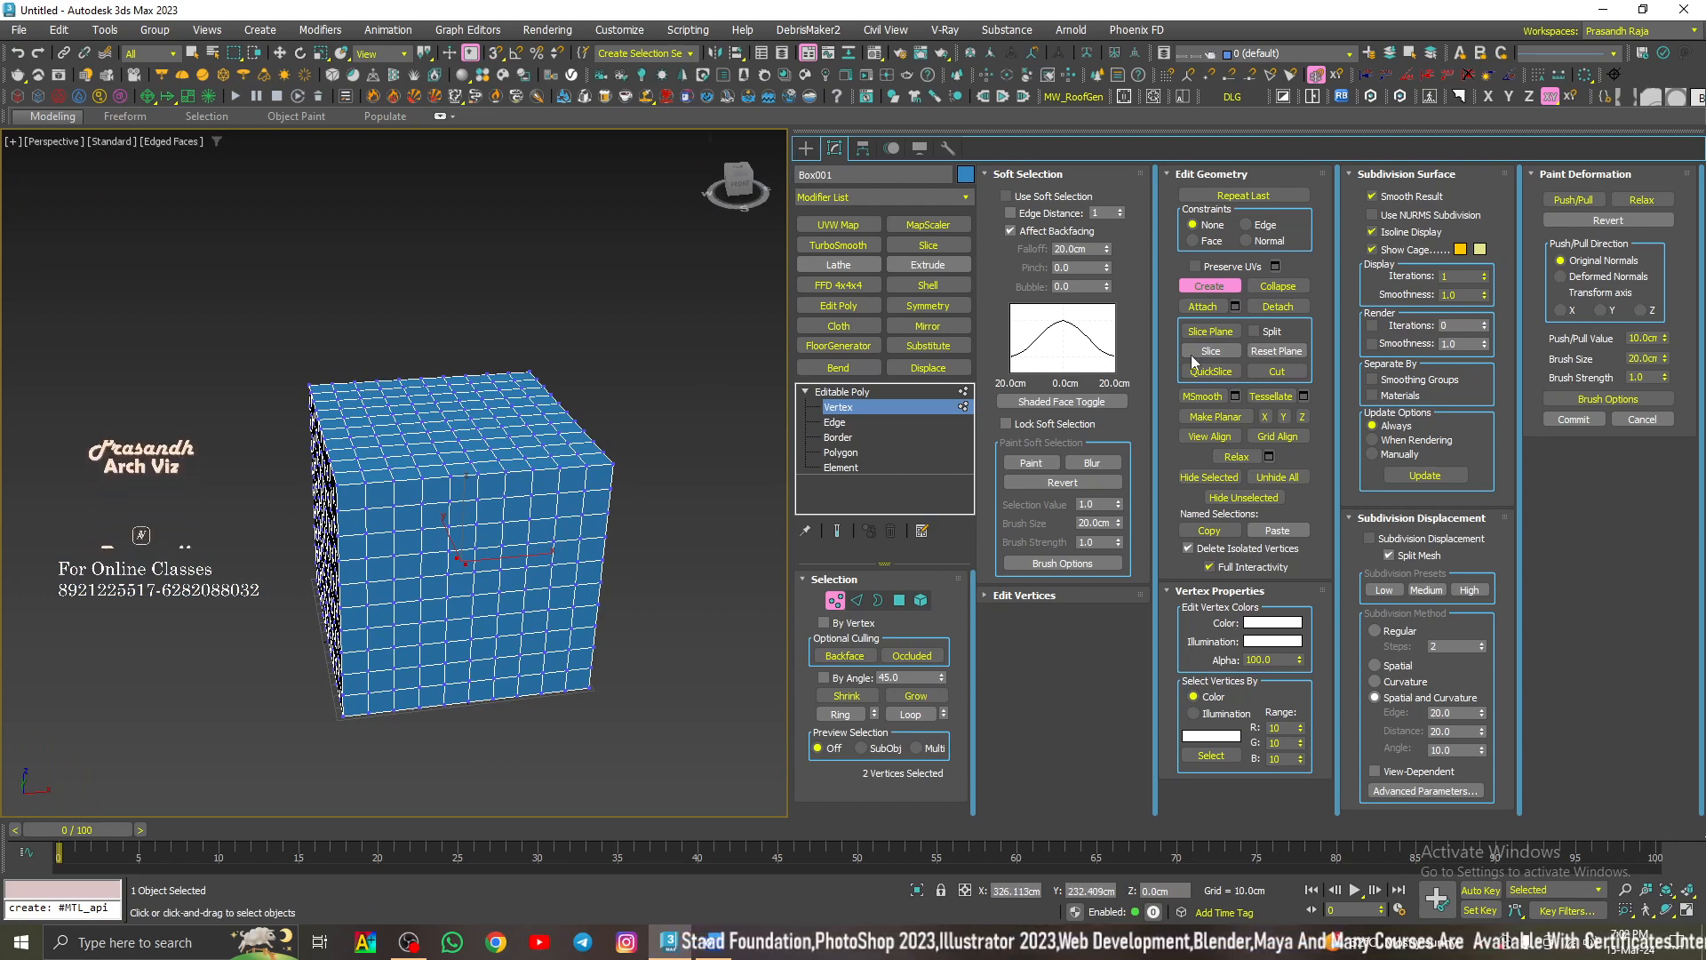
left_click(1226, 288)
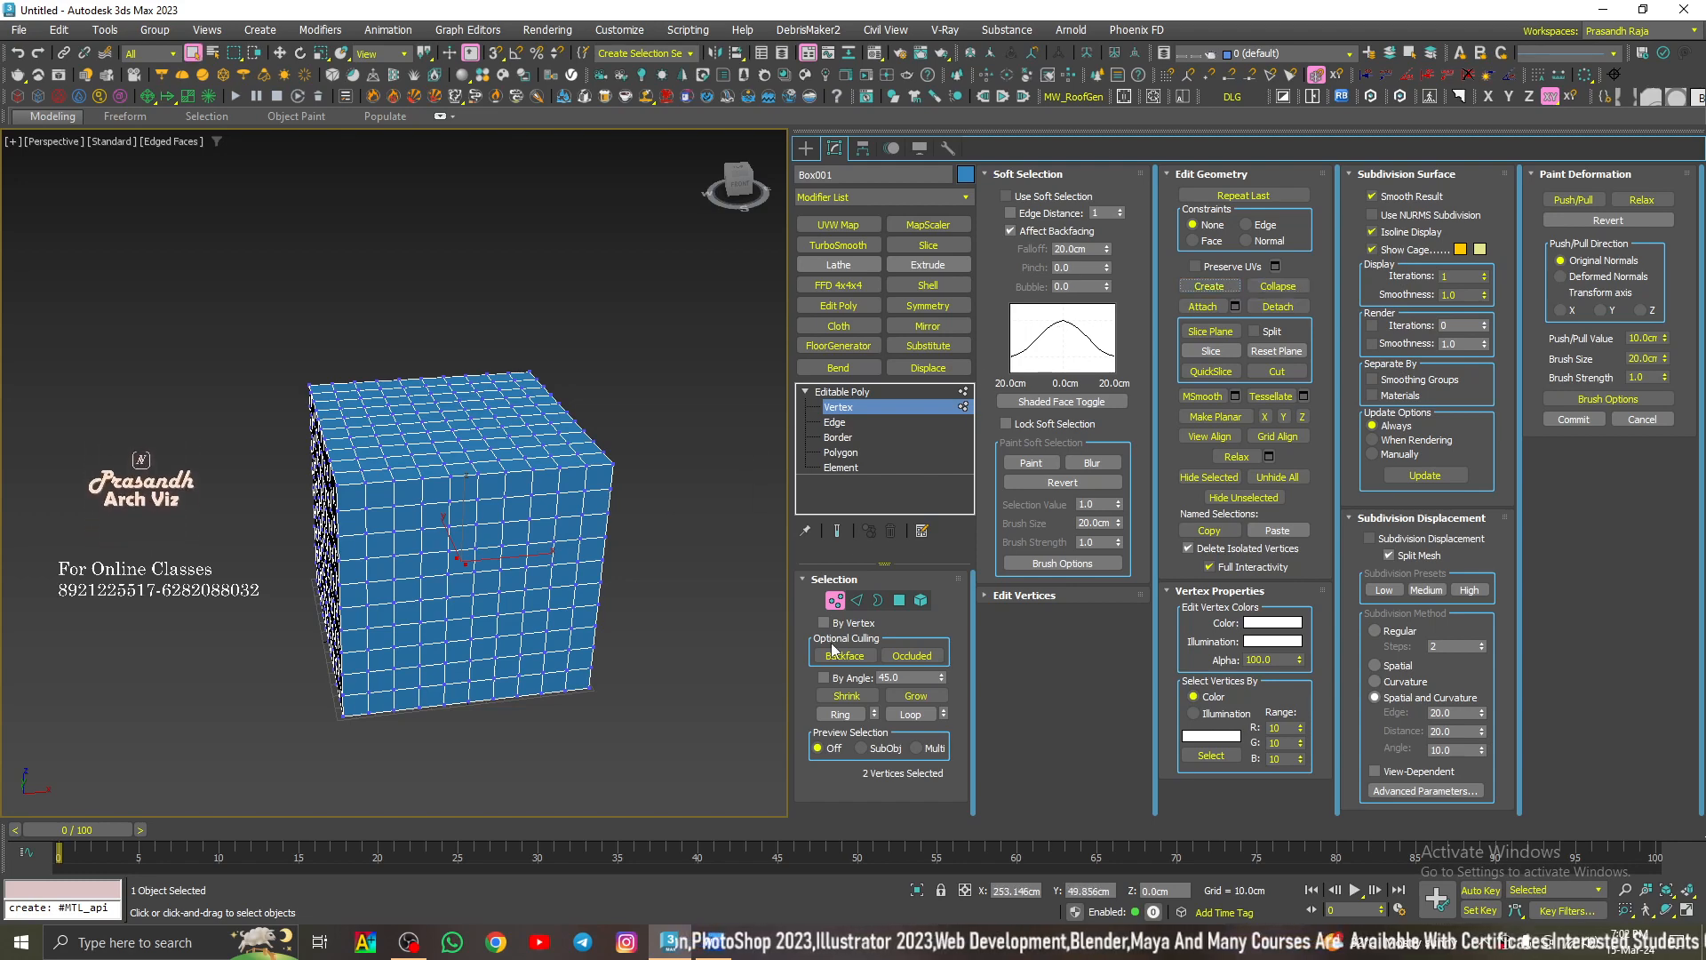
Step: Turn on Backface culling, region-select a block of vertices in the middle of the front side to test it, and clear the selection
left_click(840, 658)
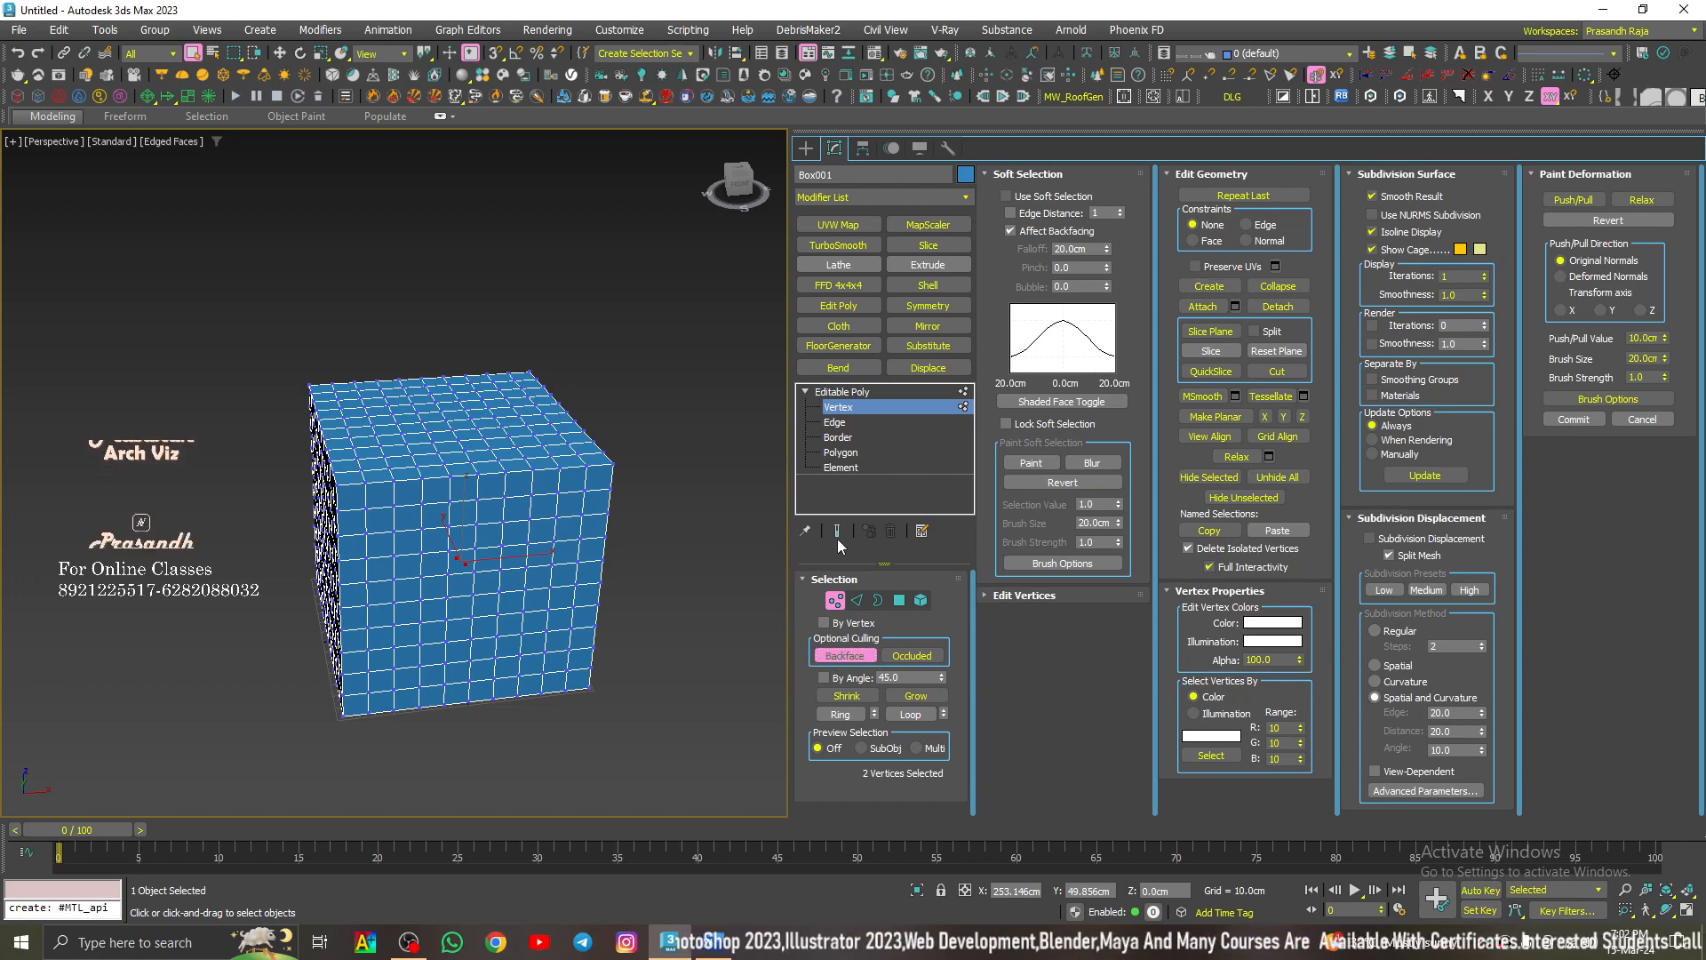
left_click(744, 193)
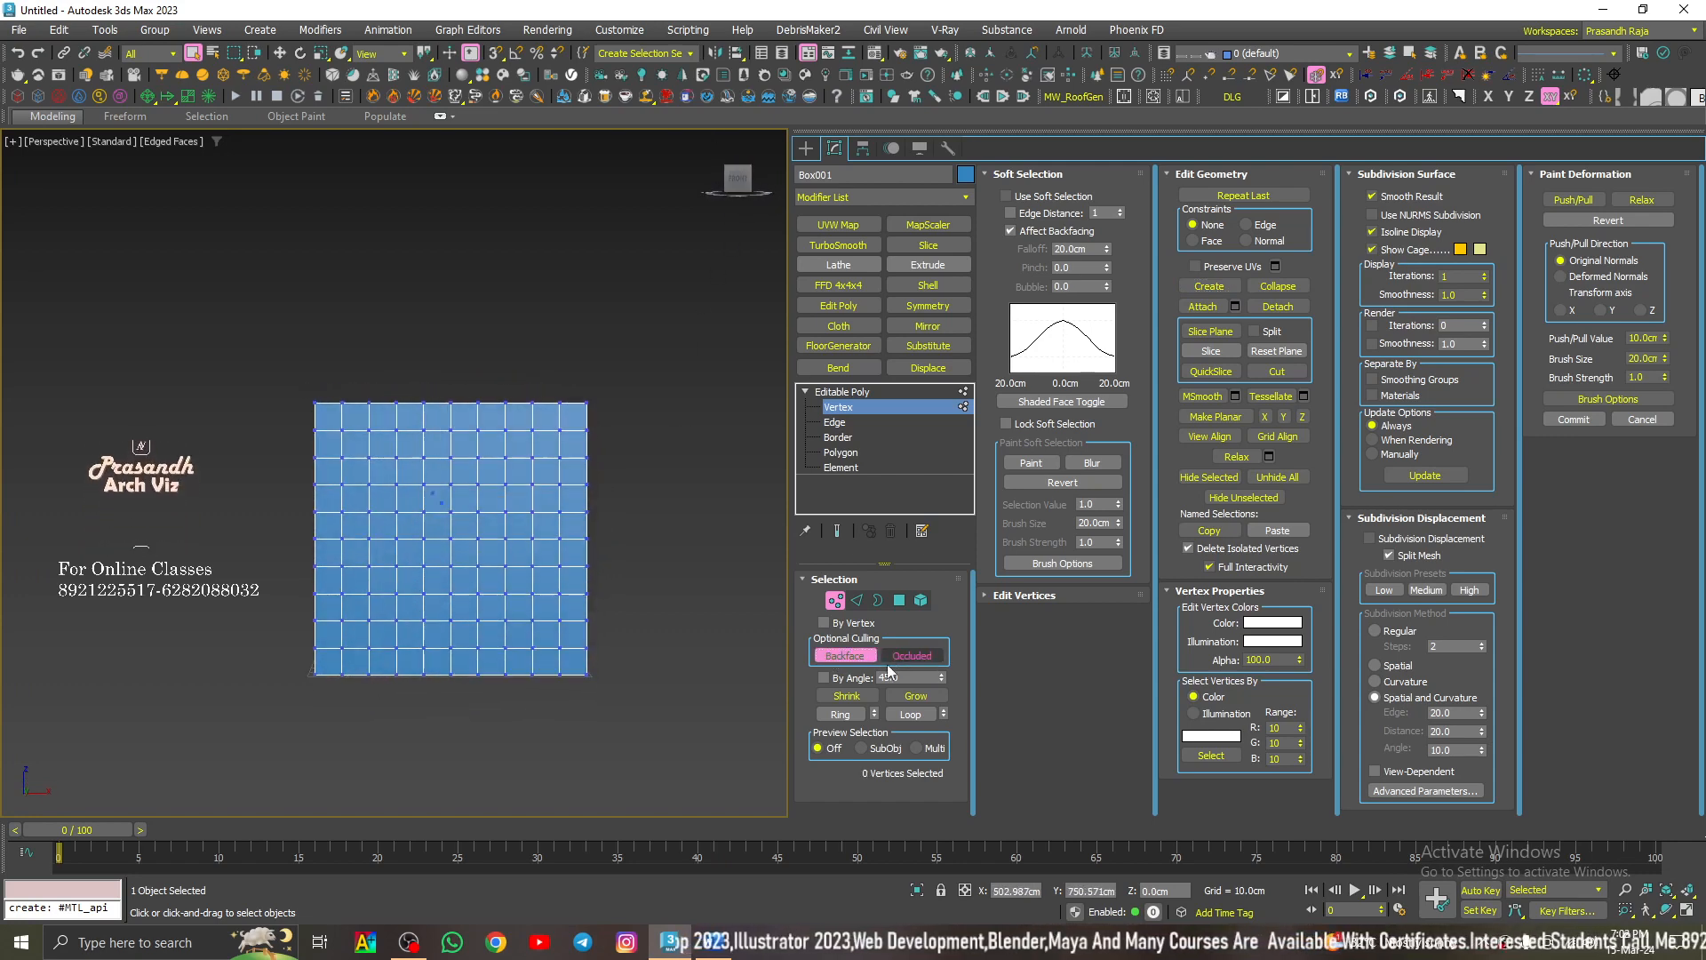
scroll(434, 539, "up", 3)
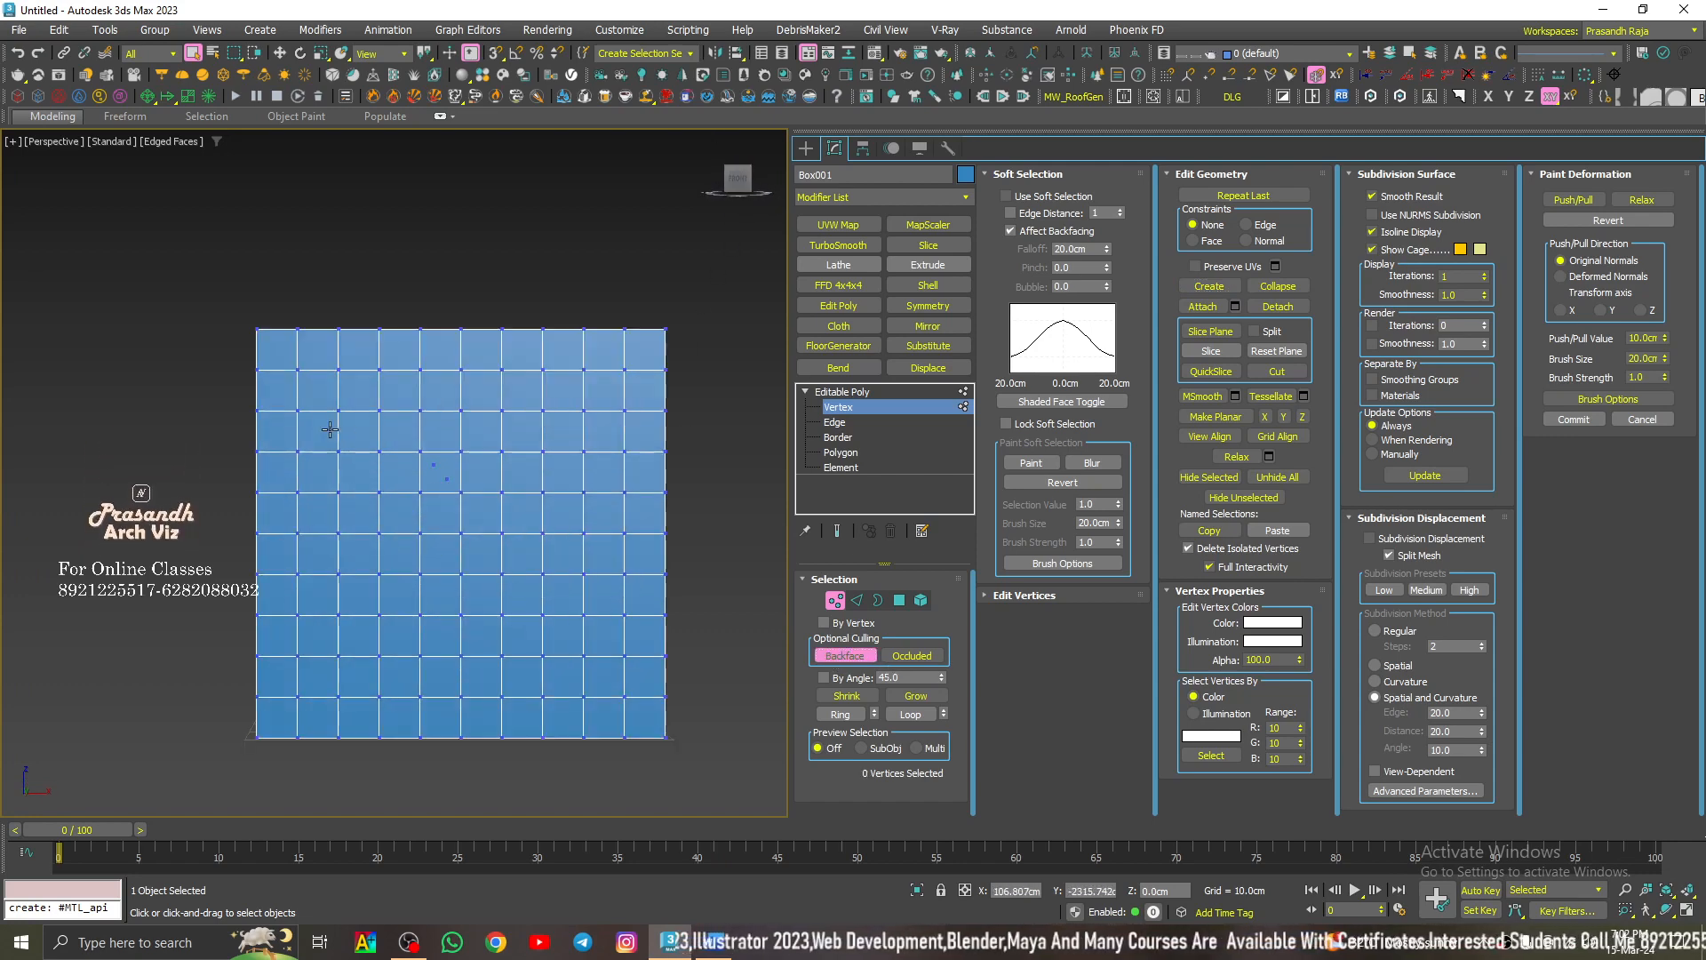
left_click_drag(320, 427, 405, 527)
left_click_drag(494, 628, 596, 680)
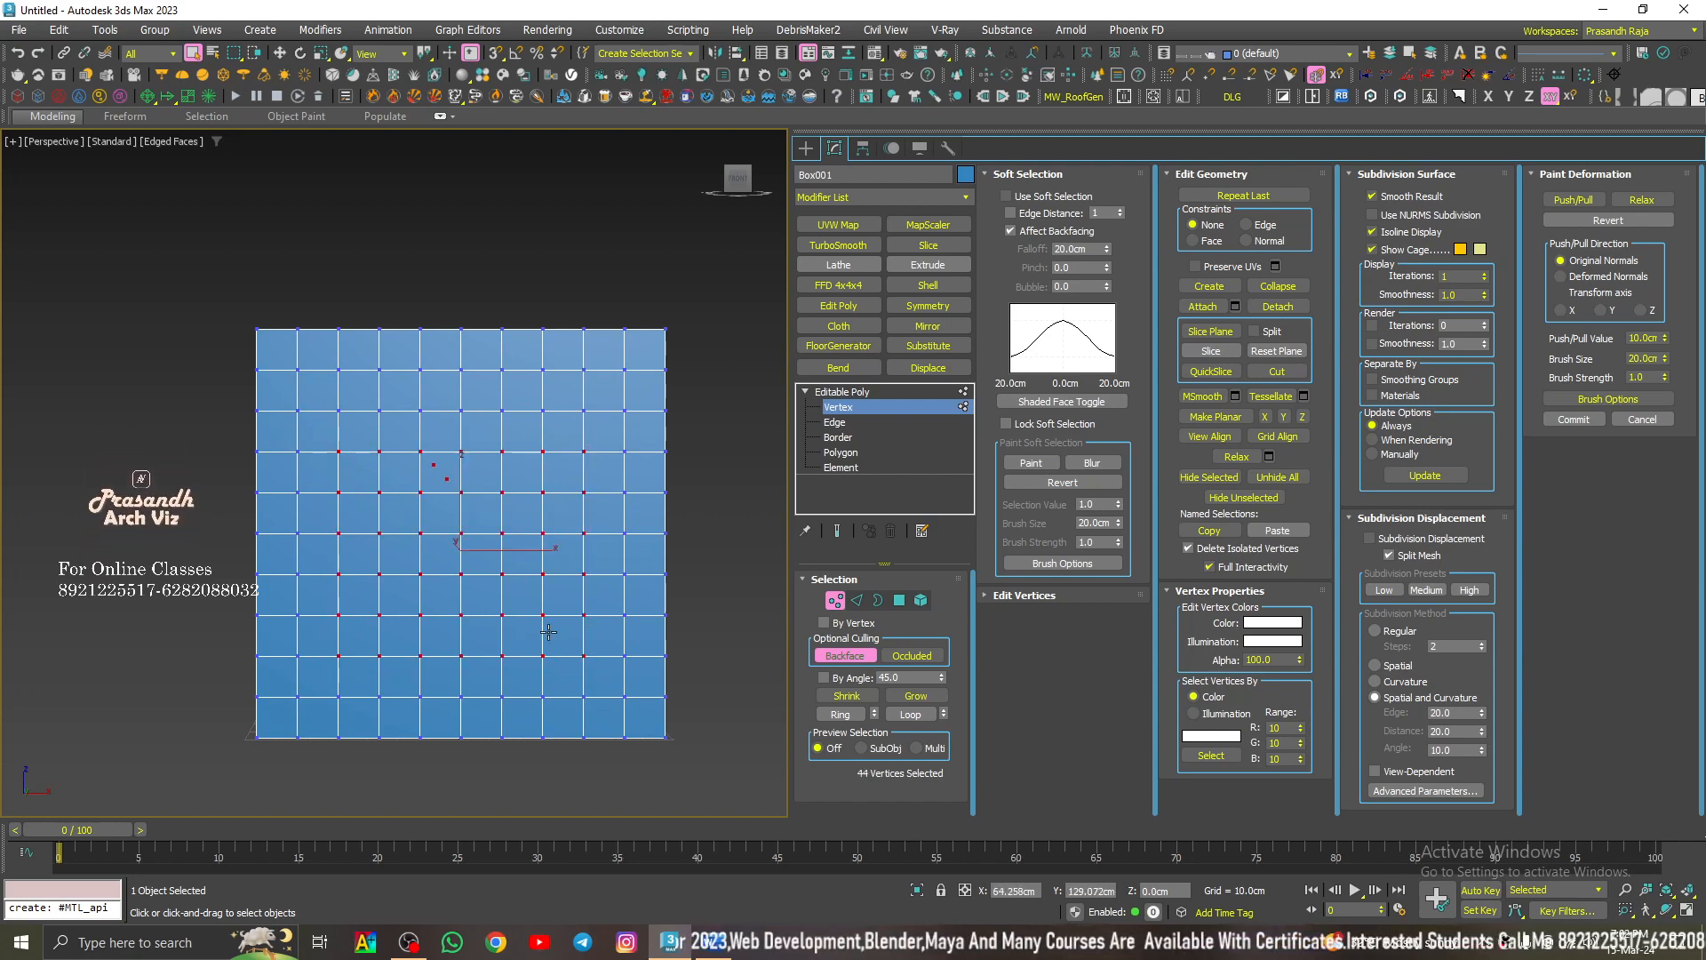
left_click(702, 496)
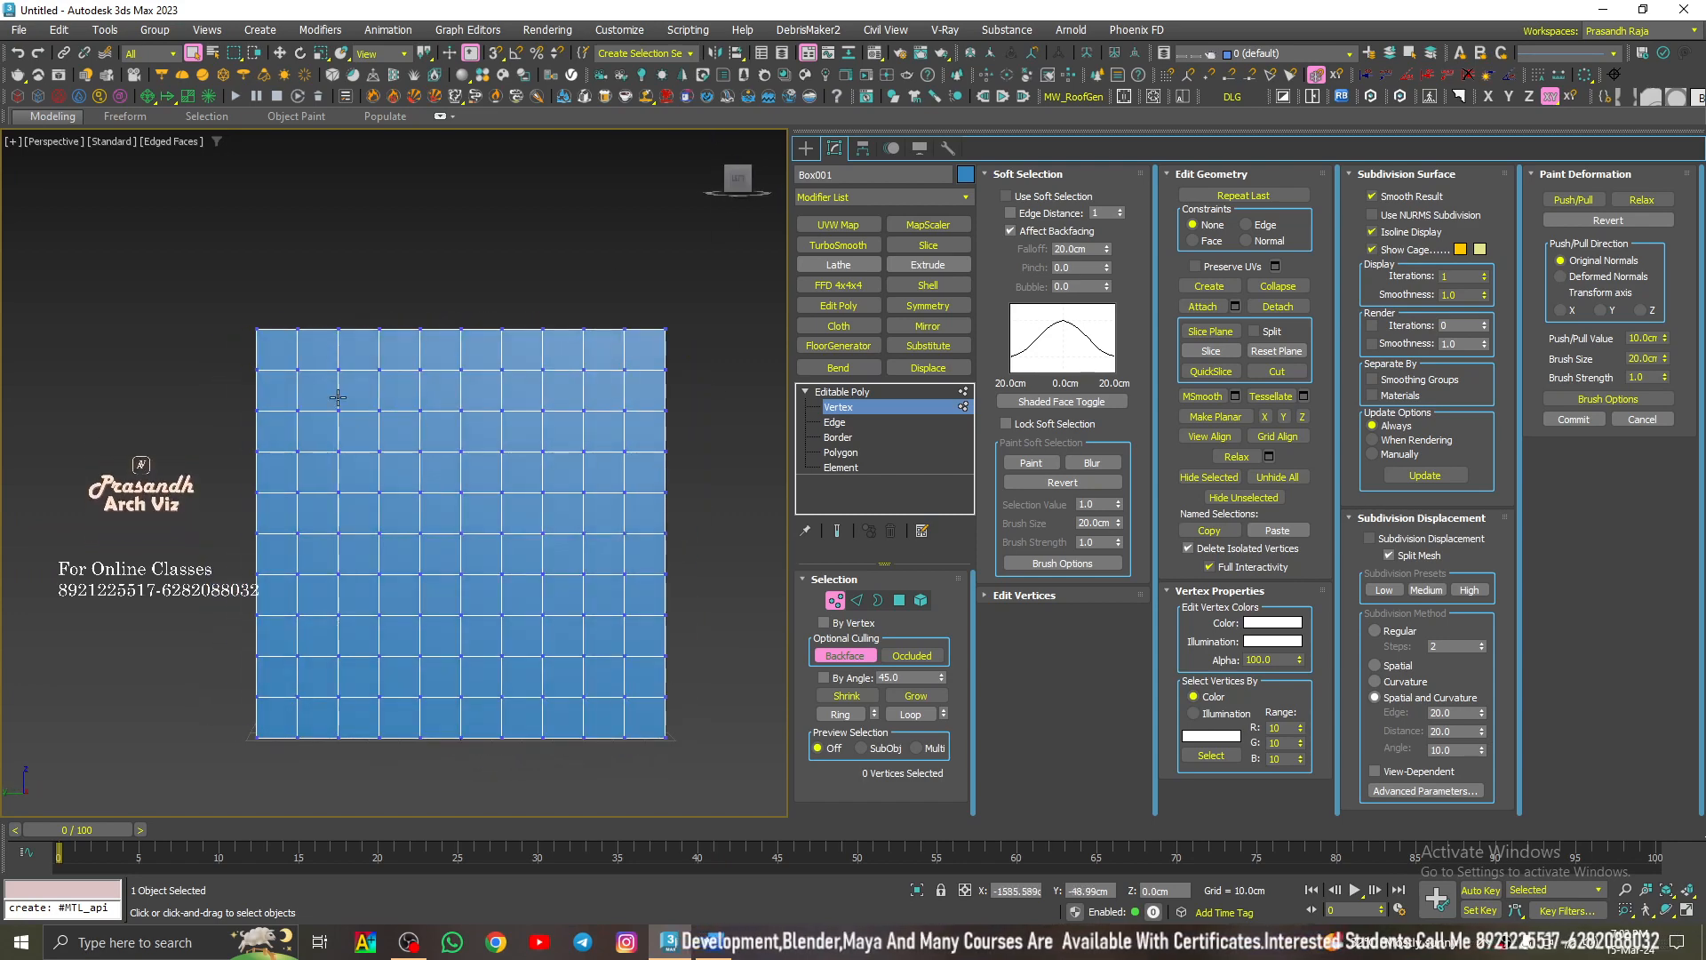
Step: Select the central 7-by-7 block of vertices on the adjacent side face and collapse it into a single vertex
left_click_drag(323, 388, 416, 512)
left_click_drag(593, 679, 610, 681)
scroll(564, 661, "up", 3)
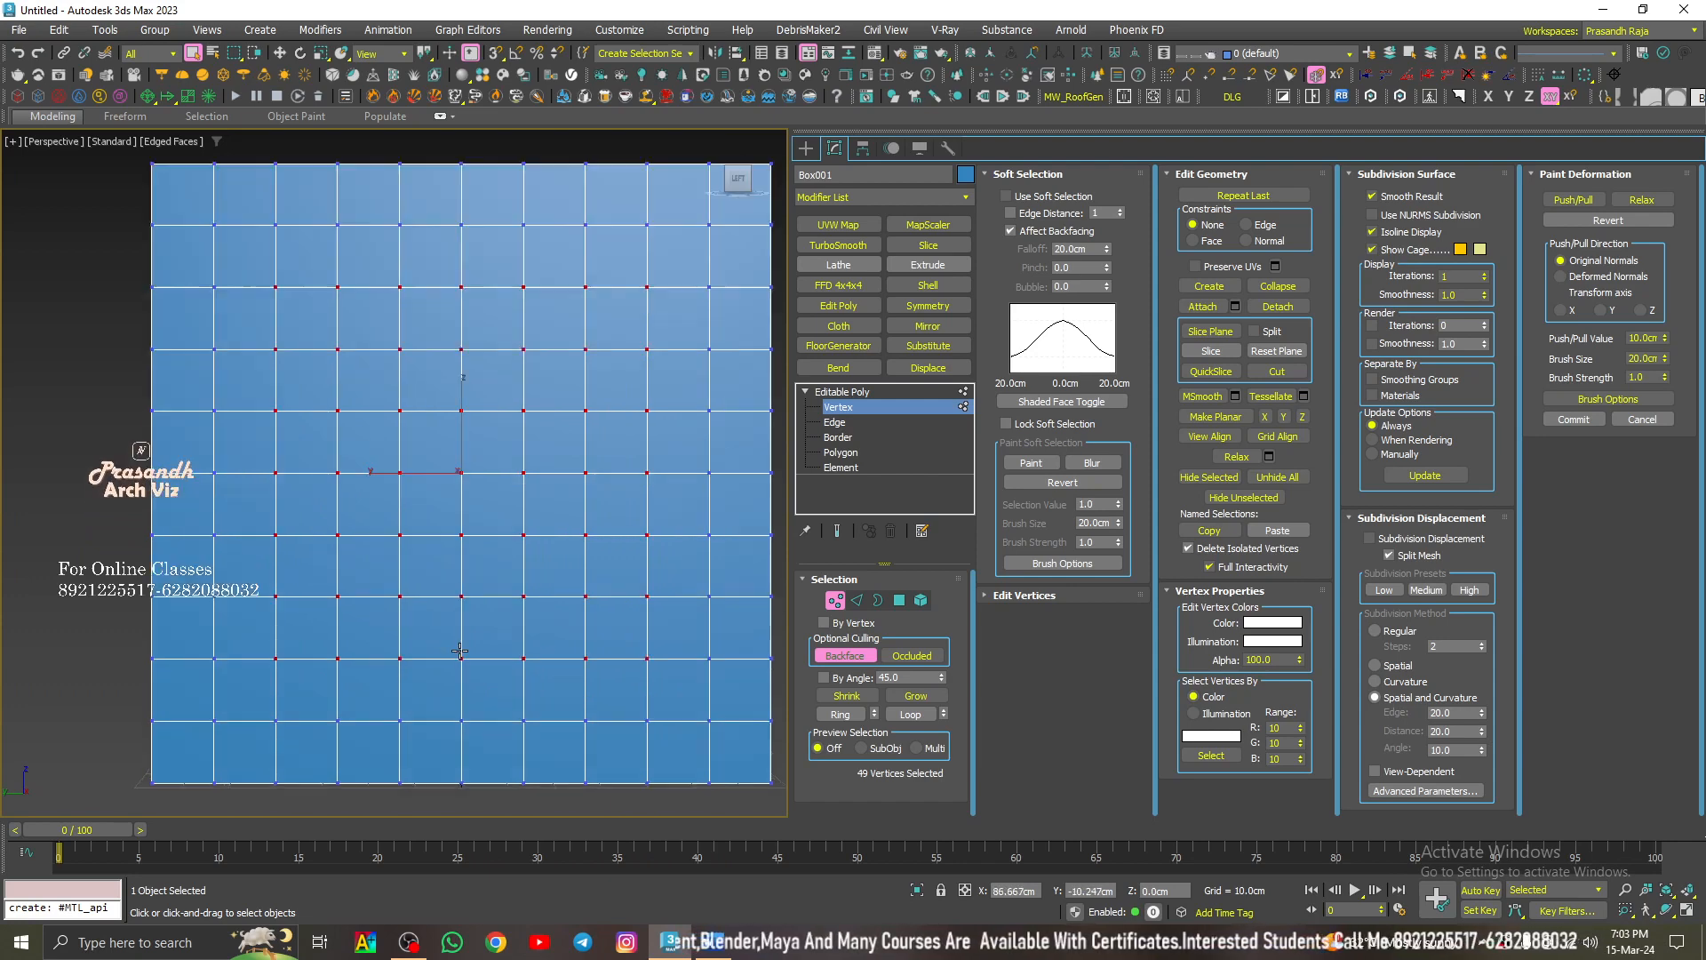
scroll(459, 651, "down", 1)
scroll(257, 287, "down", 2)
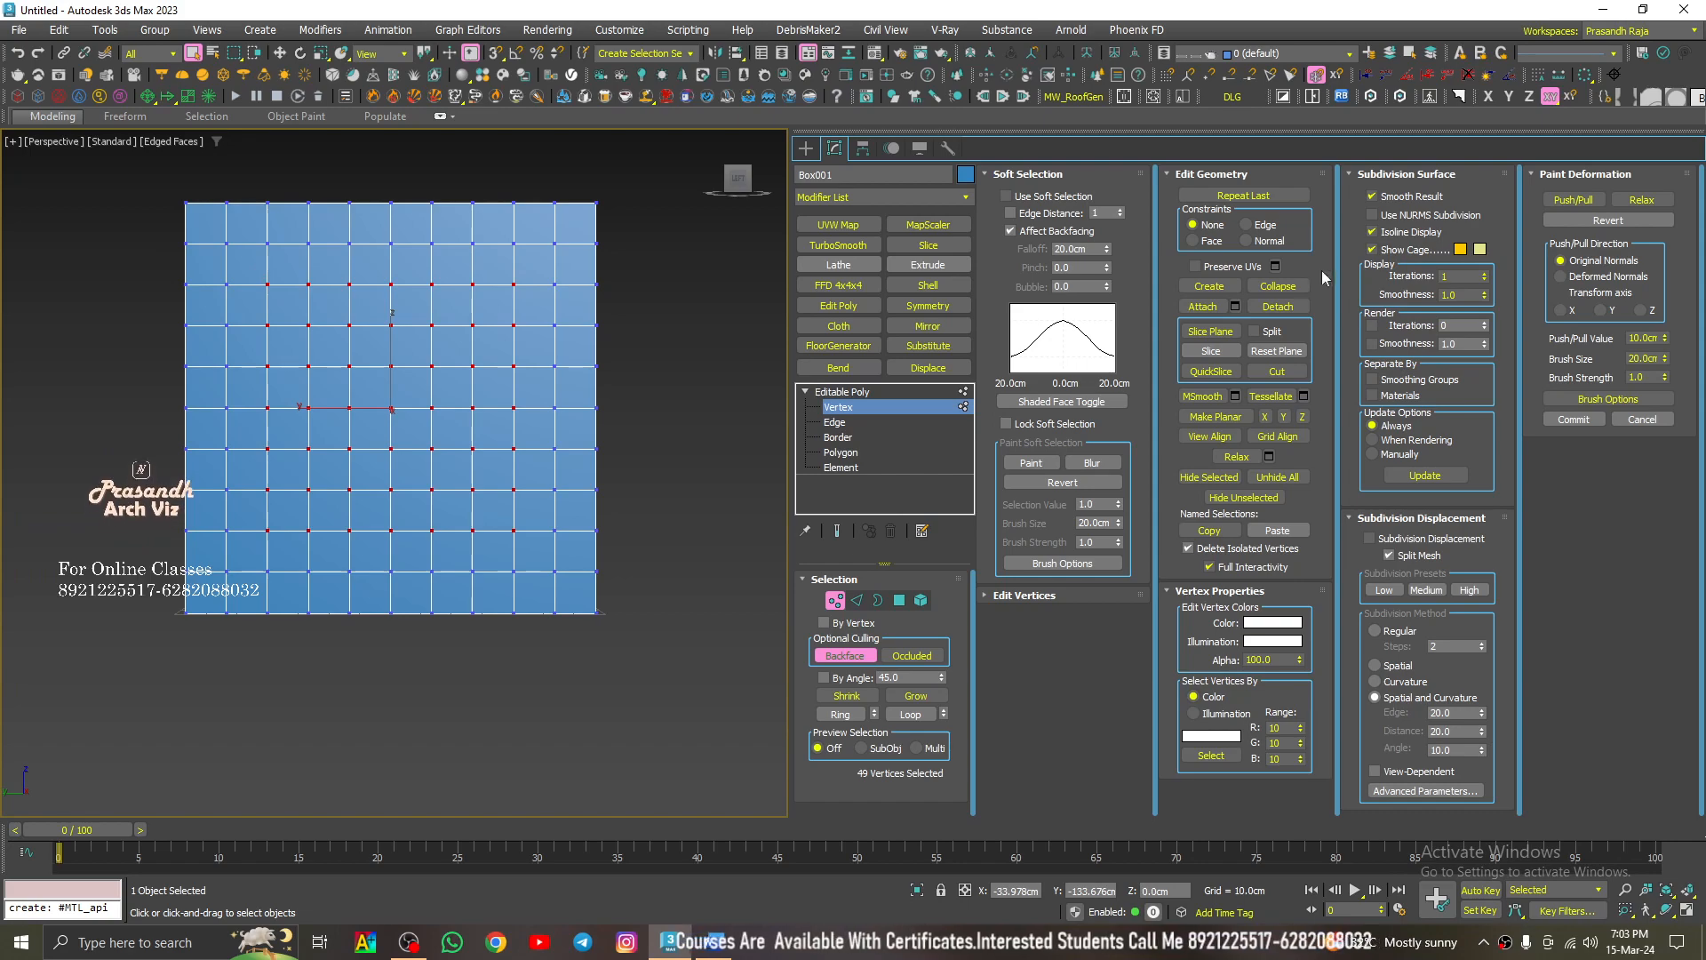
left_click(1275, 286)
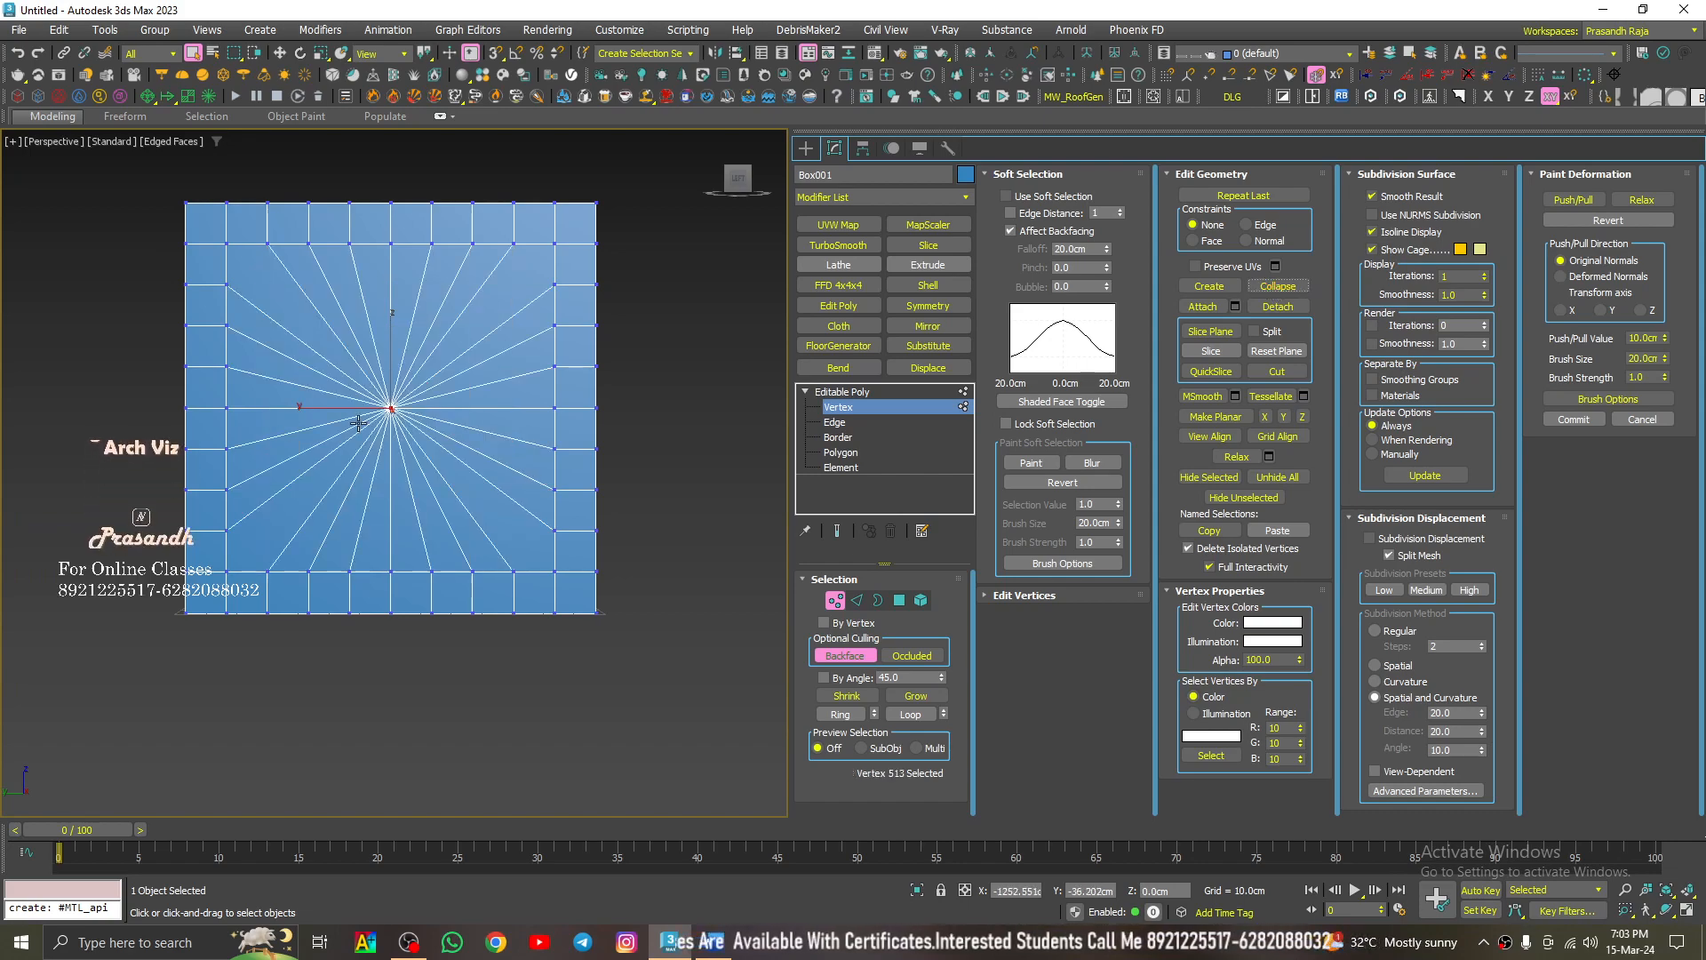
middle_click_drag(359, 422, 498, 471, "alt")
scroll(523, 481, "up", 8)
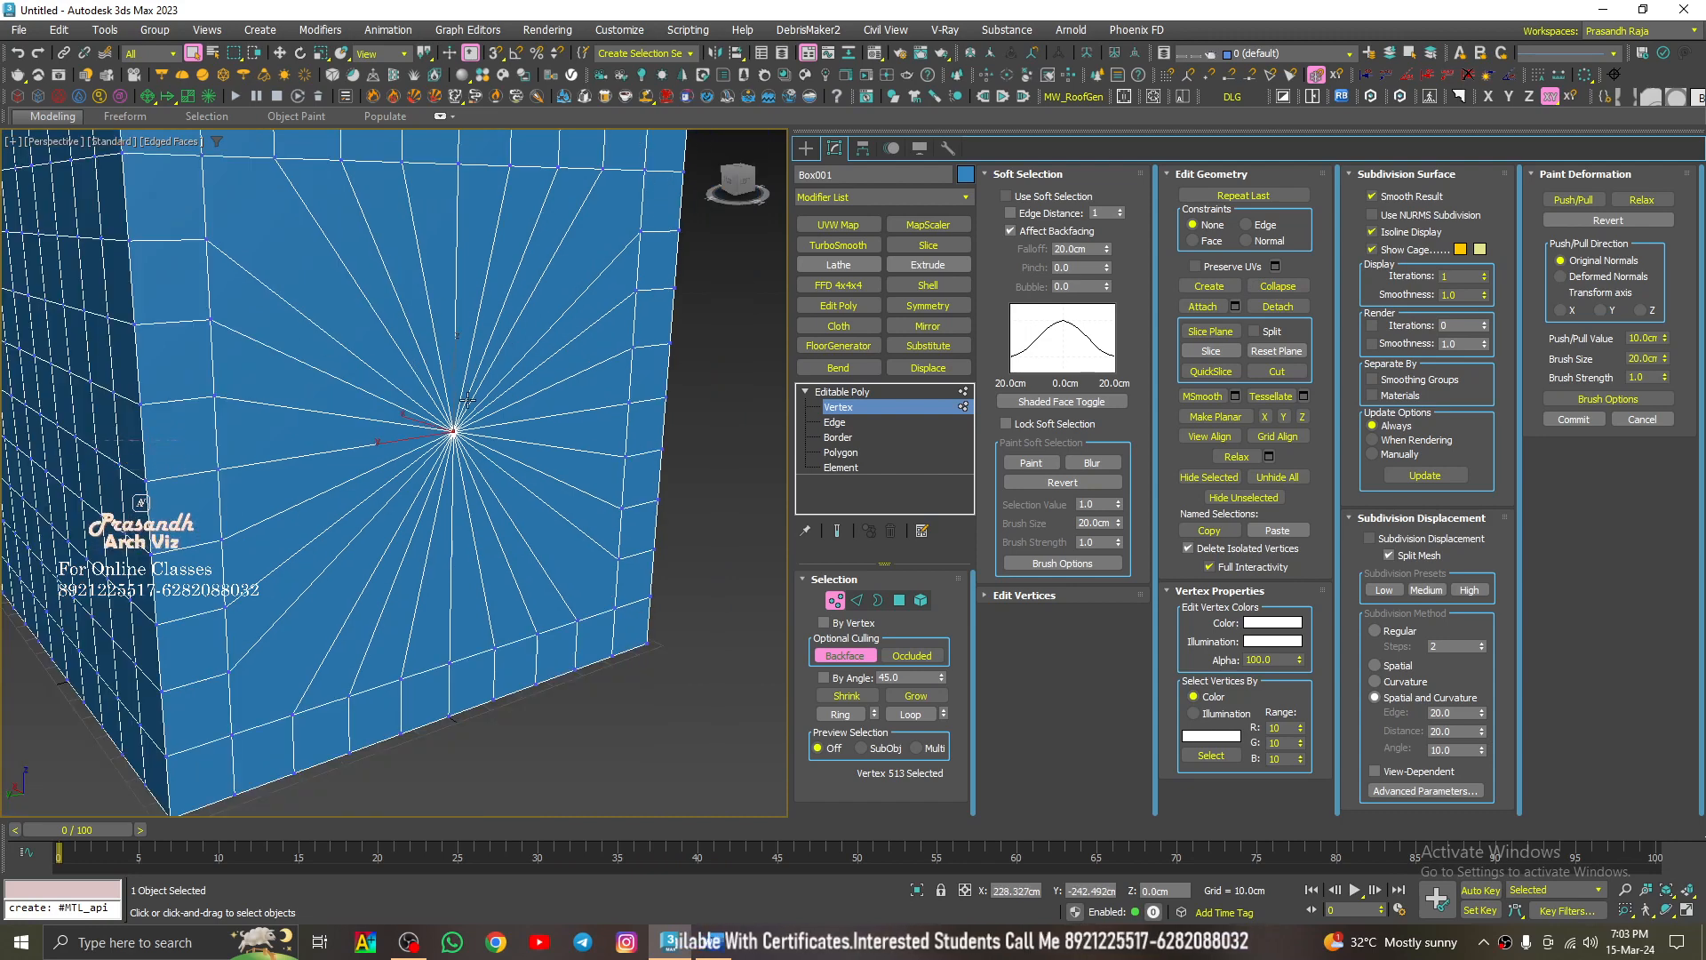
Step: Try moving the collapsed vertex along X, undo the move and the collapse, and clear the vertex selection
key("w")
left_click_drag(426, 429, 616, 483)
key("ctrl+z")
key("ctrl+z")
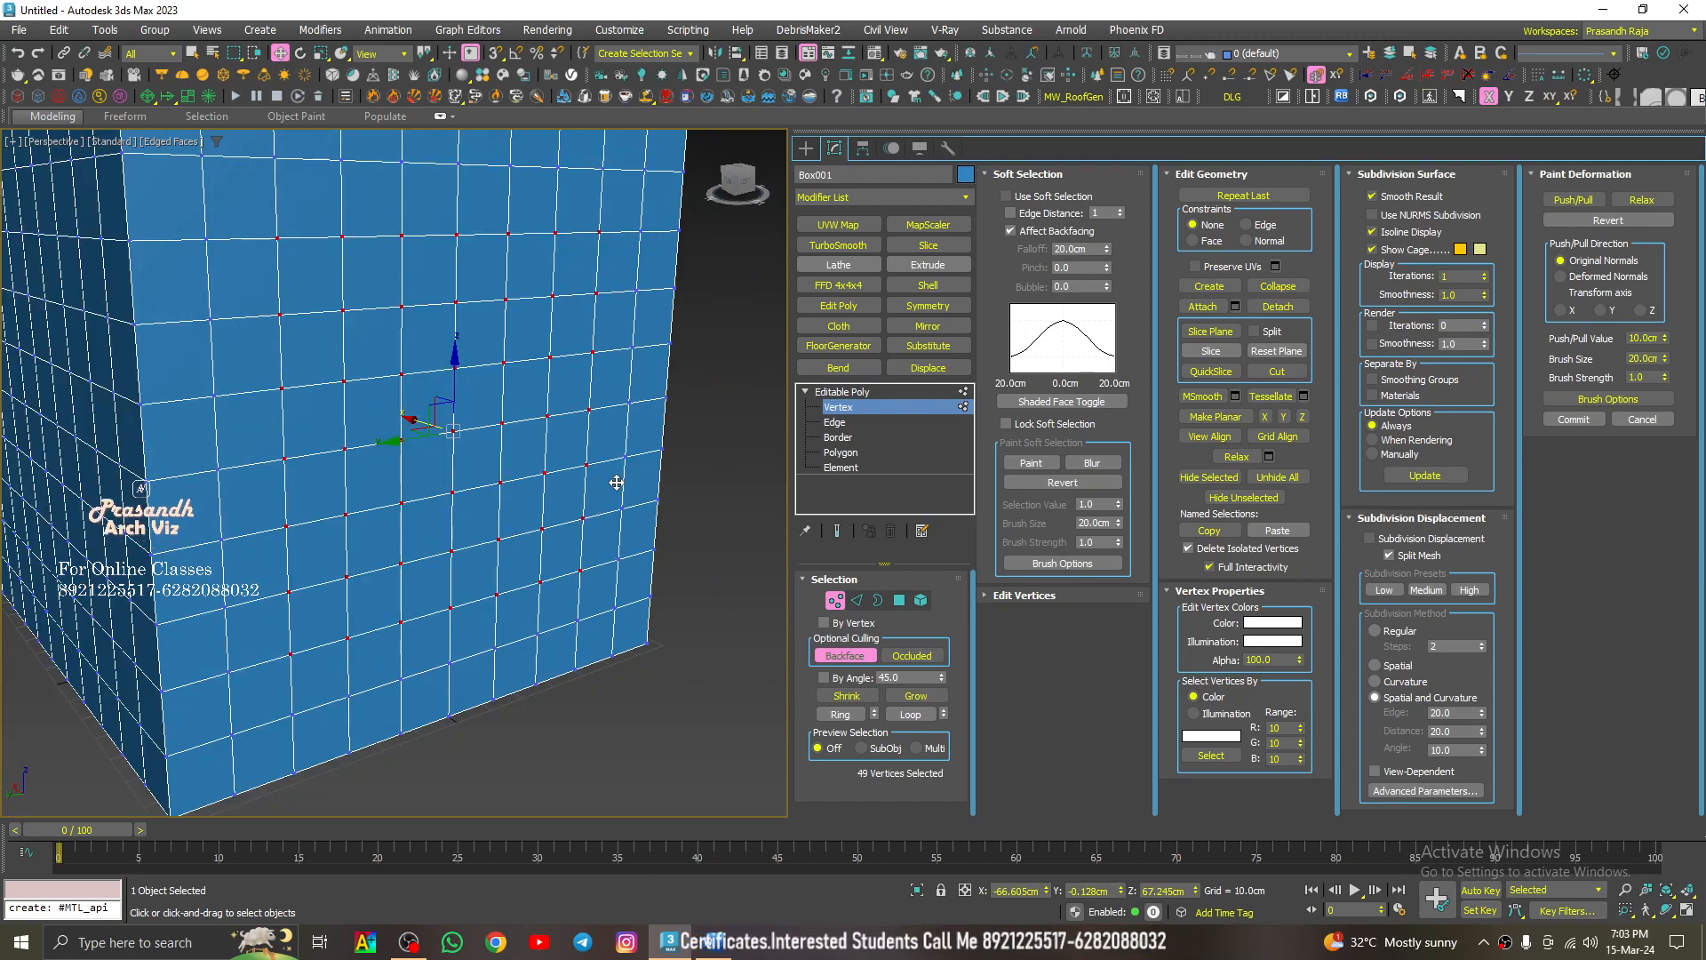
middle_click_drag(553, 473, 493, 466, "alt")
left_click(683, 420)
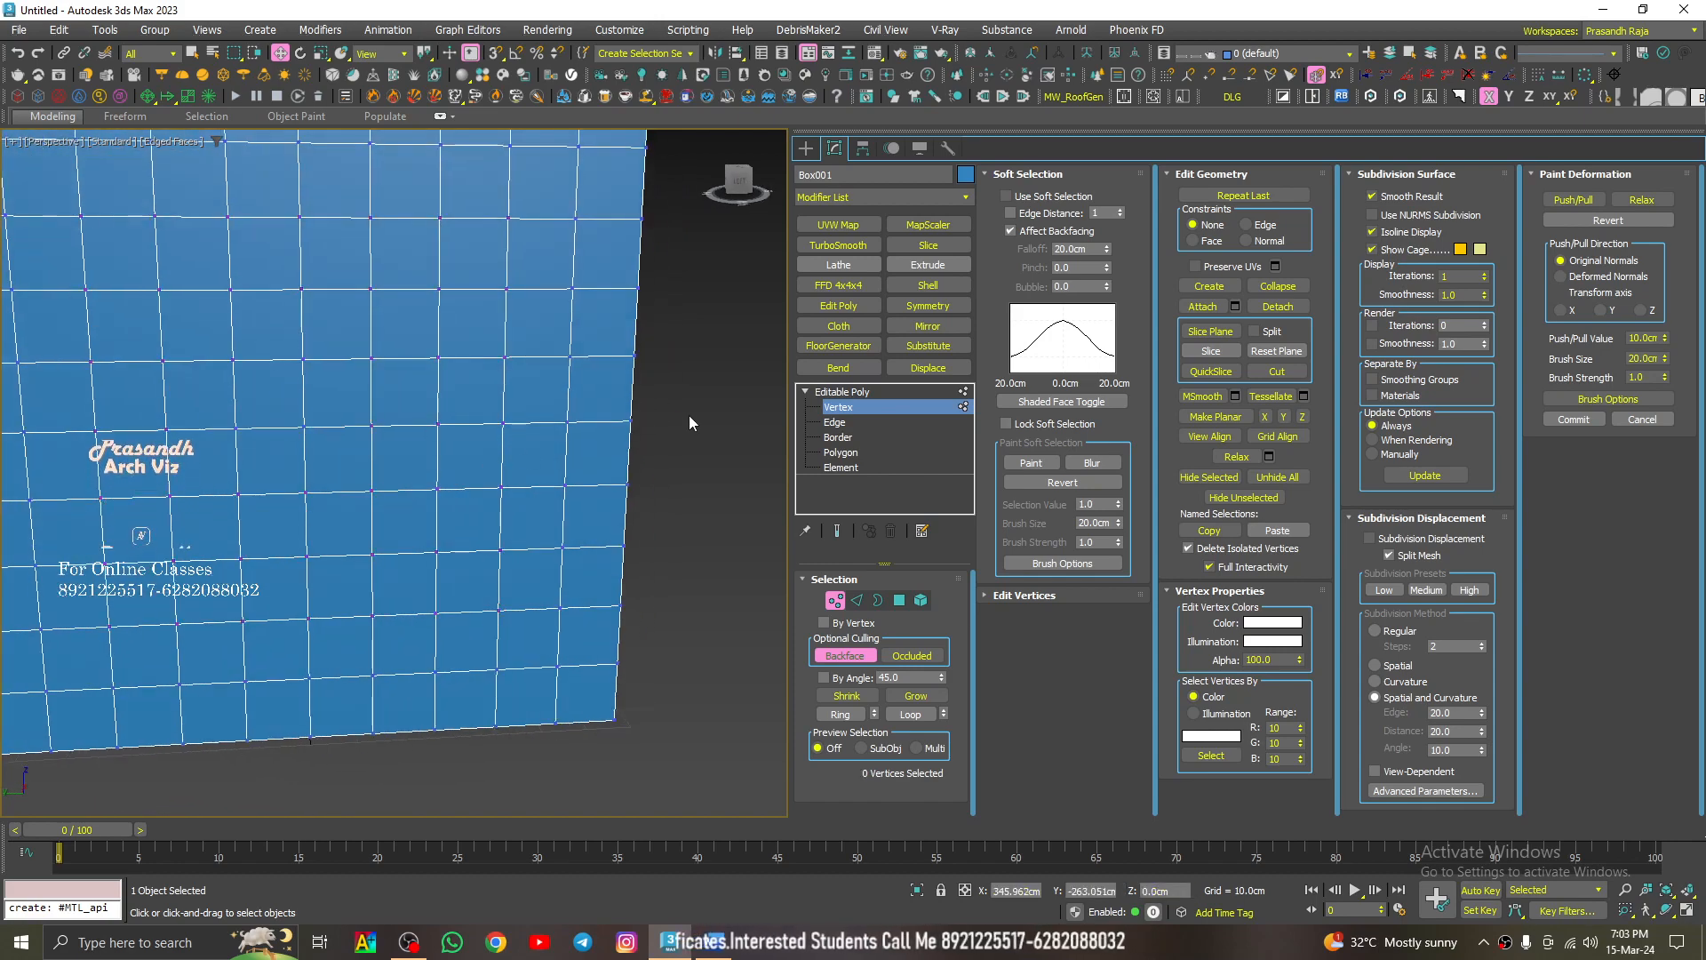
scroll(683, 466, "down", 5)
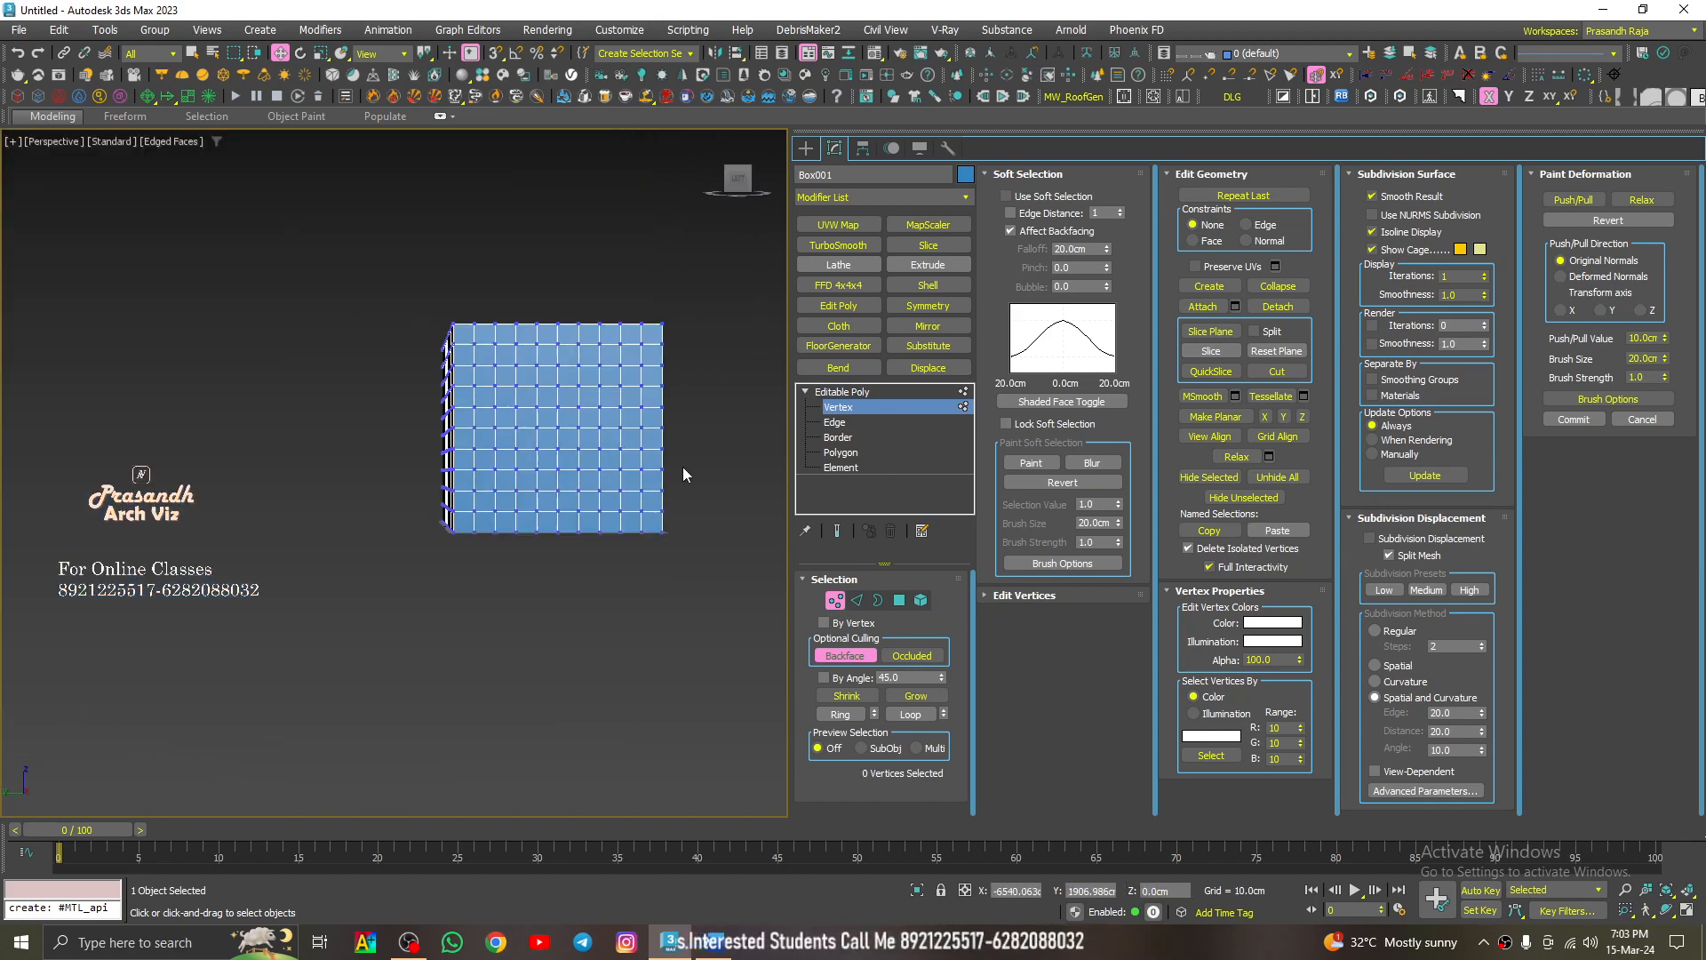
middle_click_drag(683, 467, 617, 425, "alt")
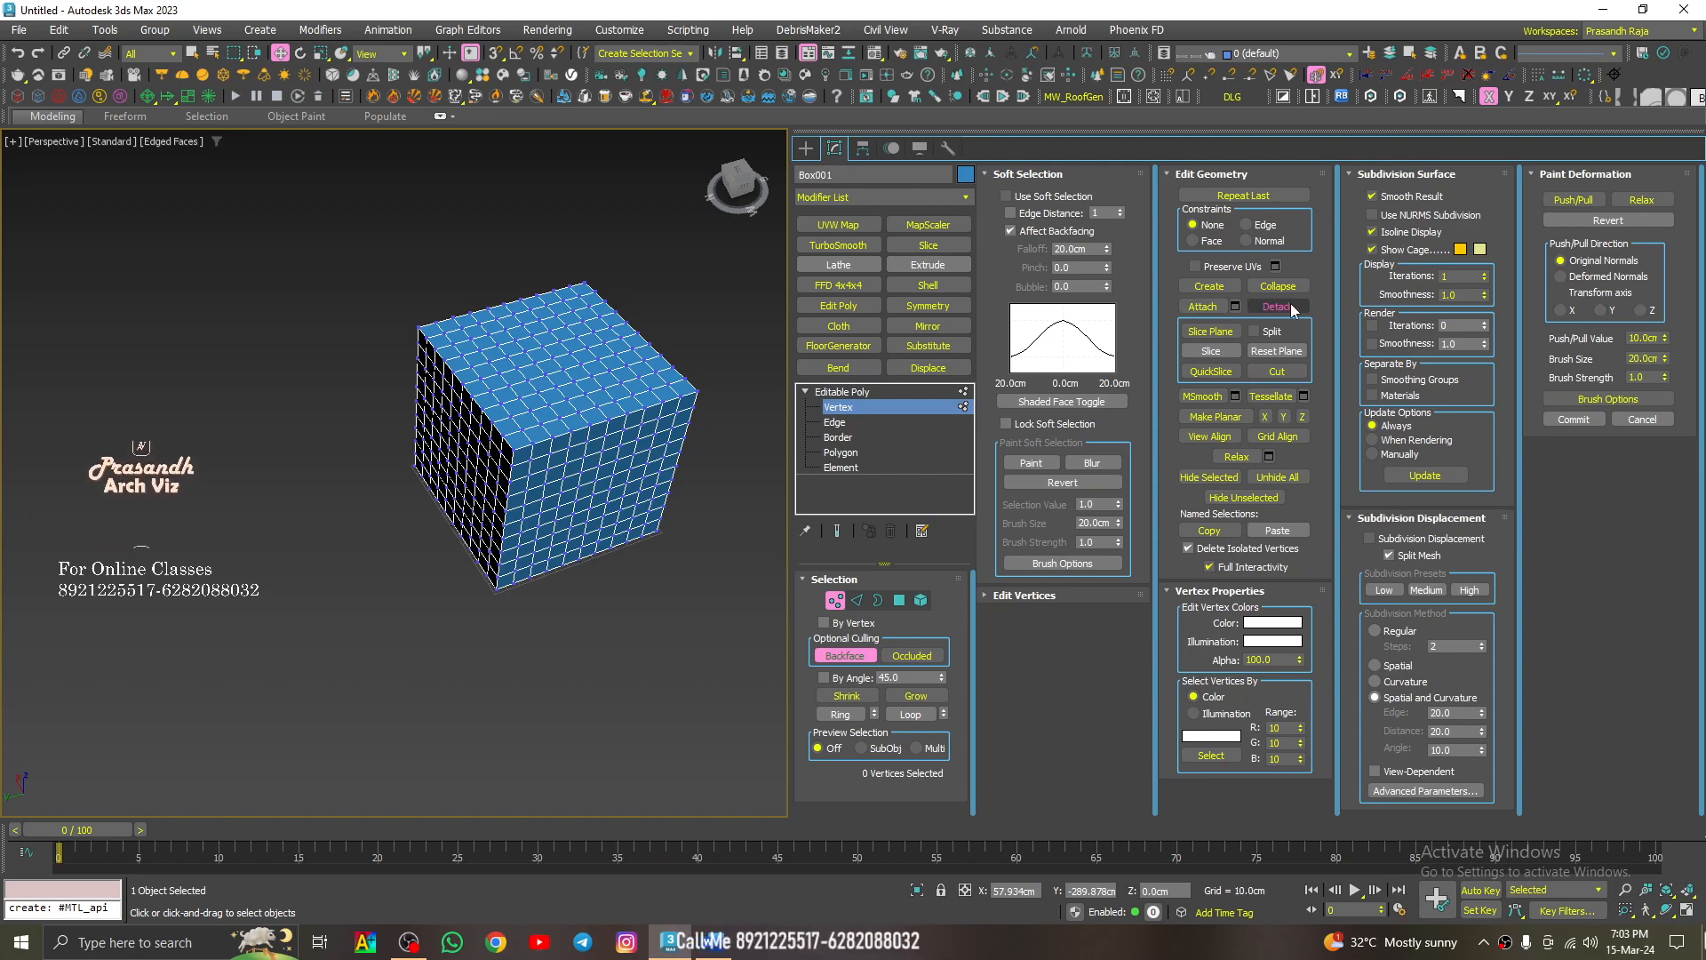
Step: Leave vertex editing and create a second, smaller cube about 97 cm per side behind the blue box
left_click(806, 149)
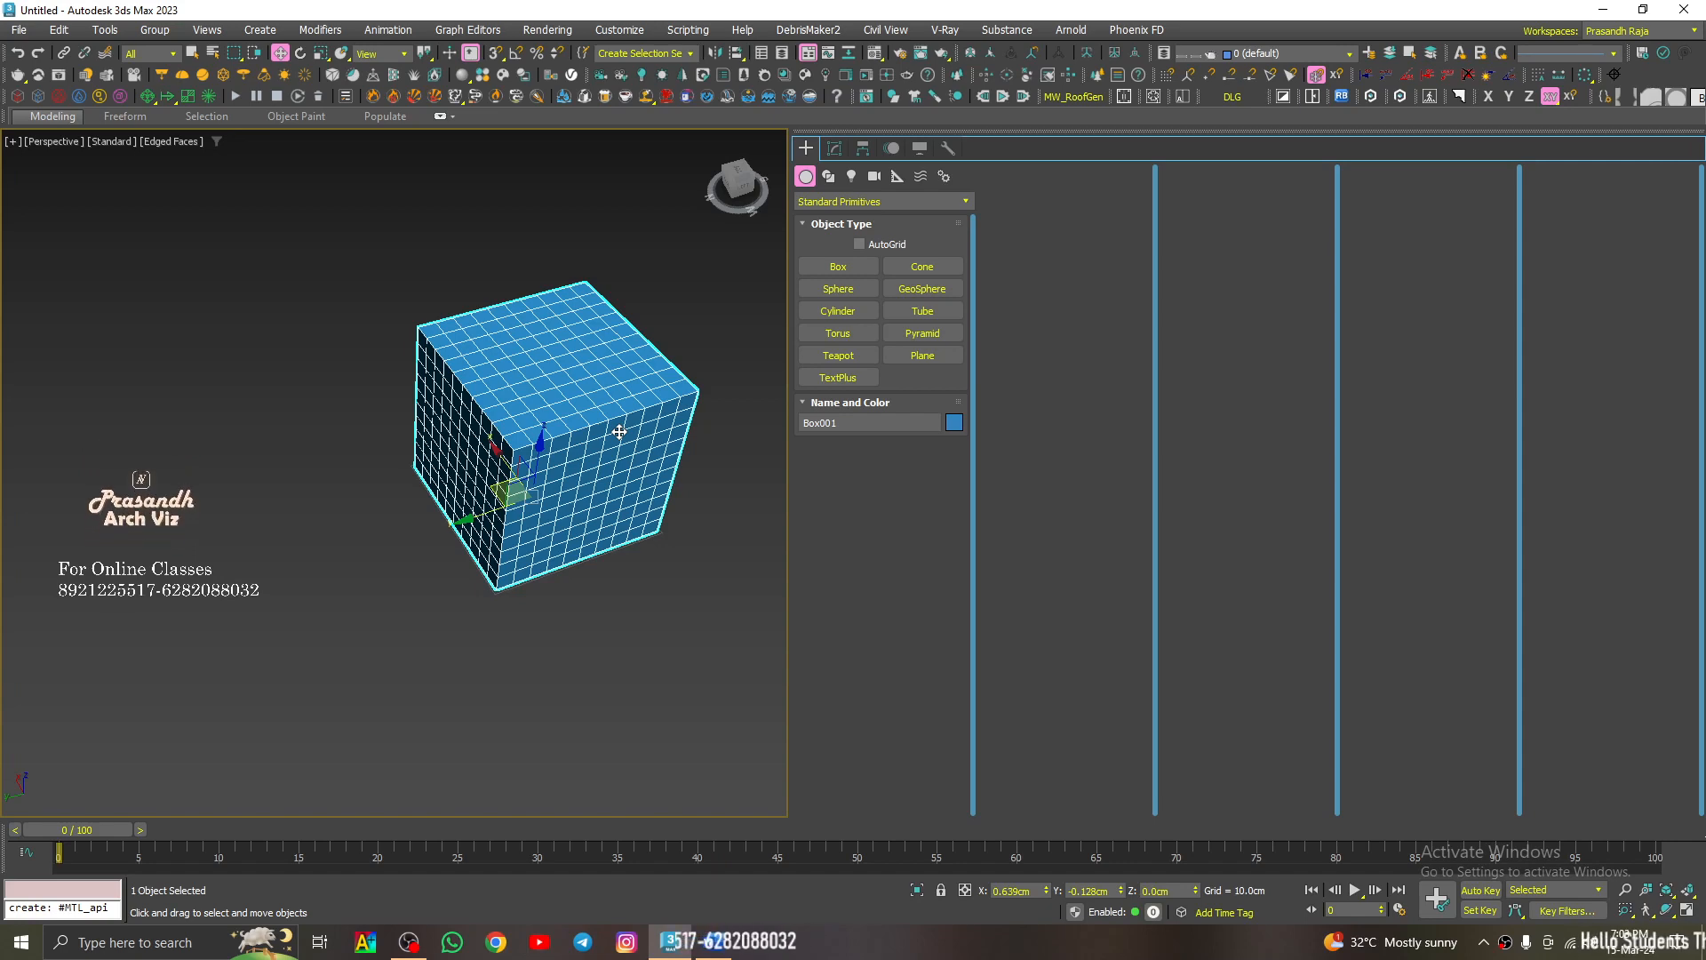
middle_click_drag(620, 431, 246, 595)
left_click(838, 267)
left_click_drag(488, 457, 506, 485)
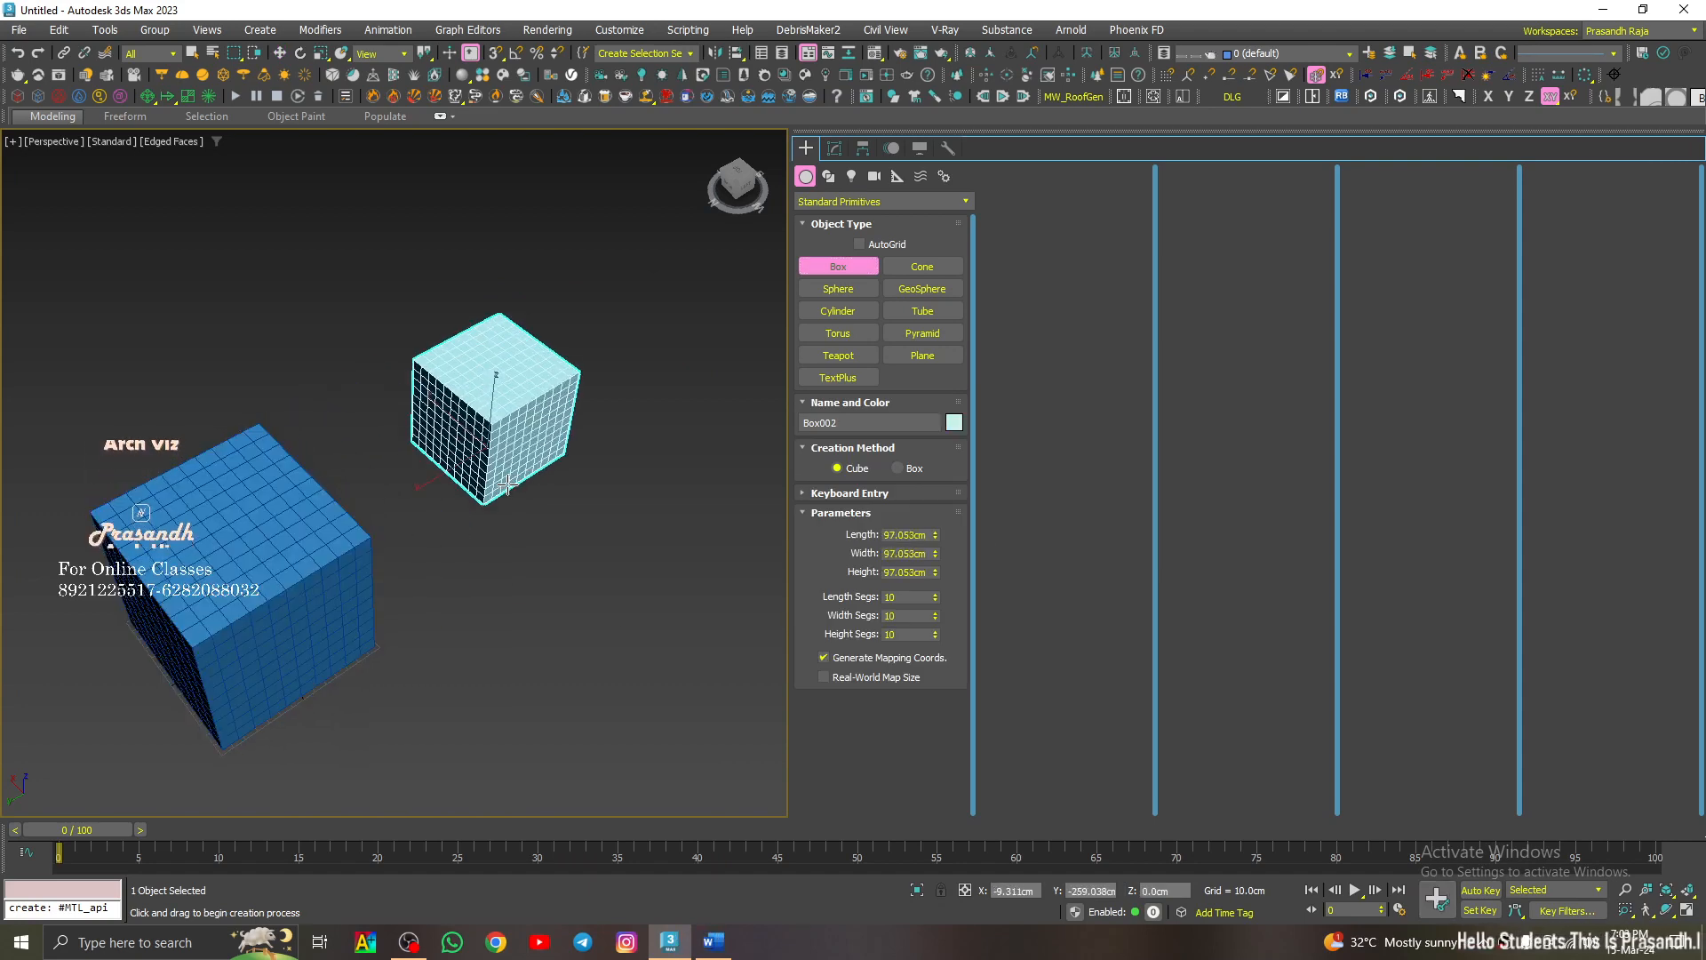
Step: Create a teapot about 62 cm in radius and a cylinder about 46 cm in radius and 131 cm high near the second cube
left_click(855, 355)
left_click_drag(315, 302, 374, 311)
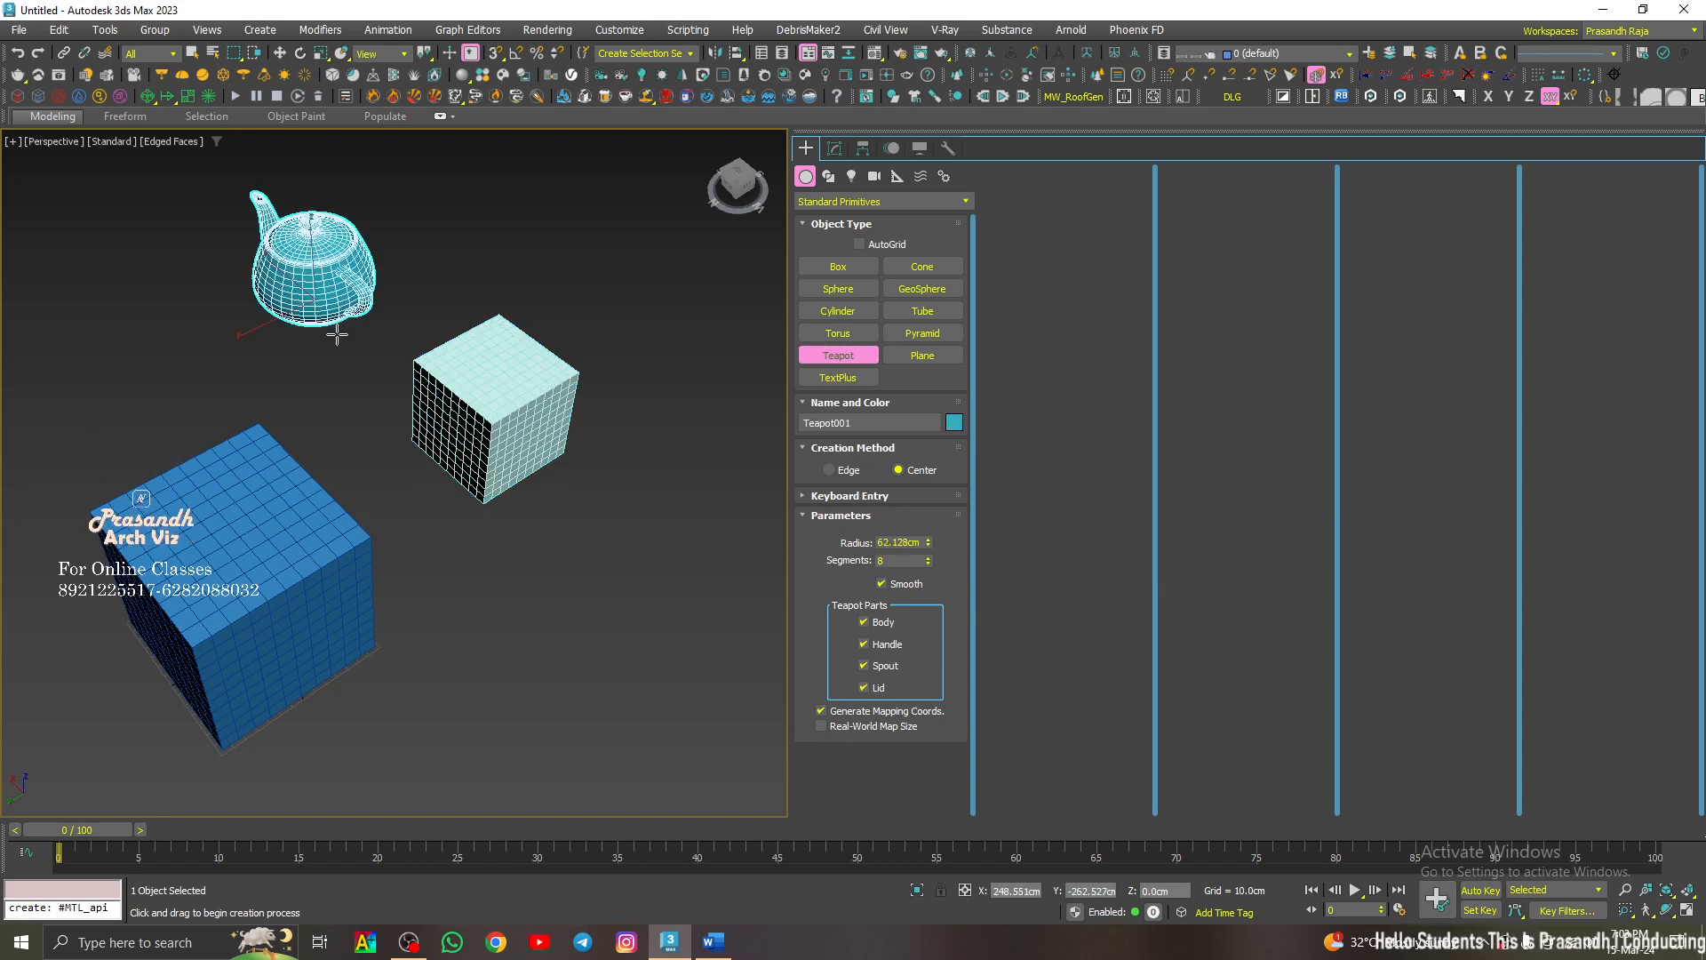
left_click(851, 310)
left_click_drag(697, 281, 736, 286)
left_click(682, 185)
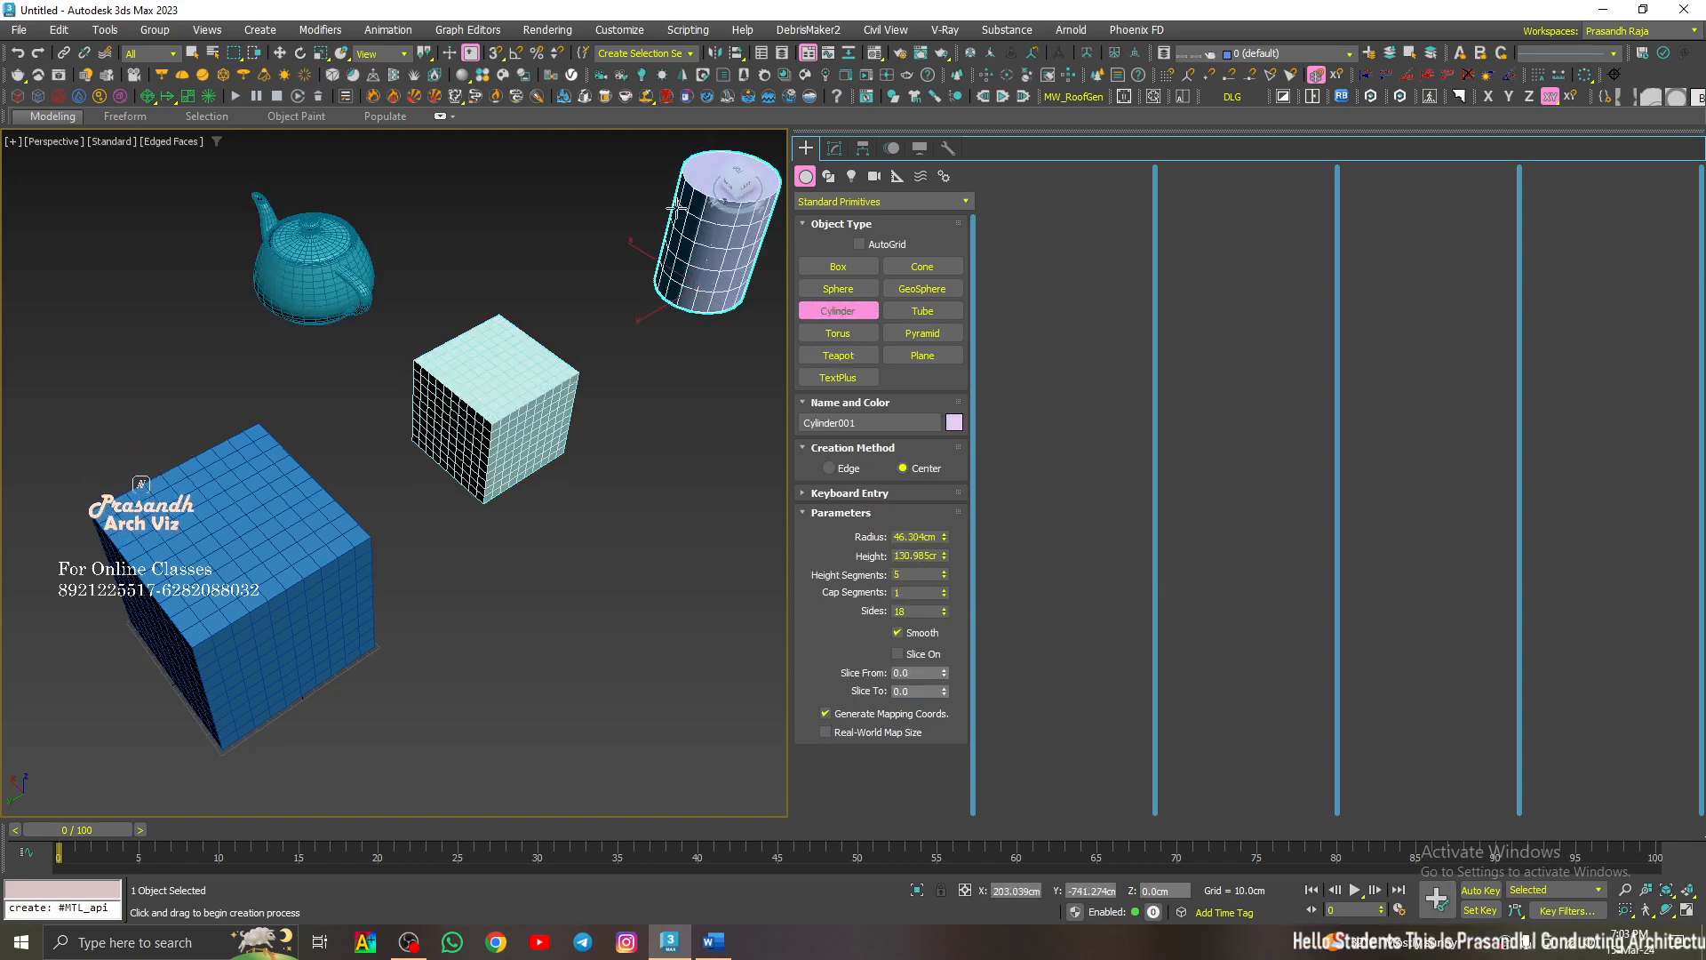
middle_click_drag(638, 419, 611, 488)
key("w")
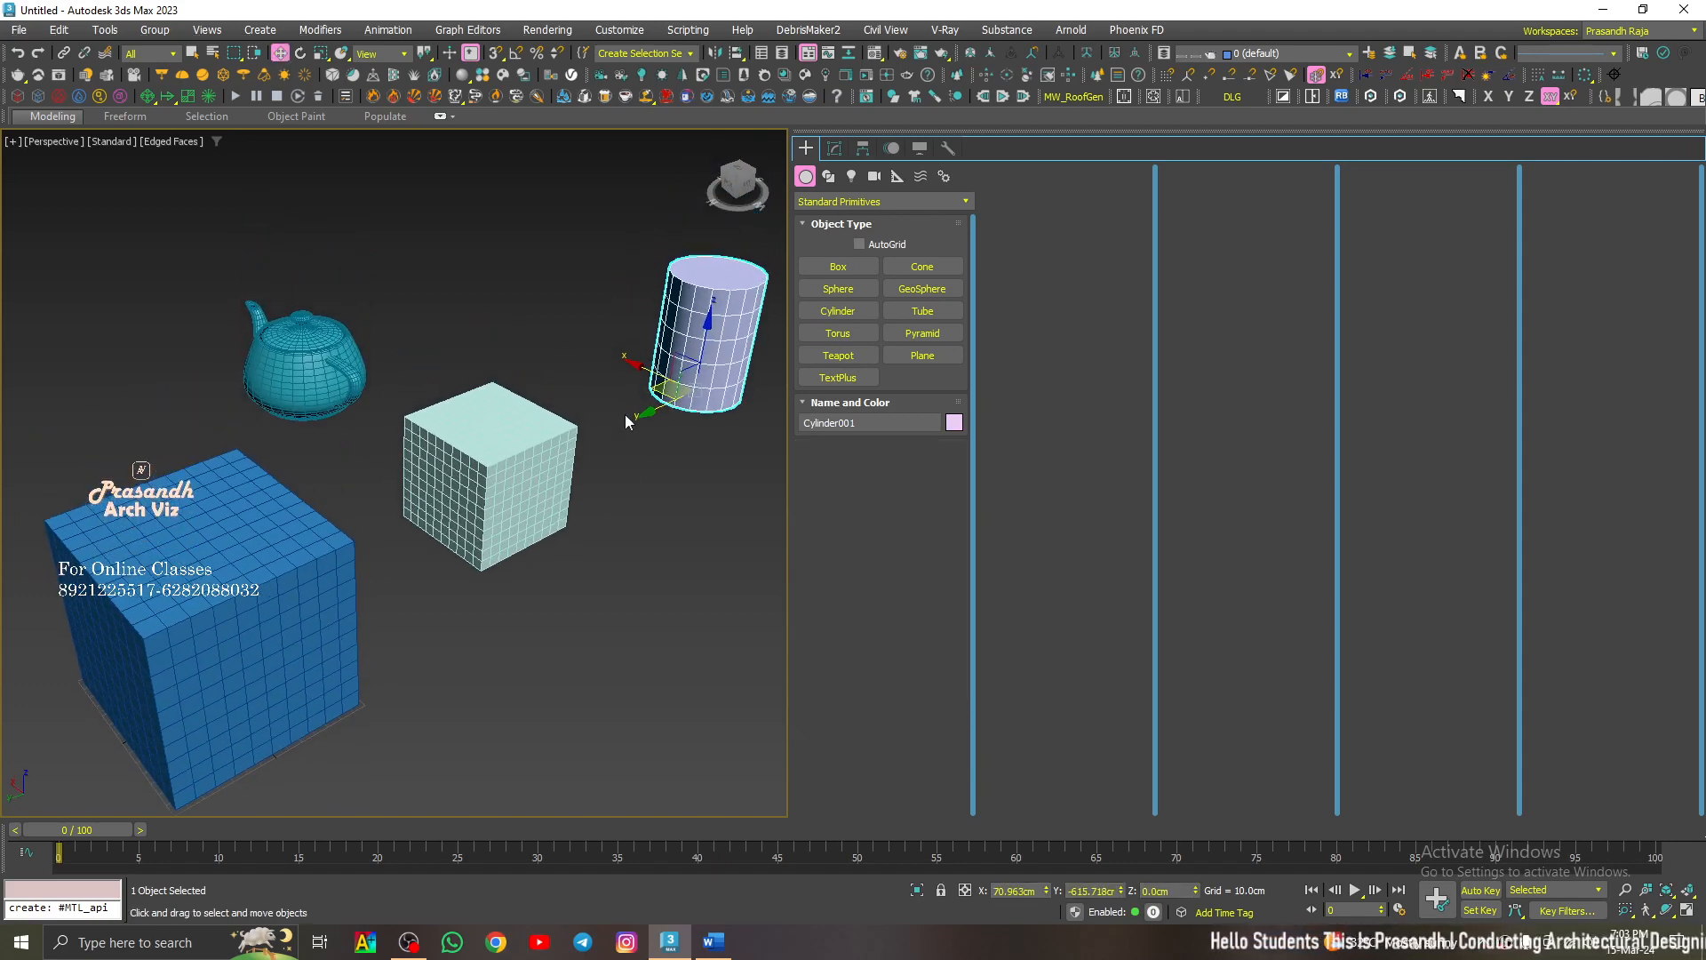
Step: Check the modifier stacks and parameters of the new cube, teapot and cylinder
left_click(529, 453)
left_click(835, 148)
left_click(317, 322)
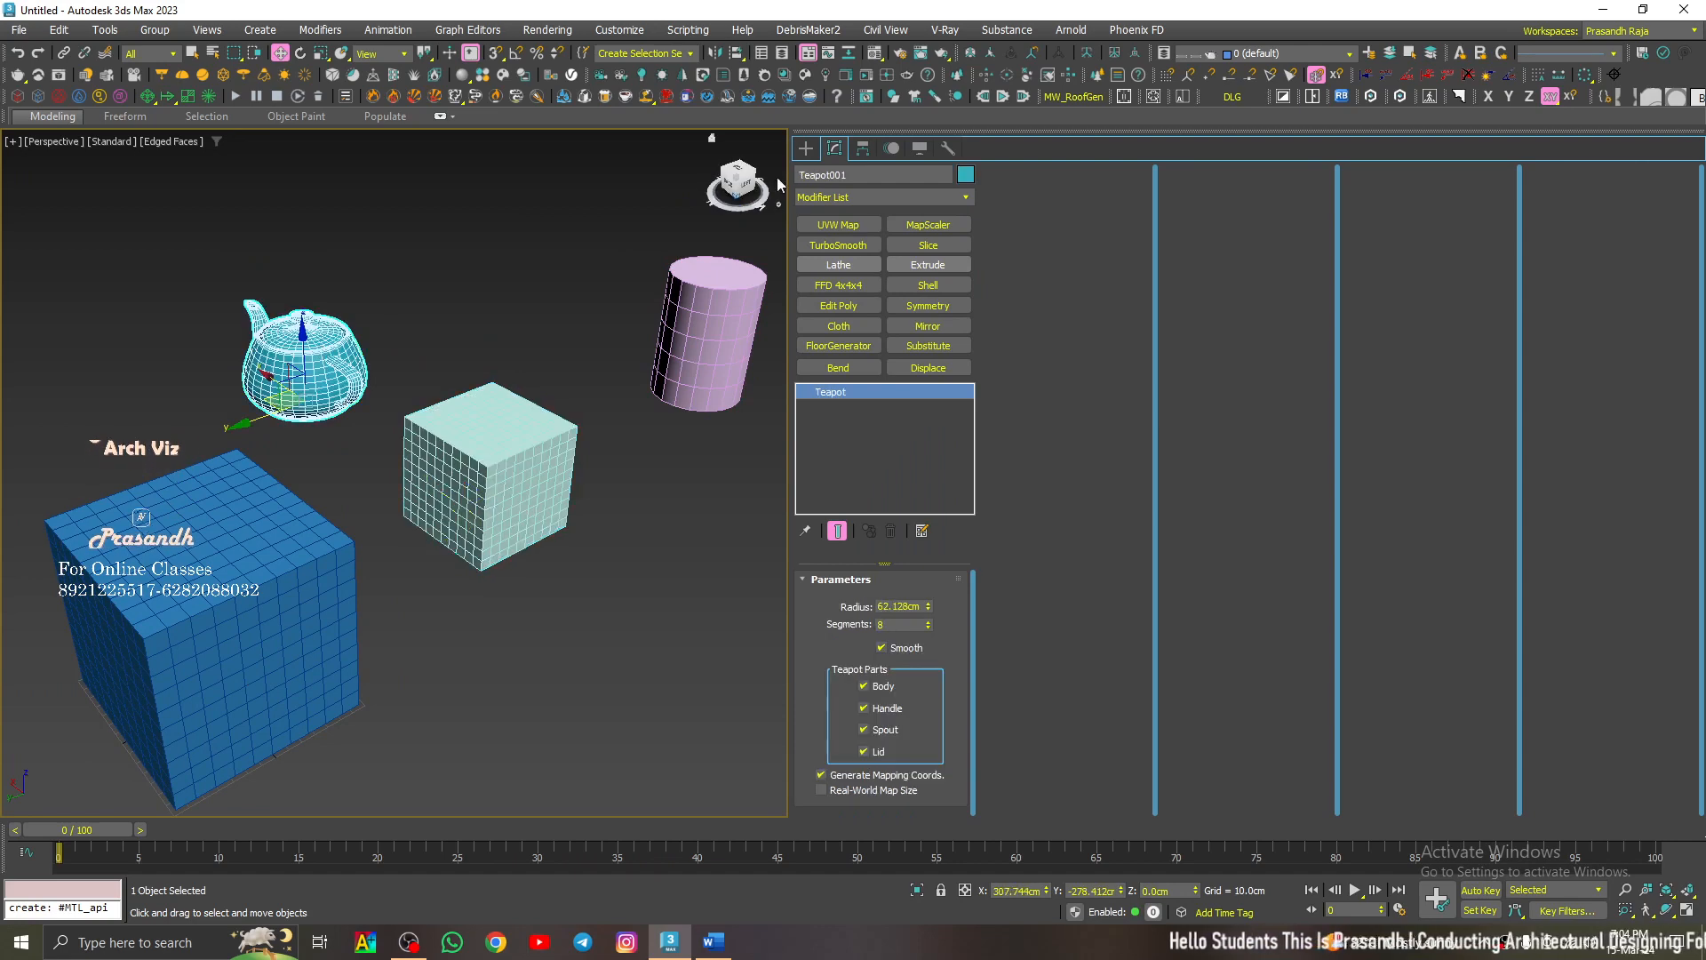
left_click(692, 360)
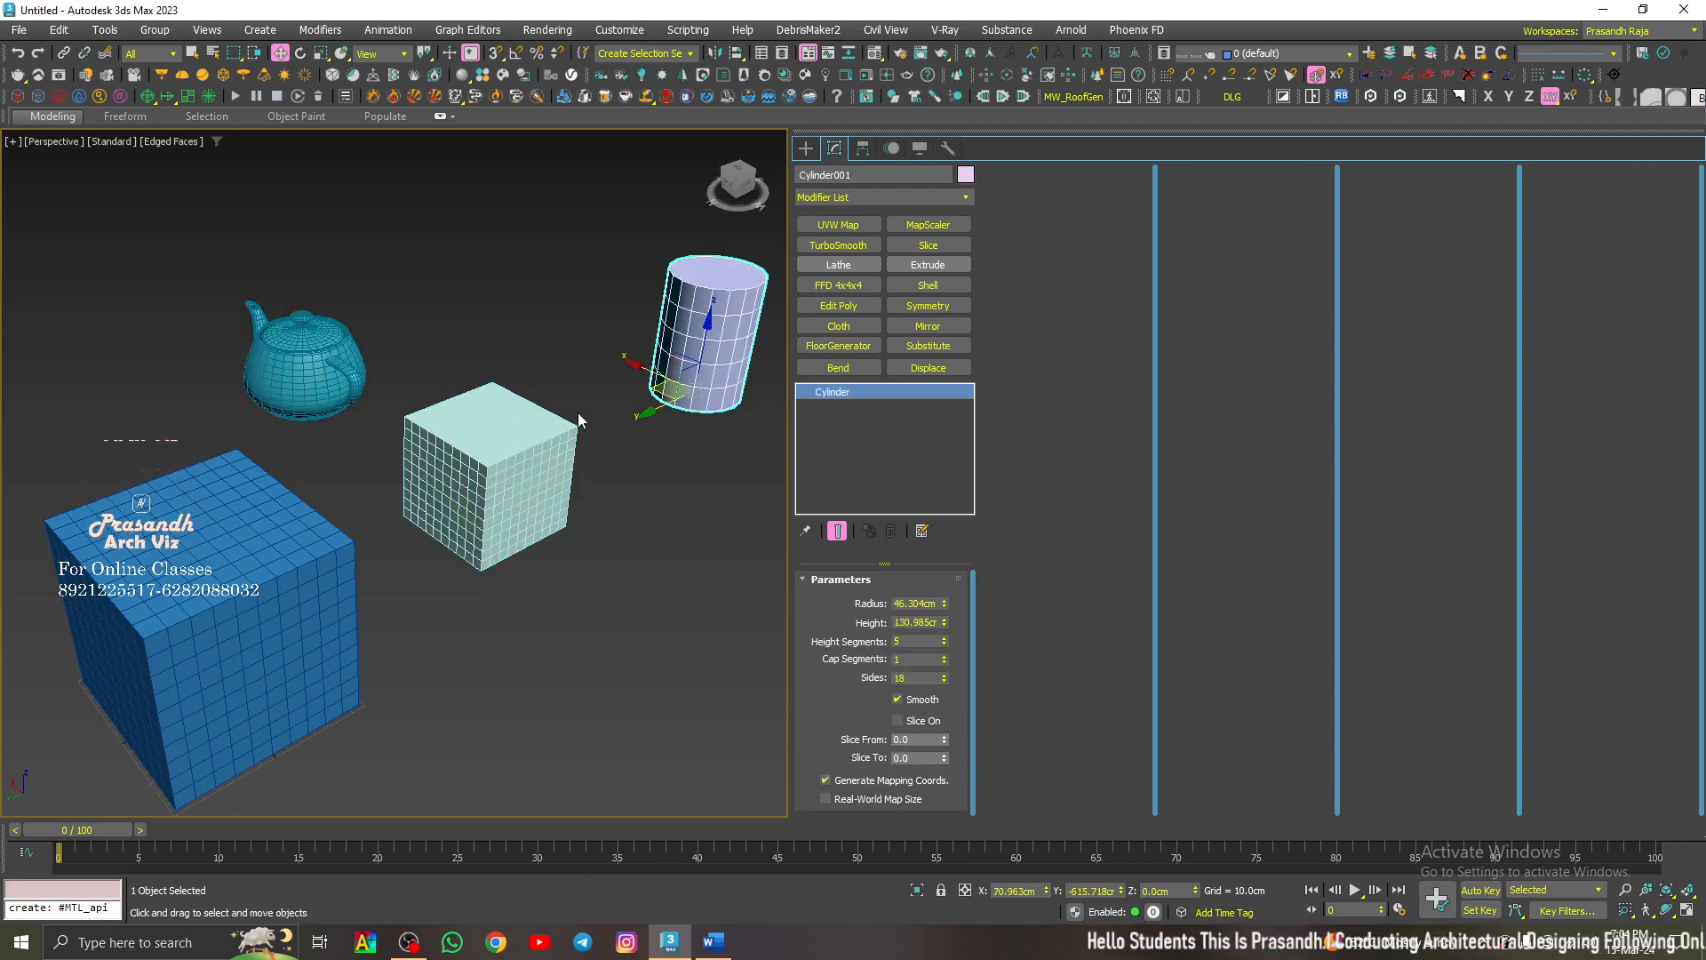
Step: Select the large blue Editable Poly box and enter its Vertex sub-object level
left_click(148, 604)
key("z")
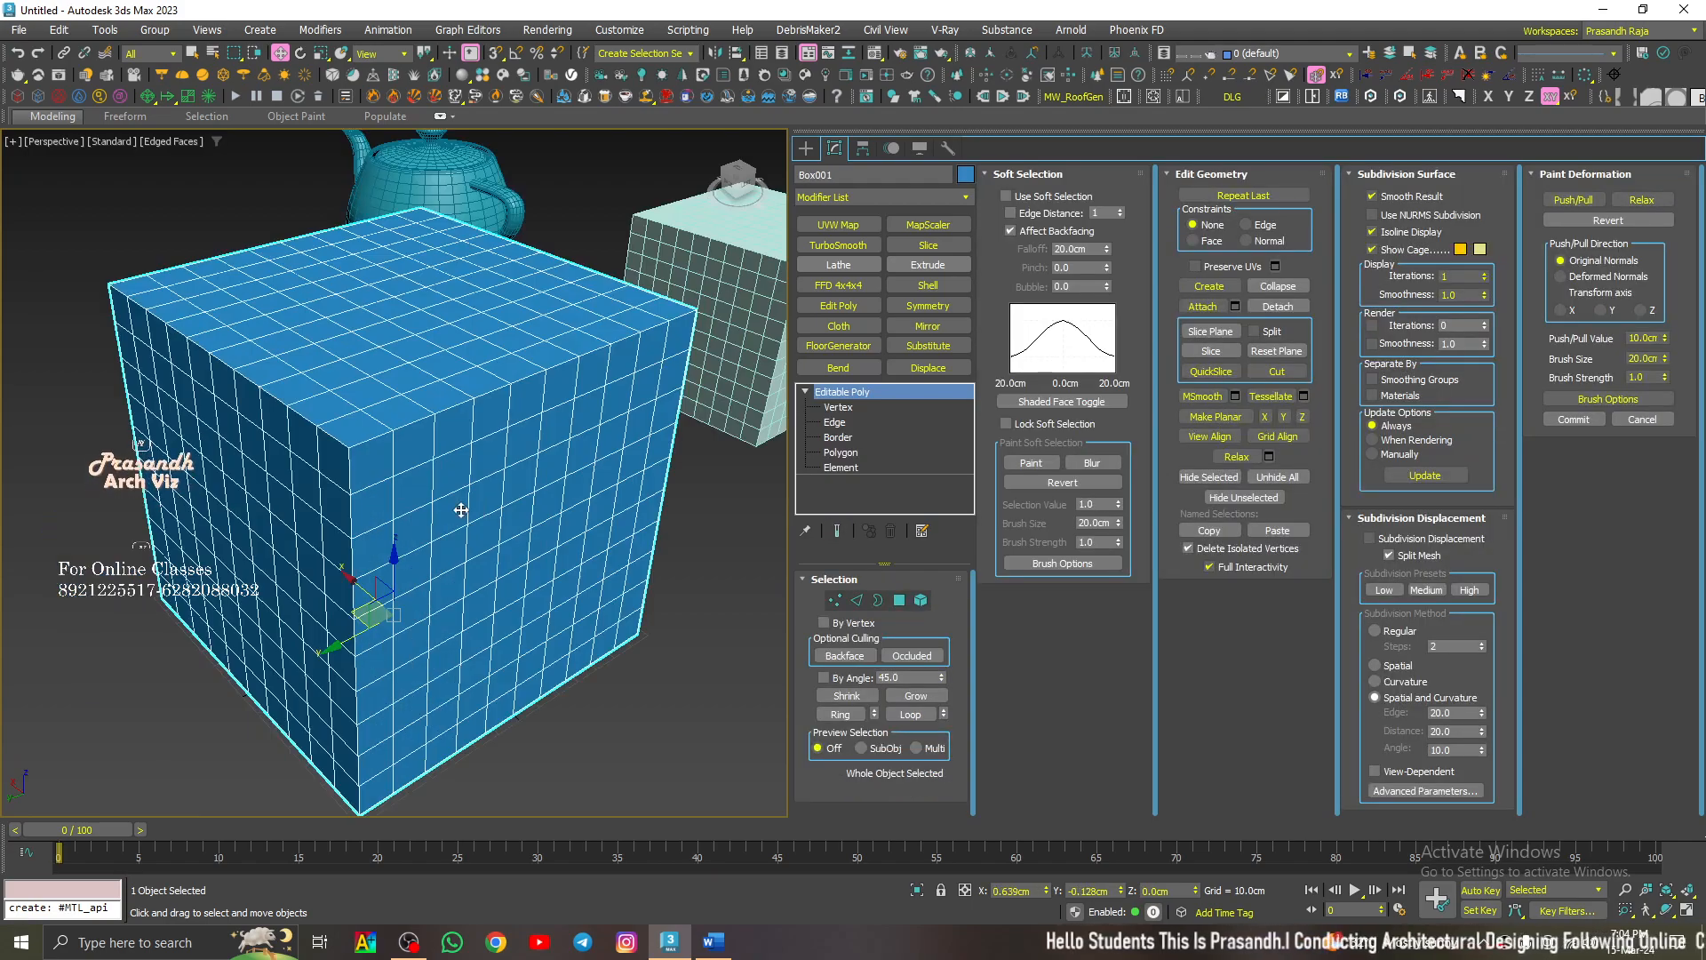
mouse_move(461, 510)
middle_mouse_down("alt")
mouse_move(457, 492)
mouse_move(459, 517)
middle_mouse_up("alt")
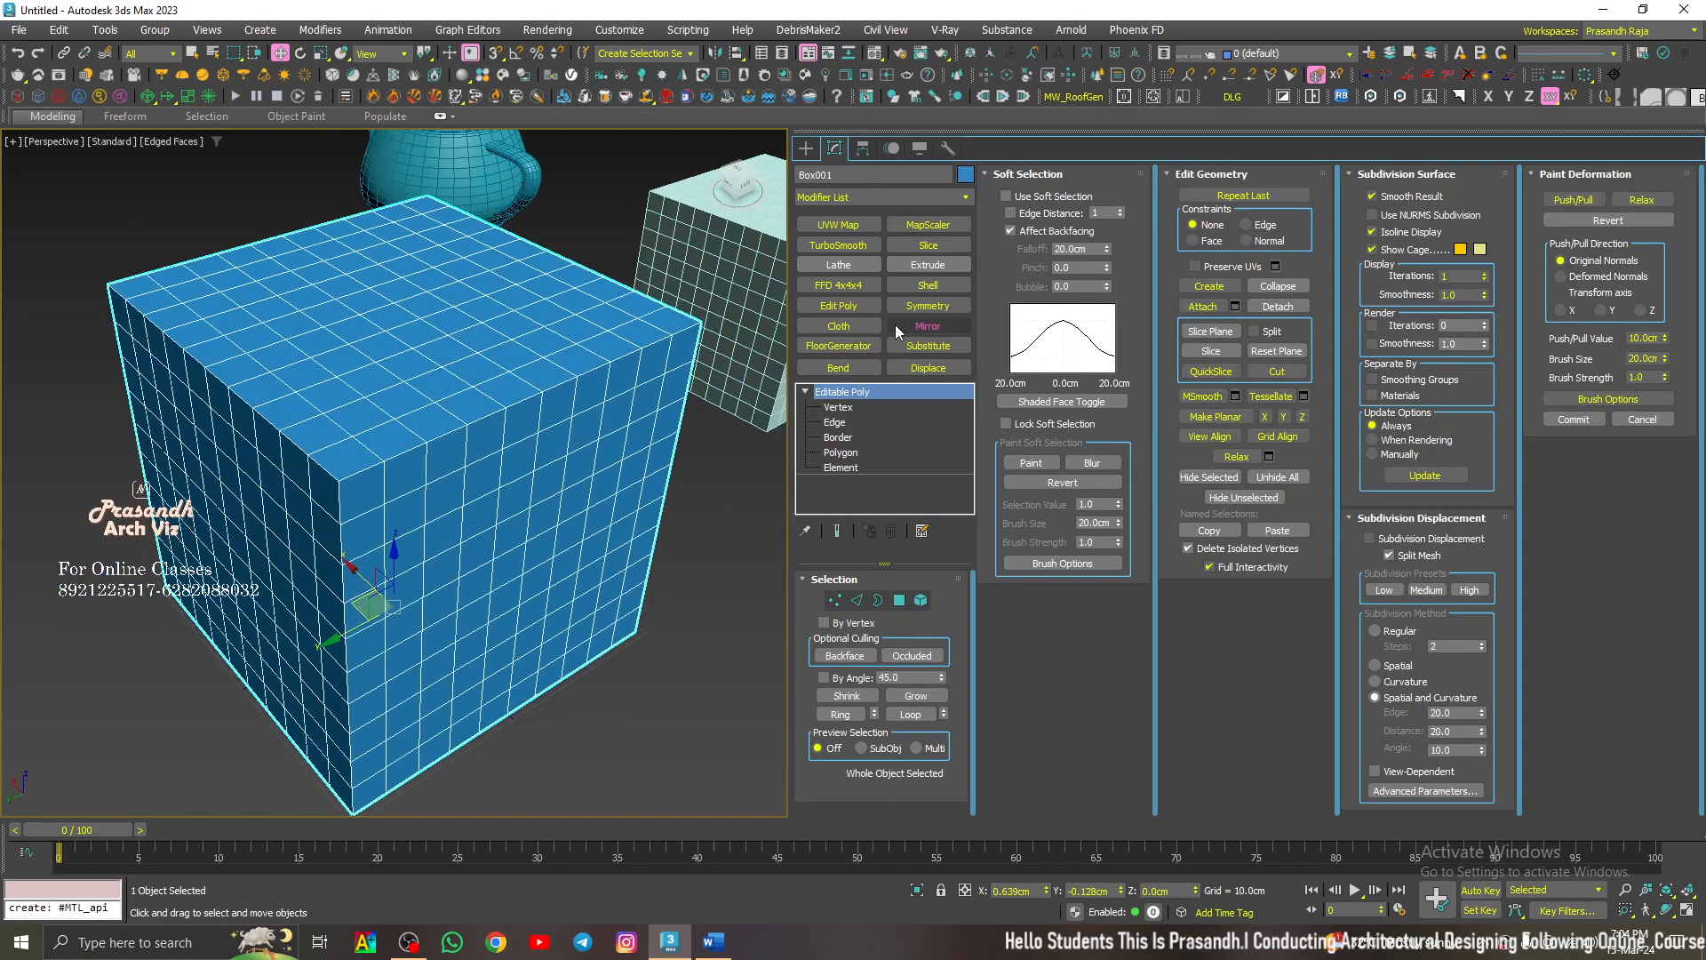
scroll(457, 552, "up", 3)
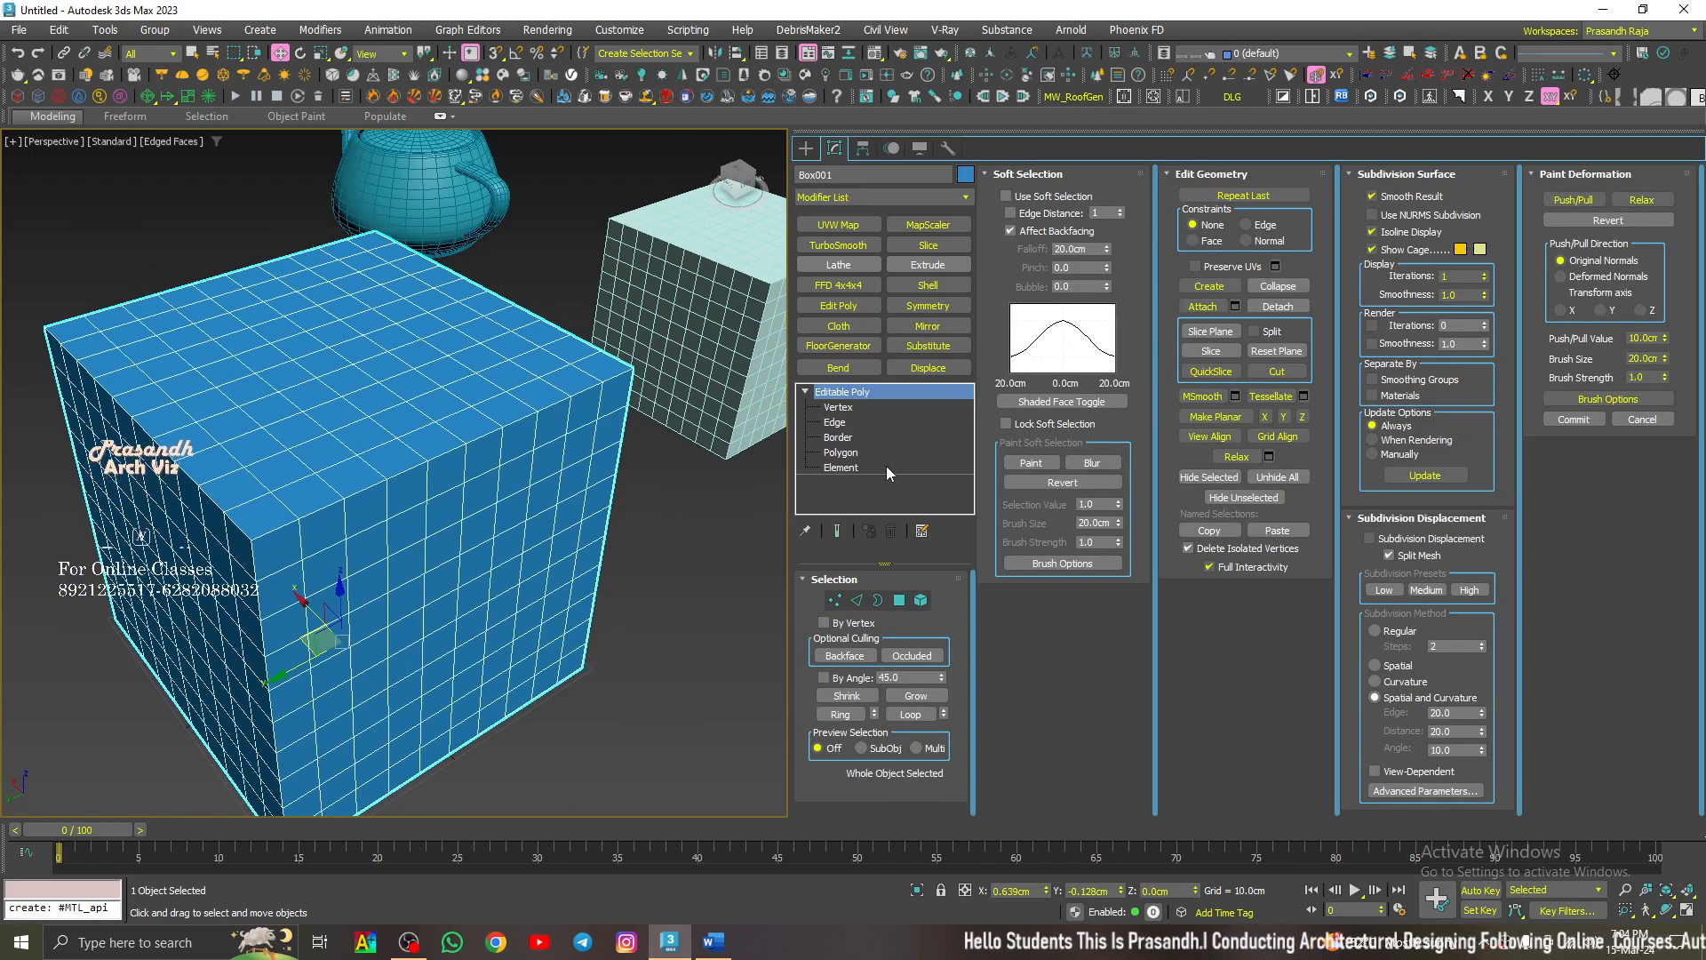
left_click(866, 403)
middle_click_drag(506, 462, 369, 590)
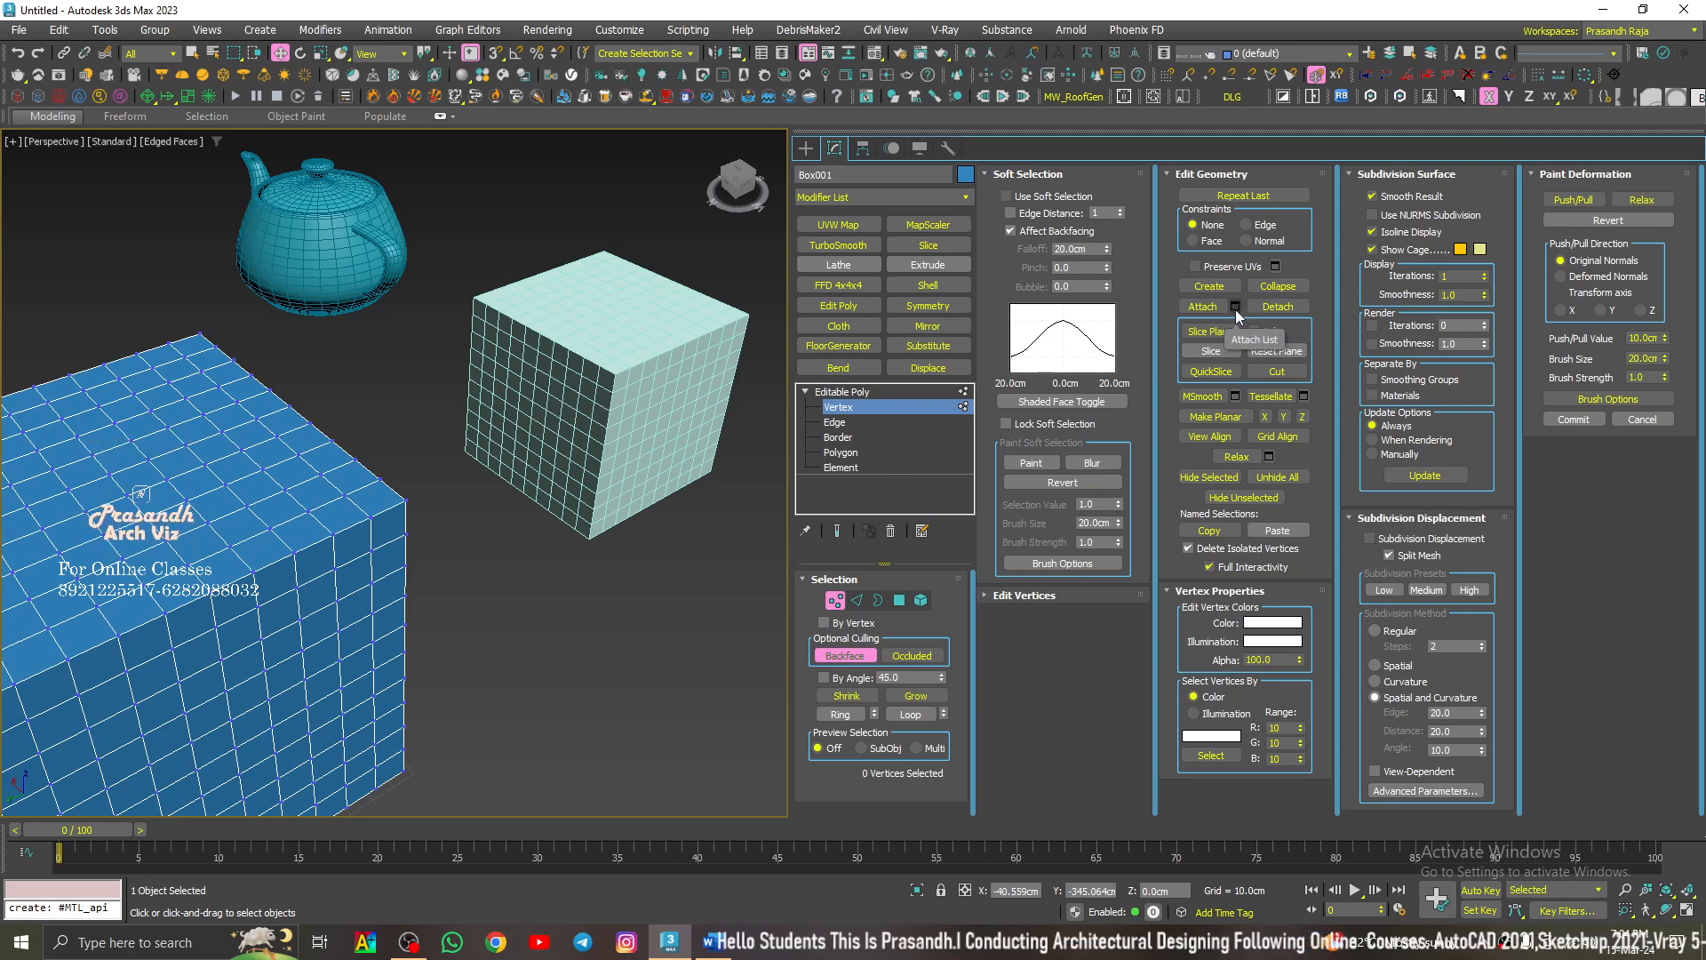
Step: Open the Attach List and mark Box002, Cylinder001 and Teapot001 in it, singly and then all together
left_click(1235, 308)
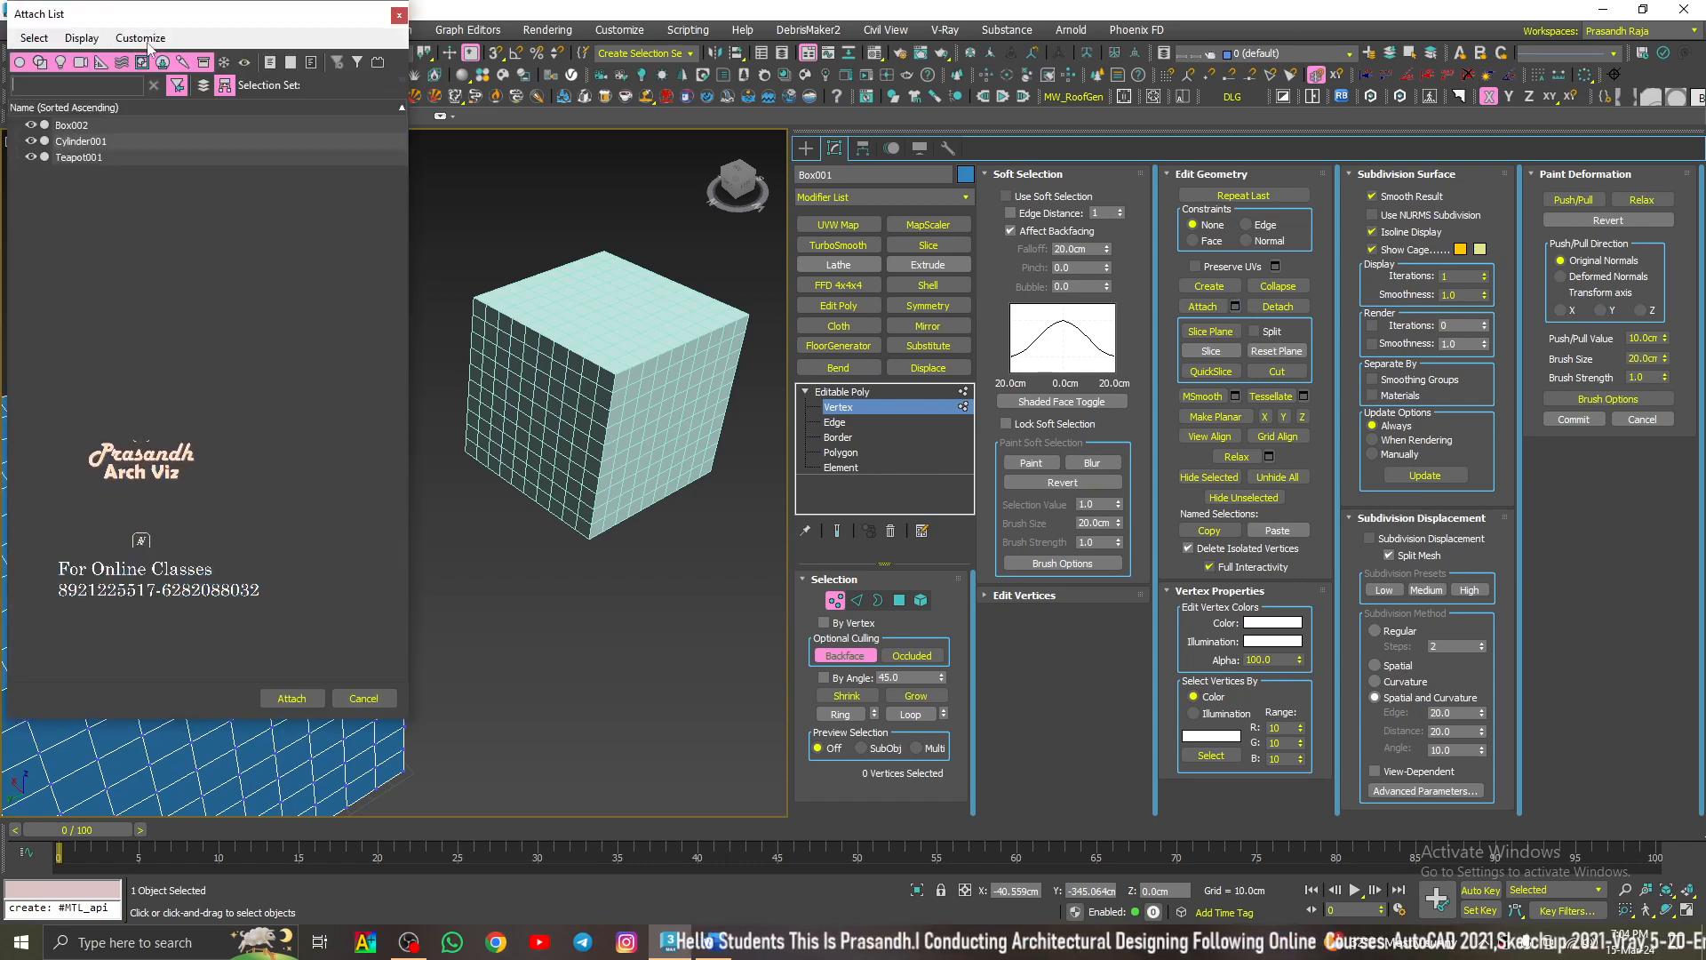
left_click_drag(155, 26, 982, 171)
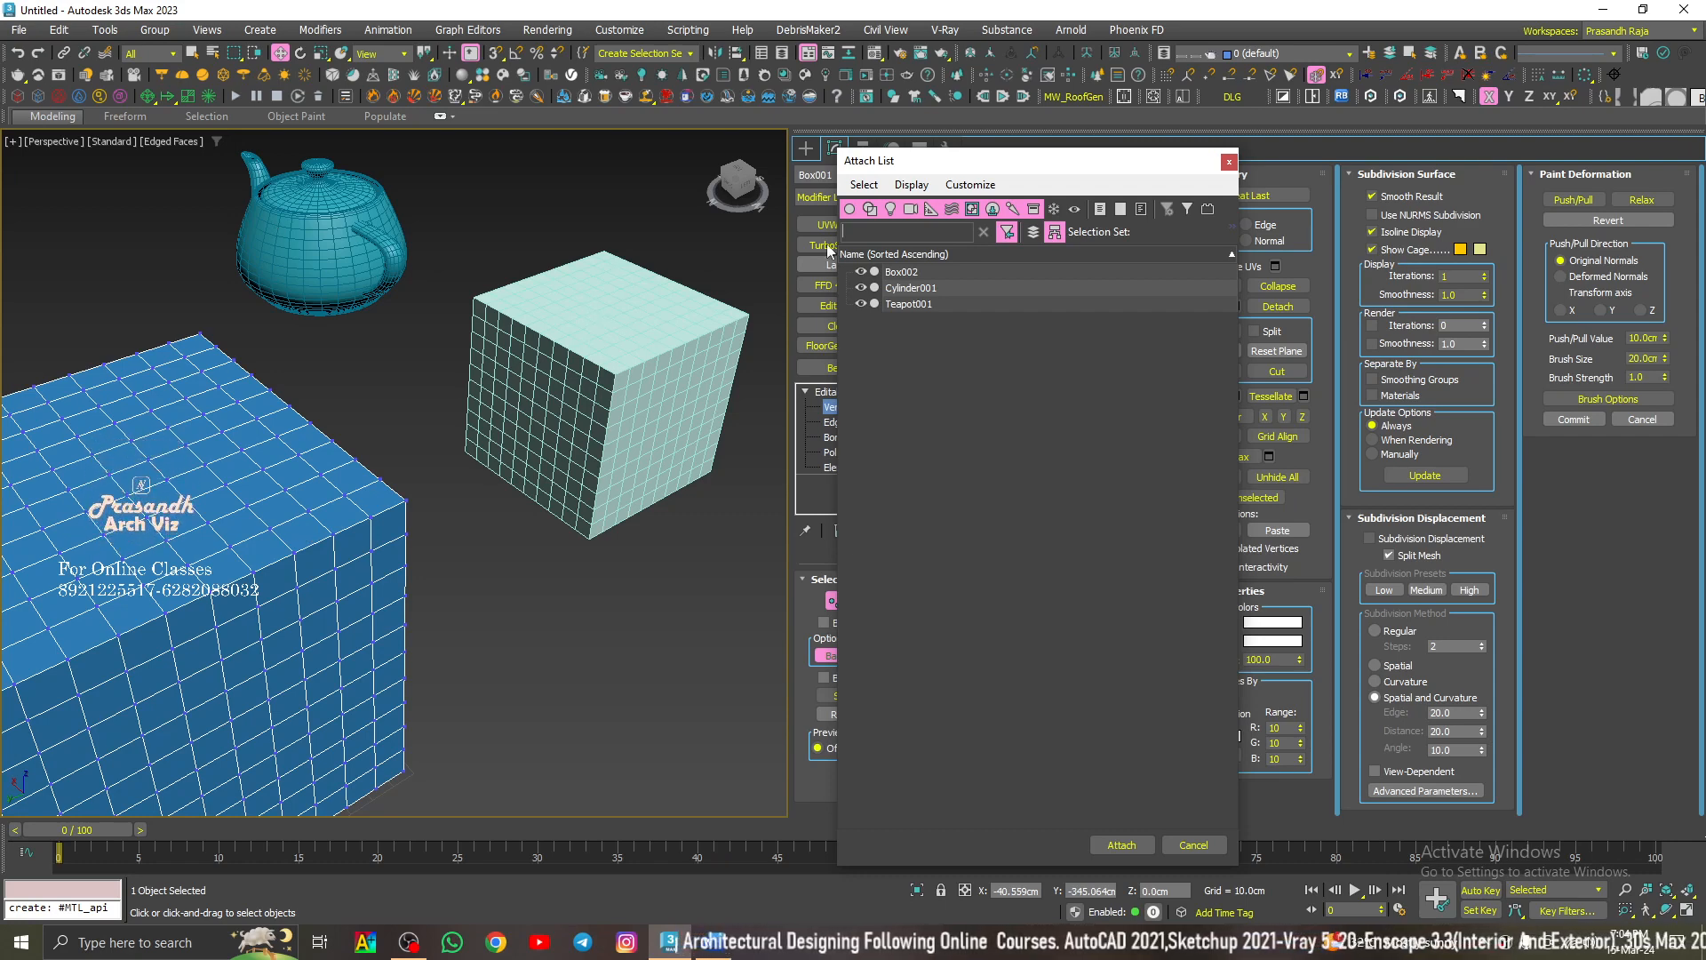
left_click_drag(1012, 162, 861, 165)
left_click(751, 274)
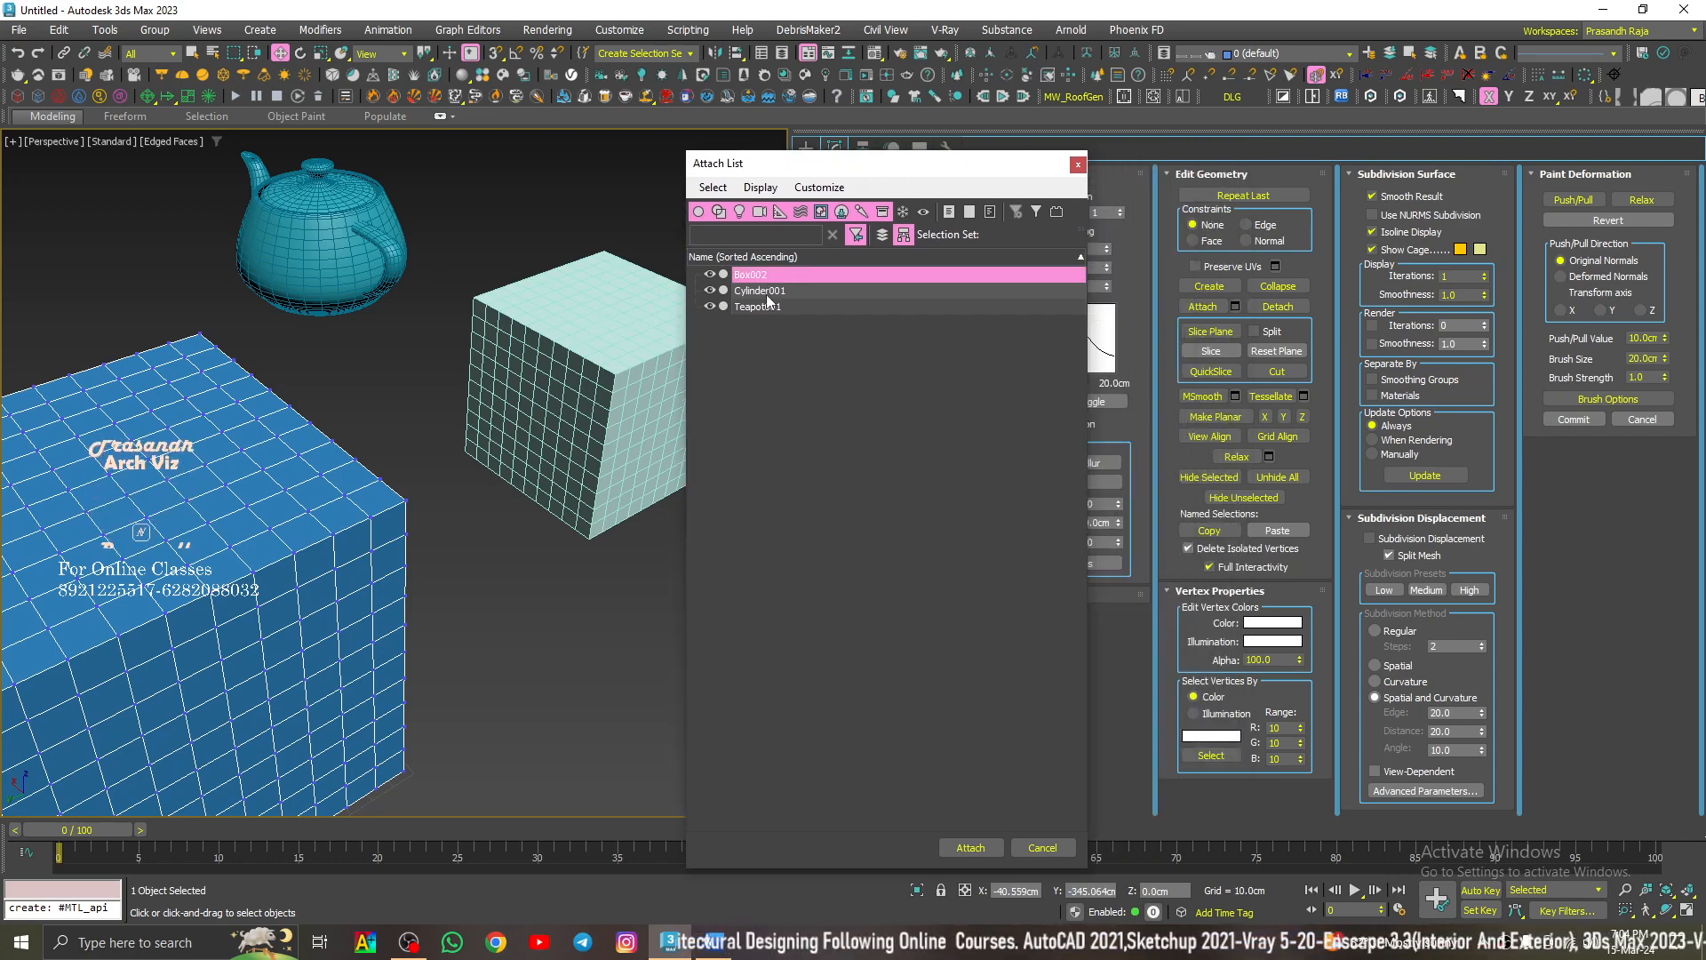
left_click(767, 294)
left_click(771, 307)
left_click(770, 292)
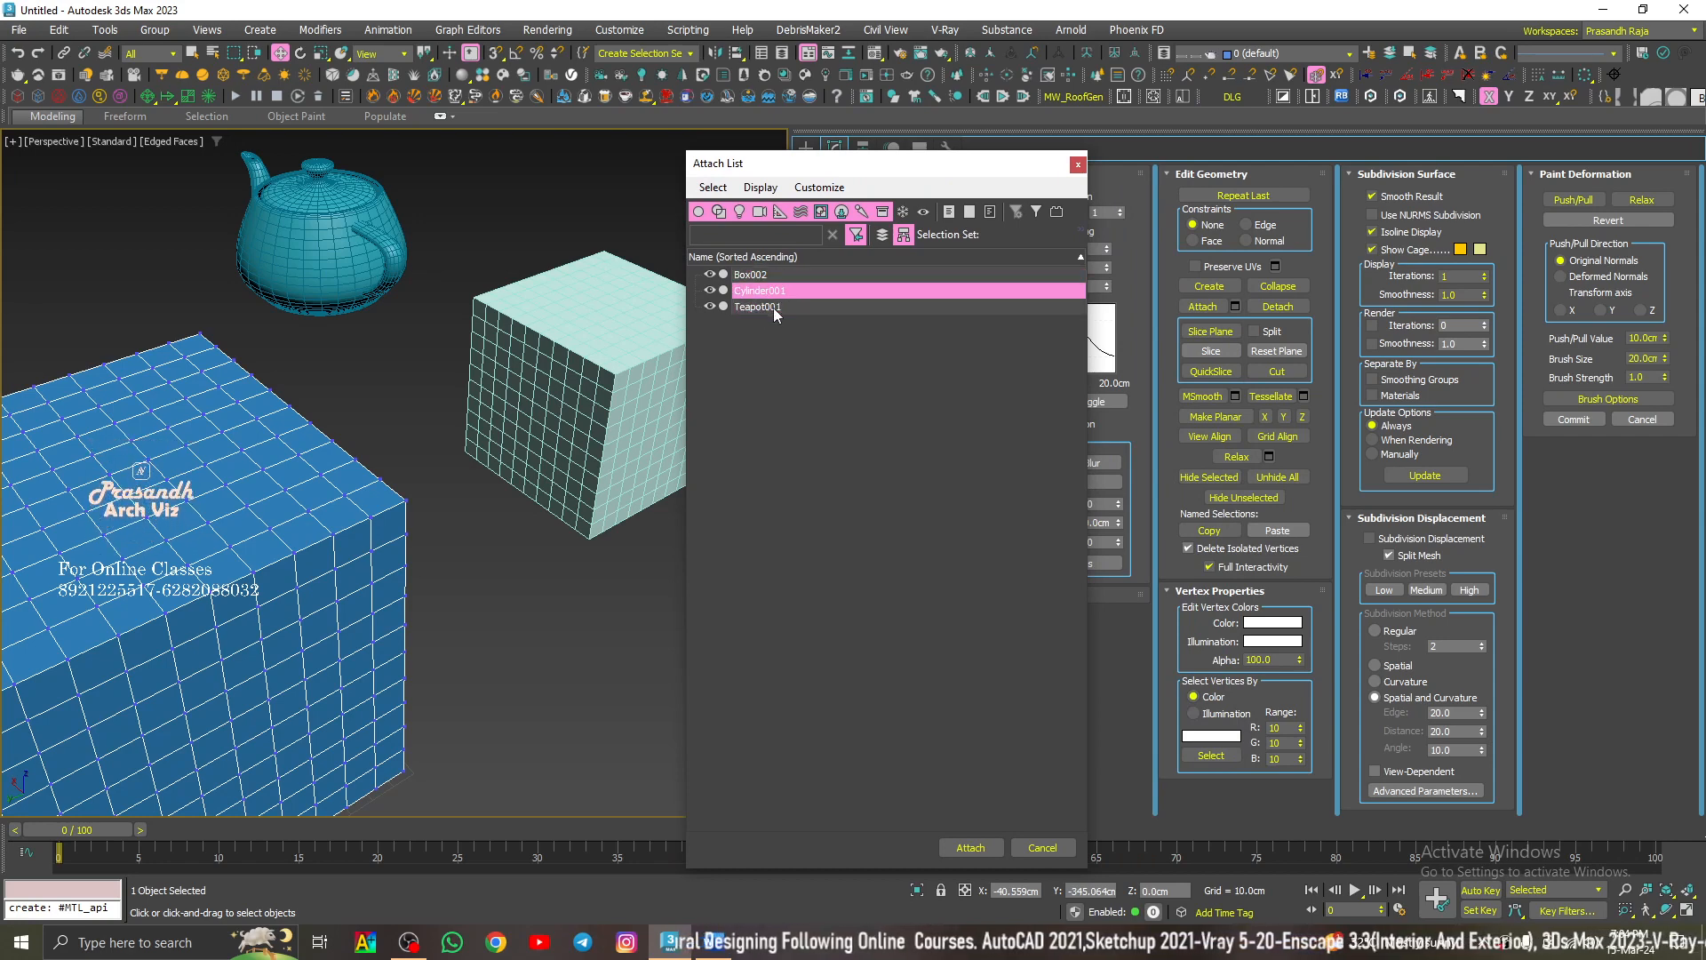
left_click_drag(774, 307, 775, 279)
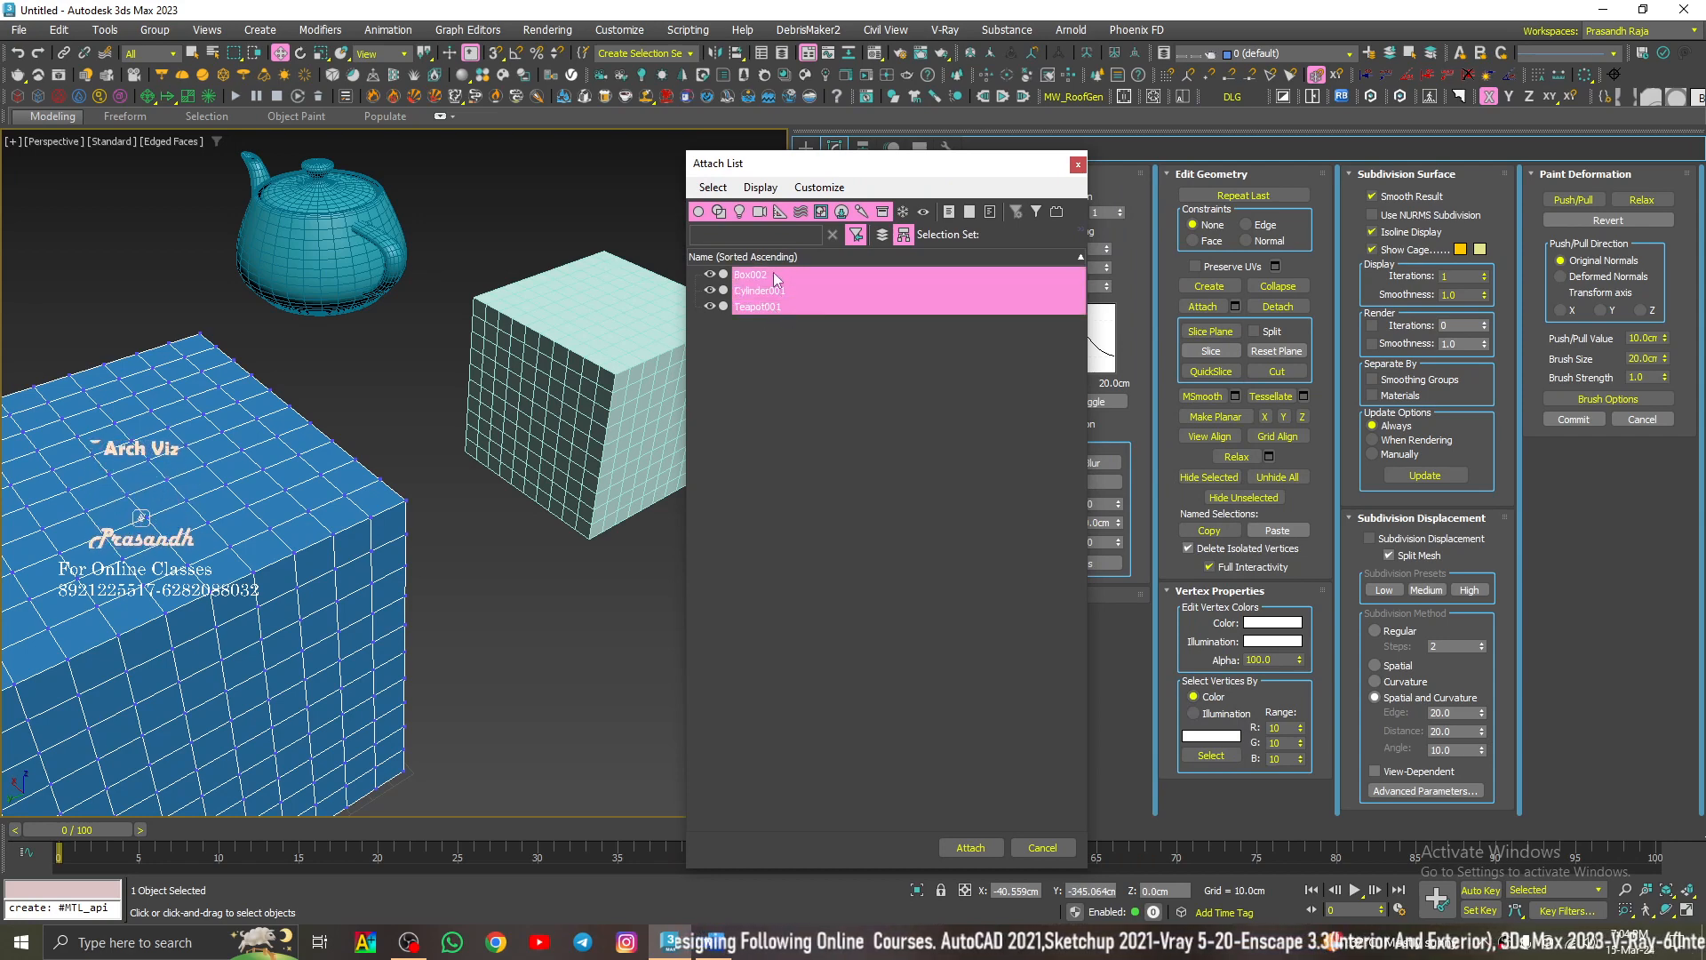
Step: Try range selection and select-all on the three objects in the Attach List, and close it without attaching anything
left_click(834, 339)
left_click(777, 278)
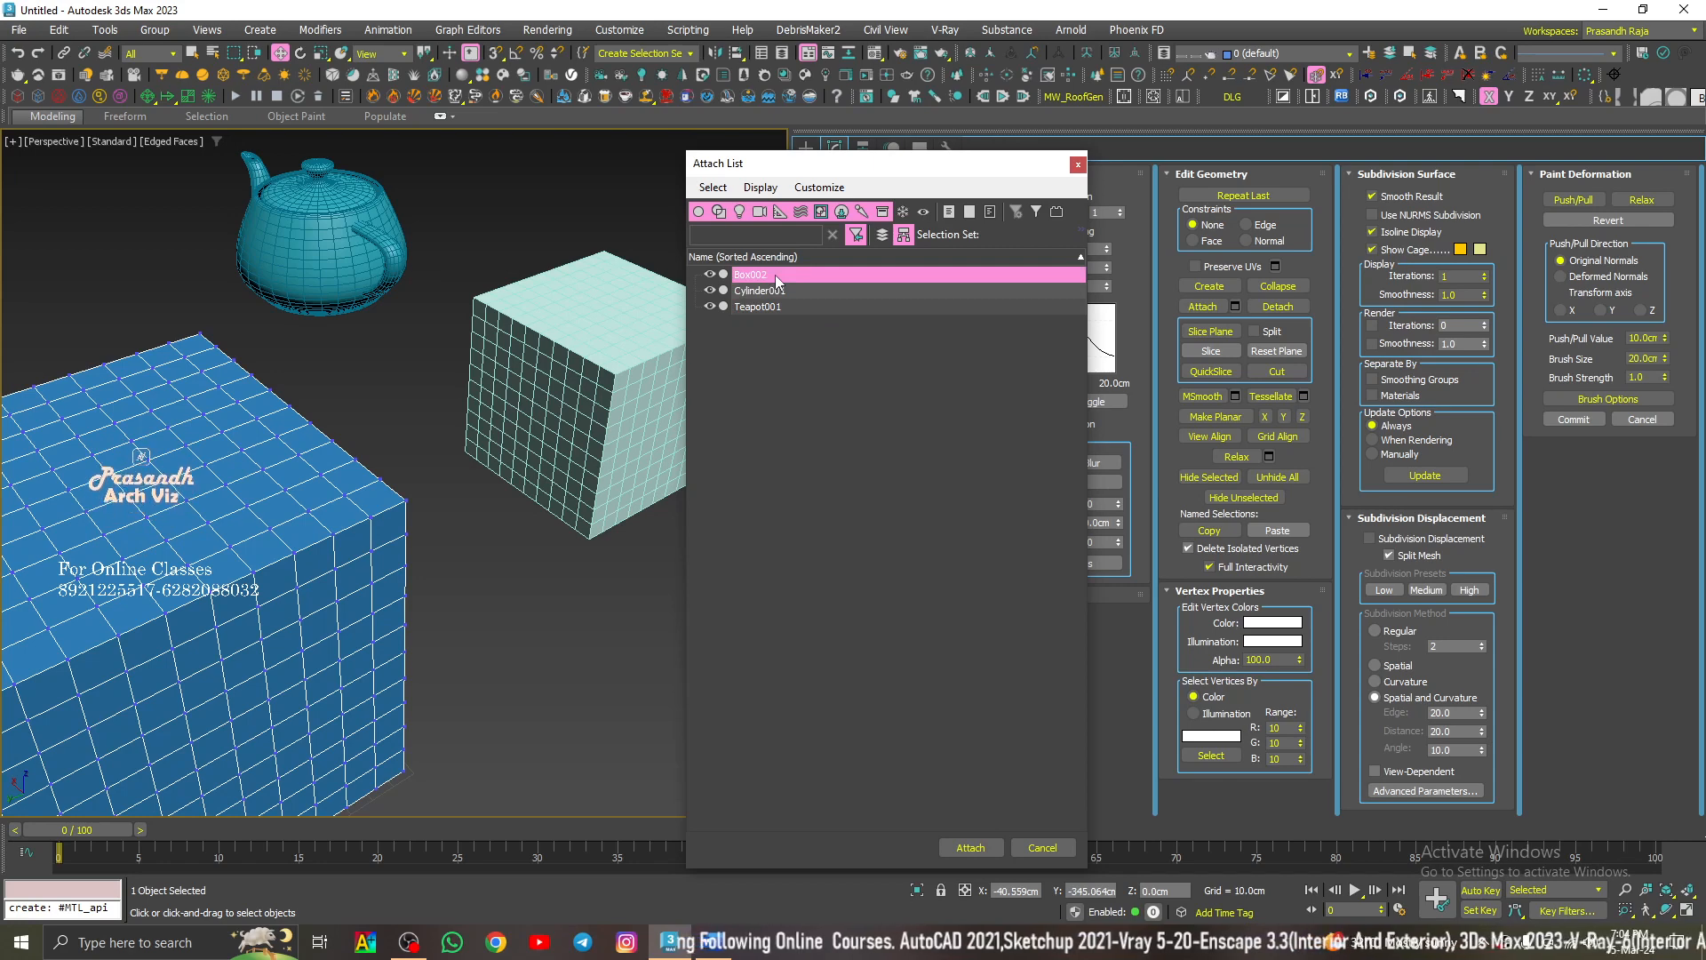
left_click(775, 305, "shift")
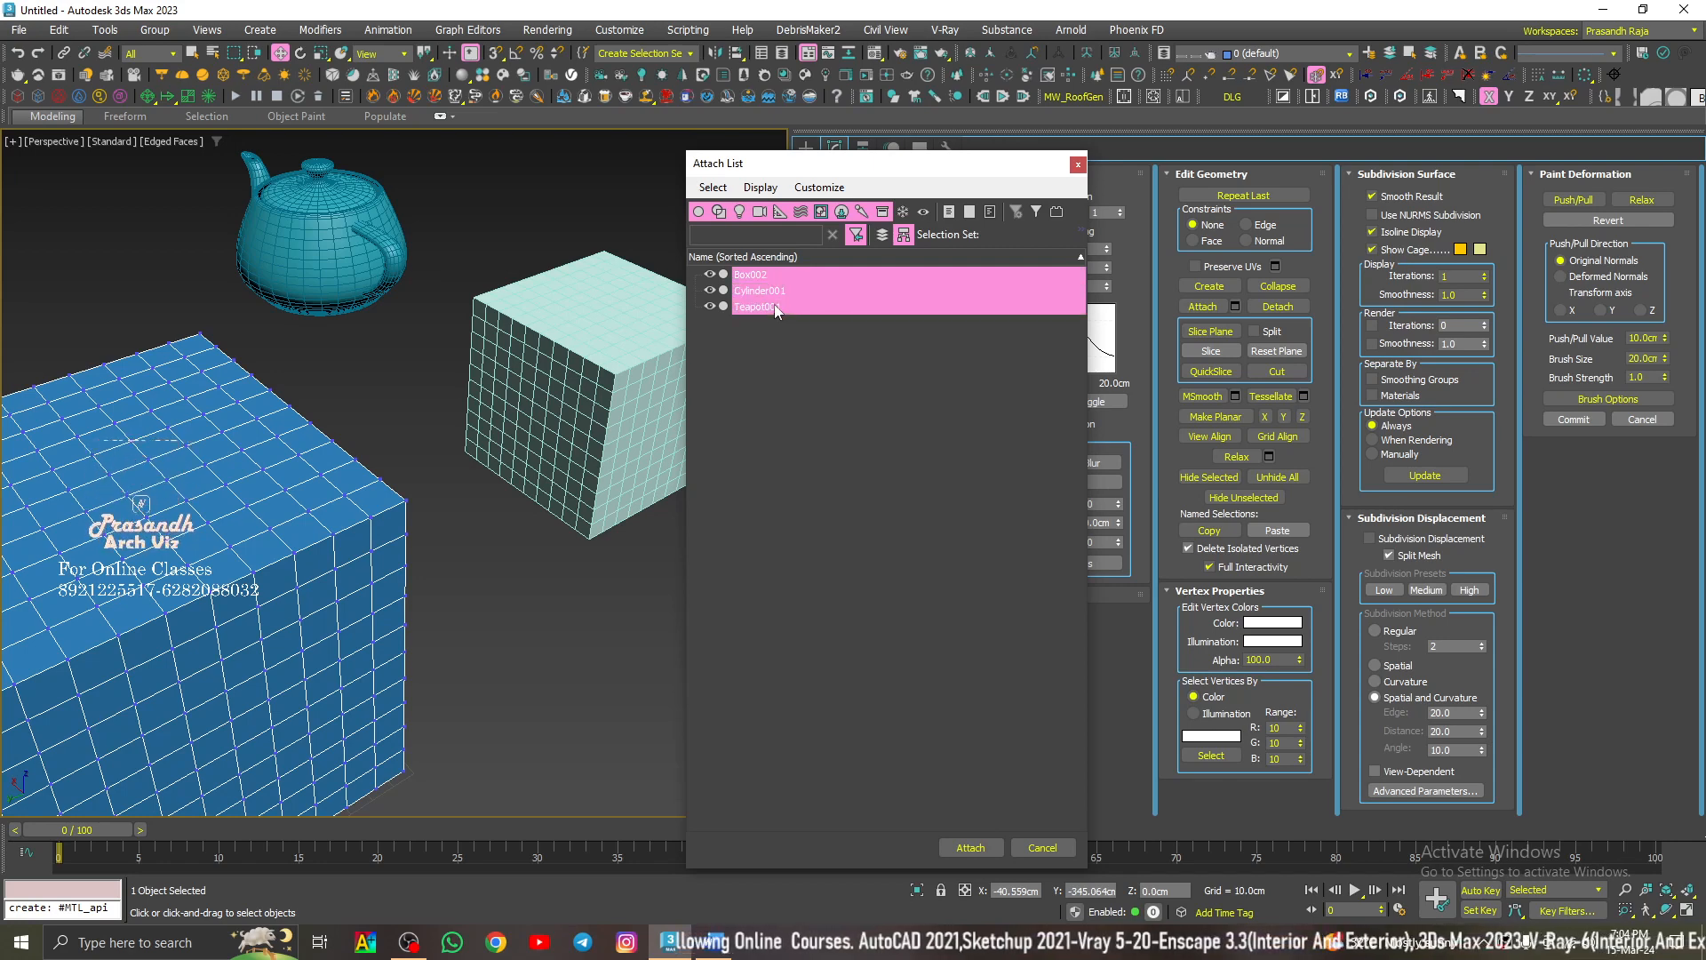
left_click(781, 396)
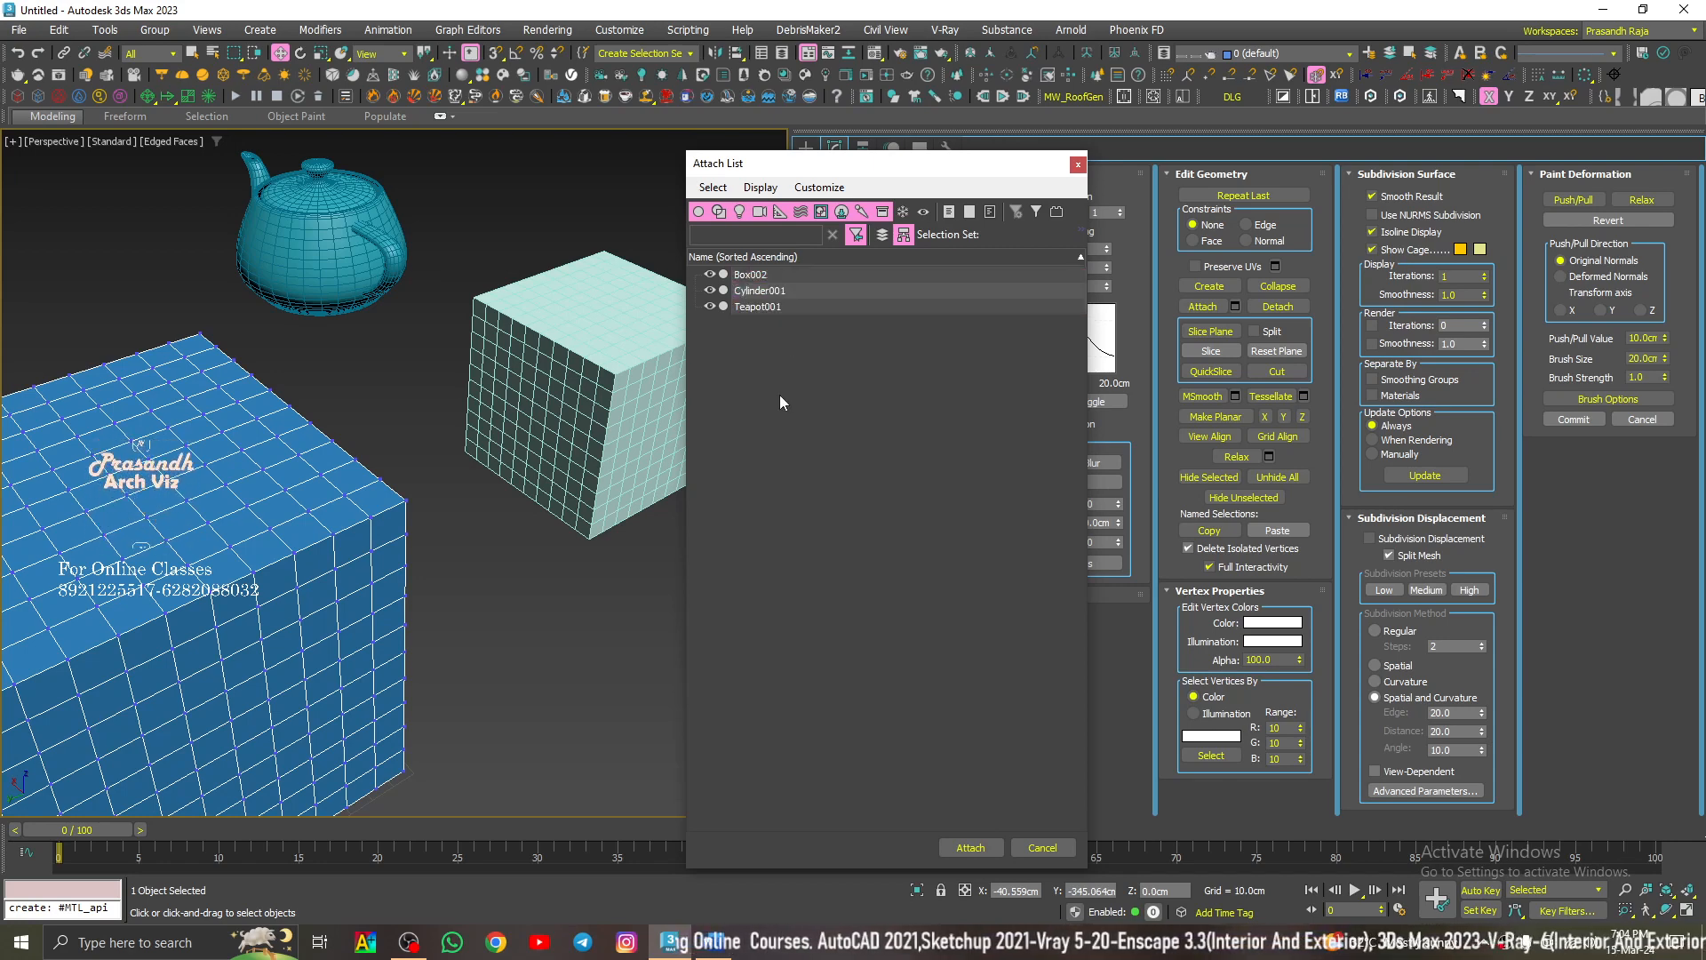
key("ctrl+a")
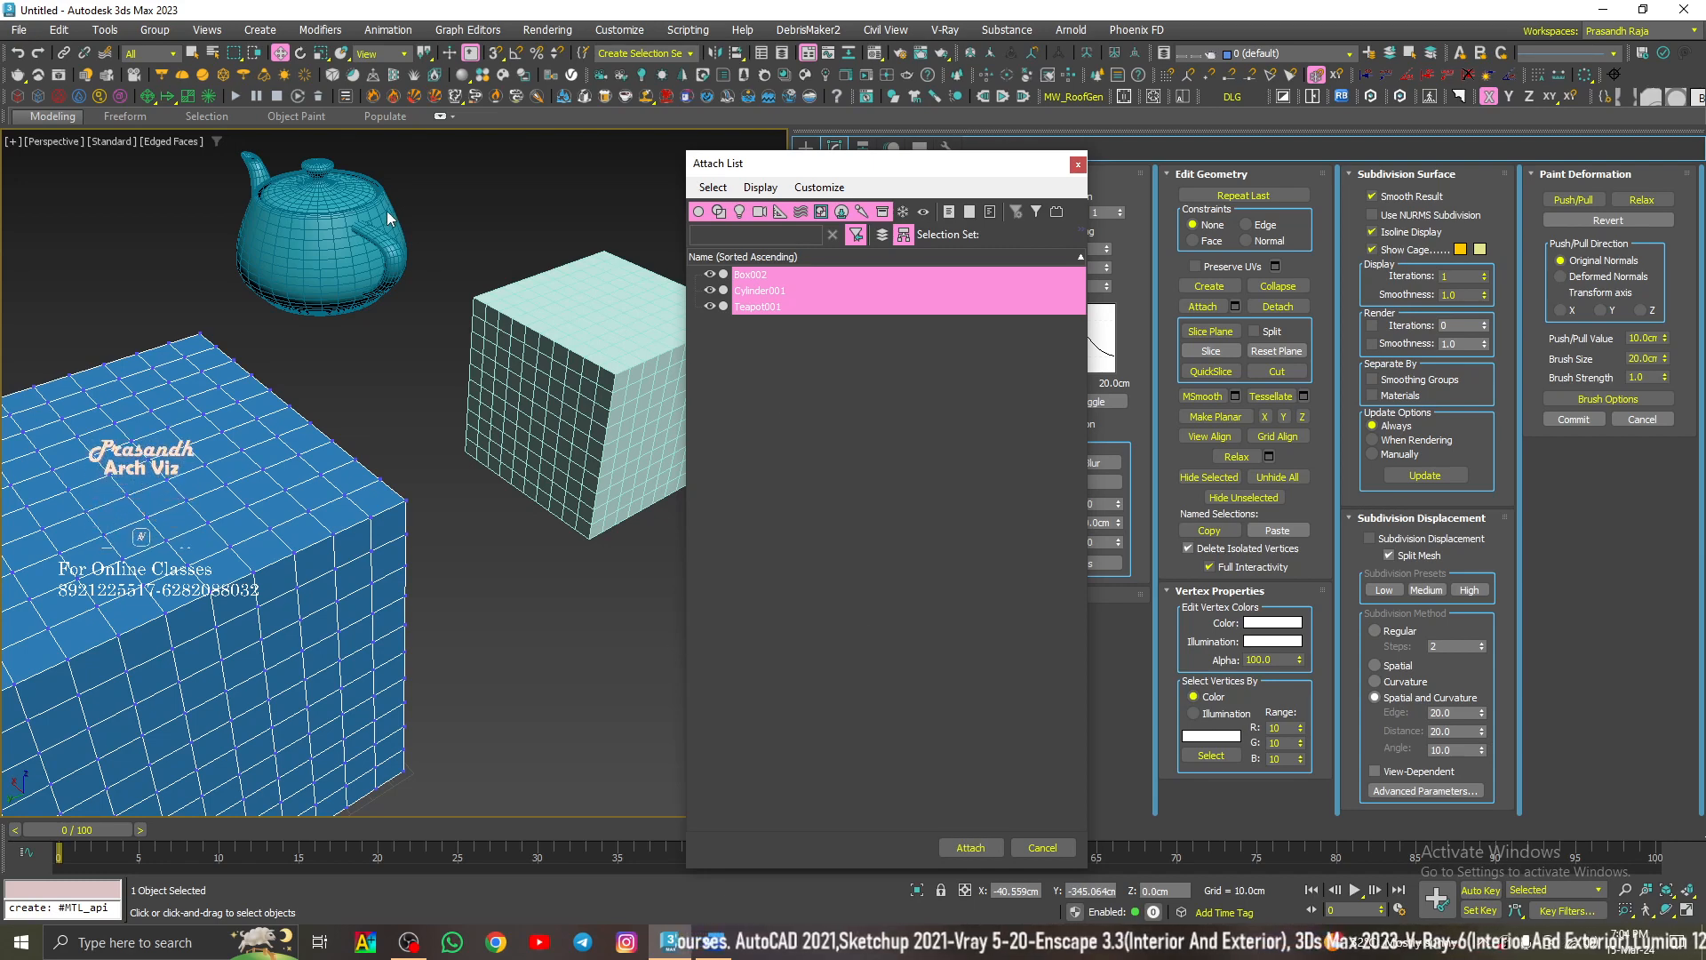
left_click(1077, 164)
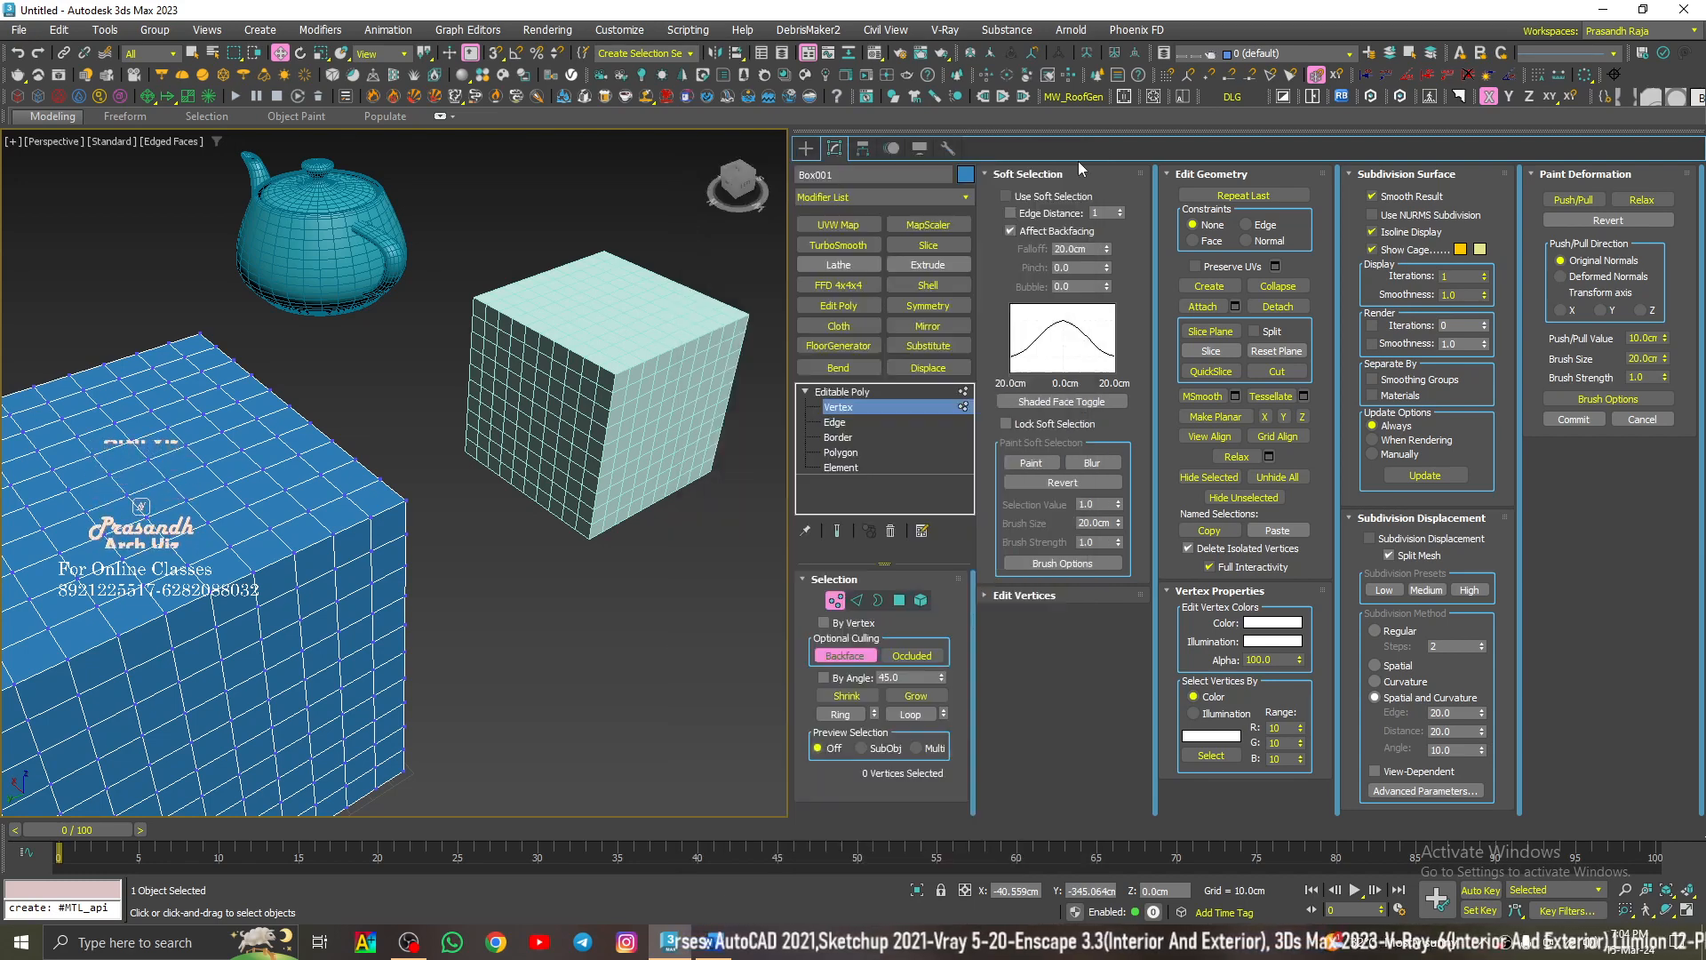
Step: Attach the cylinder, the teapot and the second cube to the large blue Editable Poly box
left_click(1196, 311)
scroll(613, 396, "down", 2)
middle_click_drag(583, 396, 411, 517)
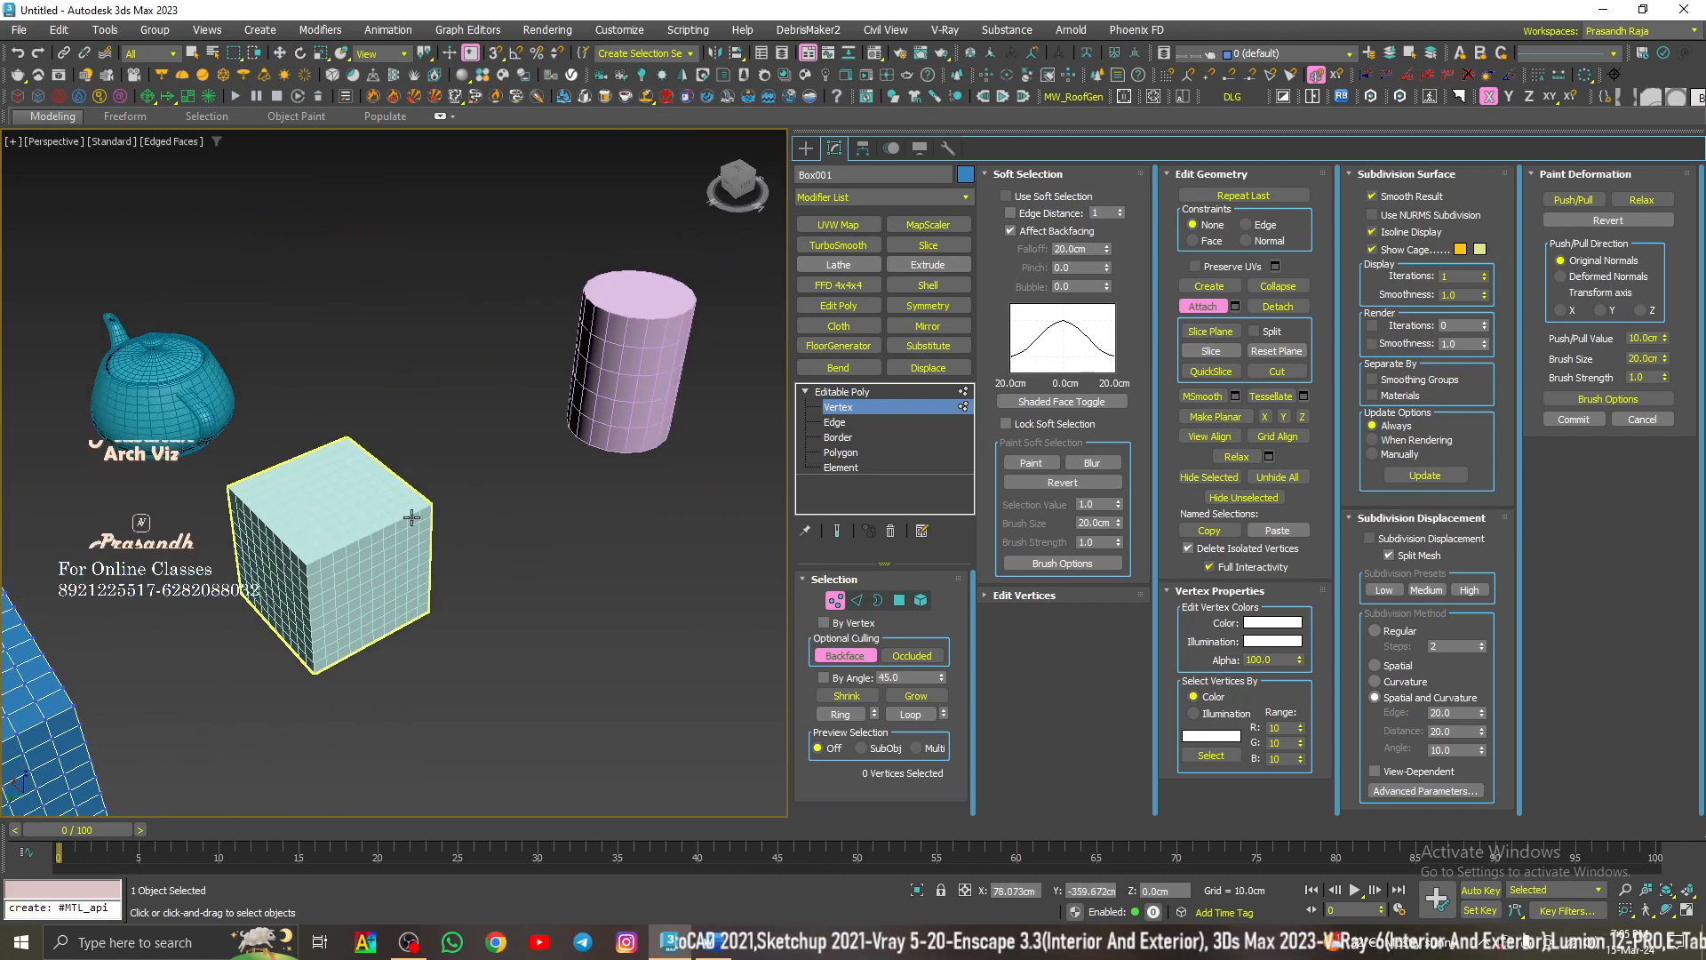
left_click(595, 409)
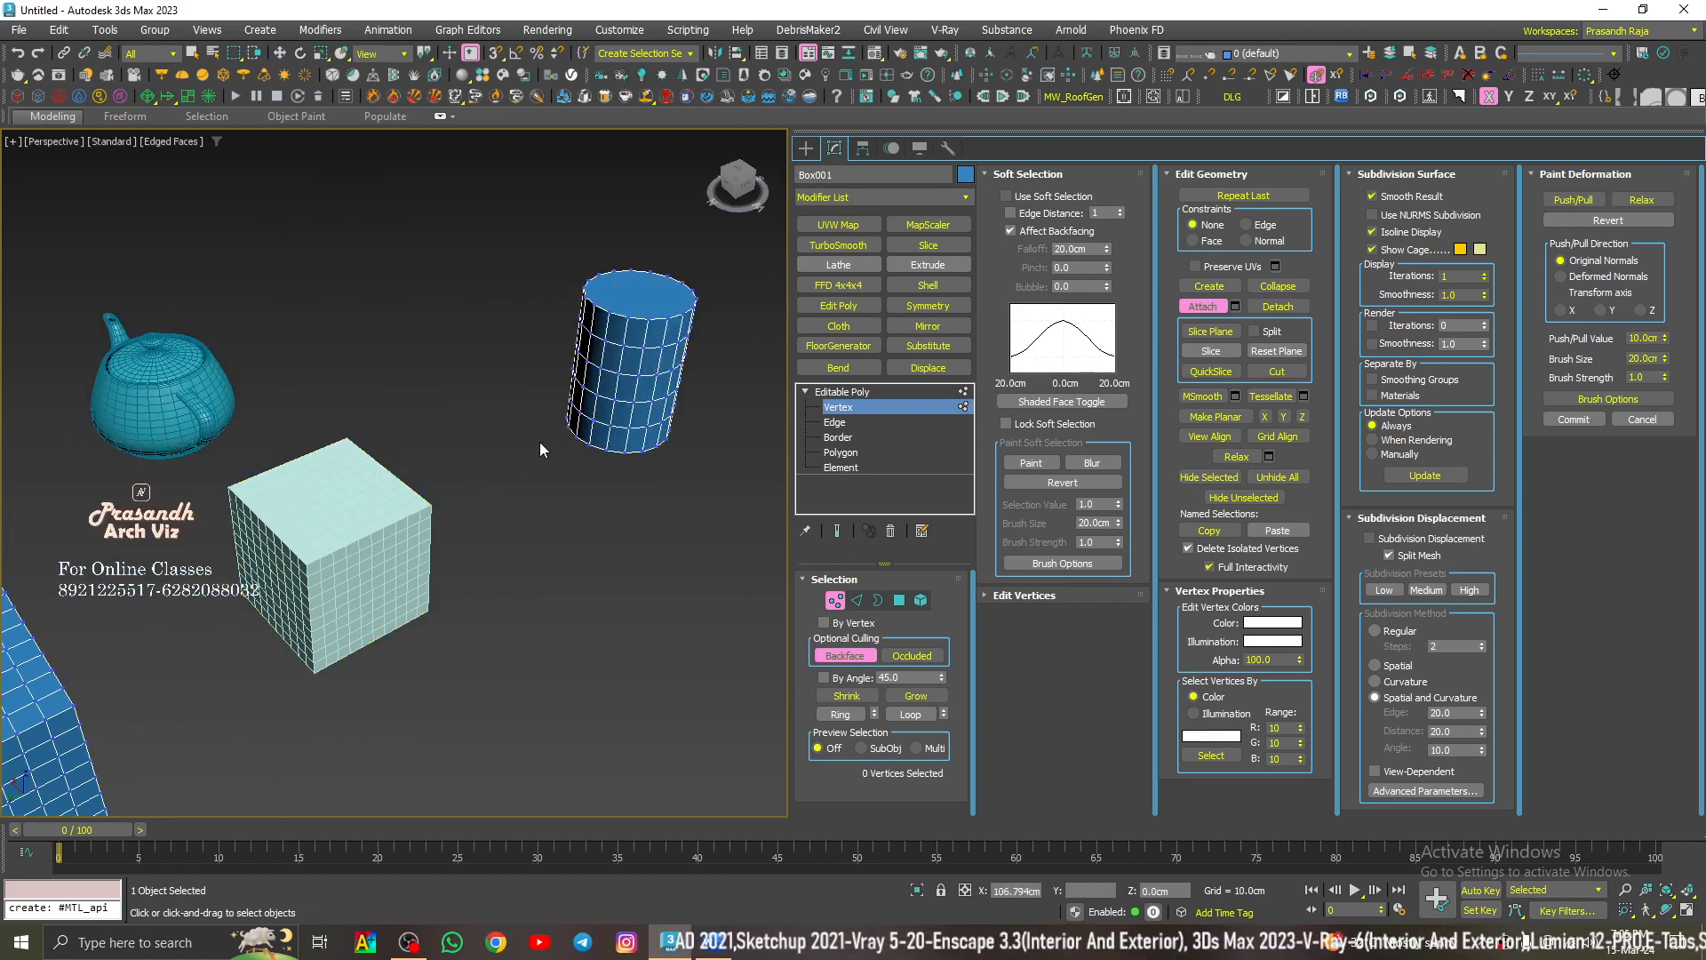
left_click(186, 401)
middle_click_drag(250, 423, 350, 368)
left_click(1192, 312)
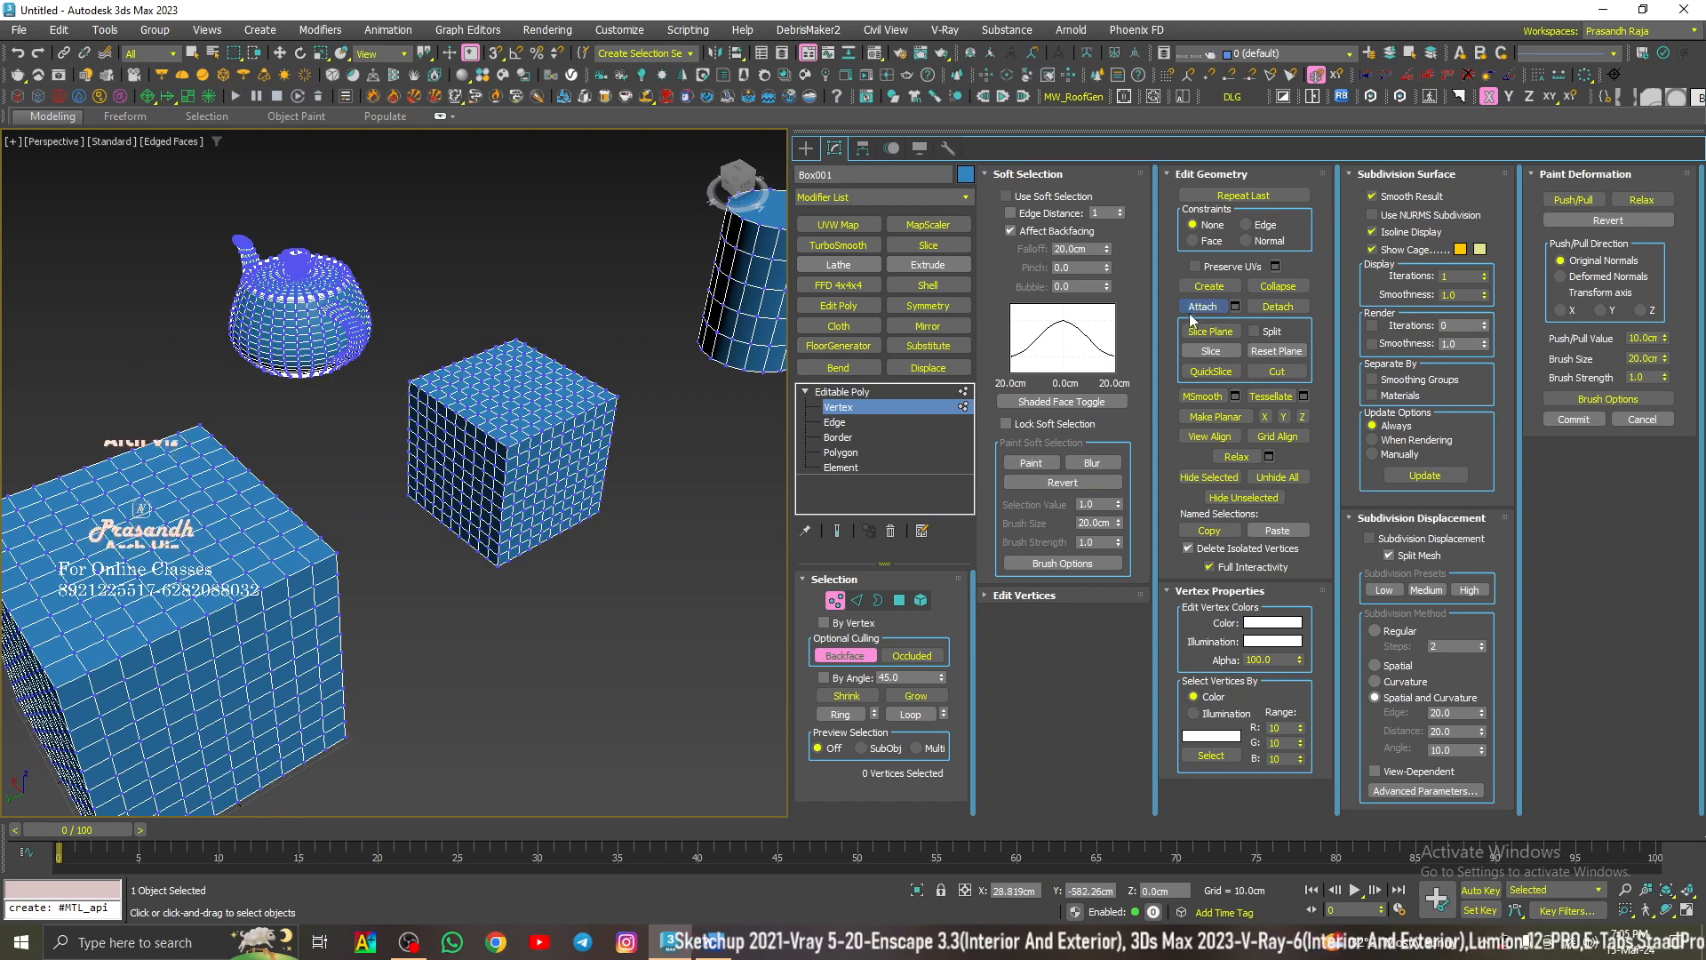
left_click(1207, 306)
middle_click_drag(643, 399, 545, 465)
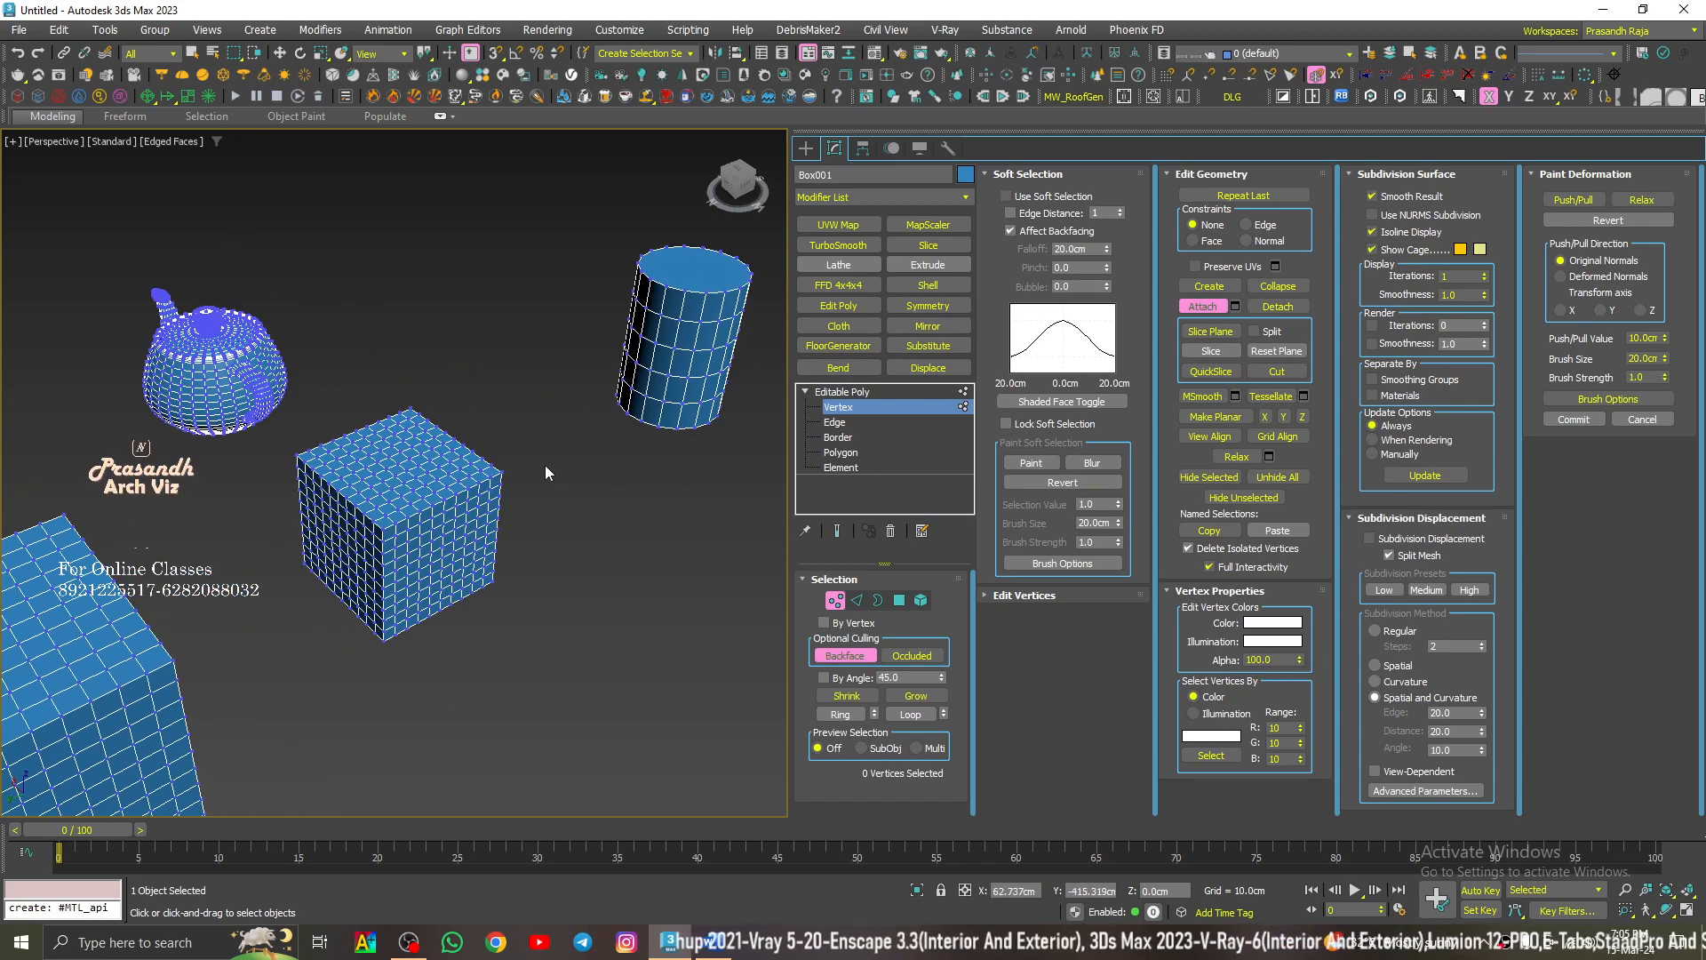
Step: Leave vertex editing and examine the attached shapes as one whole Editable Poly object
left_click(811, 147)
left_click(834, 147)
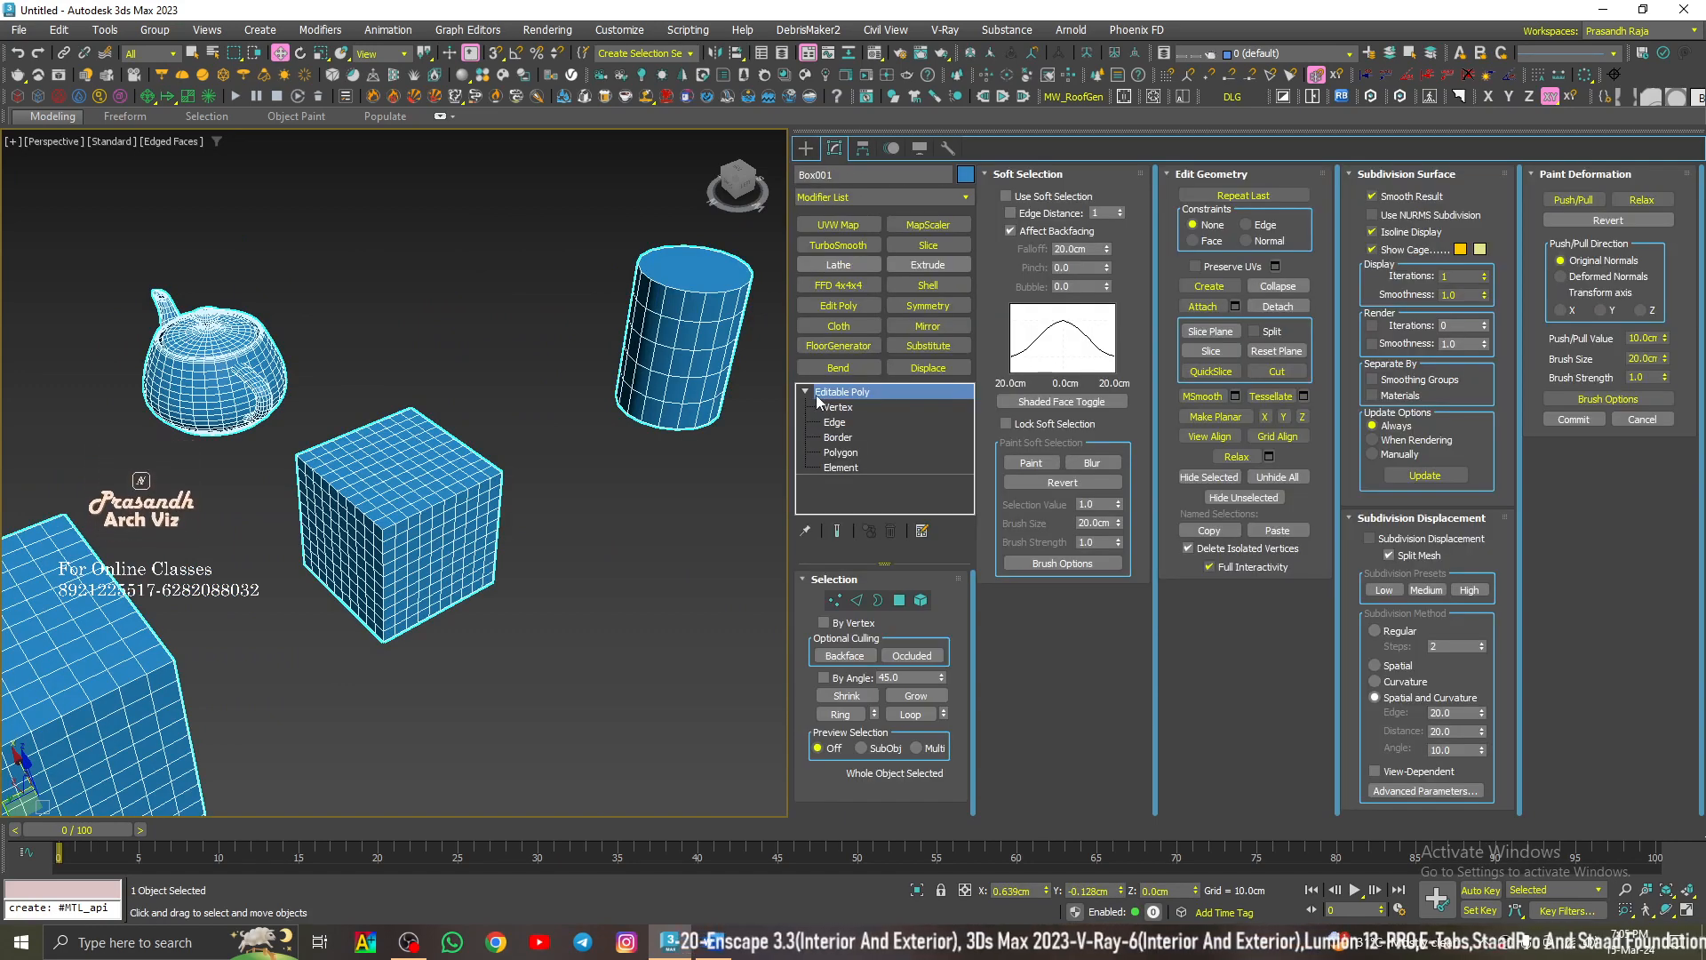
scroll(524, 453, "down", 3)
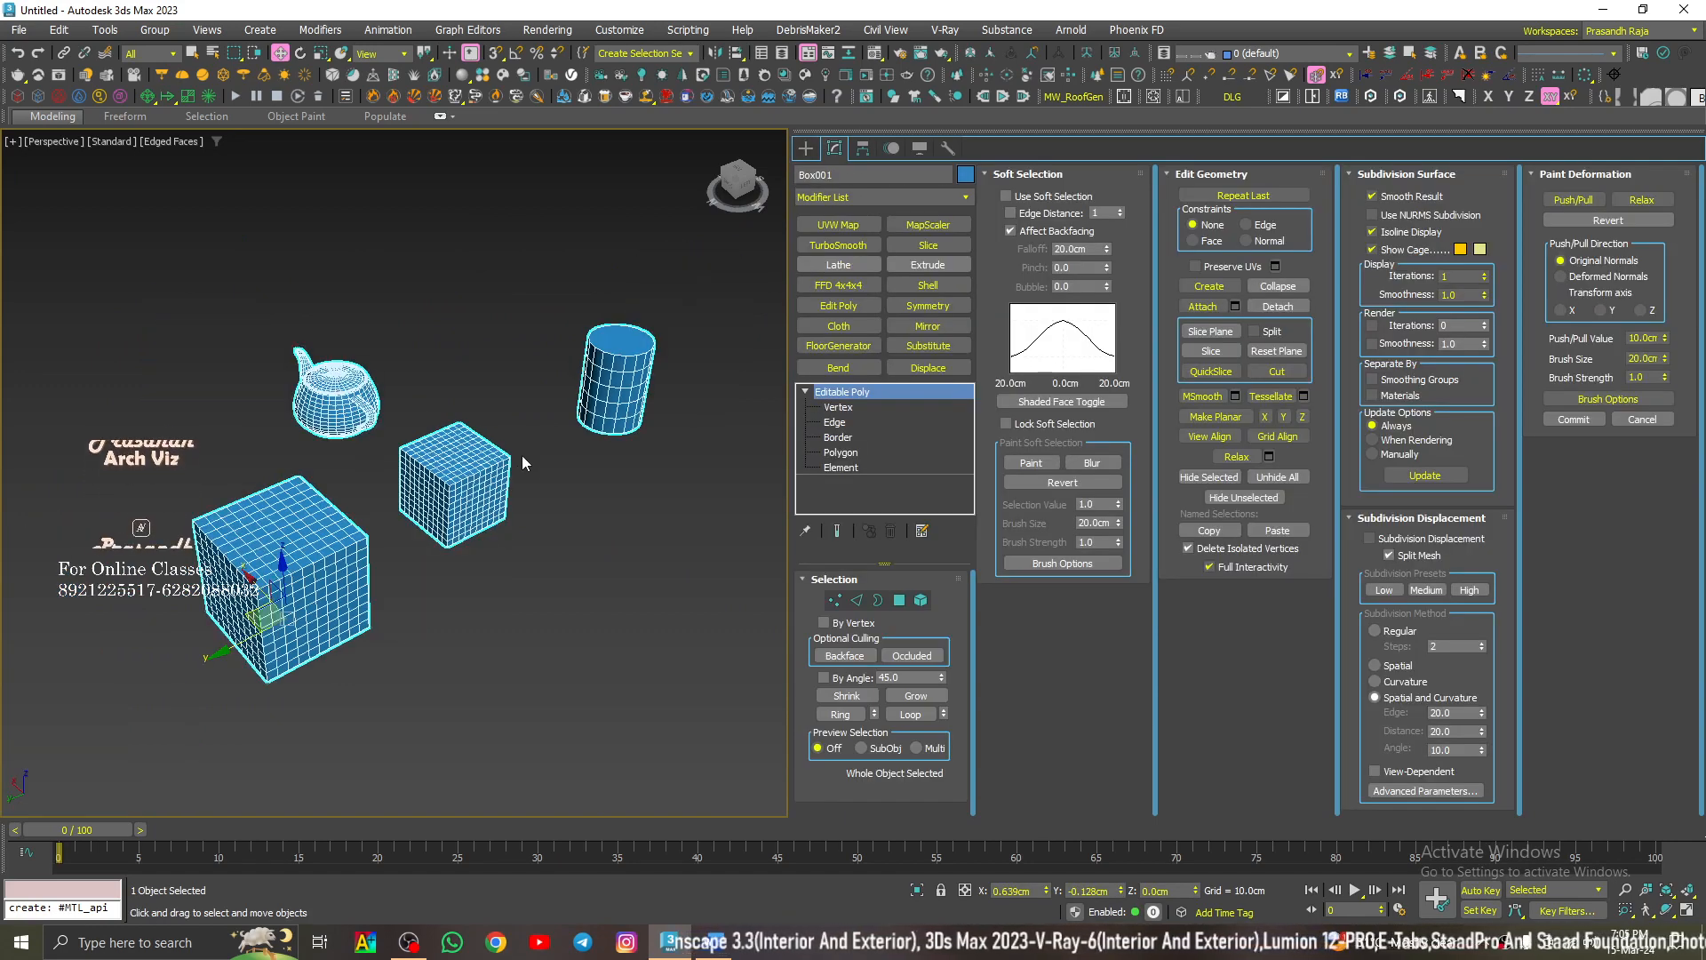
middle_click_drag(523, 461, 507, 490)
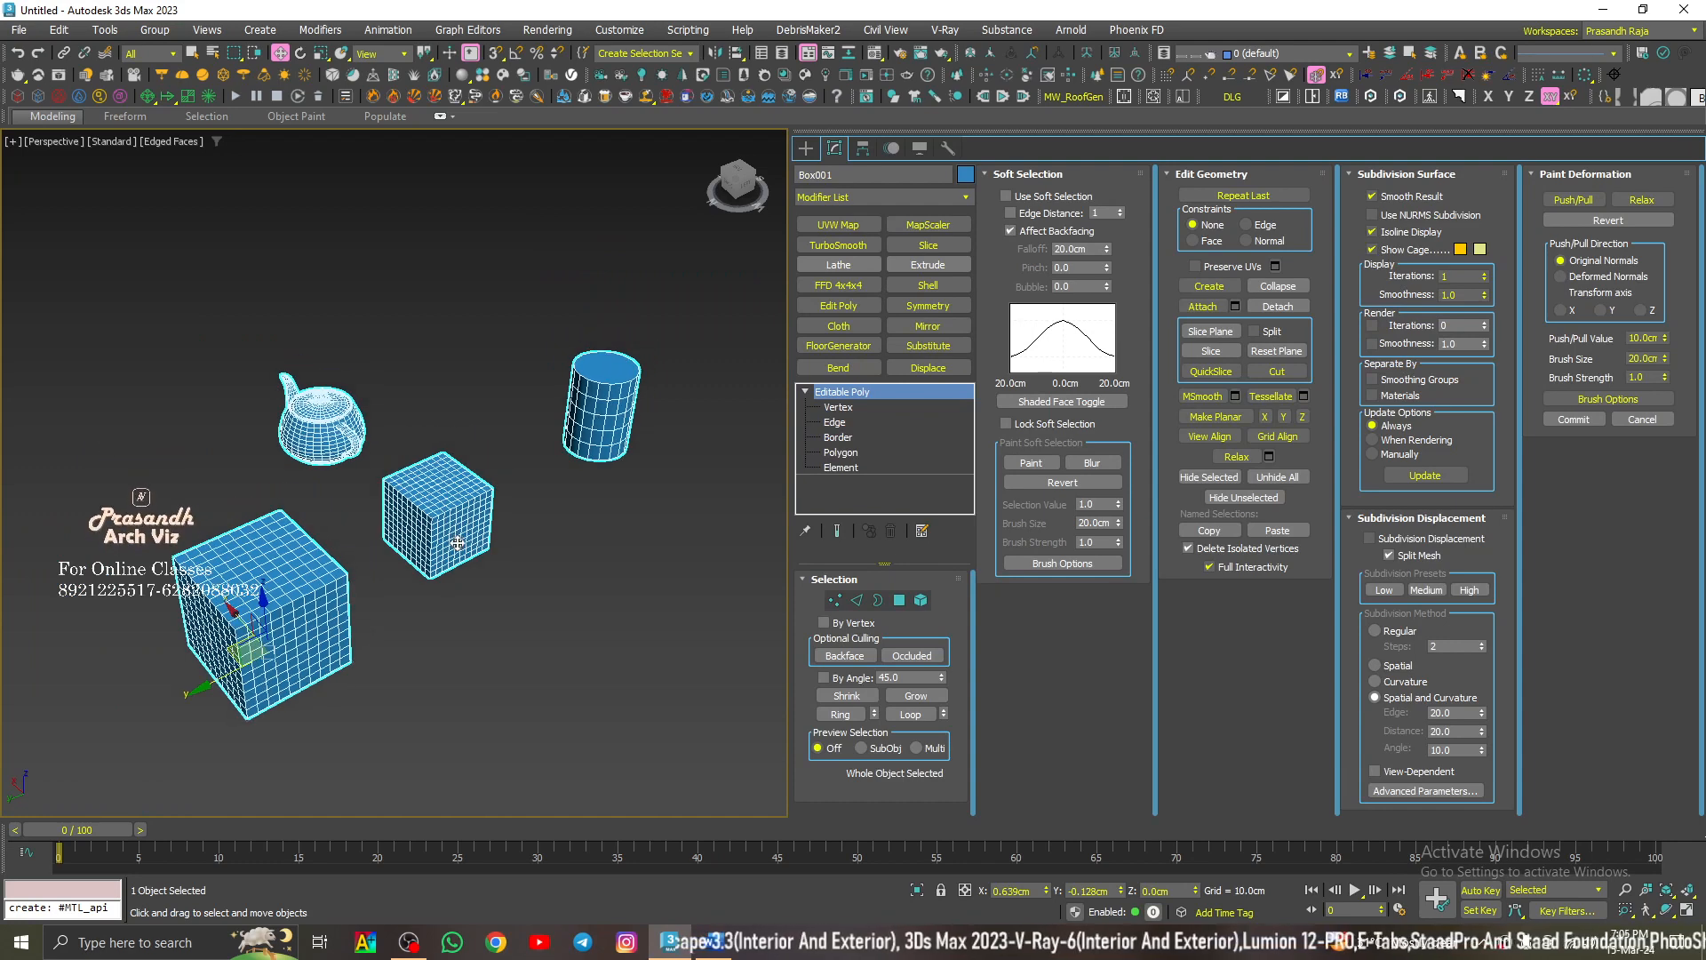
Step: Enter the Vertex sub-object level and select the vertices of the cylinder with a window around it
left_click(839, 408)
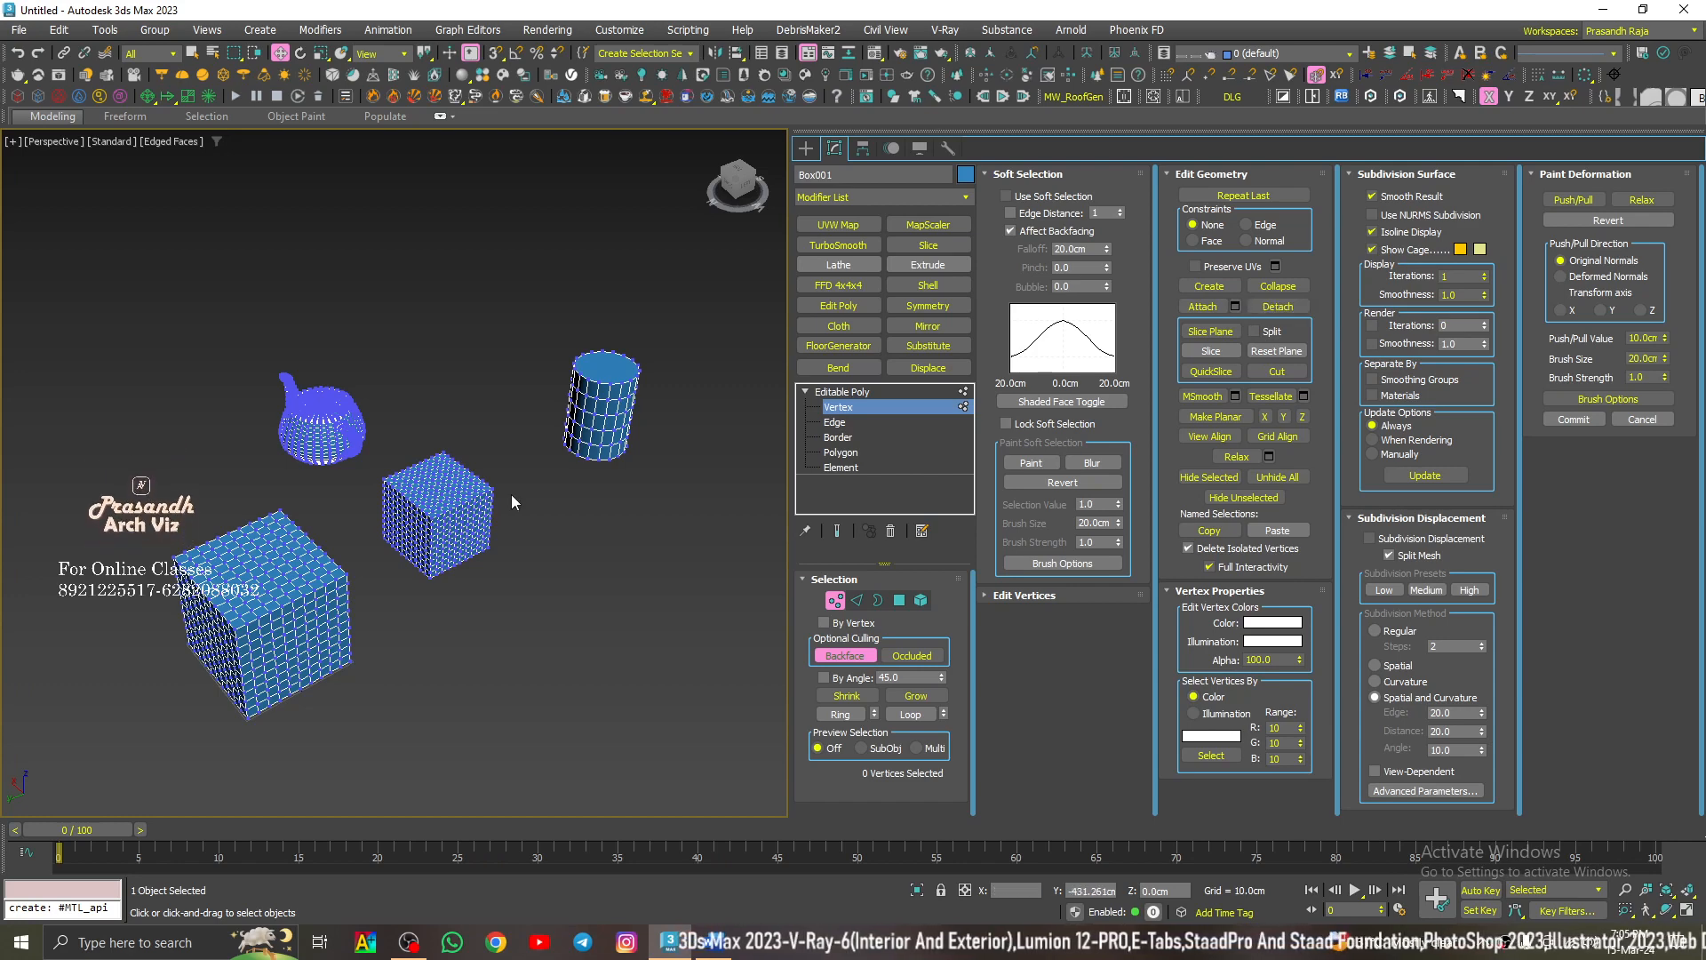
scroll(440, 502, "up", 2)
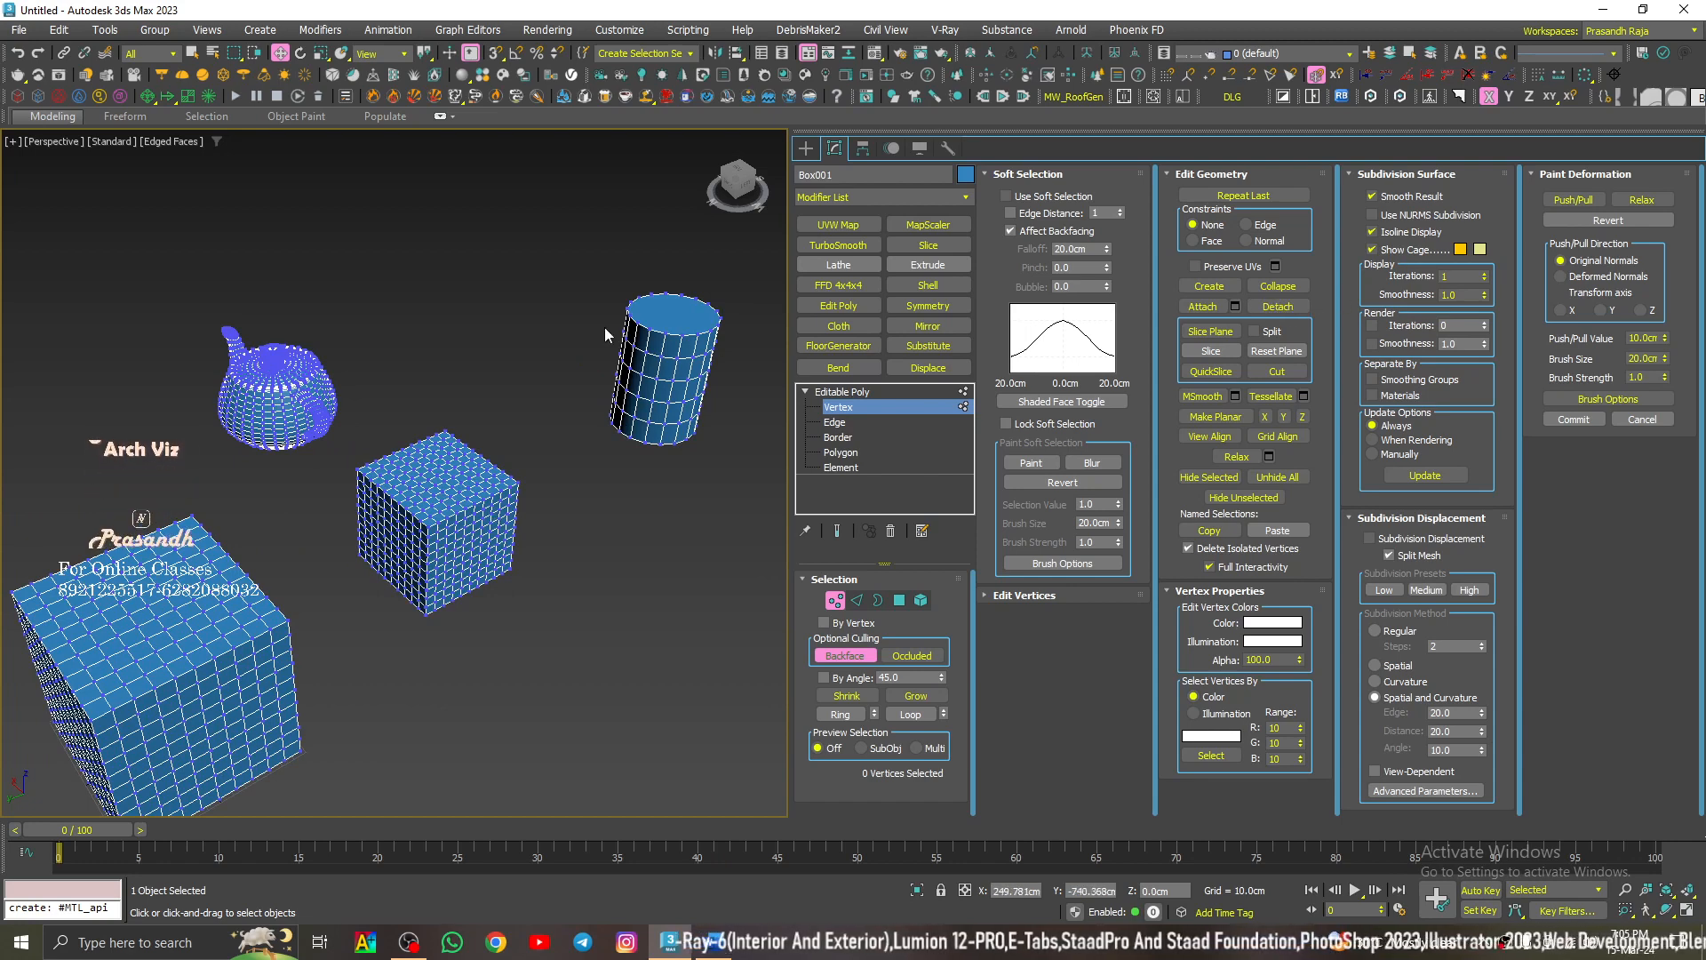
middle_click_drag(607, 329, 437, 409)
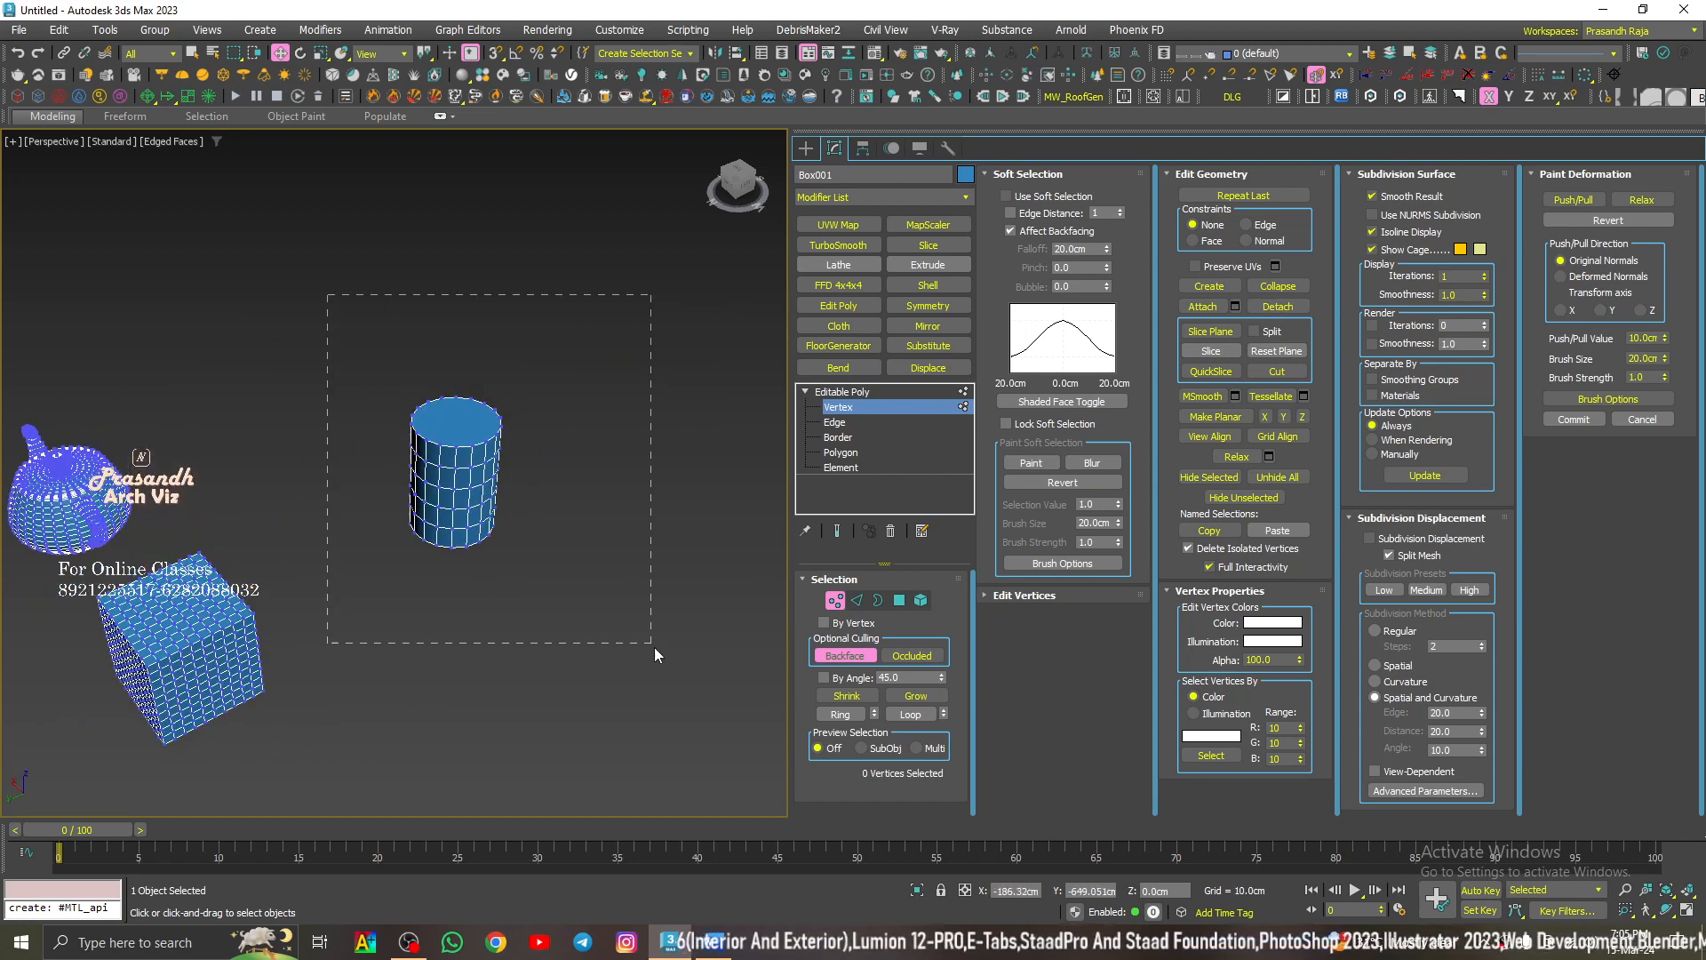
left_click_drag(685, 680, 732, 720)
scroll(468, 492, "up", 10)
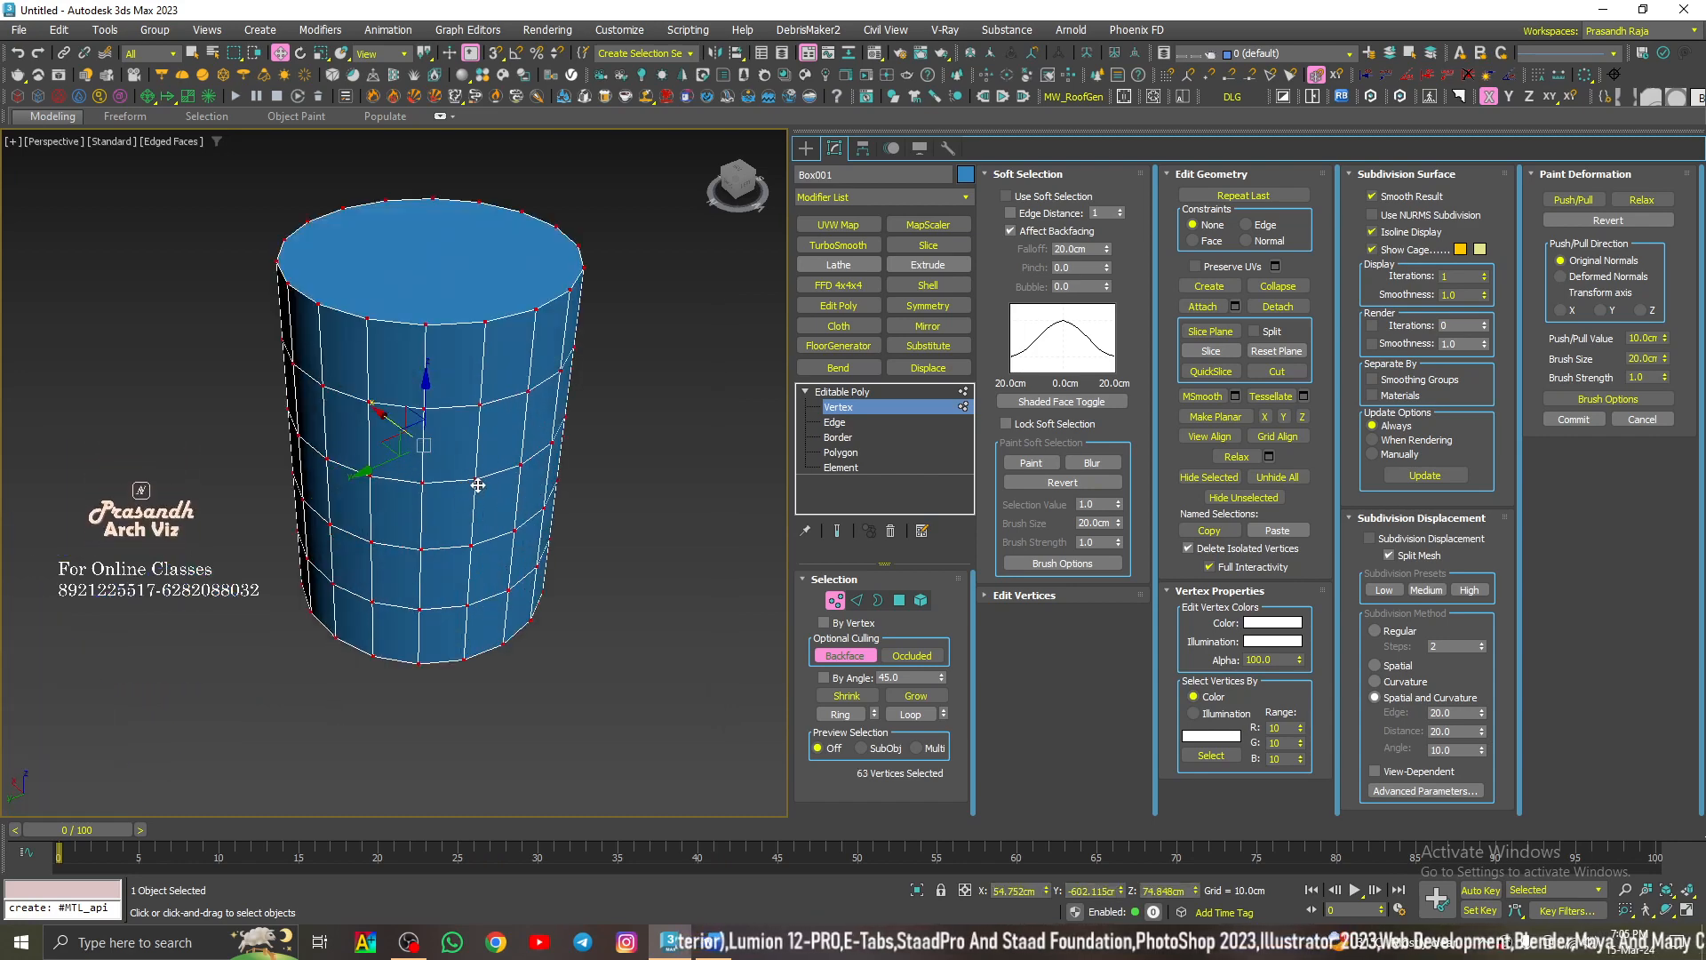
scroll(478, 484, "up", 5)
key("z")
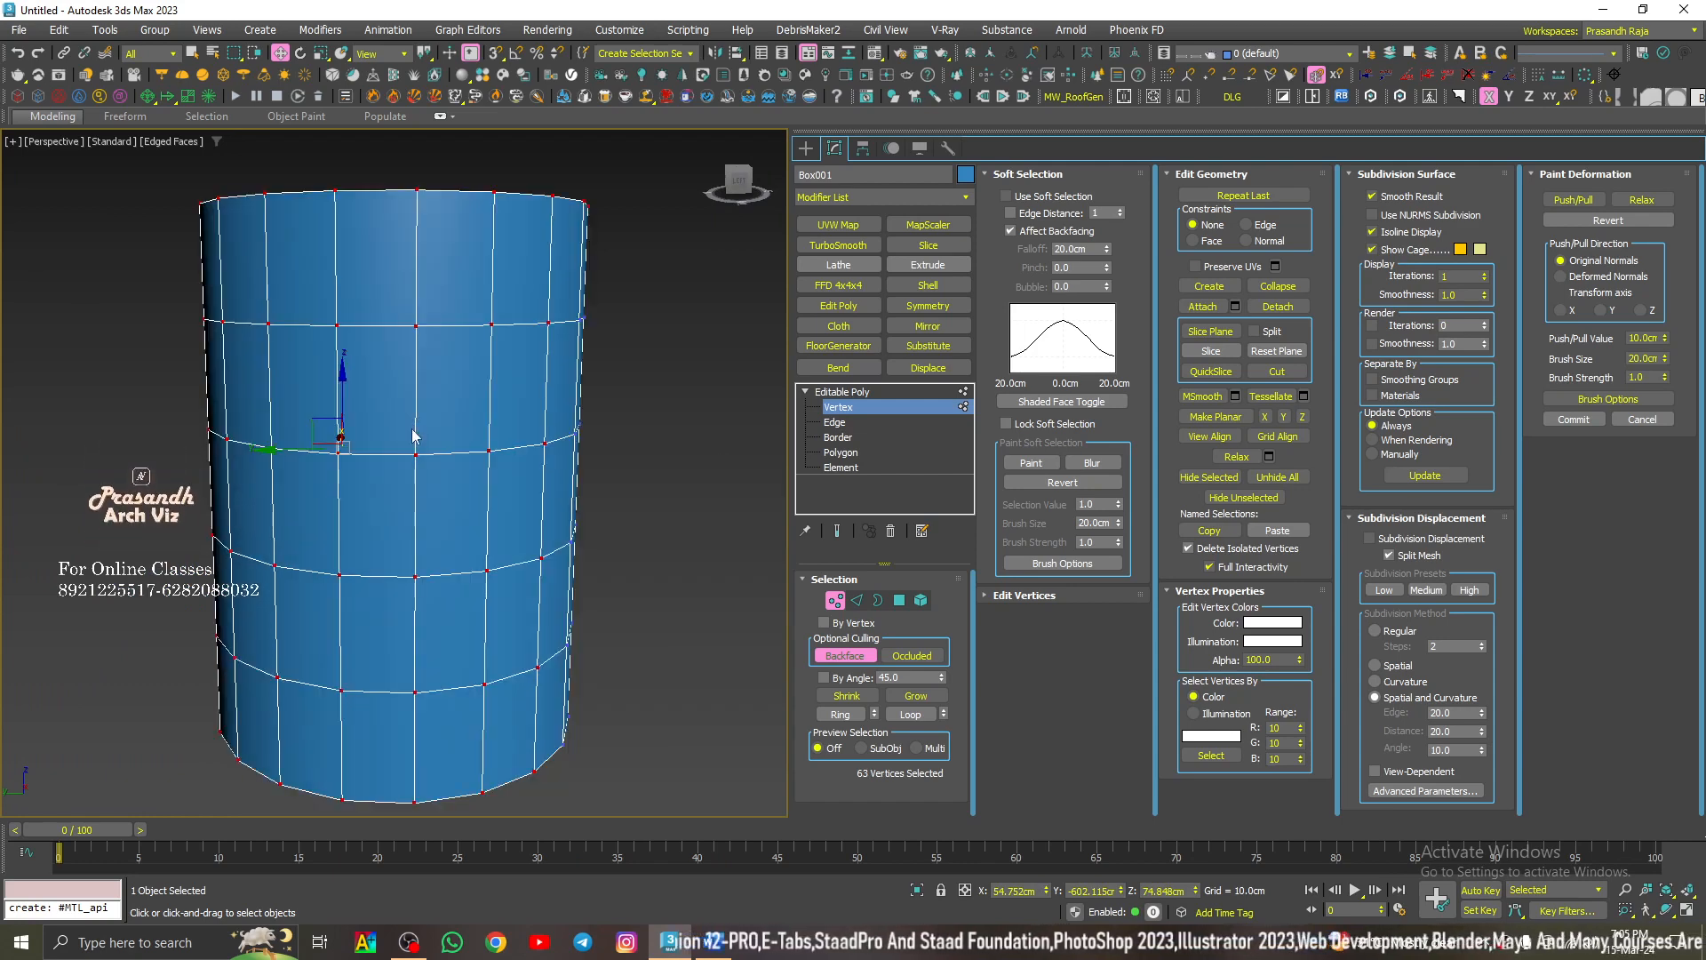
Step: Detach the selected cylinder vertices as a separate object, leaving Detach To Element and Detach As Clone off
left_click(1280, 308)
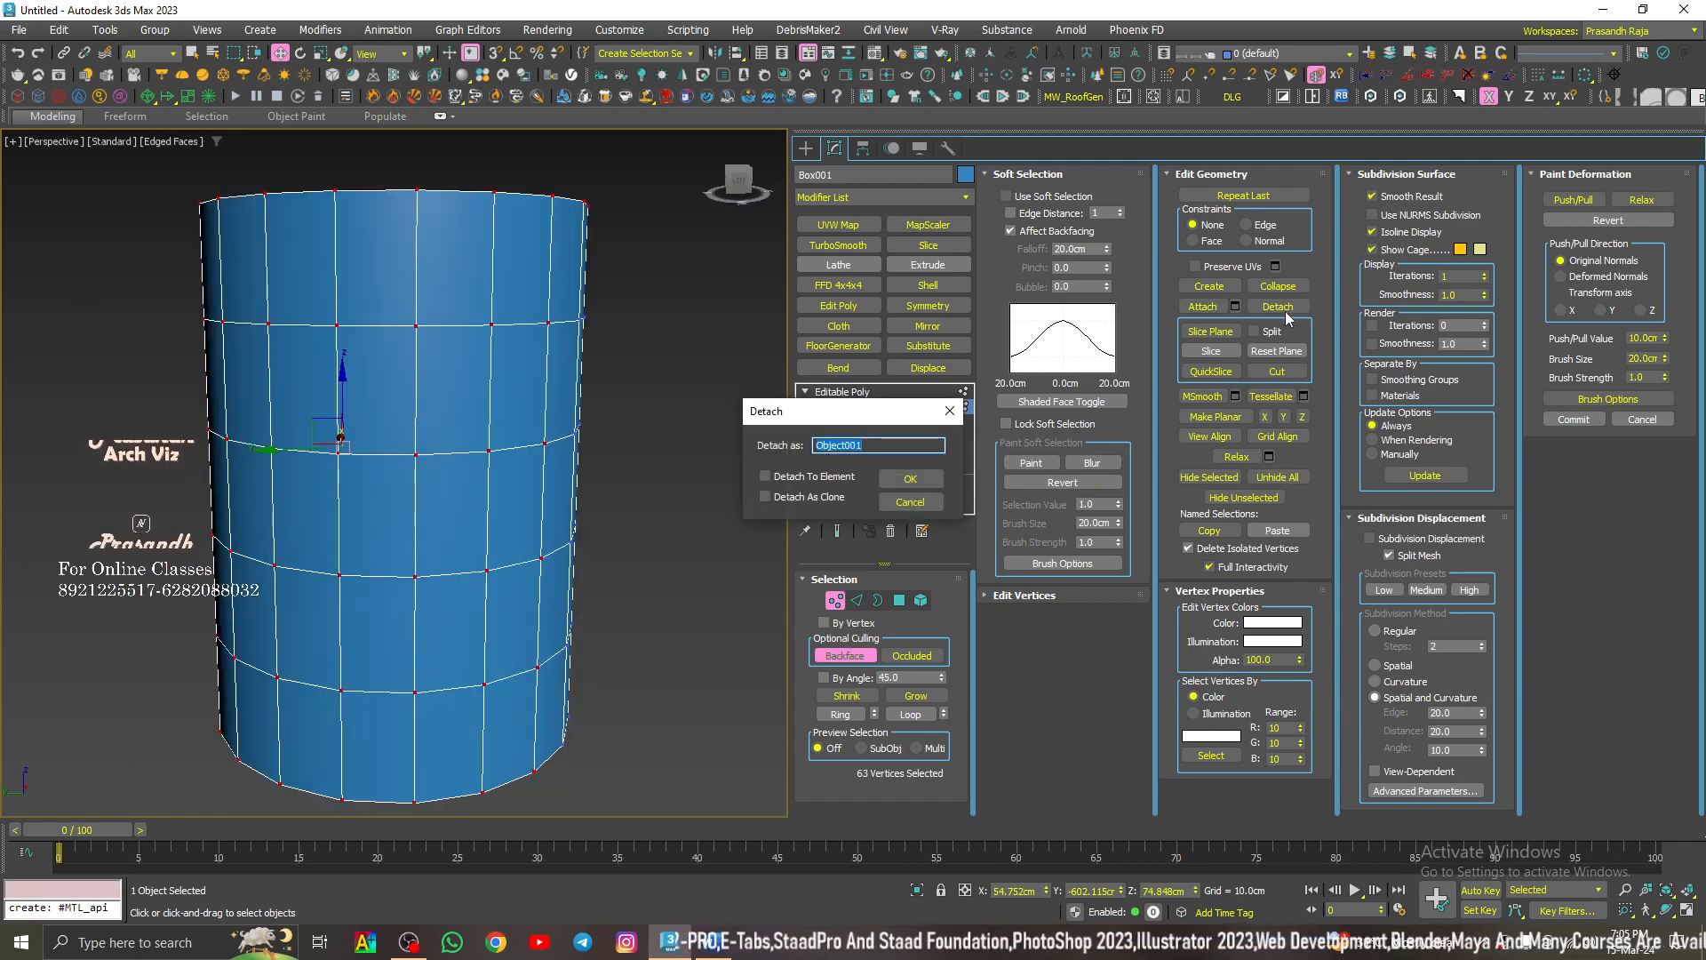
left_click_drag(858, 417, 1003, 366)
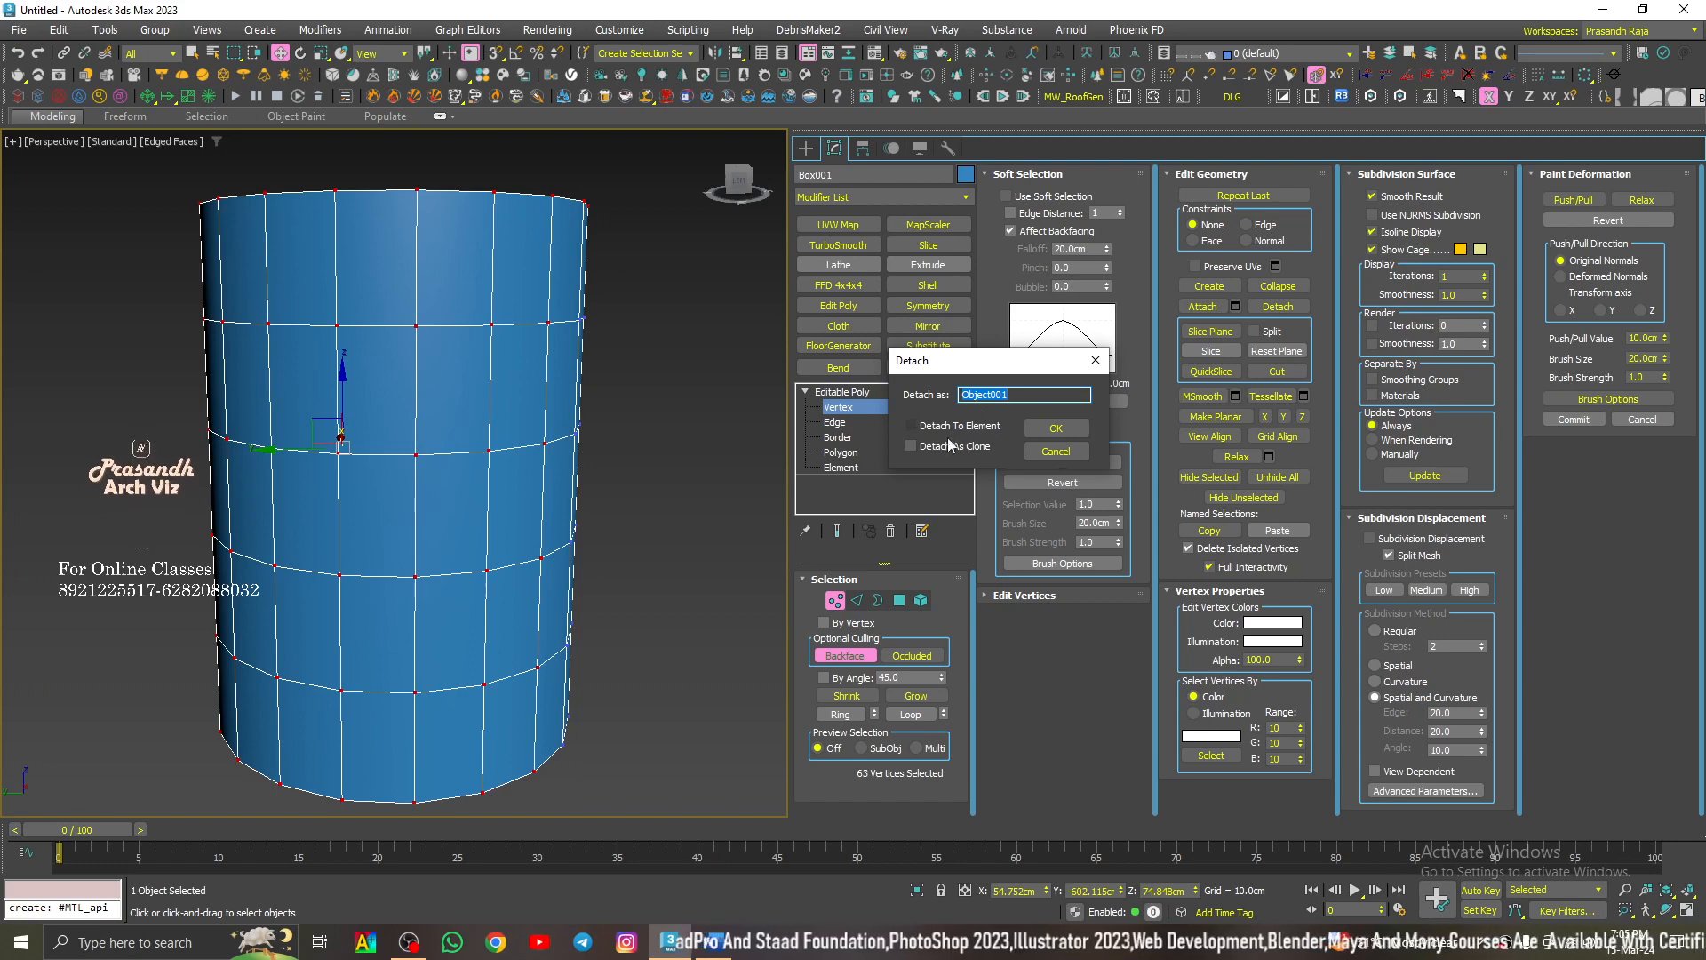
left_click(1056, 428)
scroll(524, 450, "down", 6)
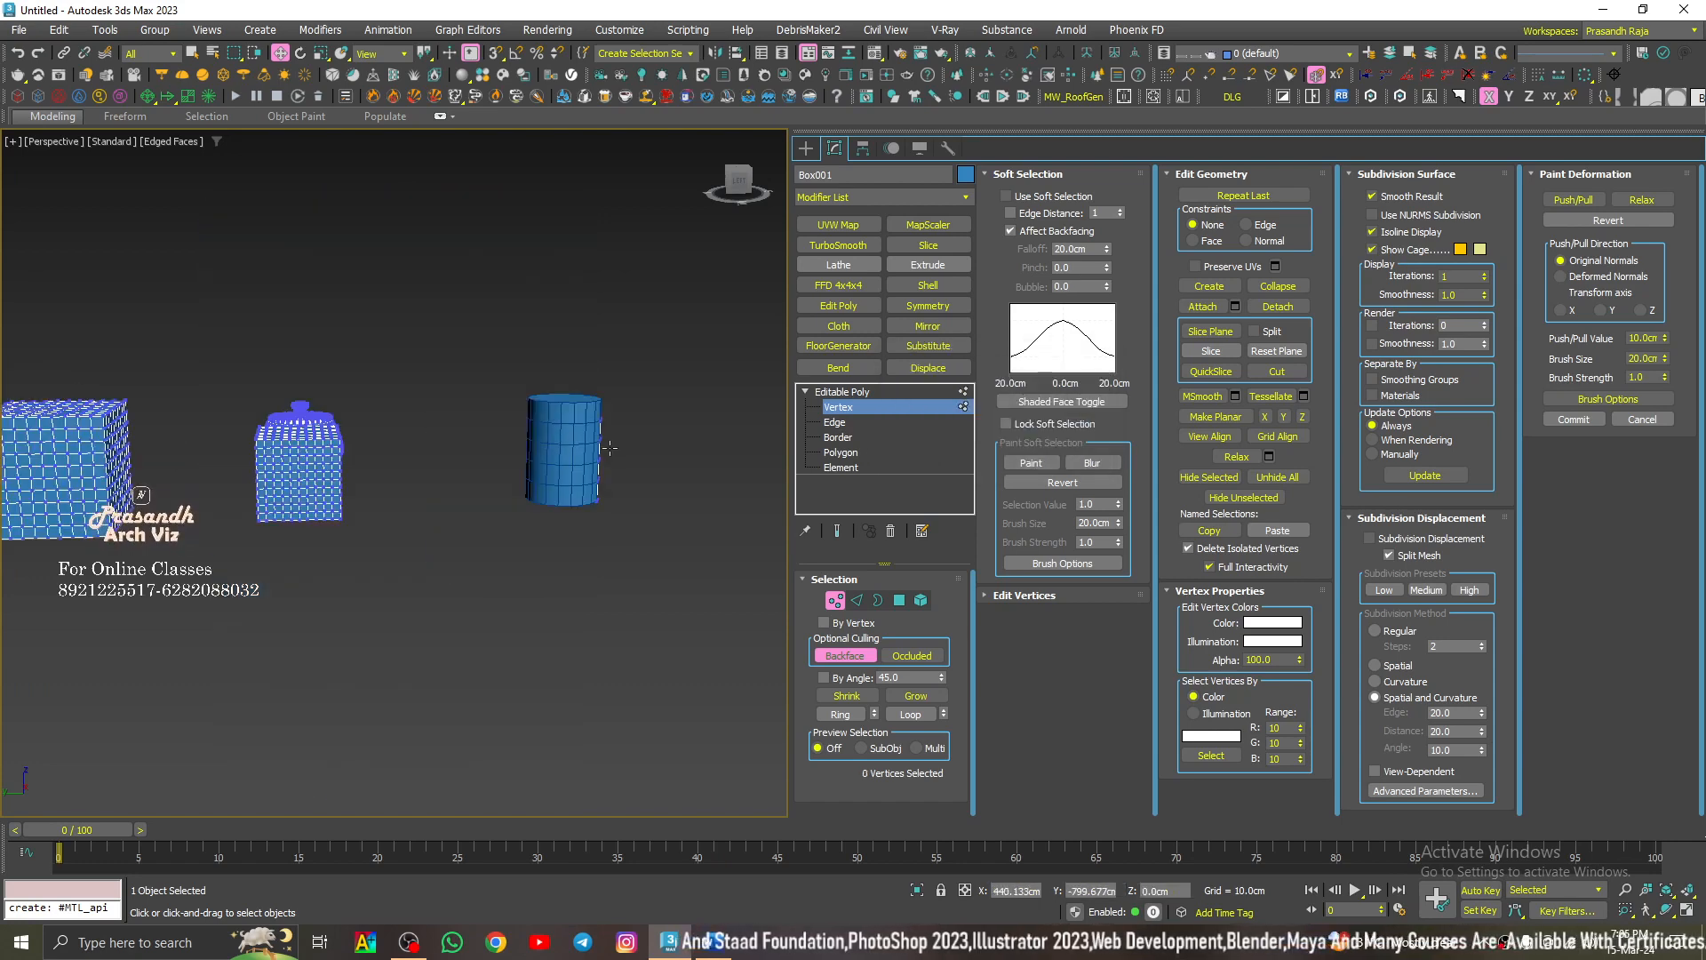
middle_click_drag(524, 452, 573, 496, "alt")
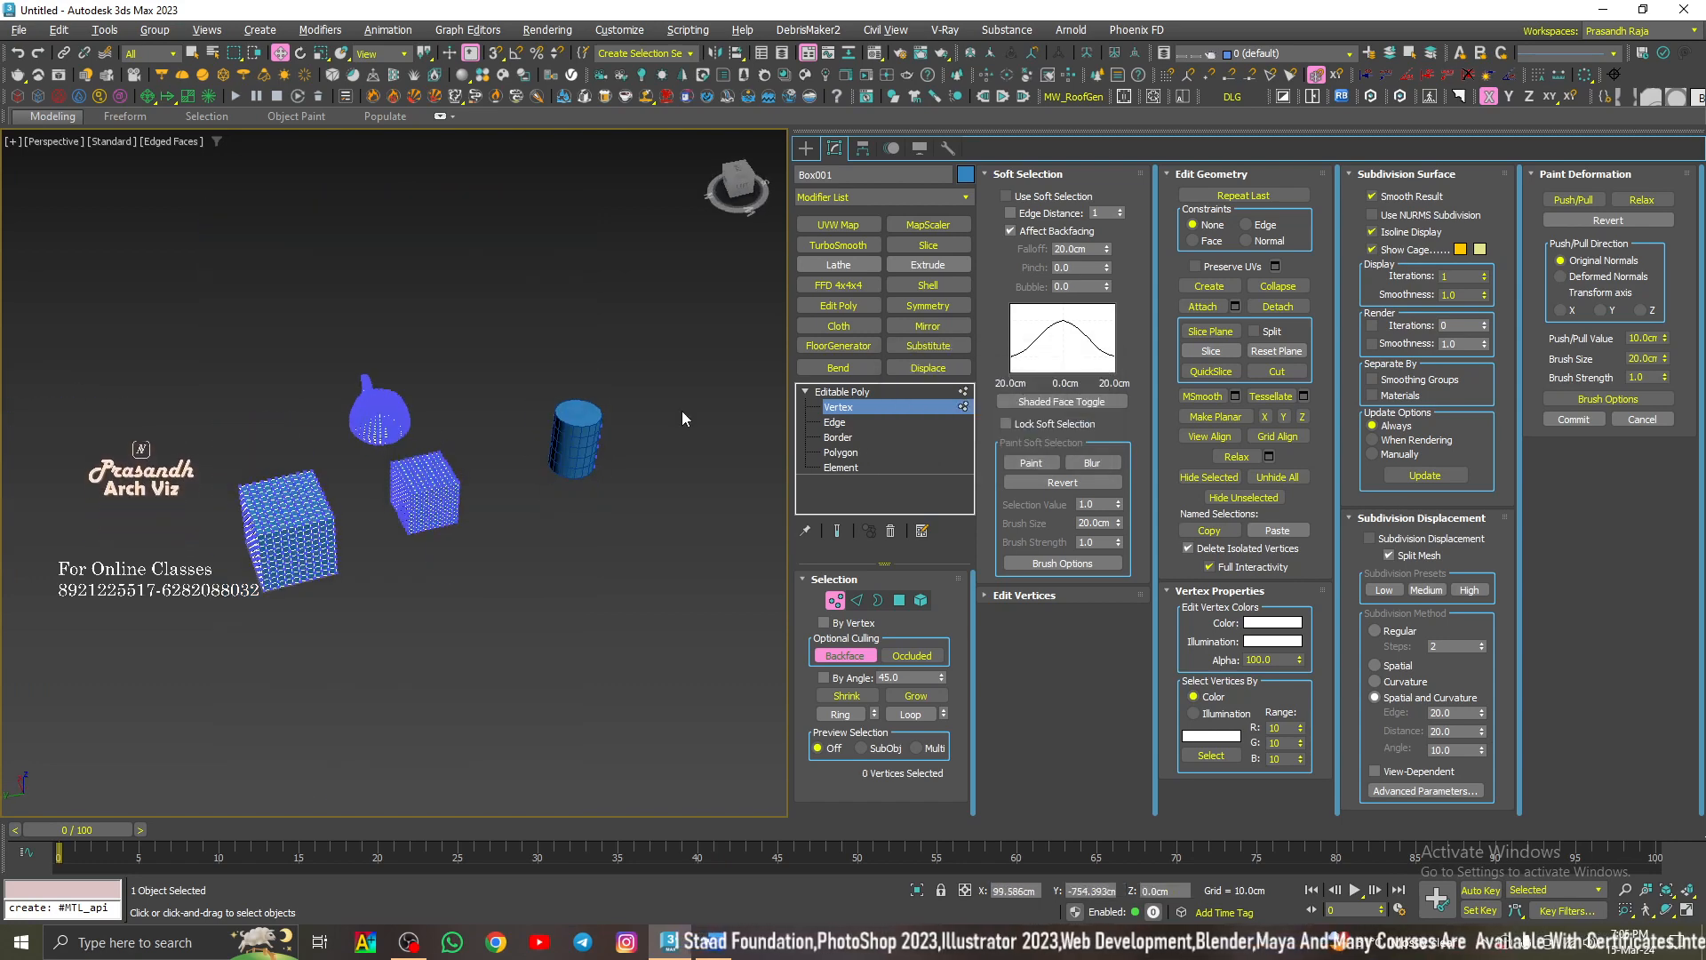
Step: Leave vertex editing, select the detached cylinder part and move it about 250 cm along X
left_click(806, 149)
left_click(660, 311)
middle_click_drag(617, 405, 654, 450)
left_click(614, 481)
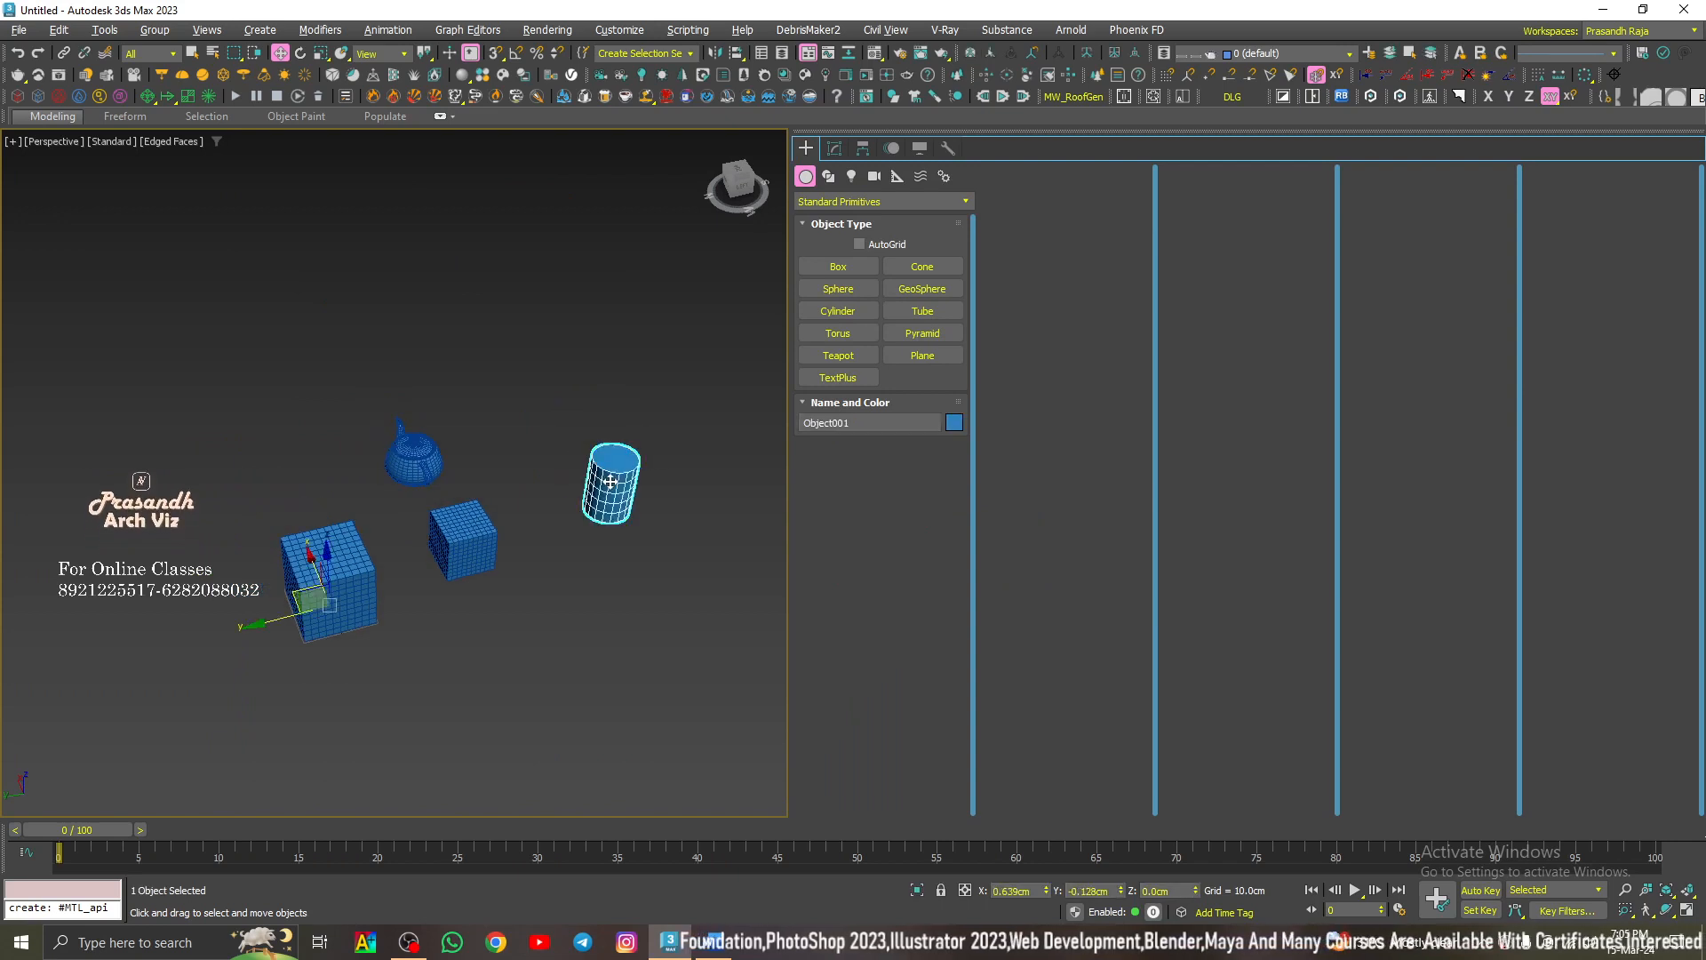
left_click_drag(315, 569, 267, 516)
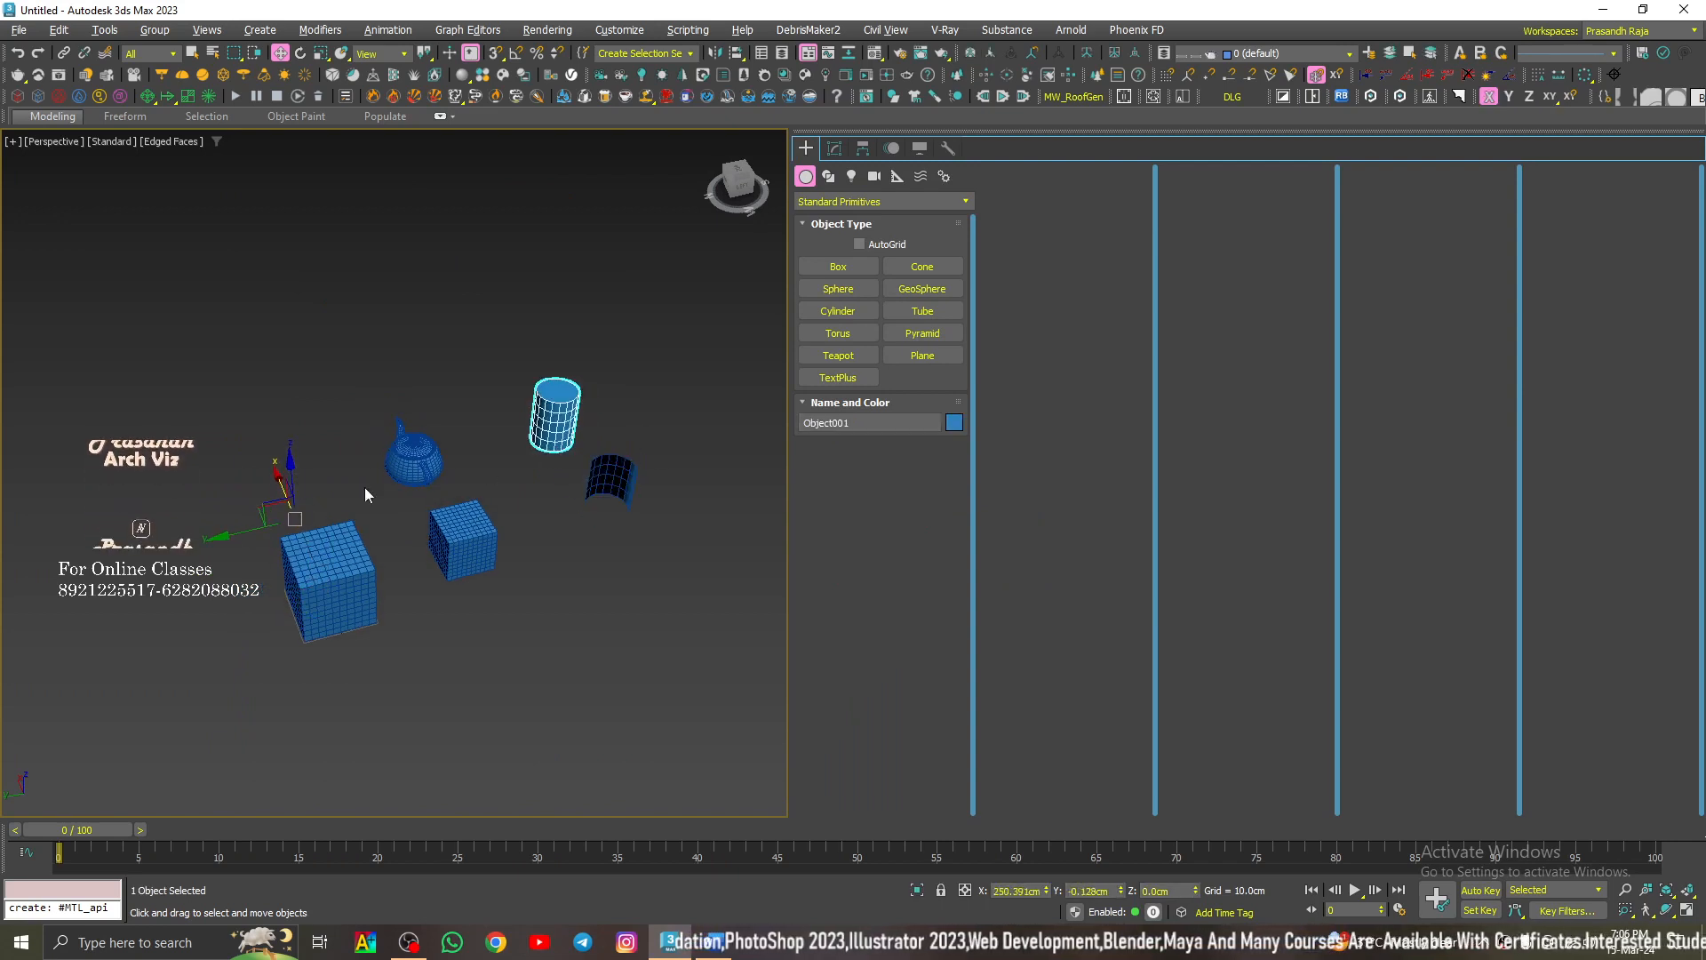
Step: Undo the cylinder part's move and its detachment from the Editable Poly object
scroll(612, 455, "up", 3)
scroll(611, 457, "up", 2)
key("ctrl+z")
key("ctrl+z")
key("ctrl+z")
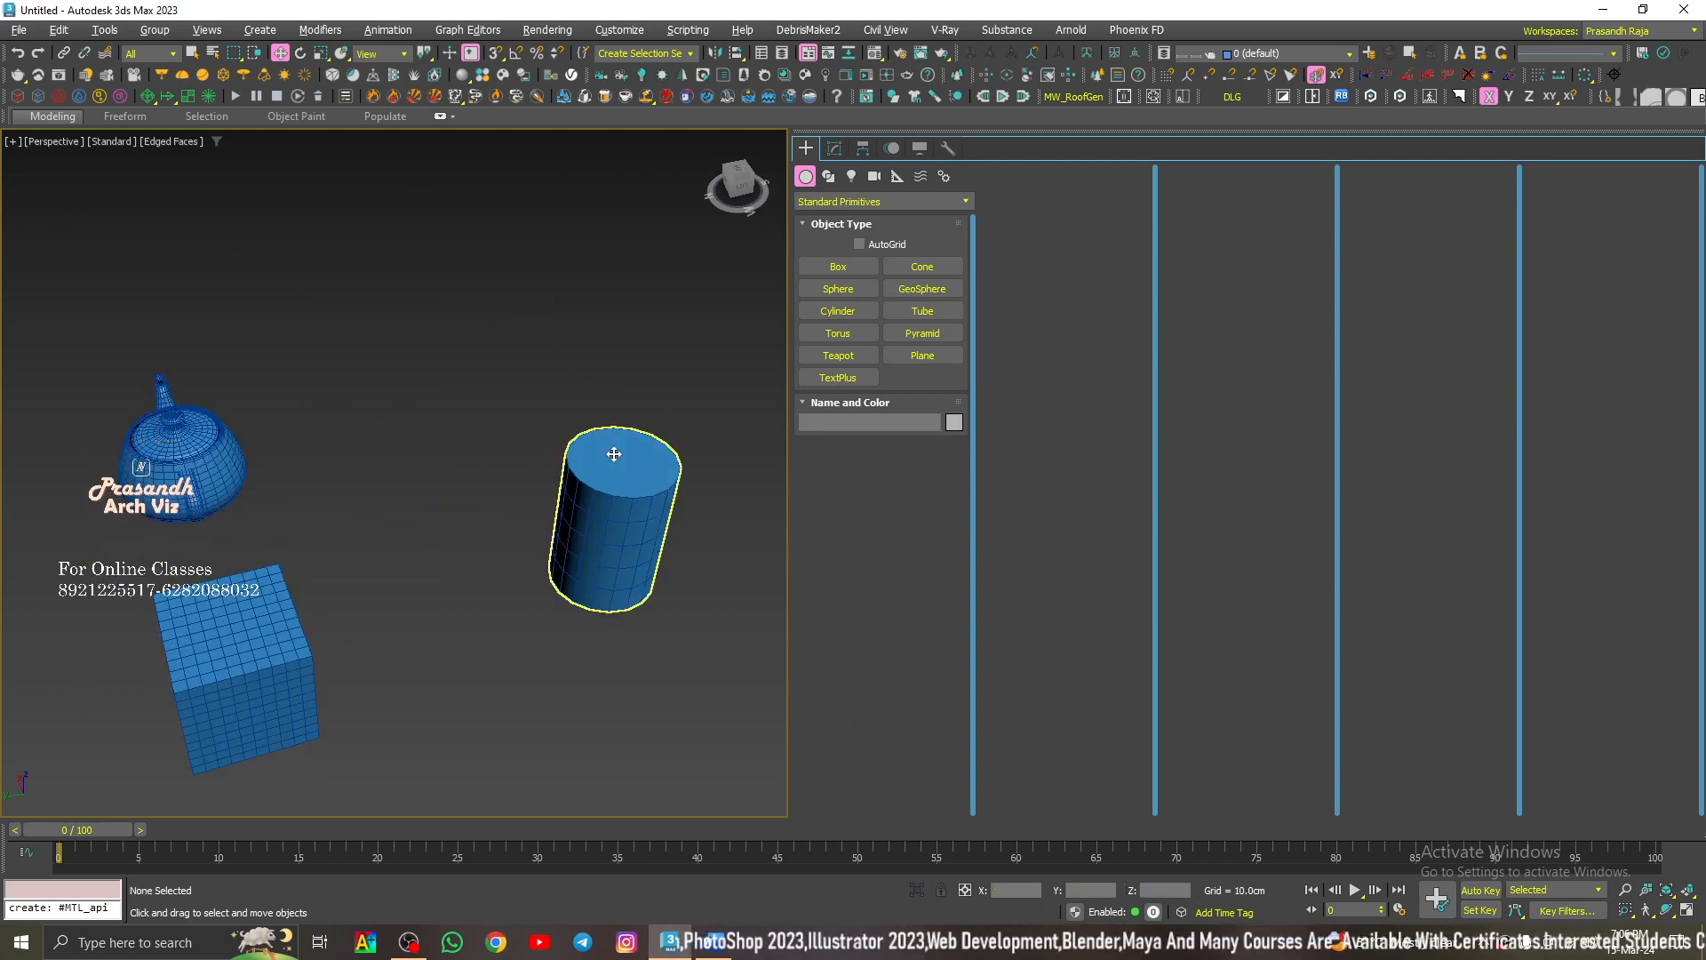
key("ctrl+z")
Step: Select the combined Editable Poly object again and return to its Vertex sub-object level
left_click(694, 408)
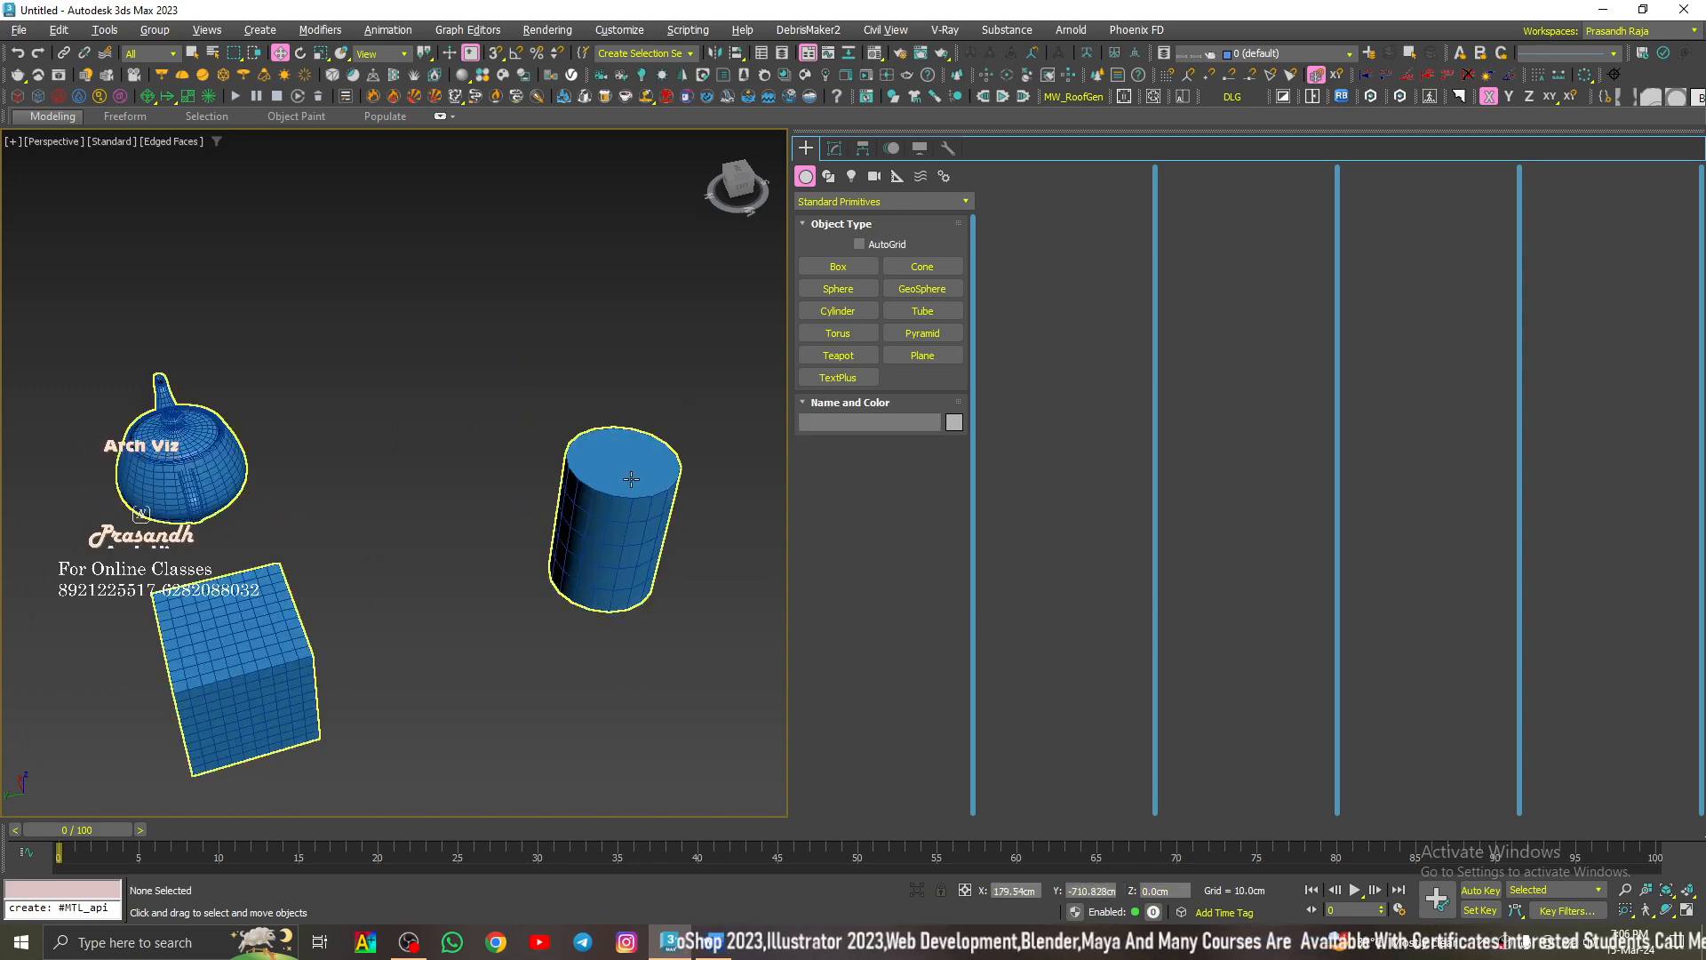
left_click(632, 481)
left_click(834, 148)
left_click(840, 407)
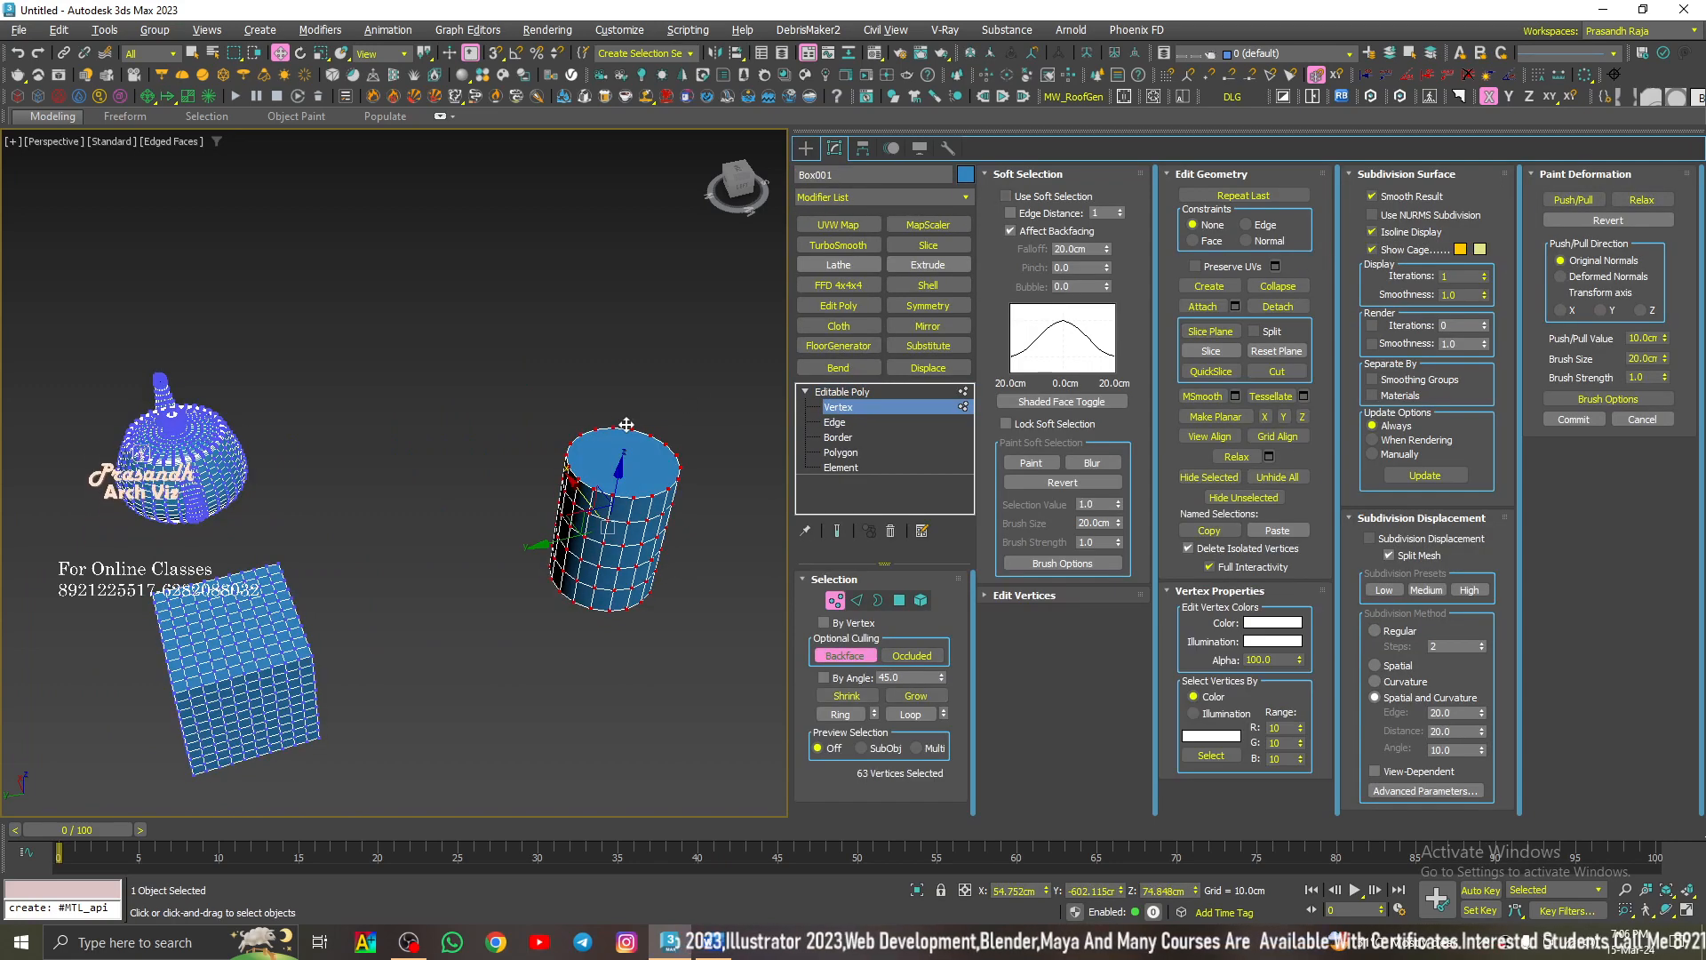
Step: Examine the cylinder from above and from several sides to see which of its vertices are selected
left_click(738, 168)
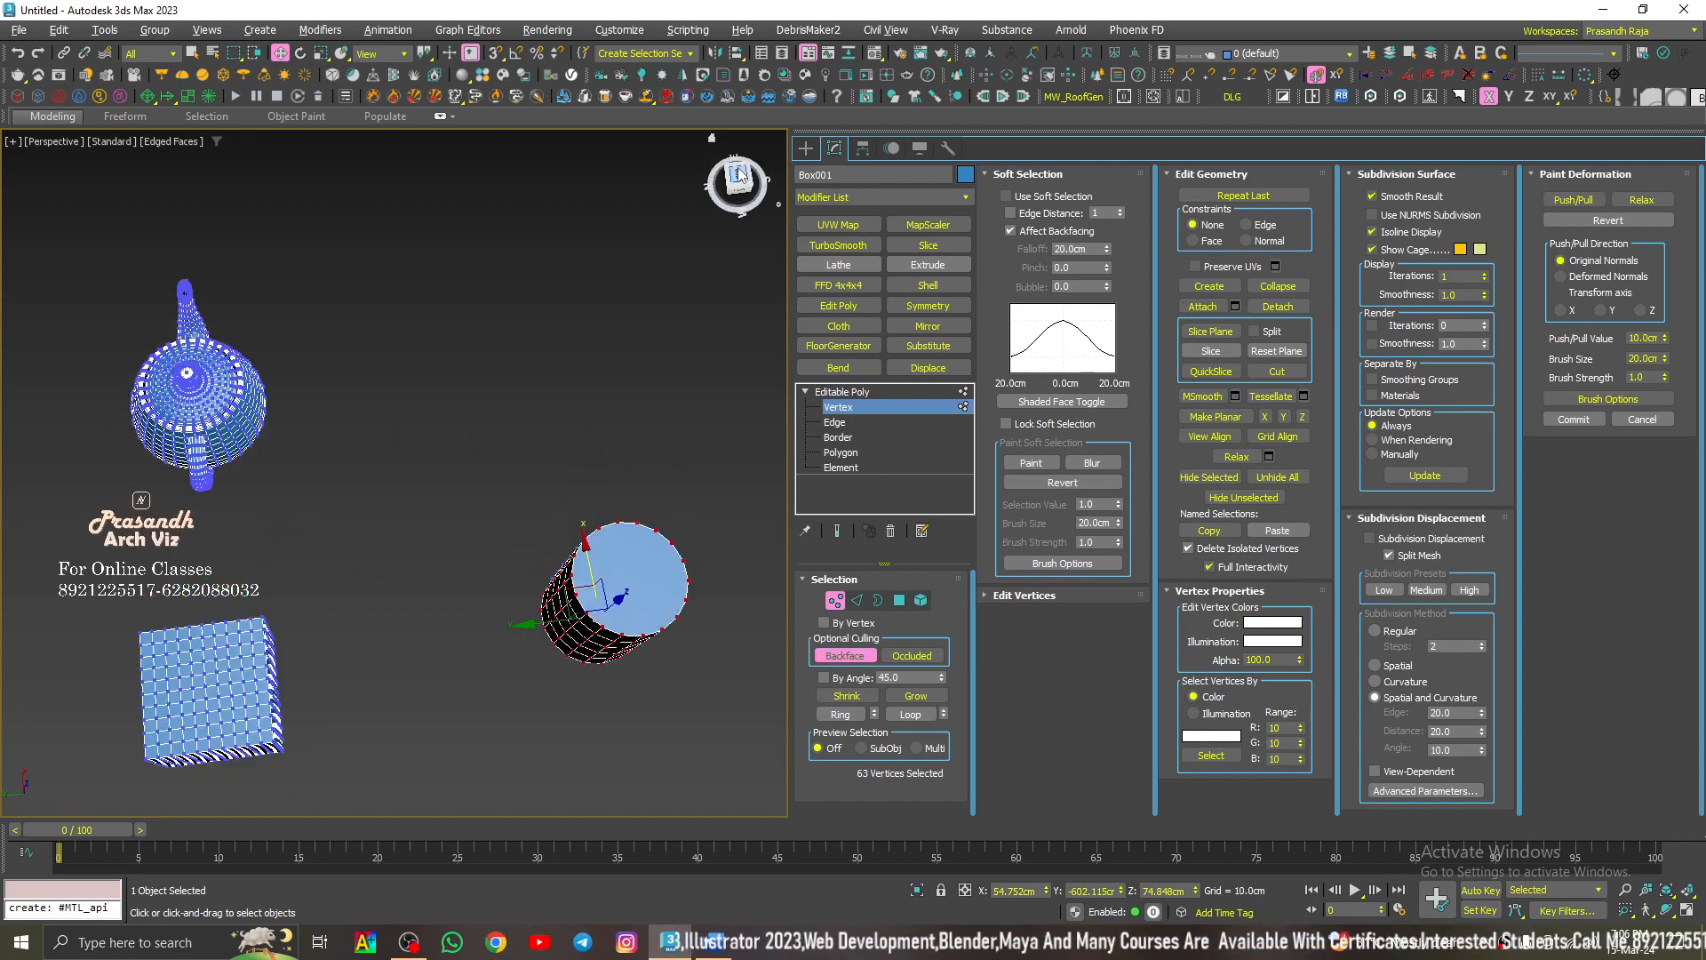
scroll(523, 415, "up", 5)
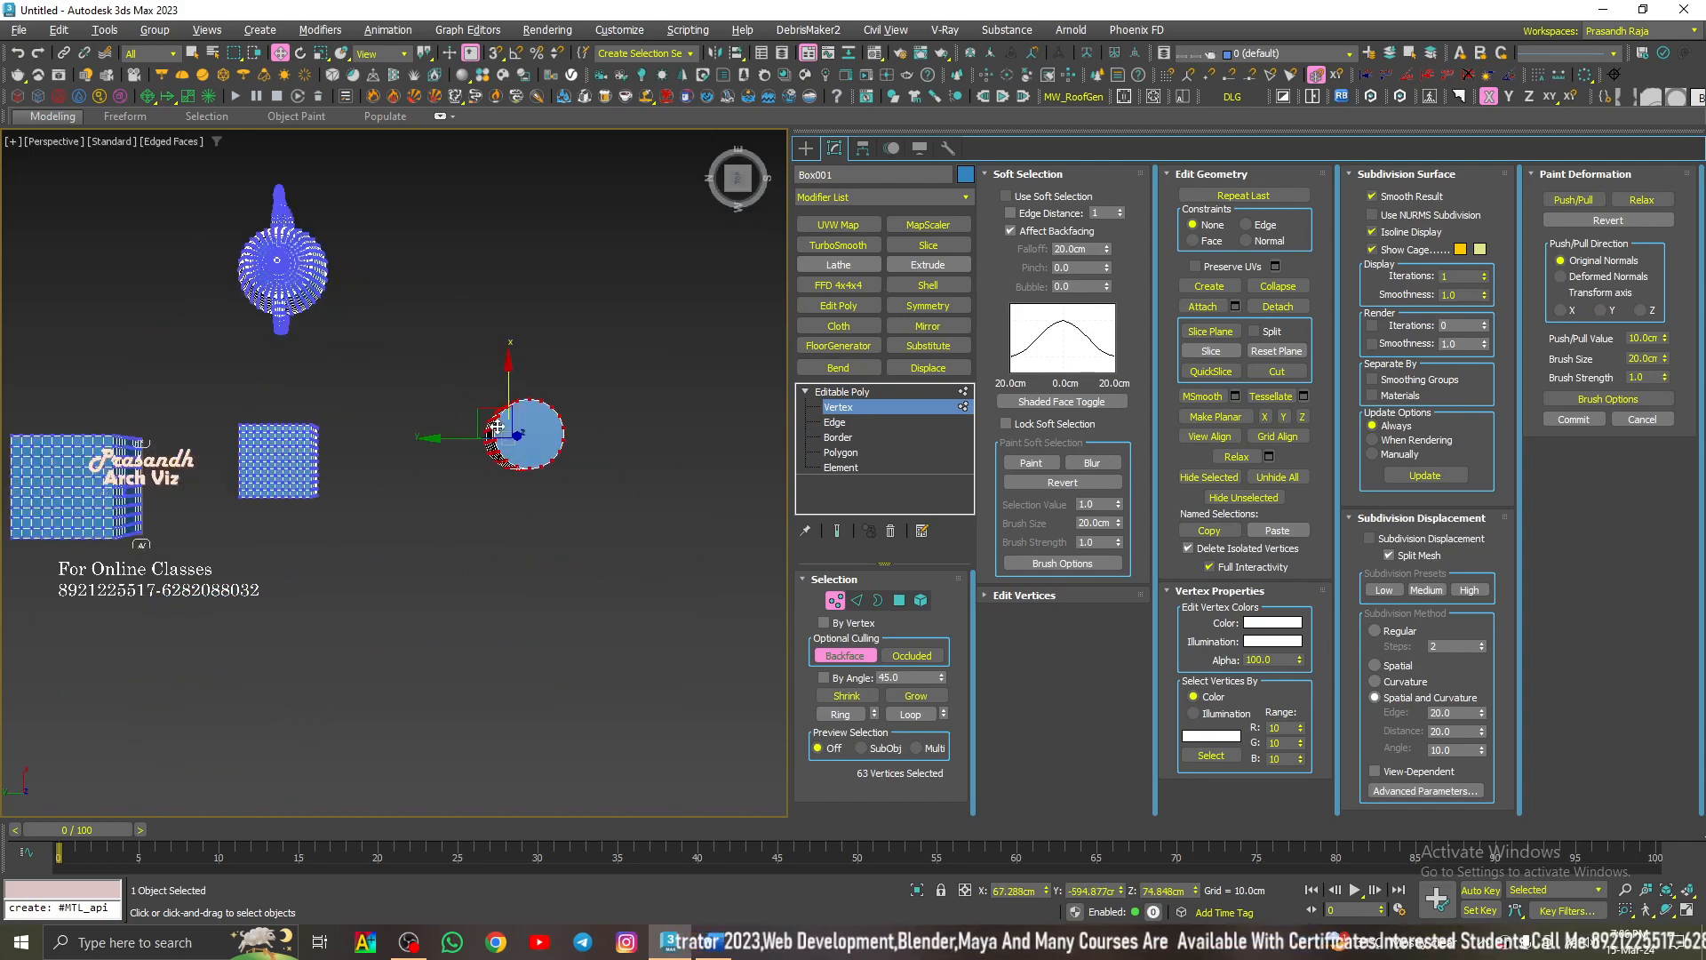
middle_click_drag(524, 446, 554, 310, "alt")
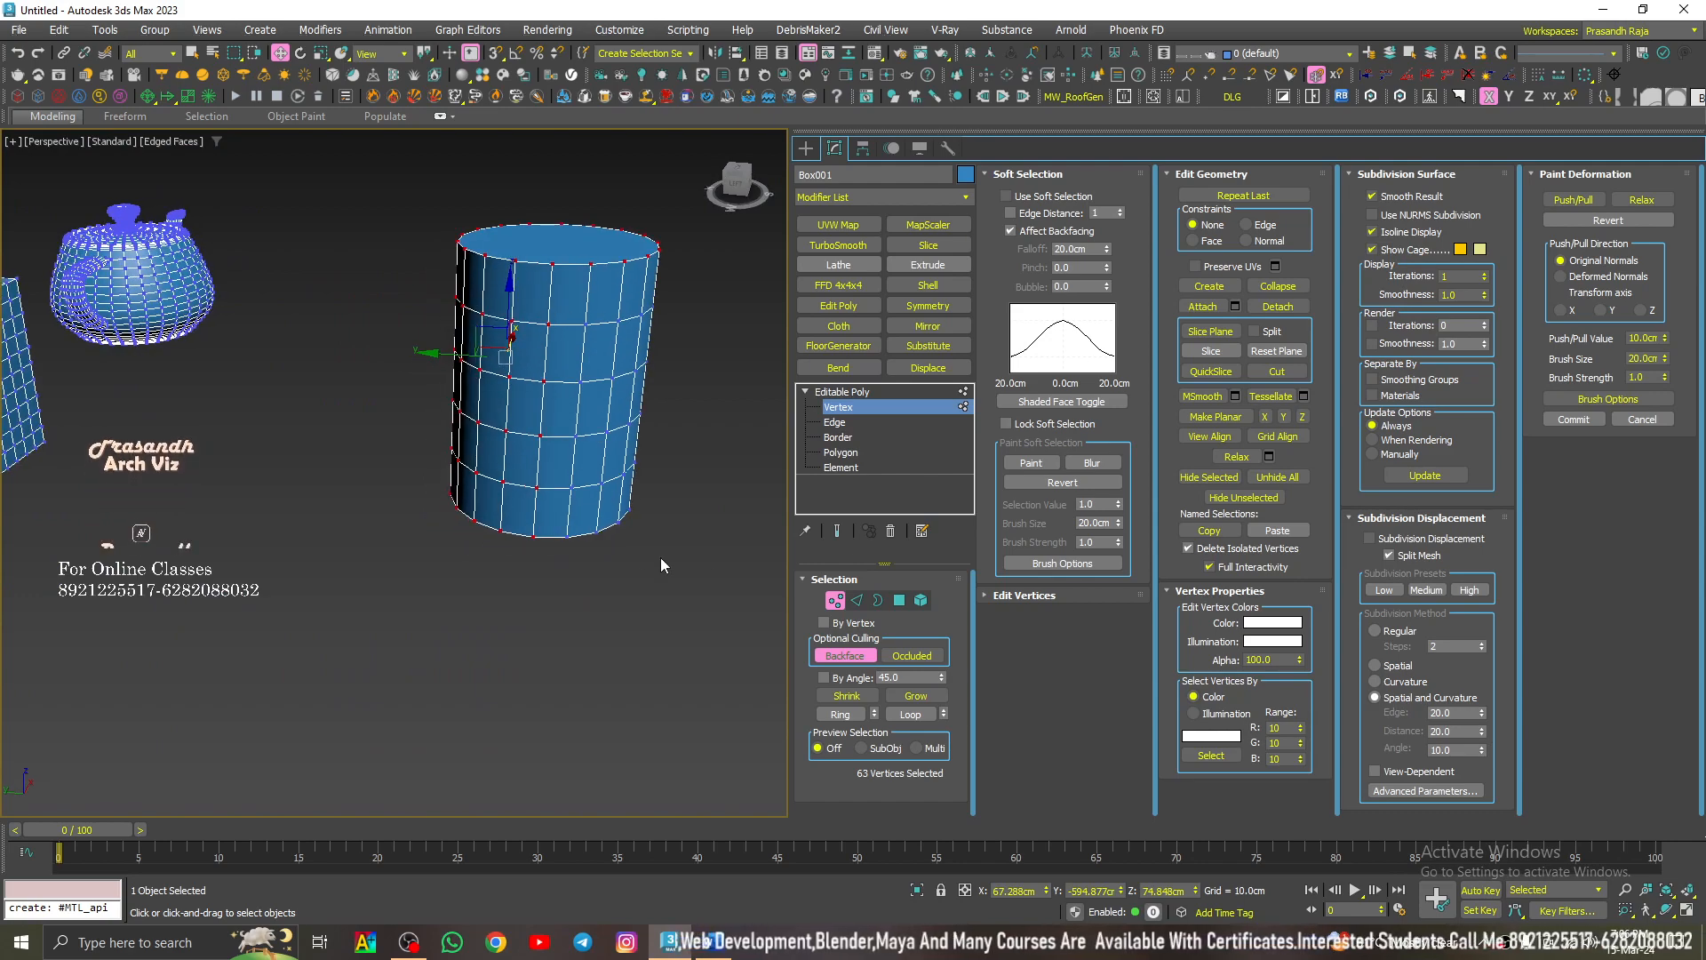
left_click_drag(429, 144, 429, 143)
middle_click_drag(538, 297, 658, 304, "alt")
scroll(446, 238, "up", 3)
scroll(445, 238, "up", 2)
middle_click_drag(445, 239, 473, 402)
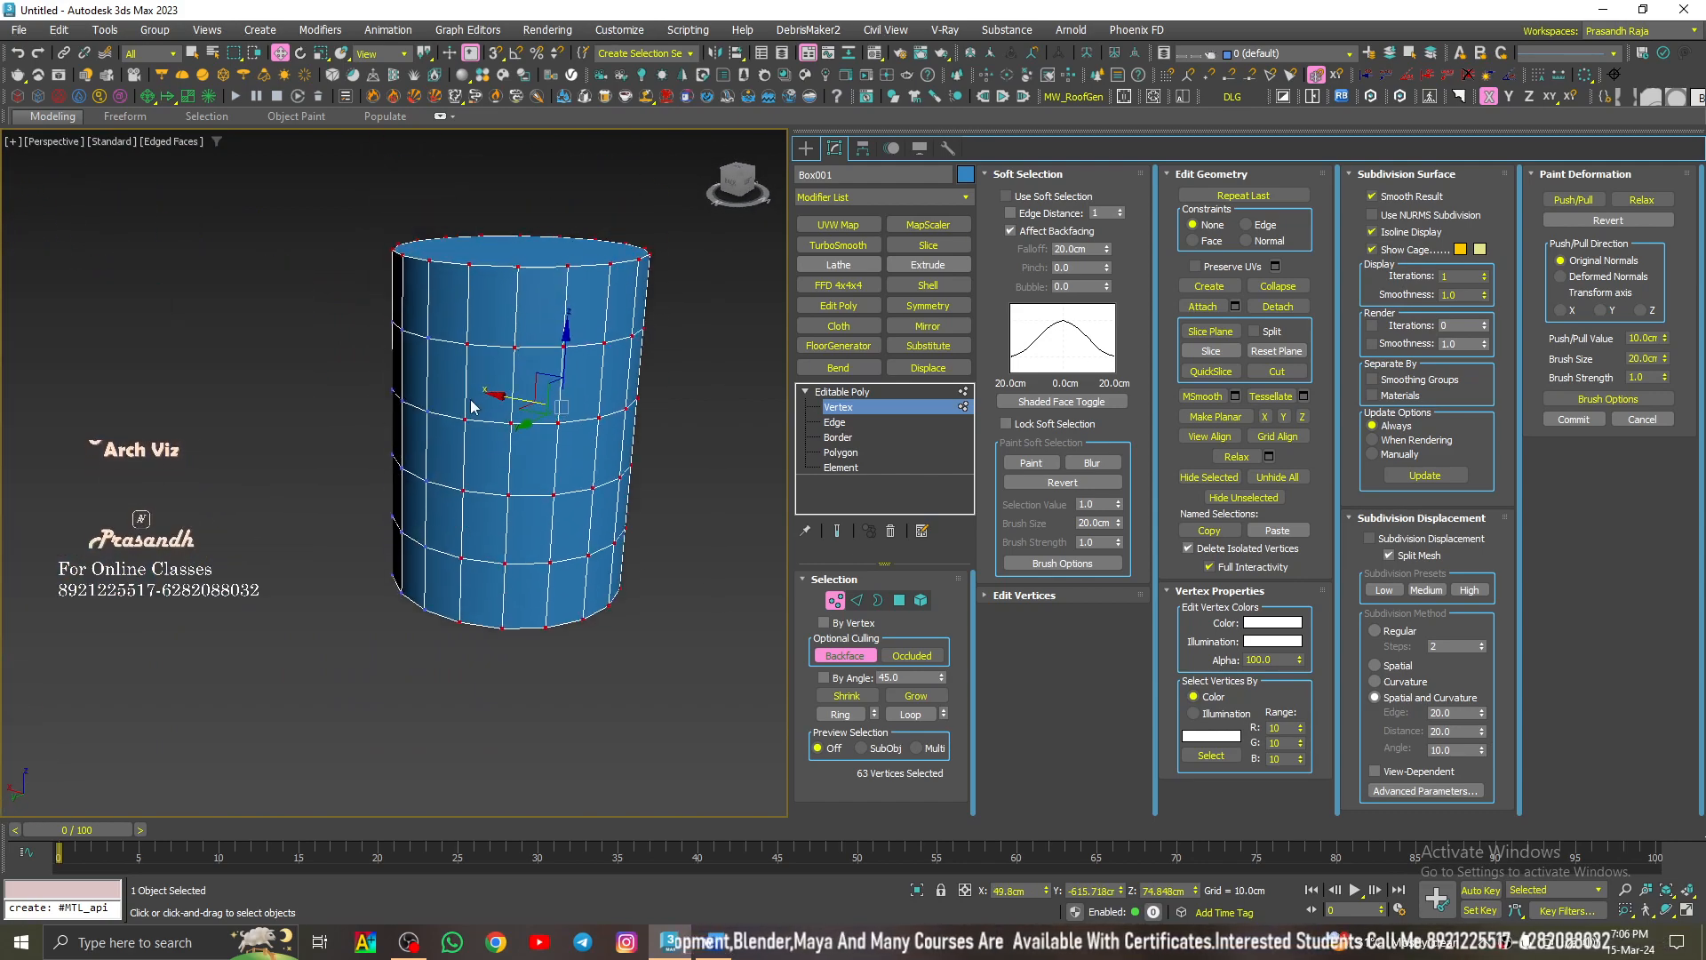
left_click(749, 181)
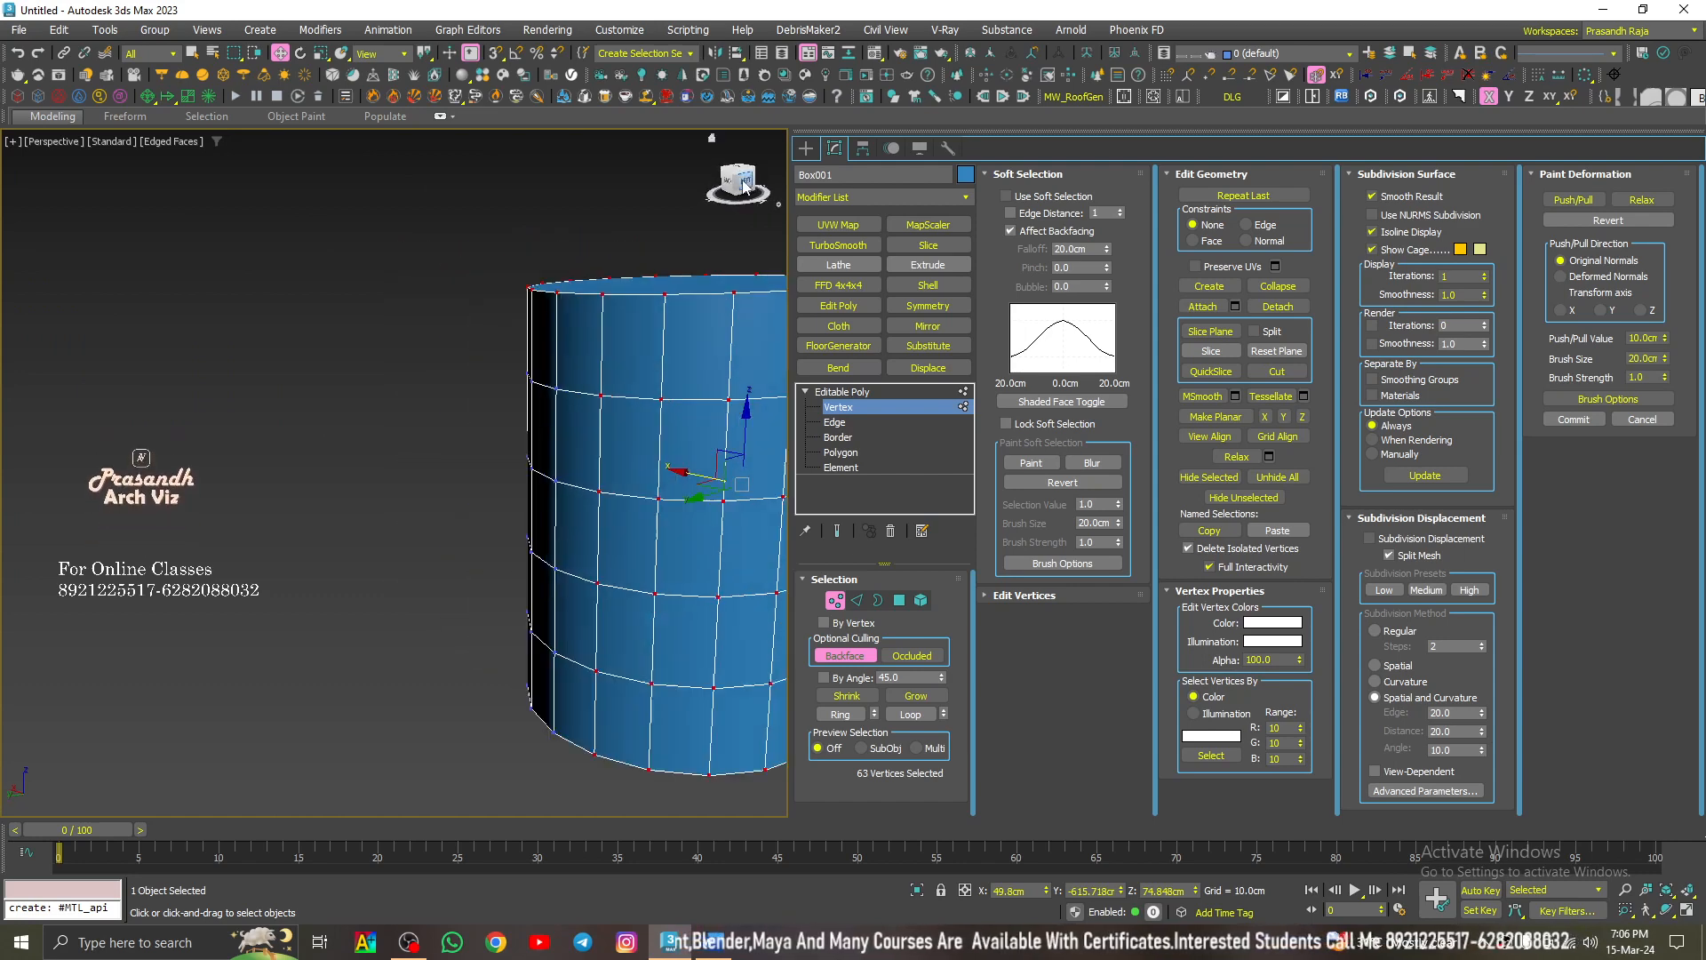
key("f")
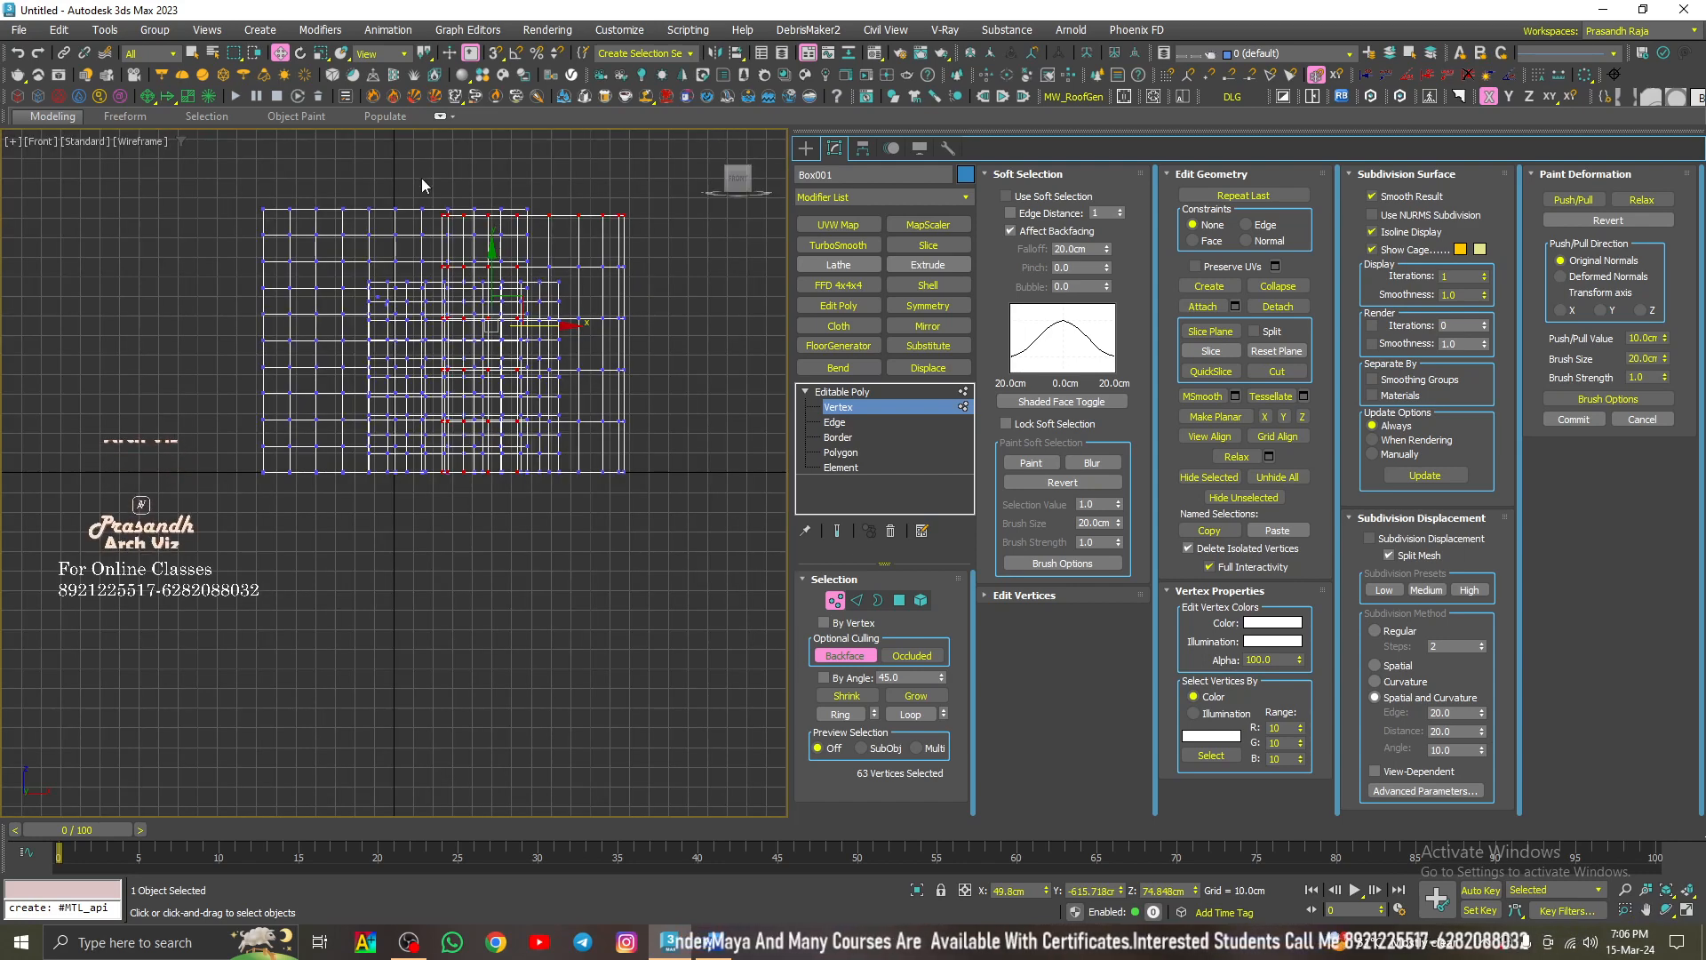
left_click_drag(420, 177, 770, 639)
left_click(689, 496)
key("p")
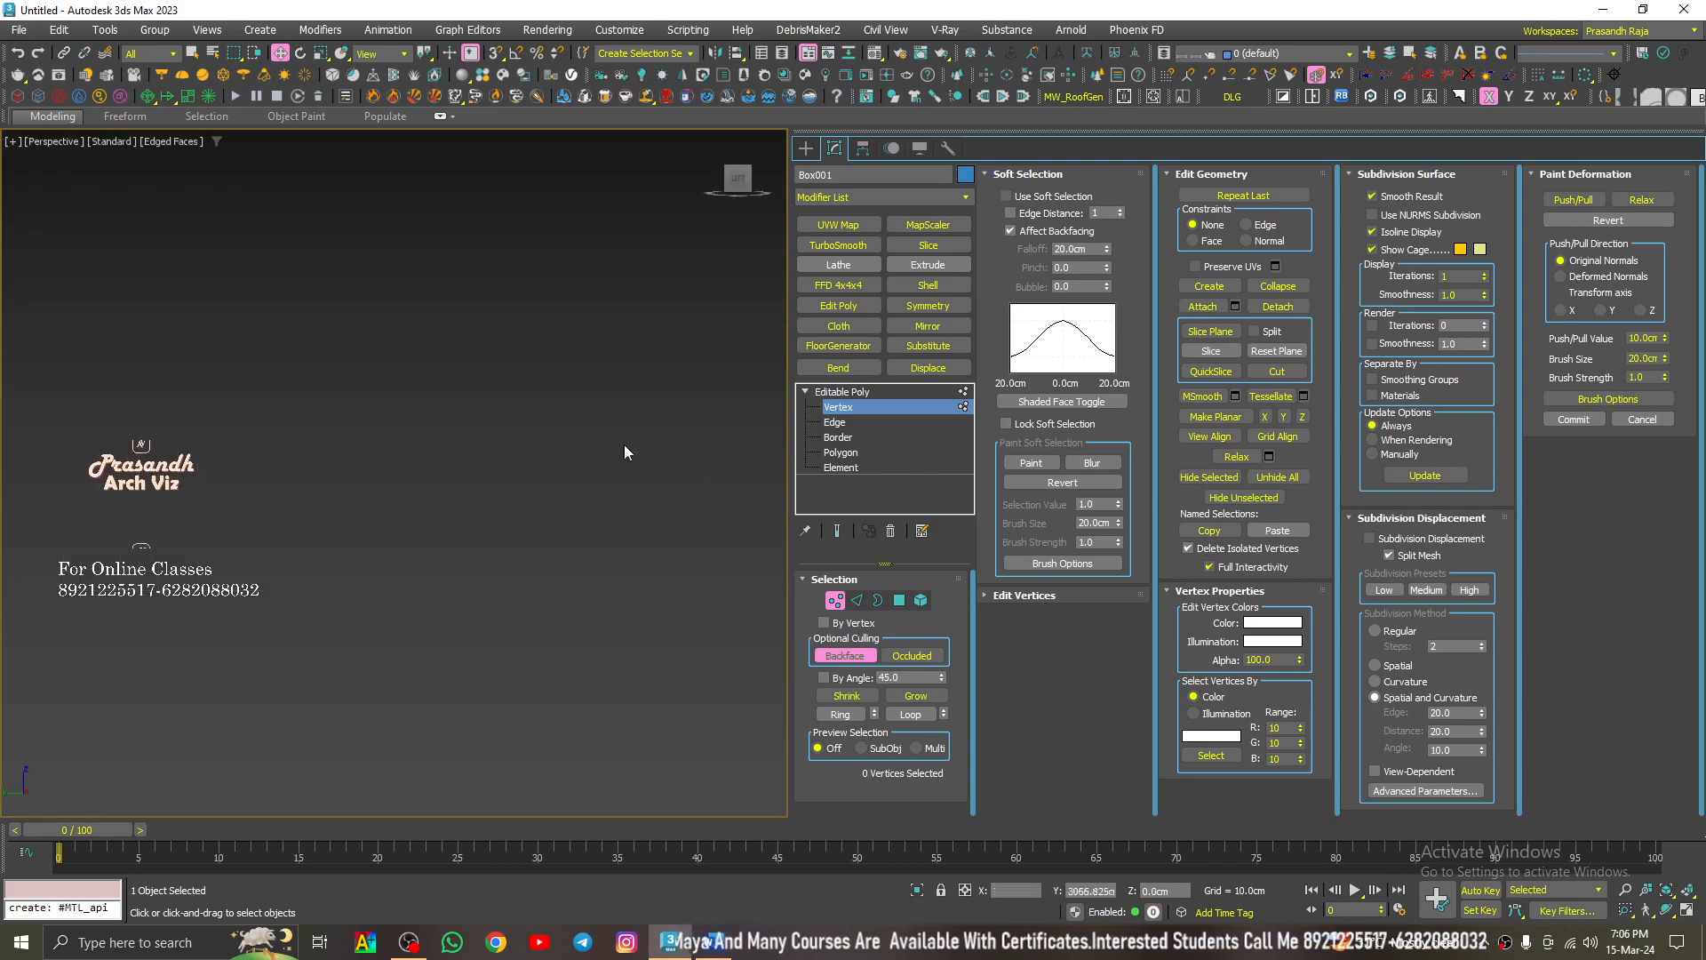
Step: Select the vertices on one side of the cylinder and add those visible from a second side
middle_click_drag(519, 416, 419, 332, "alt")
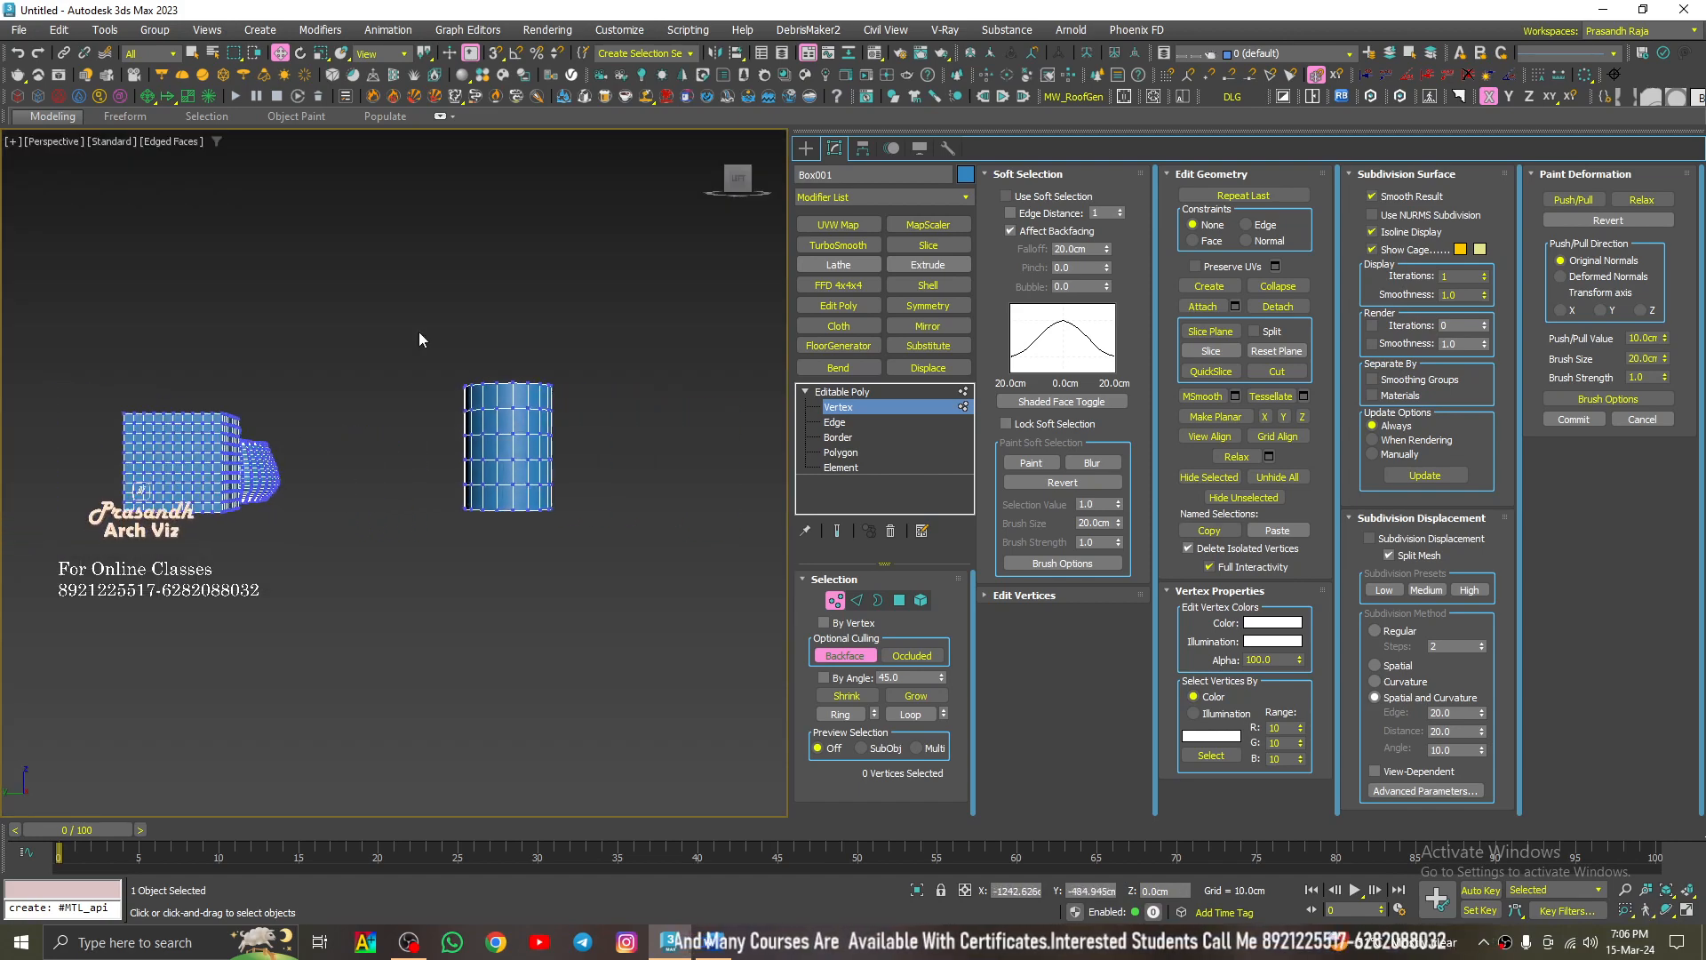
left_click_drag(408, 274, 666, 616)
middle_click_drag(502, 444, 721, 482, "alt")
key("z")
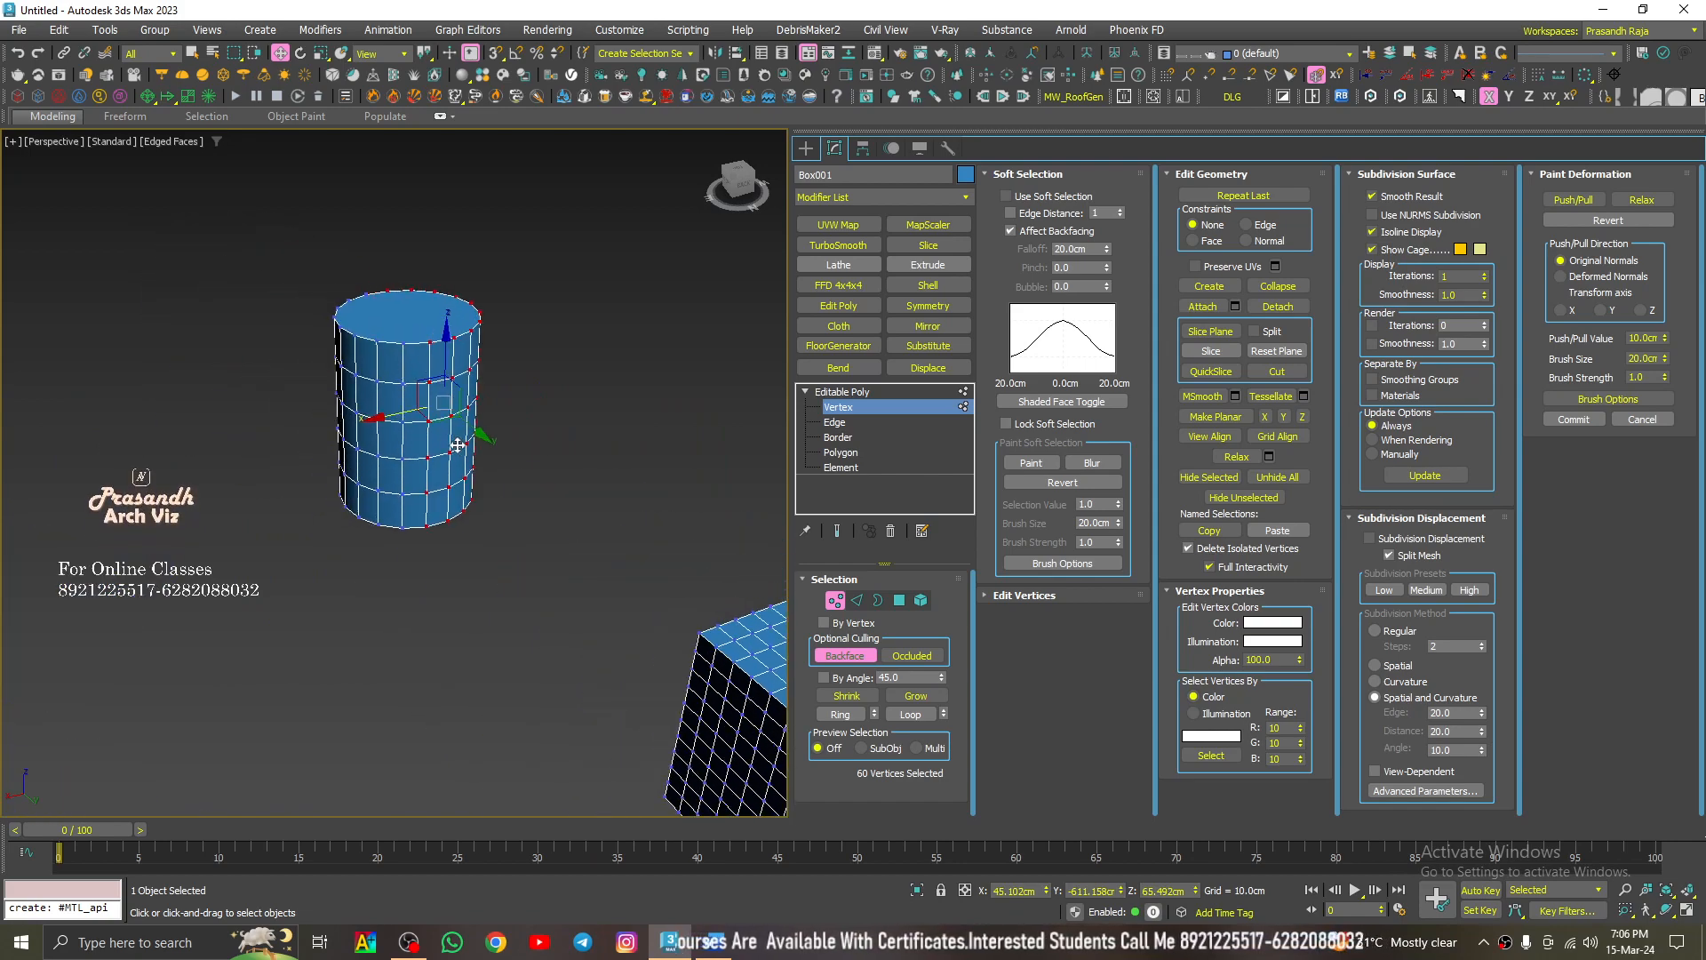
left_click_drag(225, 249, 615, 606)
middle_click_drag(434, 499, 531, 472, "alt")
key("z")
Step: Add the cylinder's remaining vertices to the selection and check from all around that the whole cylinder is included
left_click_drag(190, 267, 655, 718)
middle_click_drag(593, 700, 563, 507, "alt")
scroll(491, 594, "up", 2)
scroll(363, 607, "down", 6)
middle_click_drag(364, 607, 414, 553, "alt")
scroll(552, 568, "down", 4)
key("z")
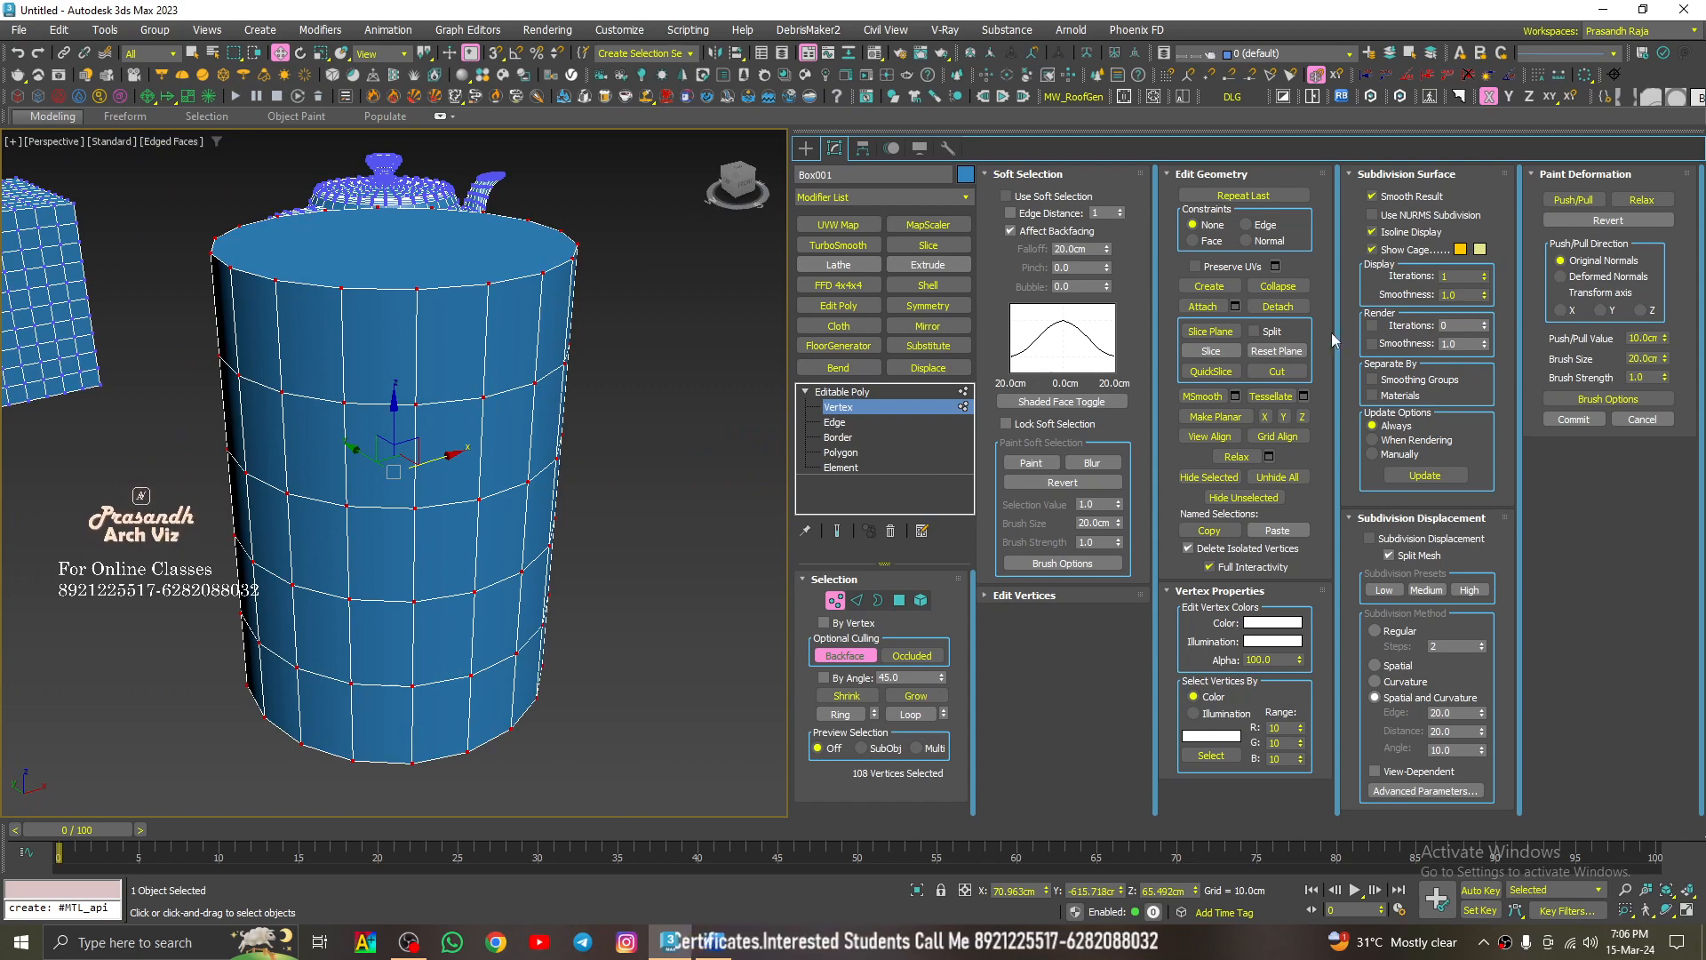
Step: Detach the cylinder's selected vertices as a separate object, leave vertex editing and select the detached cylinder
left_click(1278, 306)
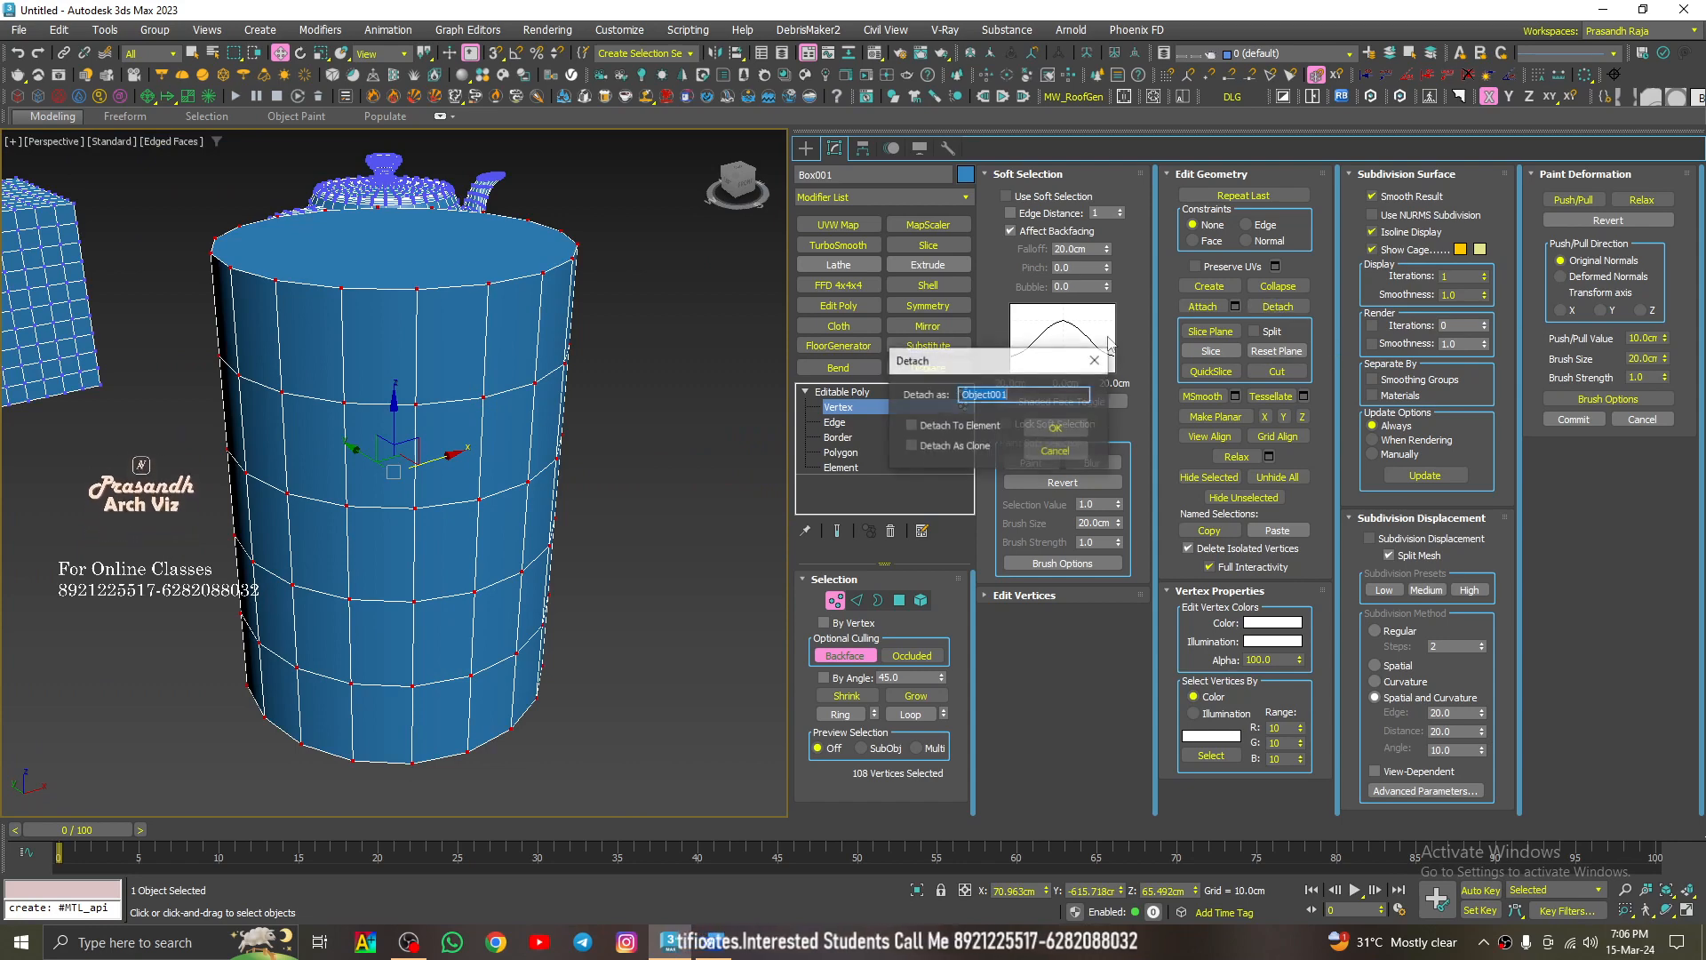
left_click(1061, 428)
left_click(806, 148)
scroll(529, 480, "down", 3)
left_click(526, 477)
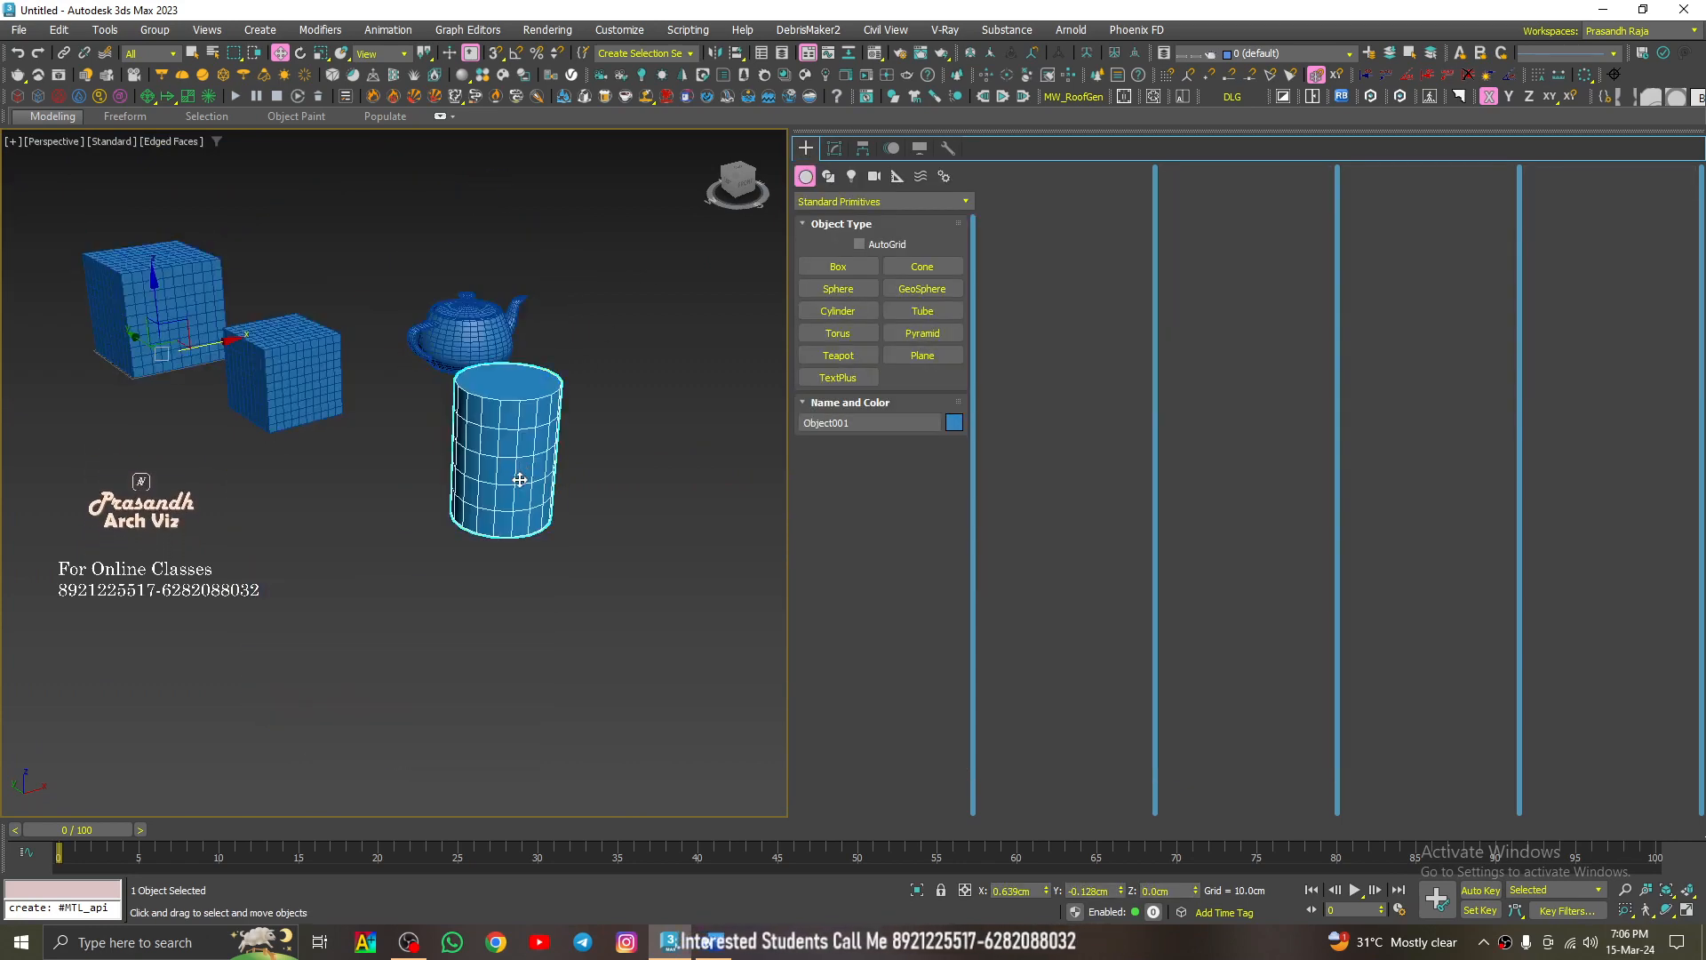
Step: Move the detached cylinder along the negative X axis, away from the two cubes and the teapot
scroll(478, 504, "down", 4)
left_click(380, 480)
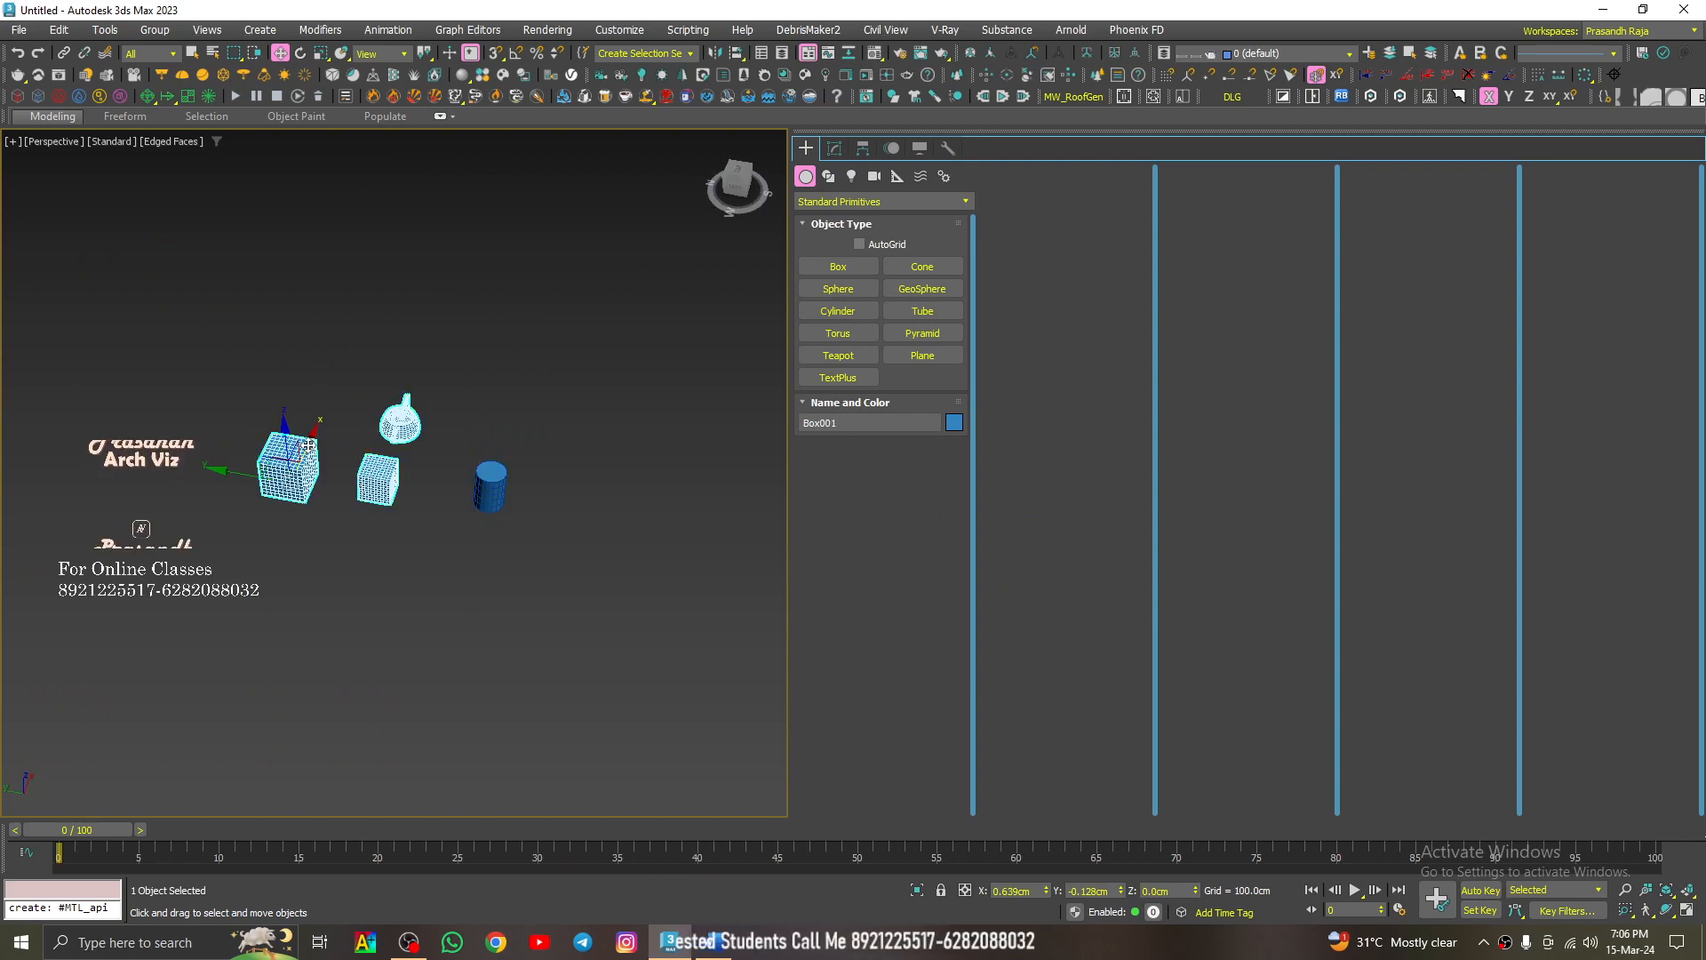
left_click_drag(313, 433, 300, 506)
left_click(491, 487)
Step: Select the combined cubes-and-teapot object and enter its Vertex sub-object level
left_click(380, 474)
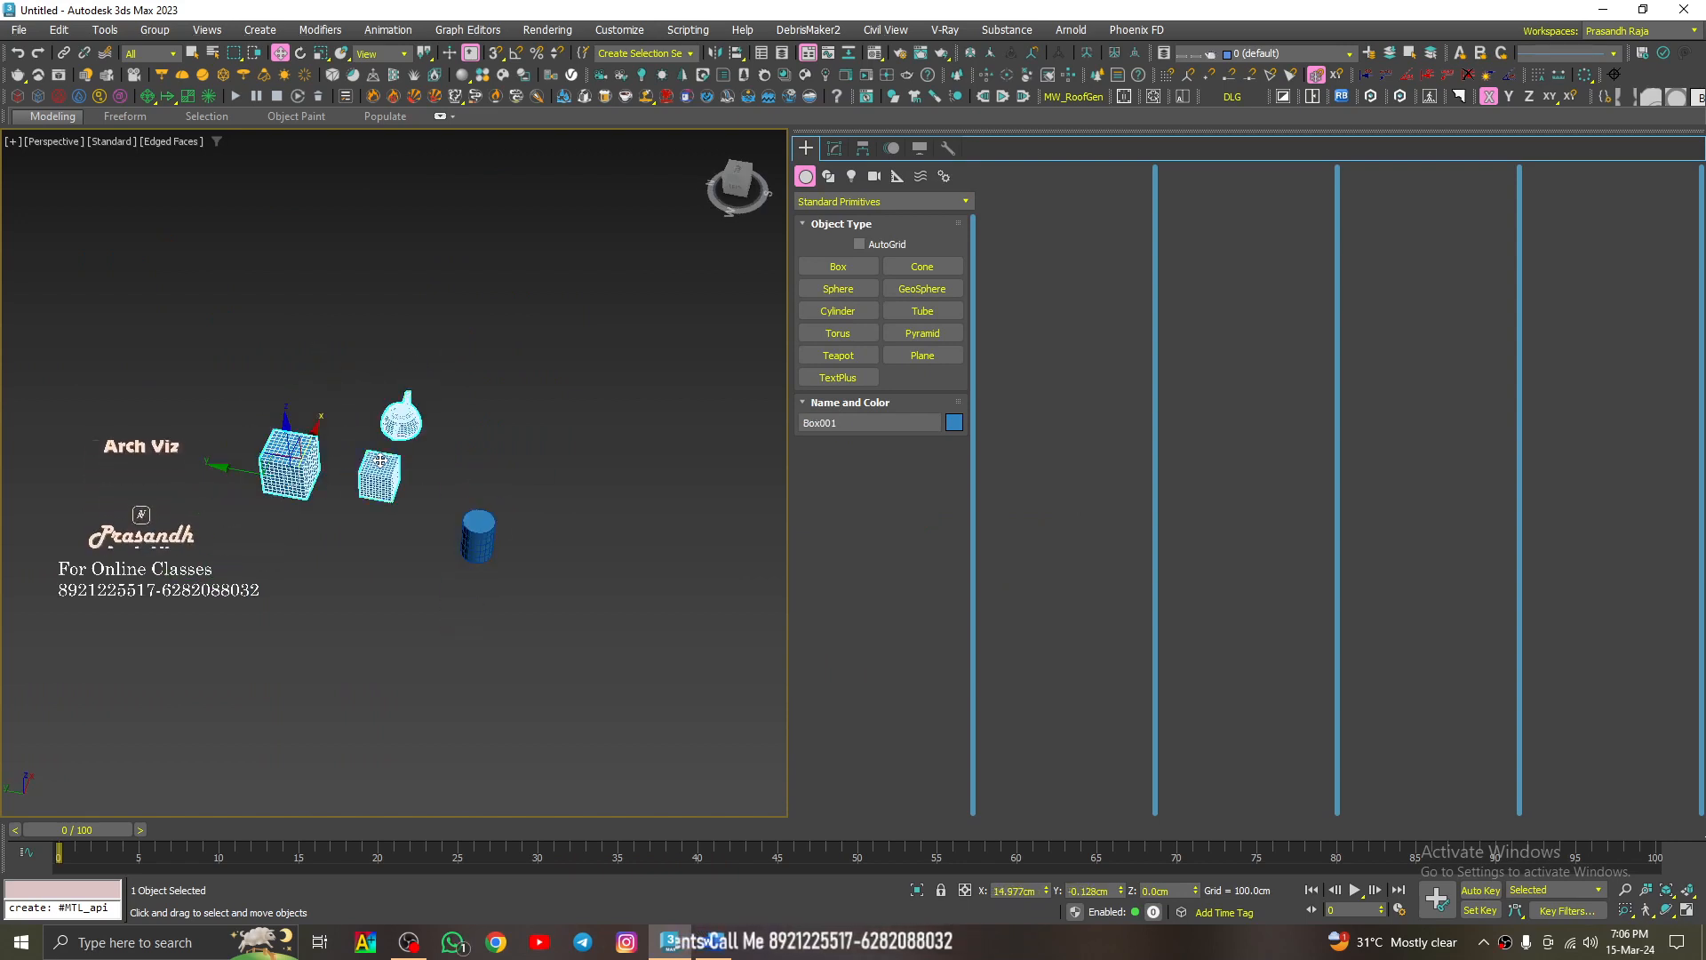
scroll(377, 457, "up", 5)
scroll(498, 534, "down", 5)
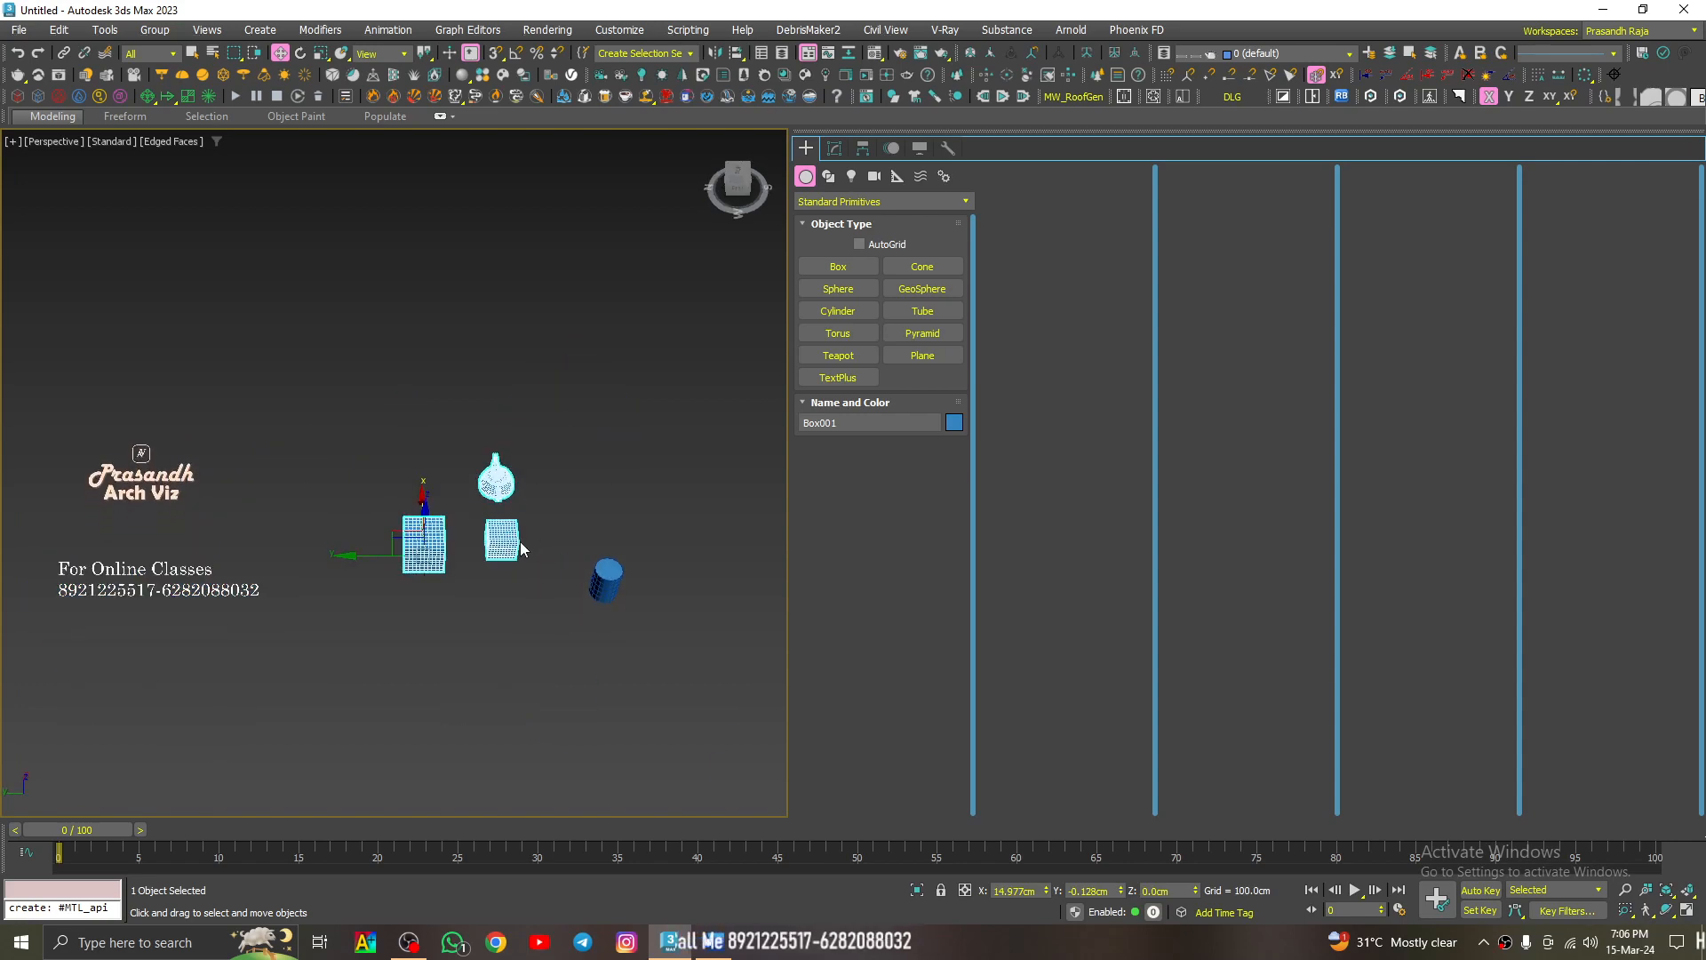
scroll(521, 547, "up", 5)
key("4")
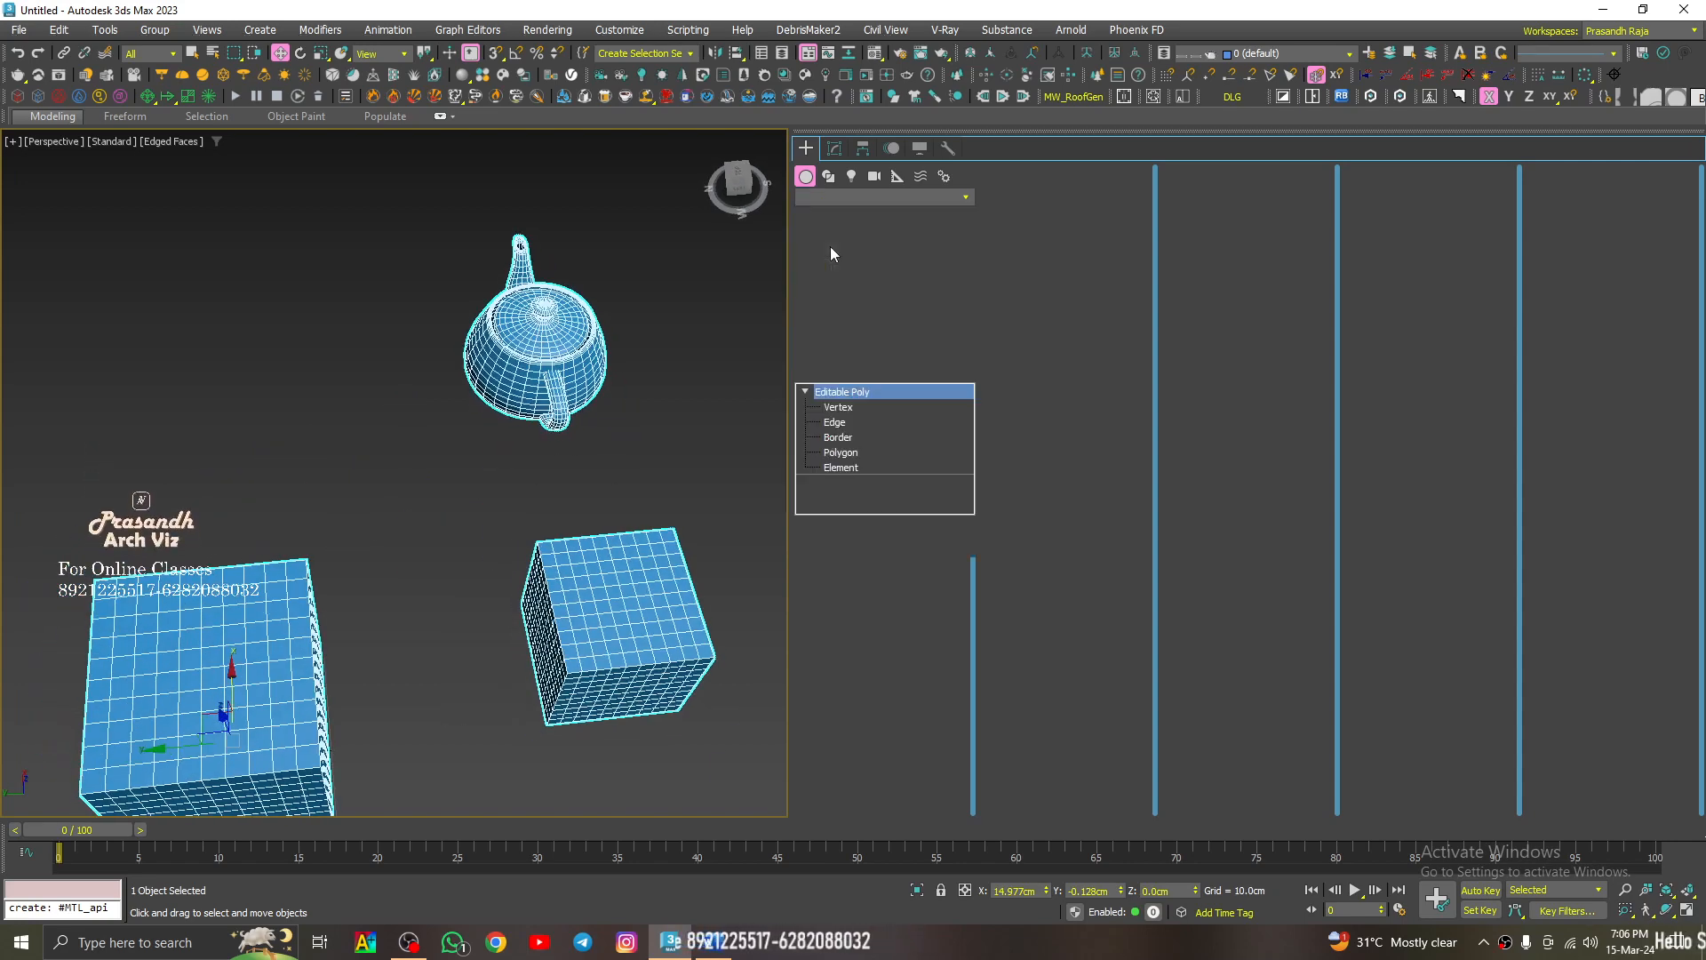
middle_click_drag(518, 433, 449, 504)
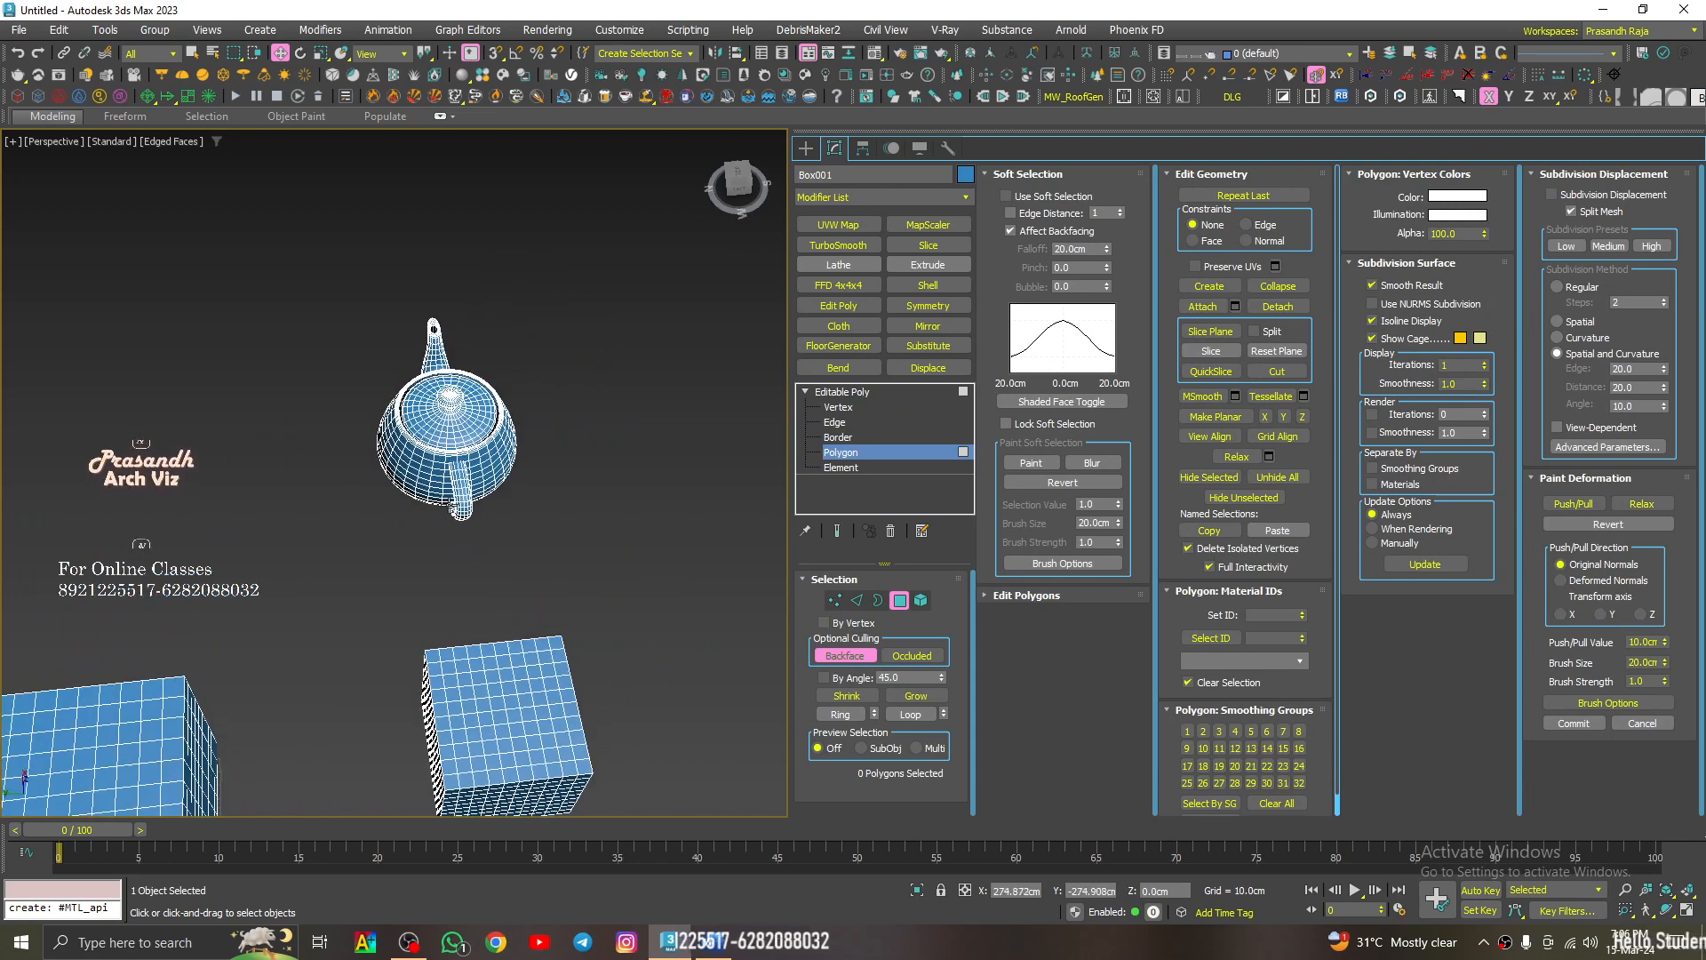
key("1")
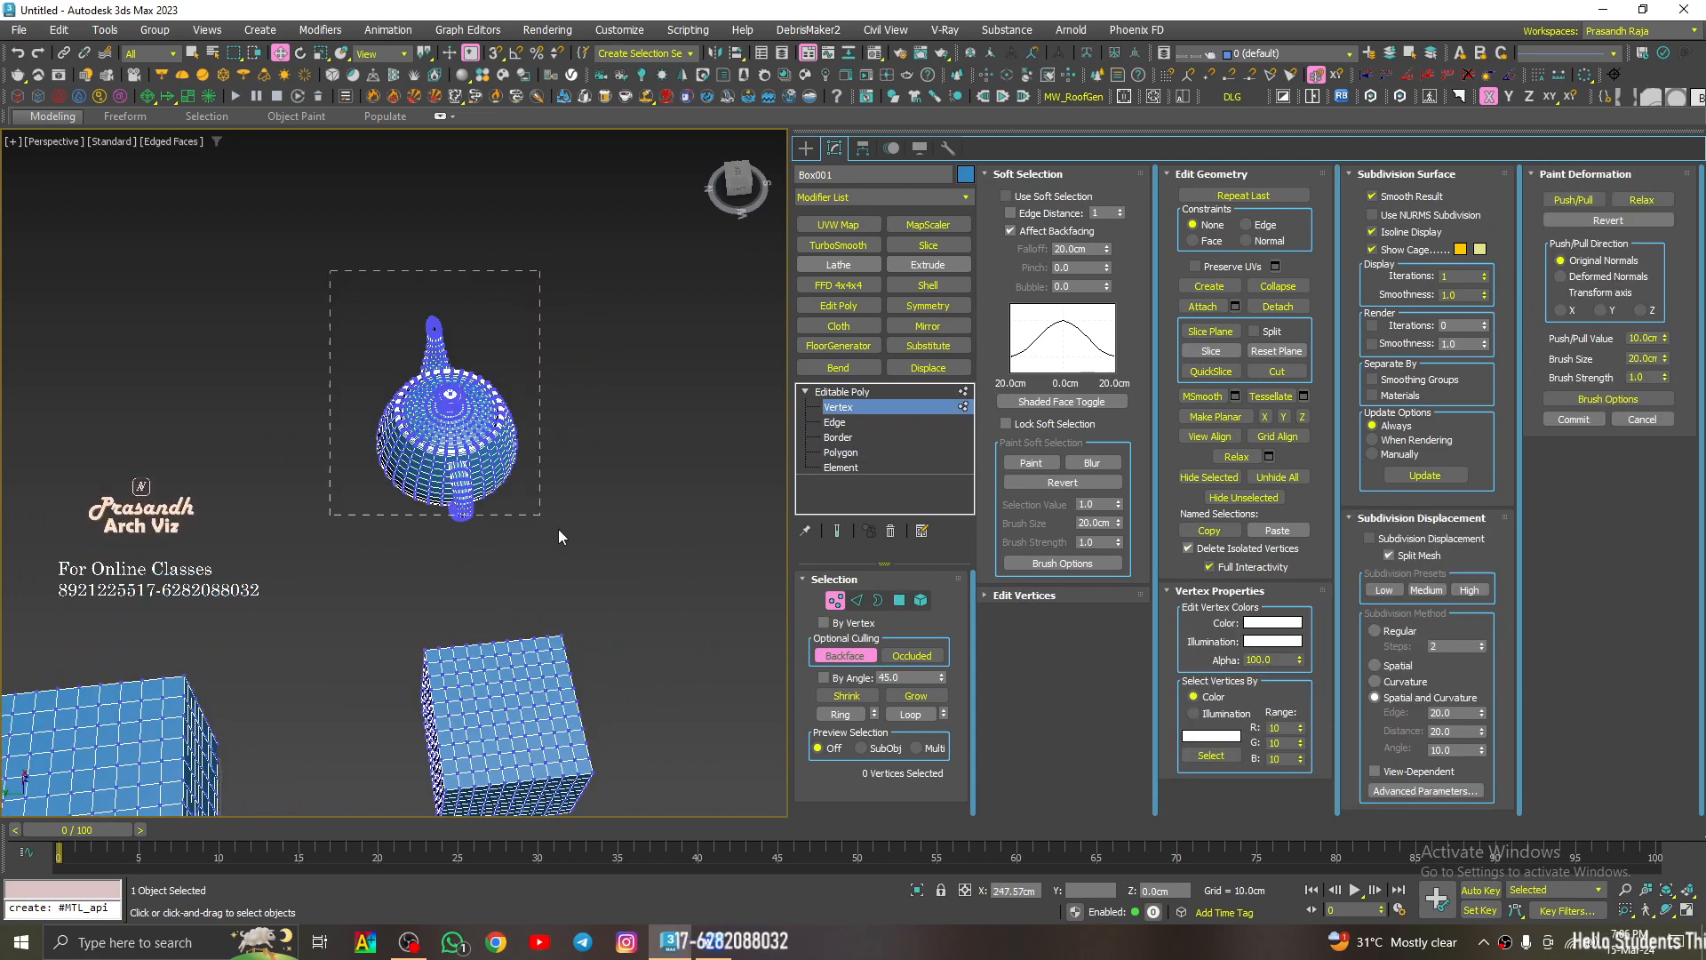
Step: Select the teapot's vertices with region selections taken from different viewing angles
left_click_drag(606, 578, 696, 594)
middle_click_drag(567, 542, 330, 403, "alt")
left_click_drag(291, 398, 748, 689)
middle_click_drag(518, 534, 775, 594, "alt")
scroll(569, 569, "up", 5)
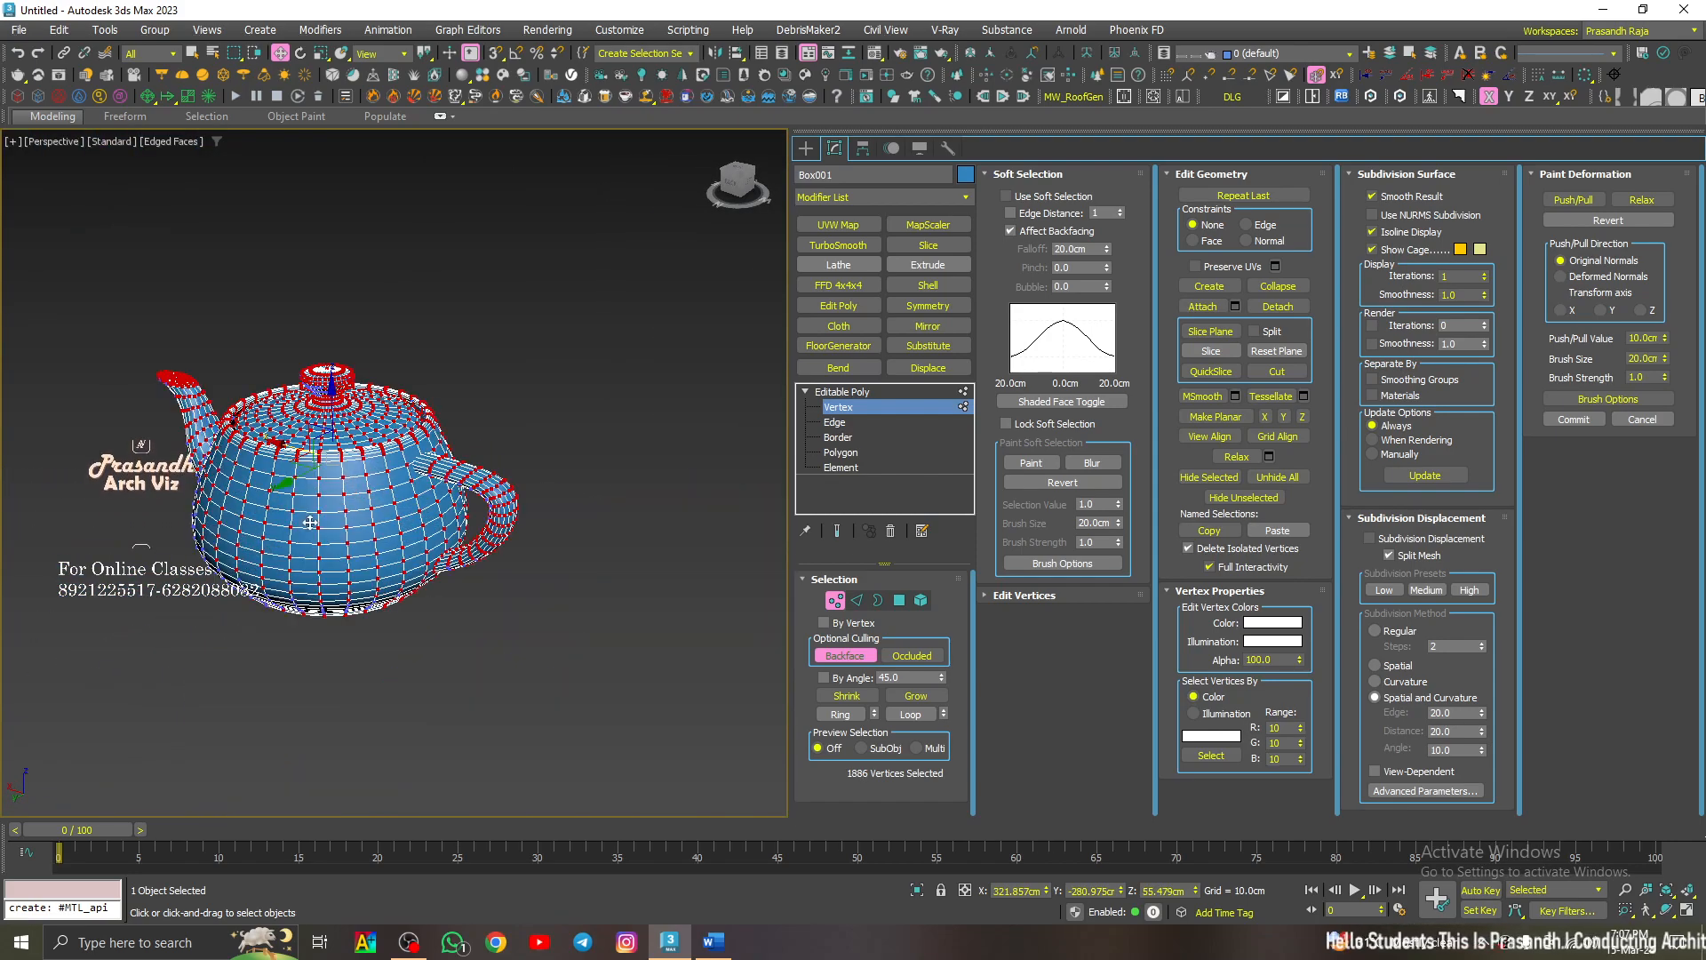
Step: Add the teapot's remaining vertices to the selection and check the whole teapot from several sides
middle_click_drag(560, 573, 419, 511, "alt")
middle_click_drag(231, 498, 711, 429)
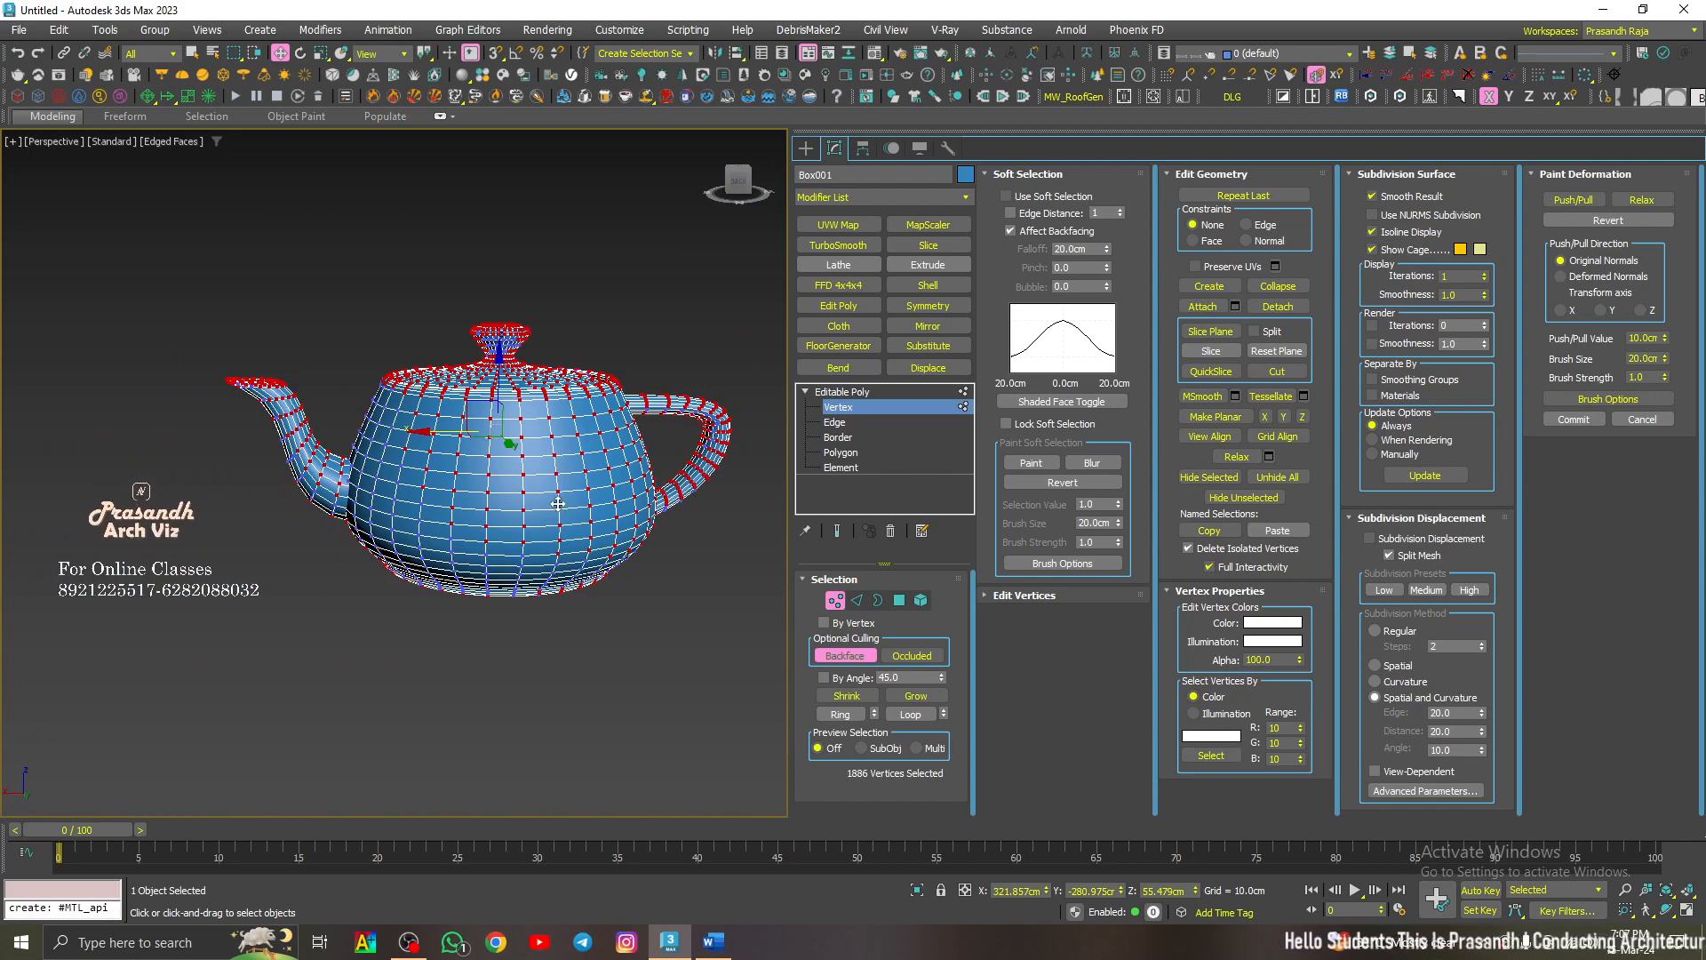
left_click_drag(754, 678, 754, 678, "ctrl")
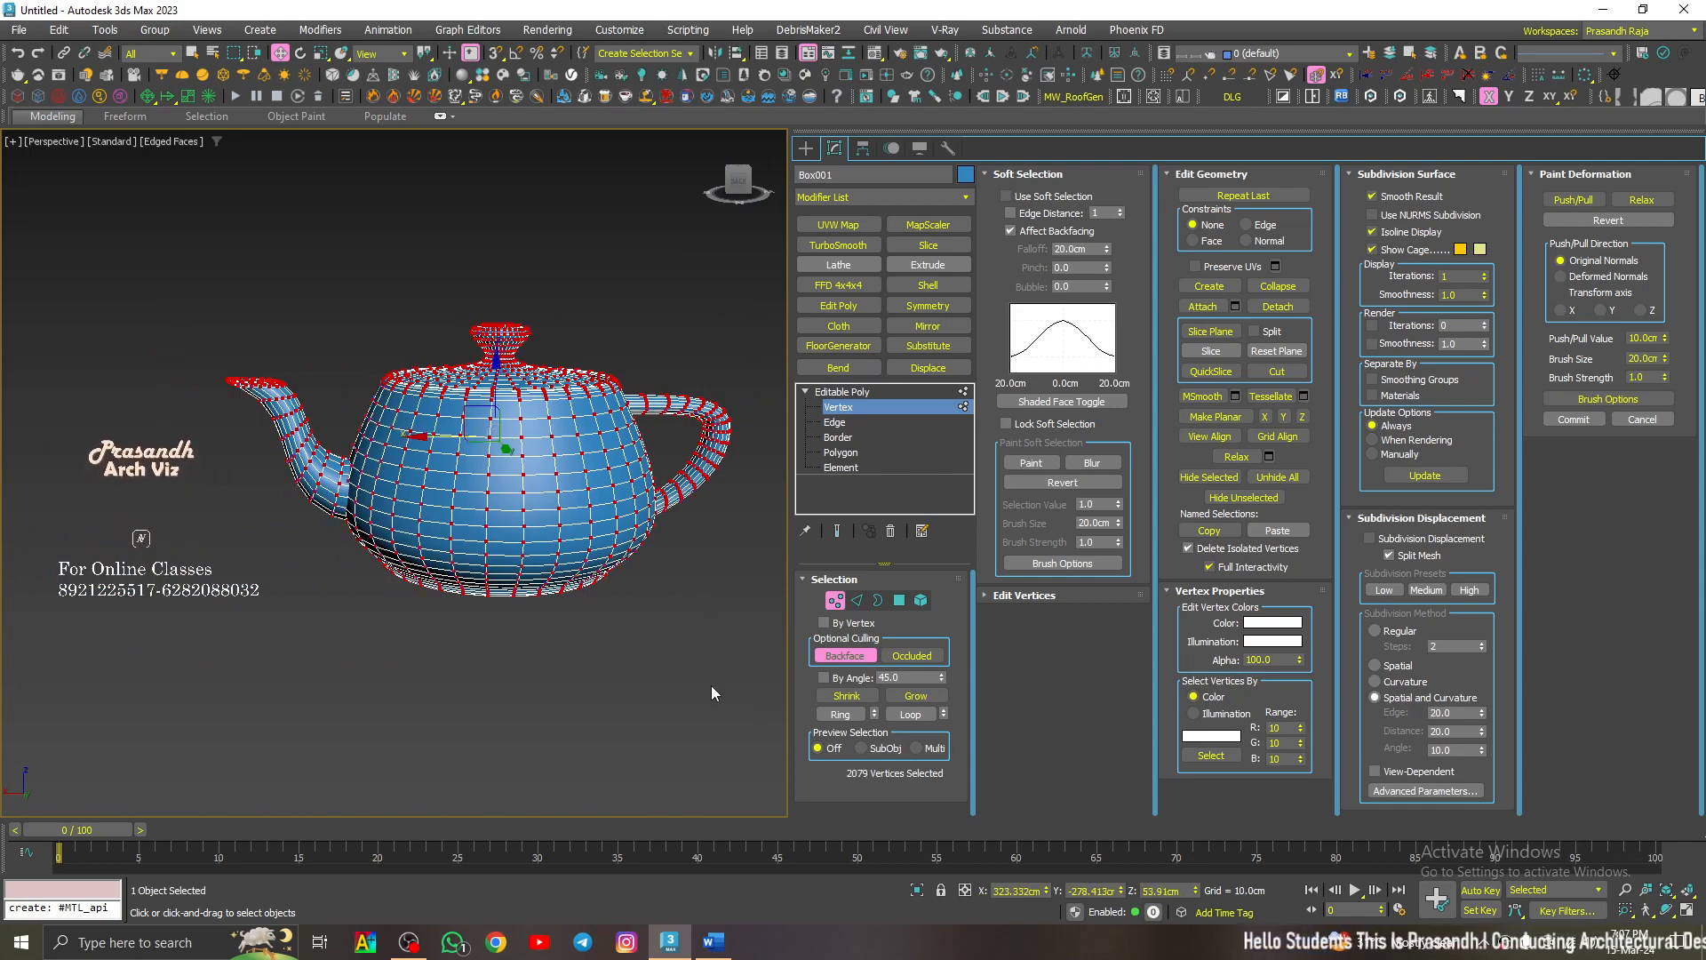
scroll(448, 640, "down", 5)
middle_click_drag(448, 639, 326, 628, "alt")
key("z")
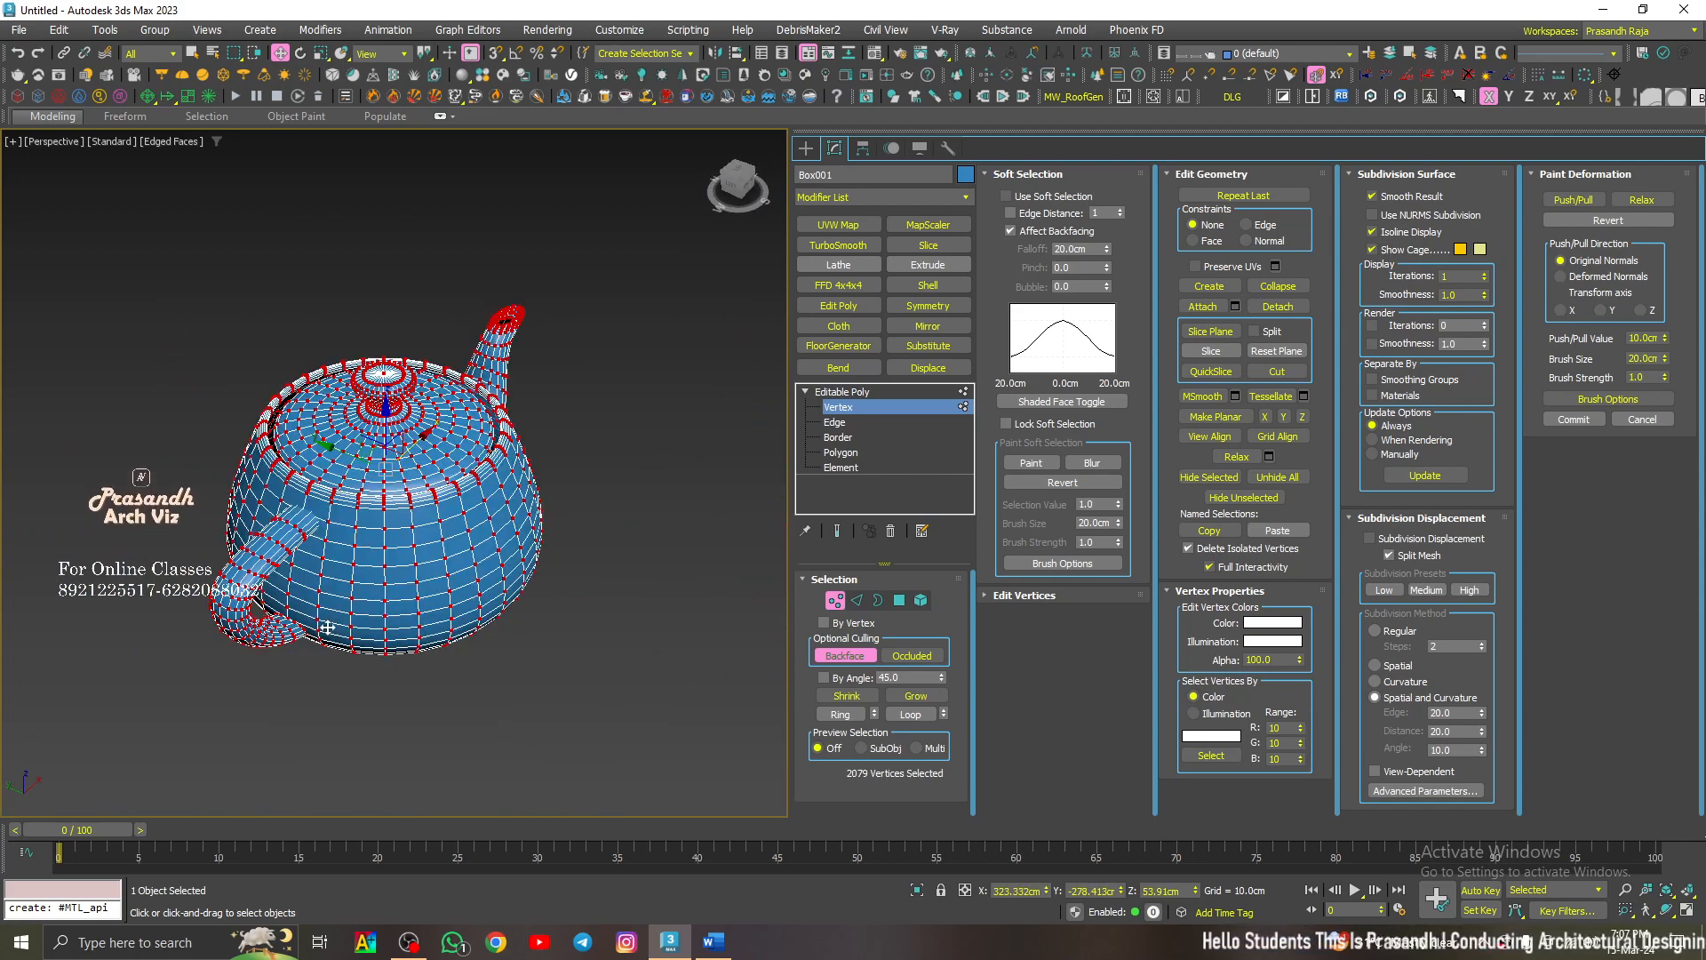
scroll(411, 581, "down", 5)
middle_click_drag(429, 579, 460, 566, "alt")
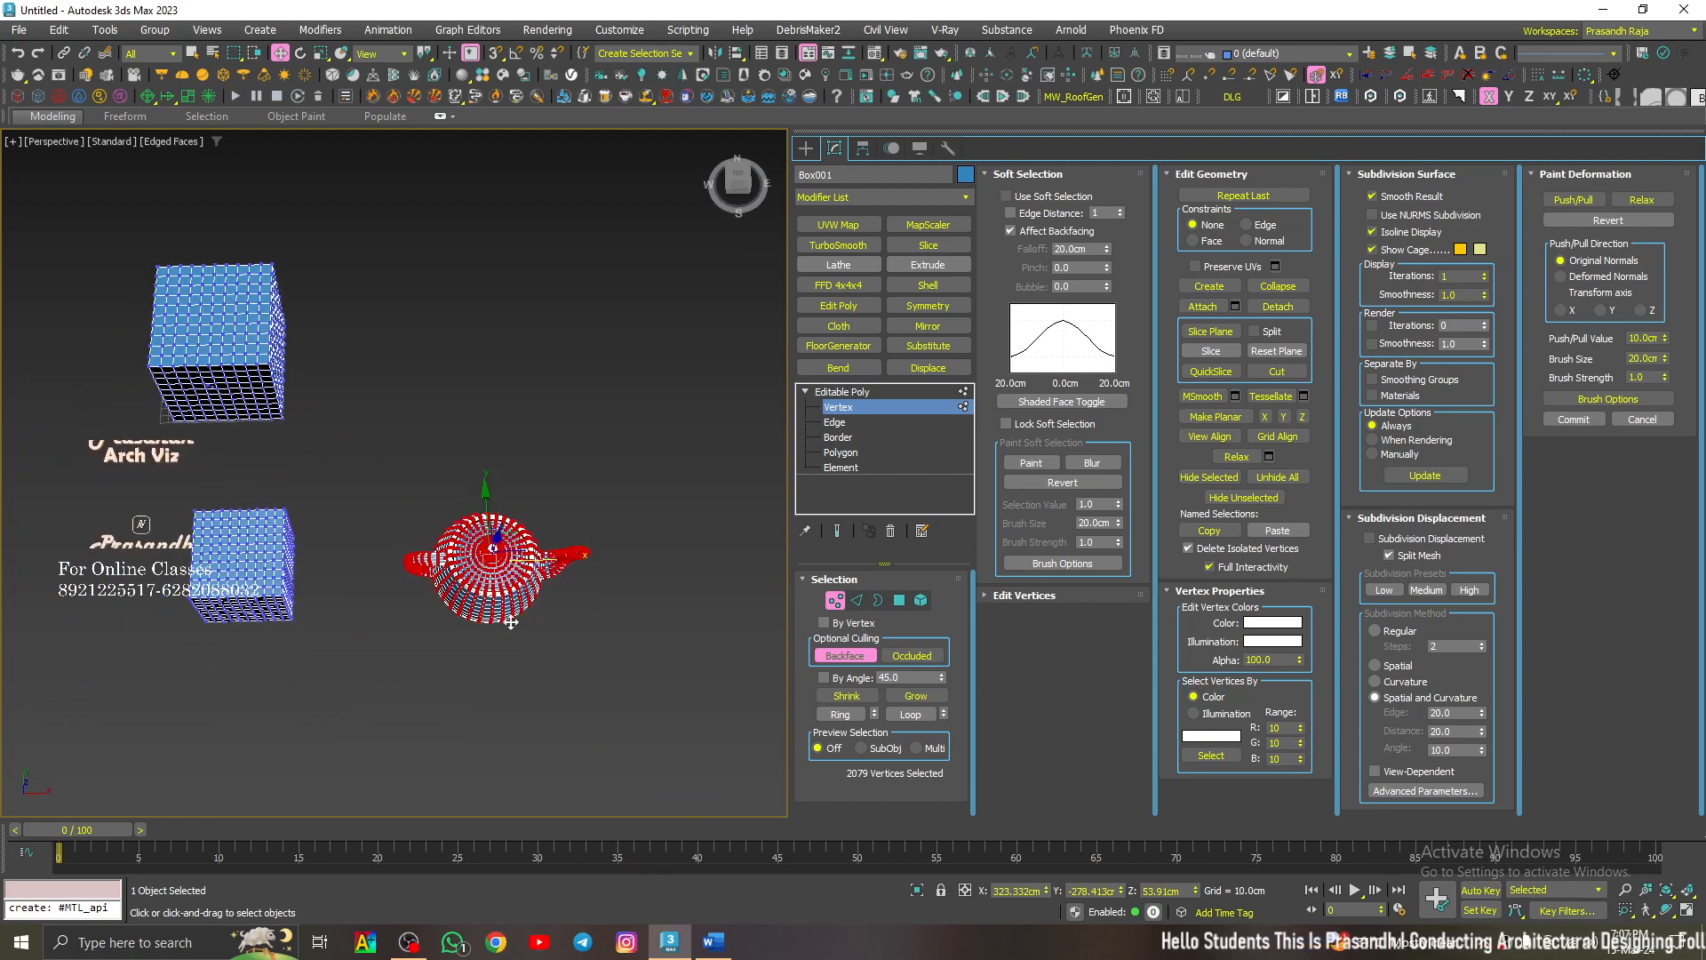
Step: Detach the teapot's selected vertices as a separate object with Detach As Clone enabled, and leave vertex editing
left_click(1278, 307)
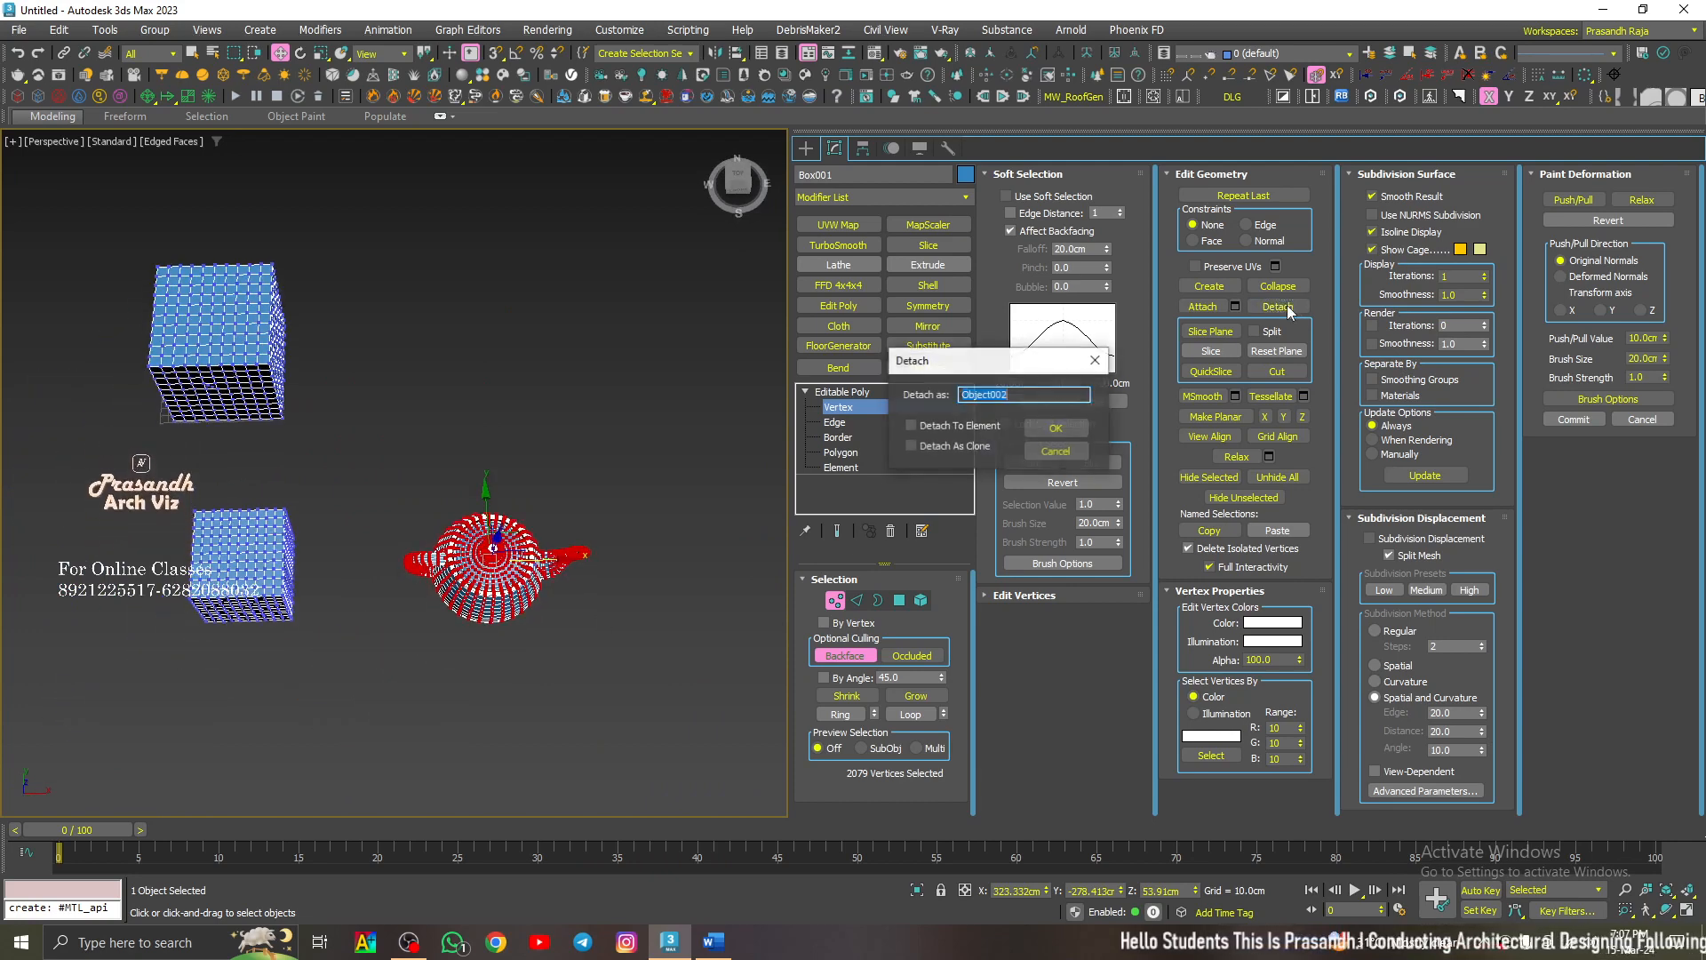
left_click(950, 449)
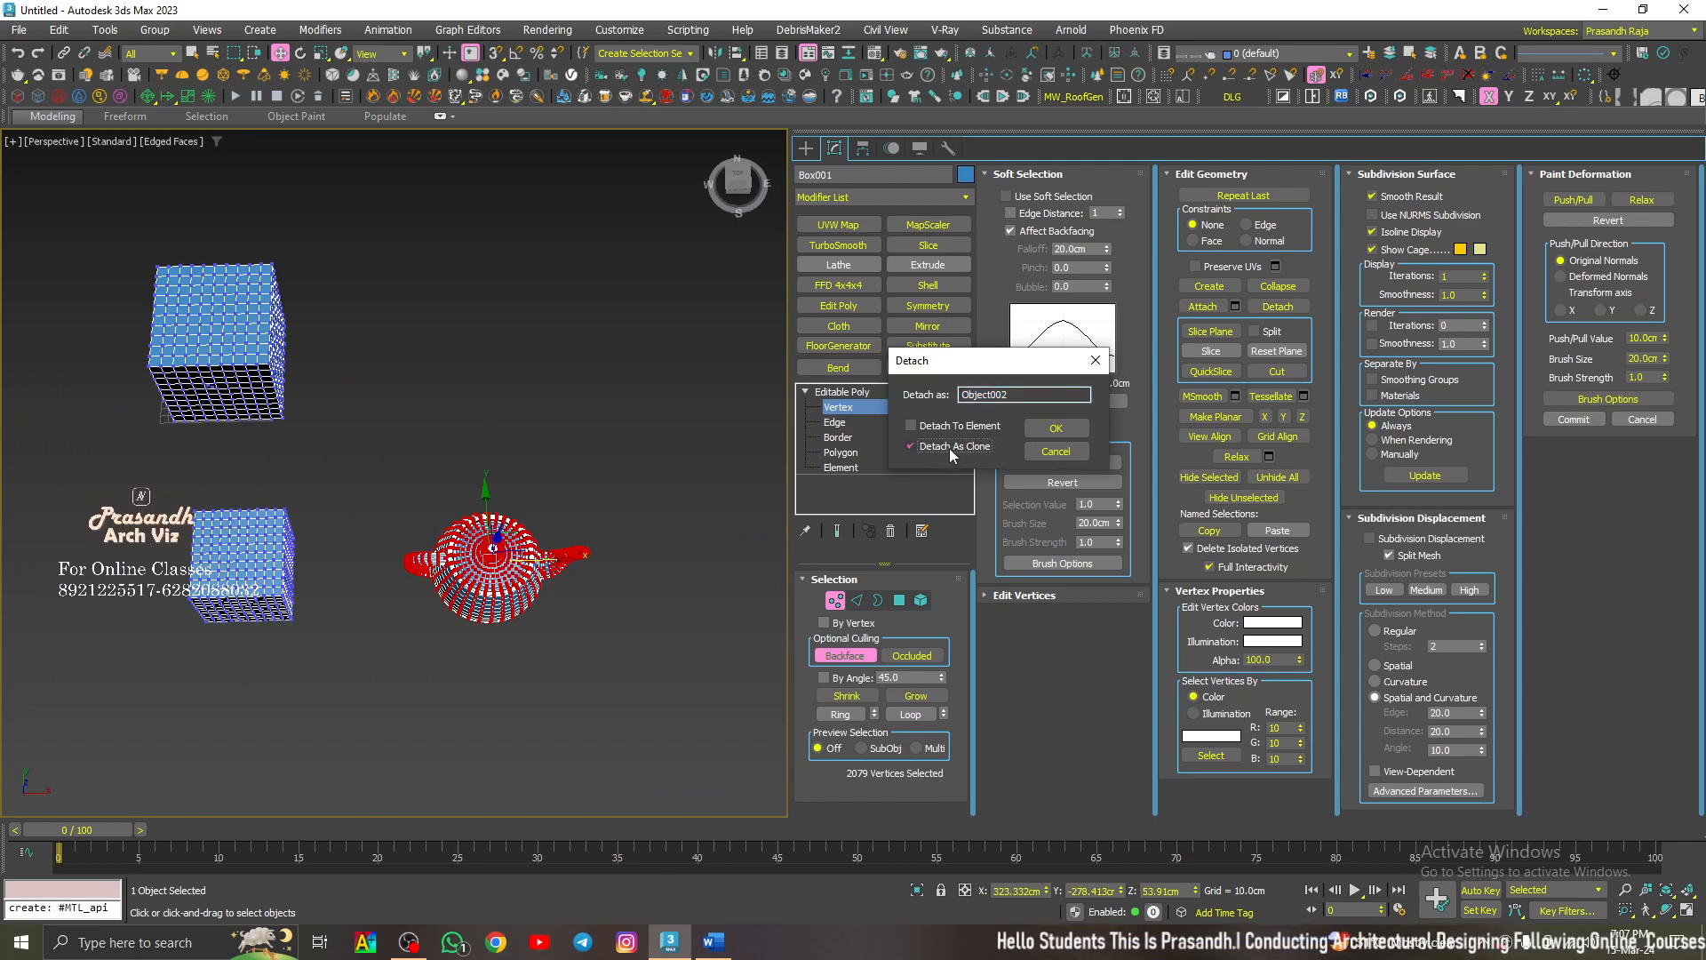
left_click(1056, 430)
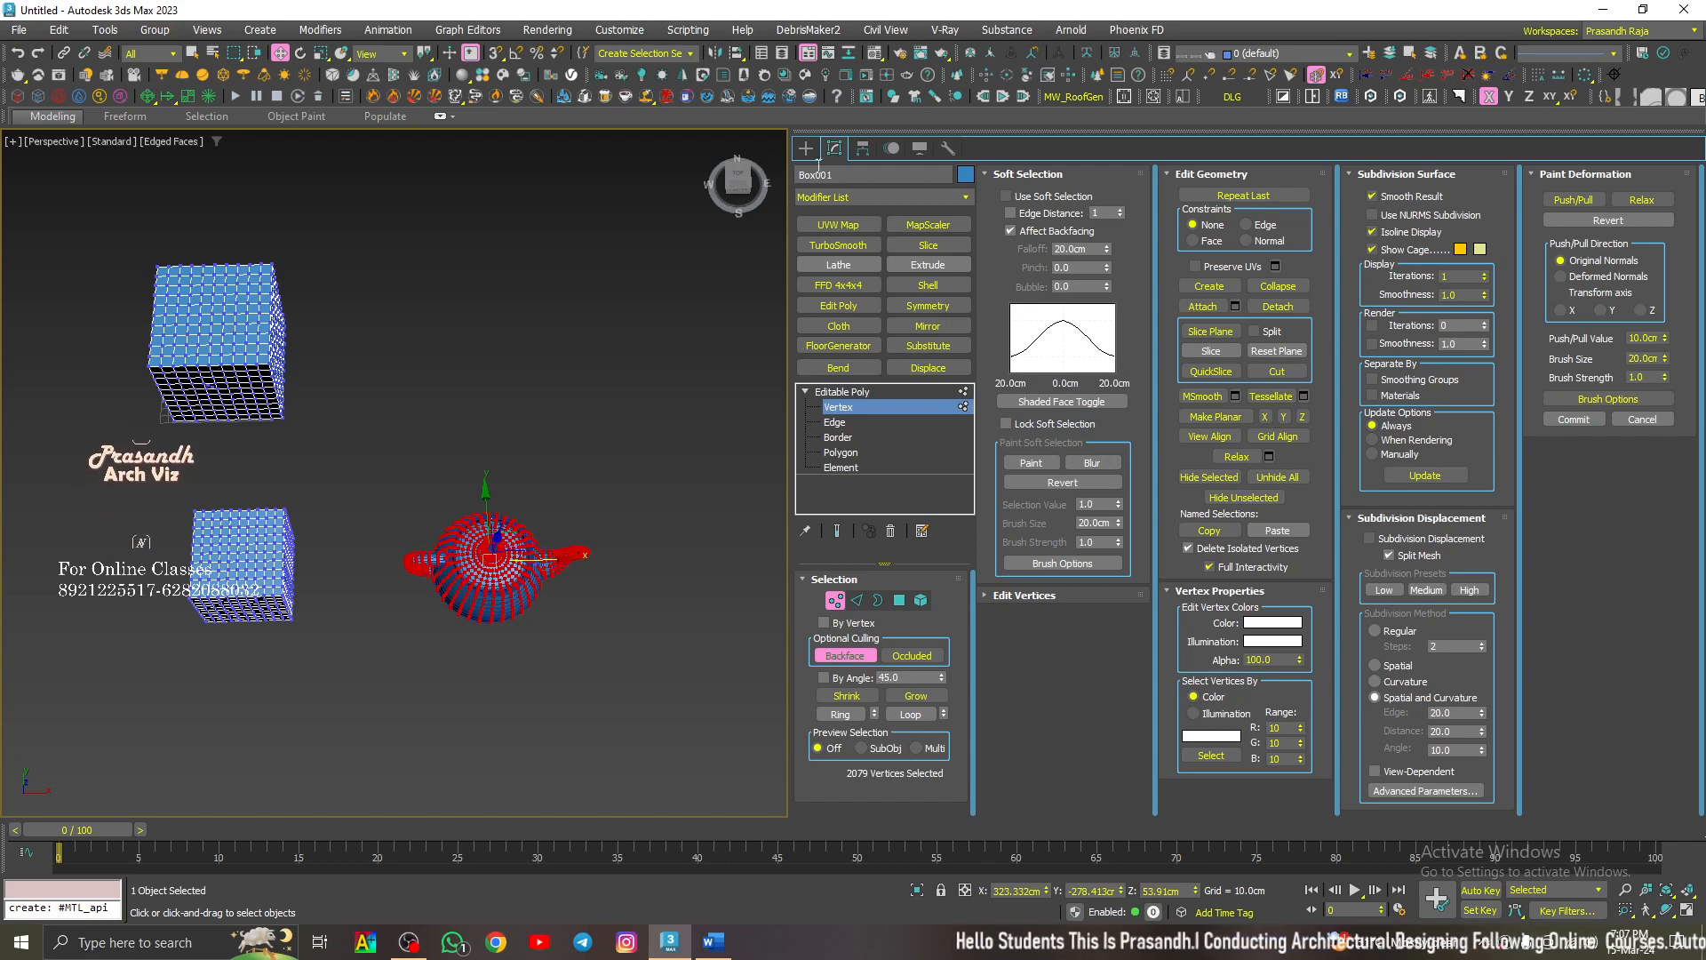
left_click(806, 147)
Step: Select the combined cubes-and-teapot object and move it about 161 cm along the positive Y axis
scroll(669, 483, "down", 5)
left_click(670, 415)
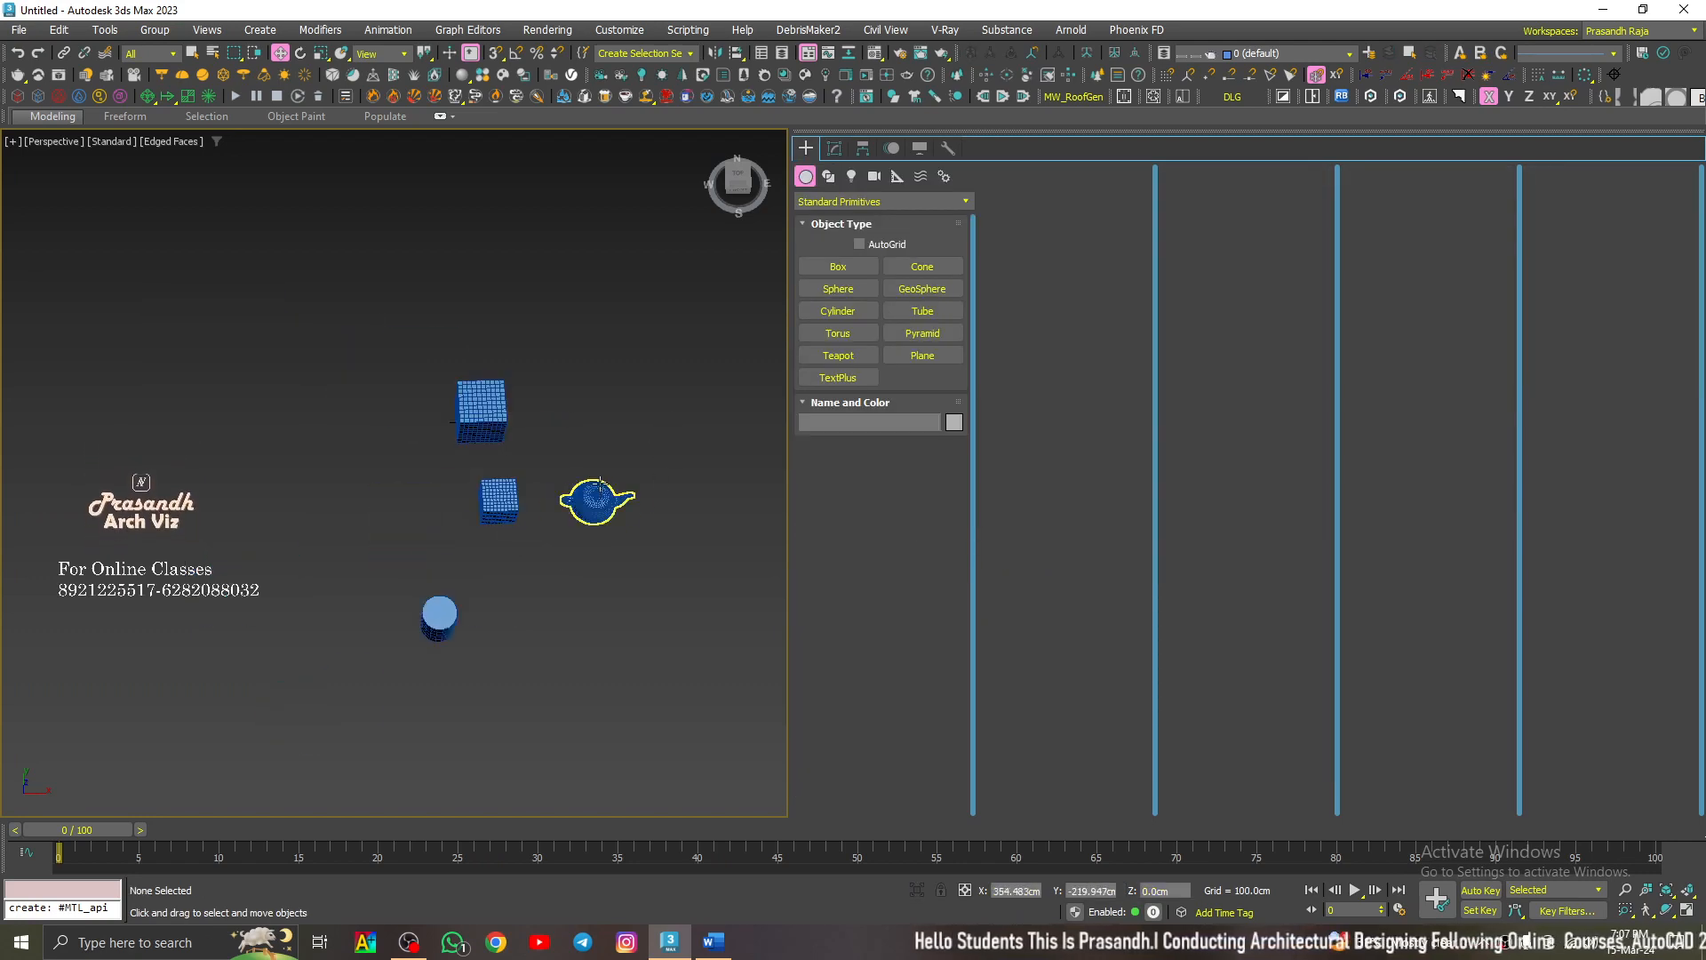
scroll(607, 488, "up", 5)
left_click(385, 358)
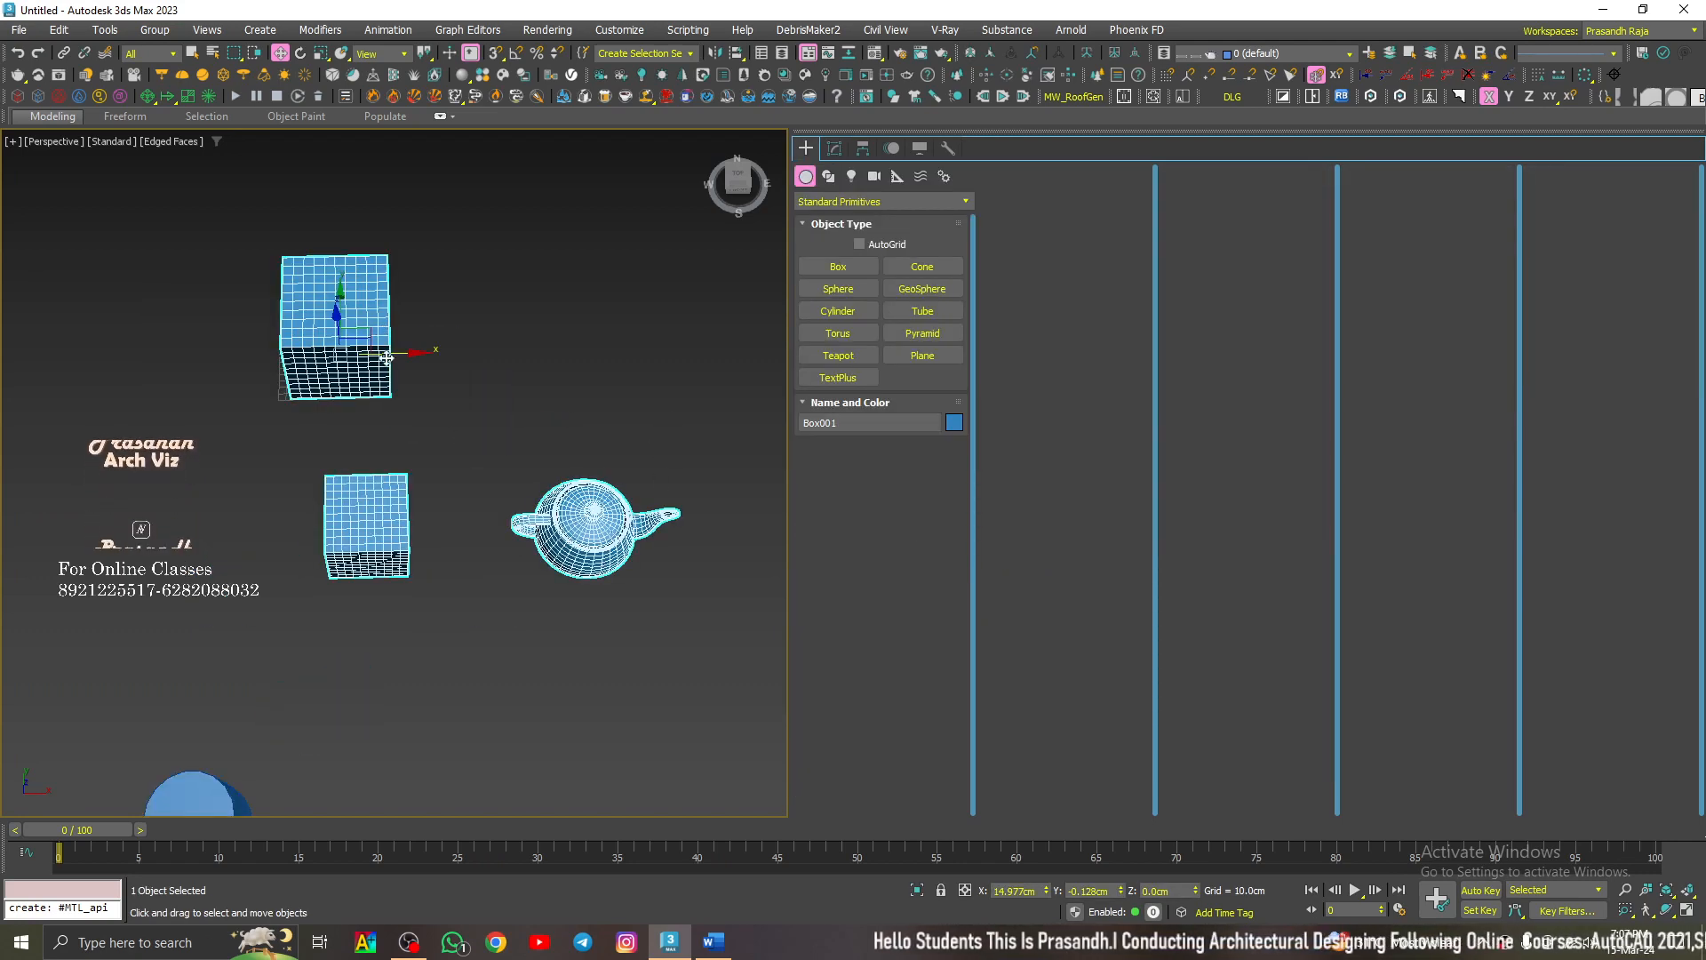
left_click_drag(341, 307, 341, 210)
Step: Select the cloned teapot and move it along the negative Y axis to about Y -406 cm
left_click(594, 542)
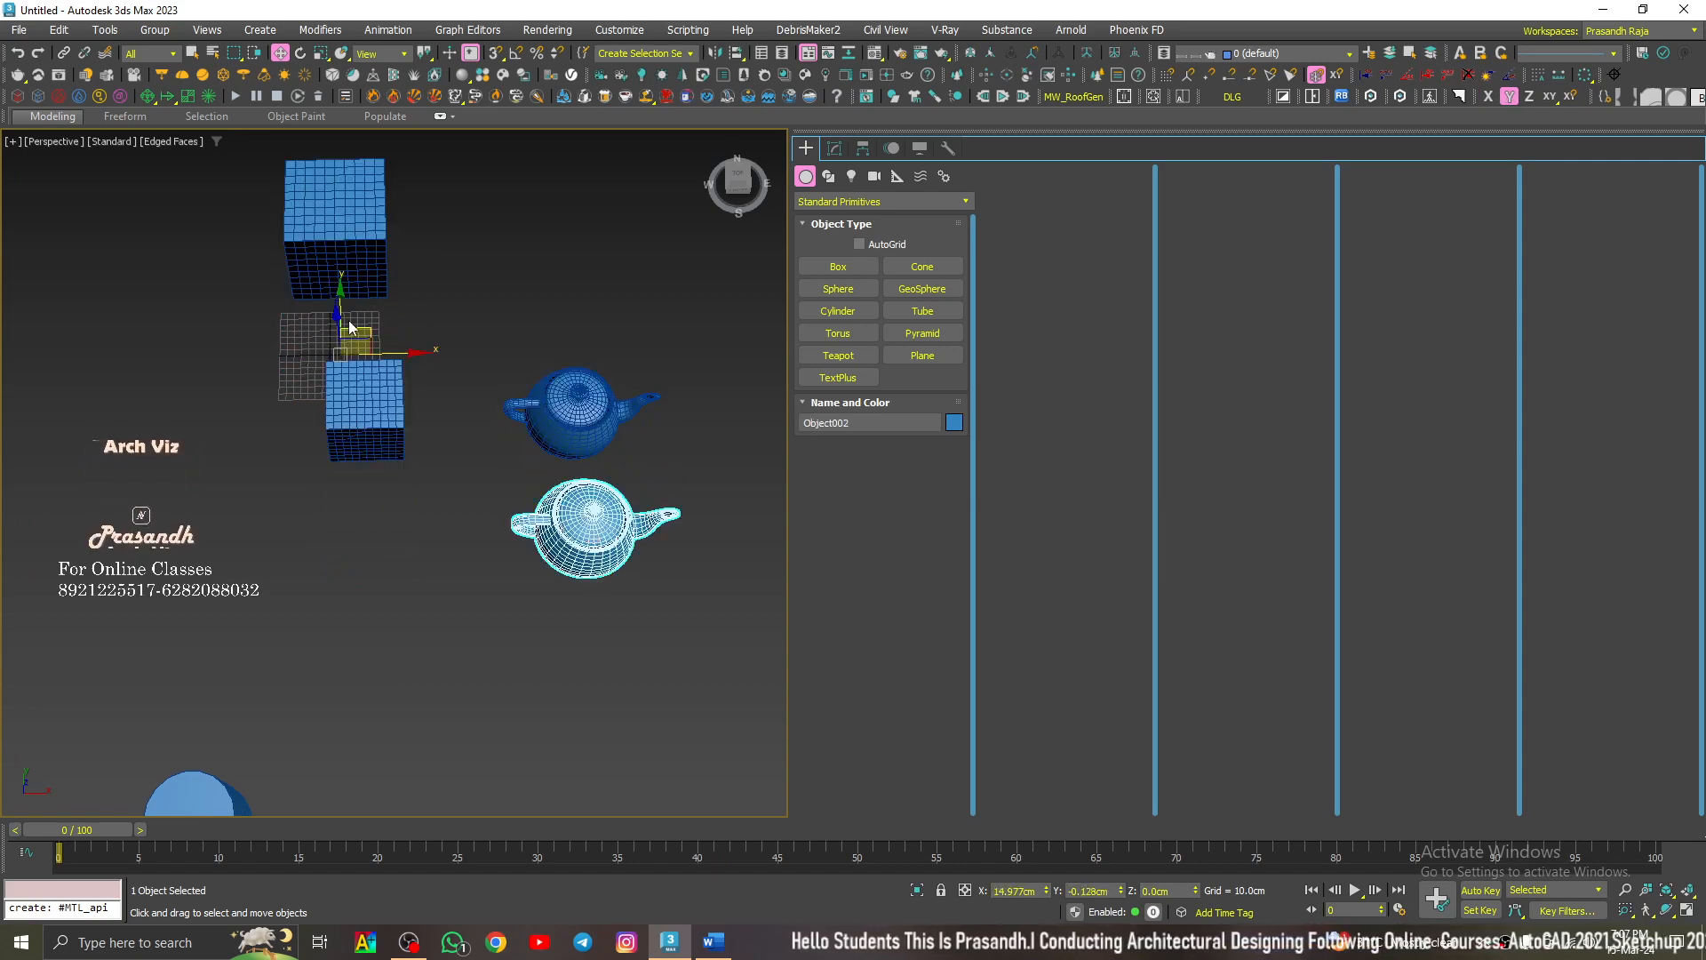
left_click_drag(354, 307, 353, 456)
scroll(354, 456, "down", 5)
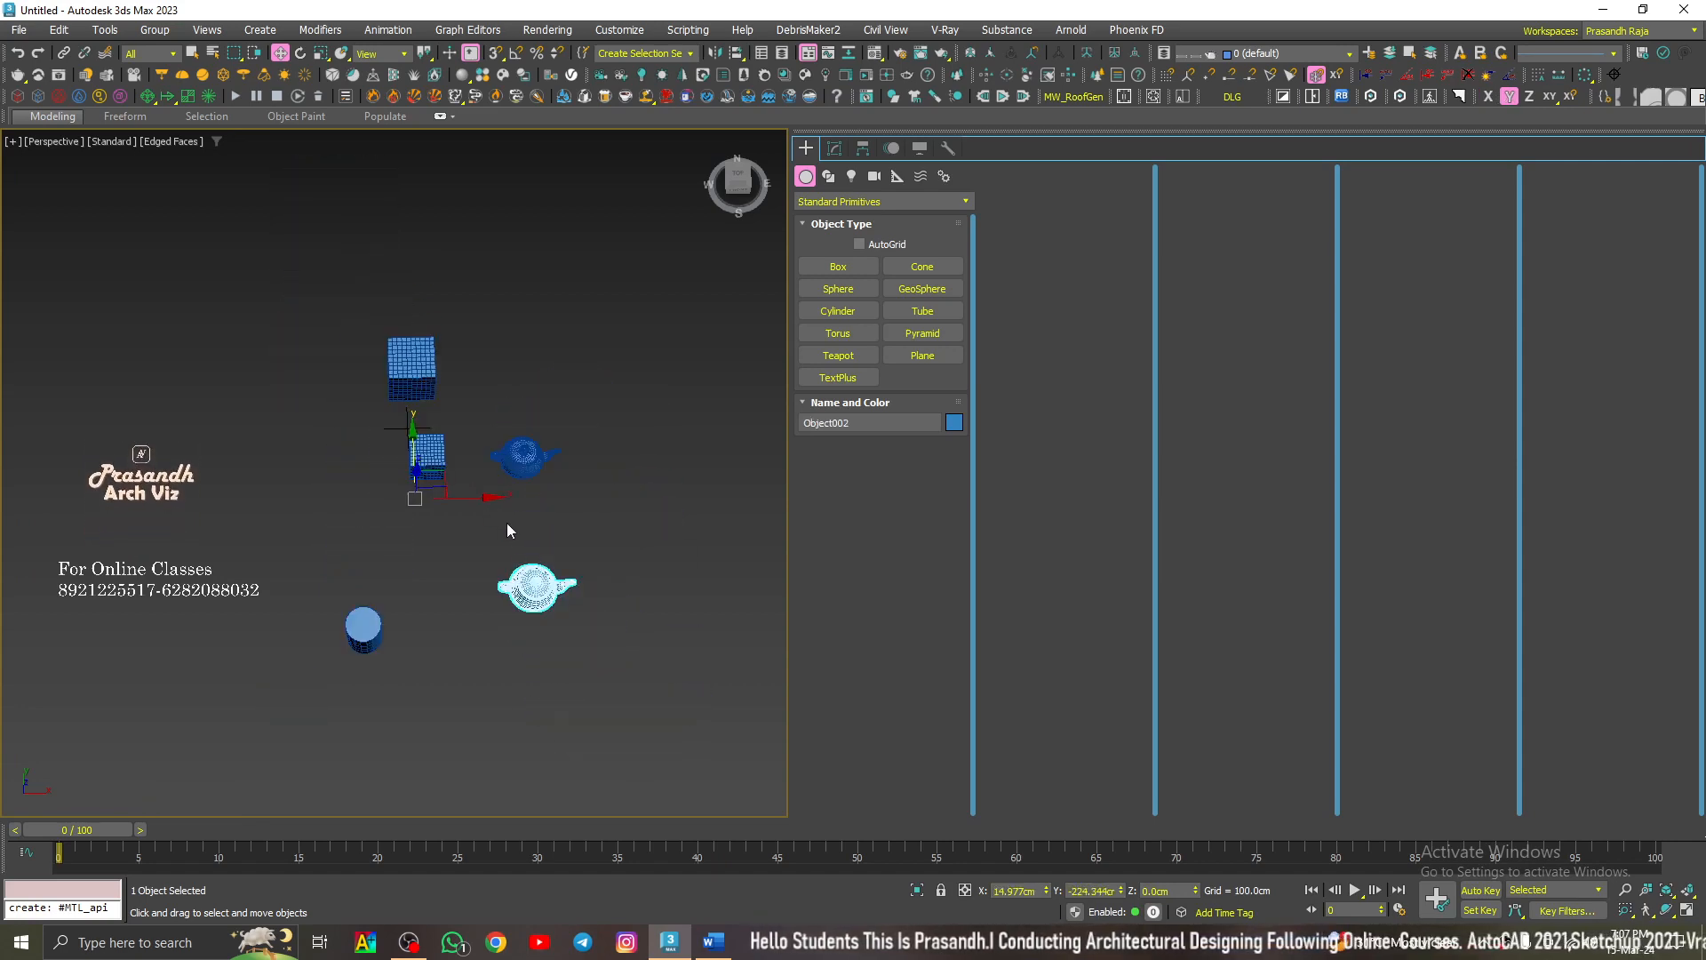
middle_click_drag(507, 523, 552, 596, "alt")
scroll(555, 588, "up", 5)
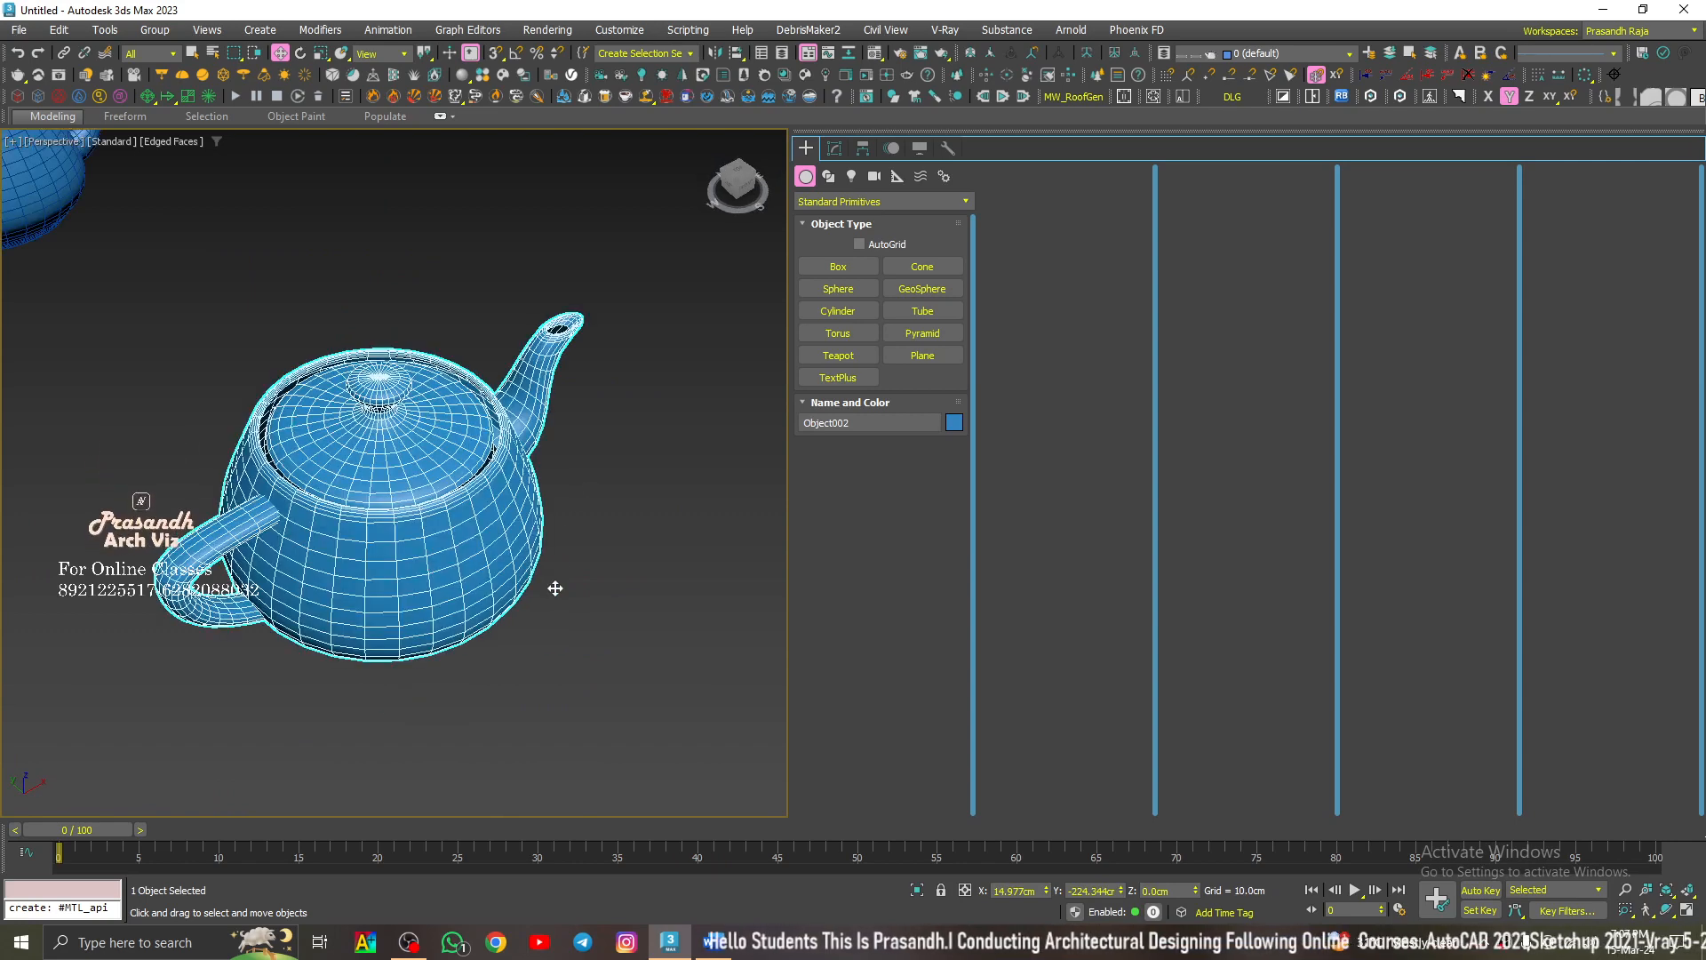
scroll(552, 588, "down", 5)
scroll(569, 604, "up", 3)
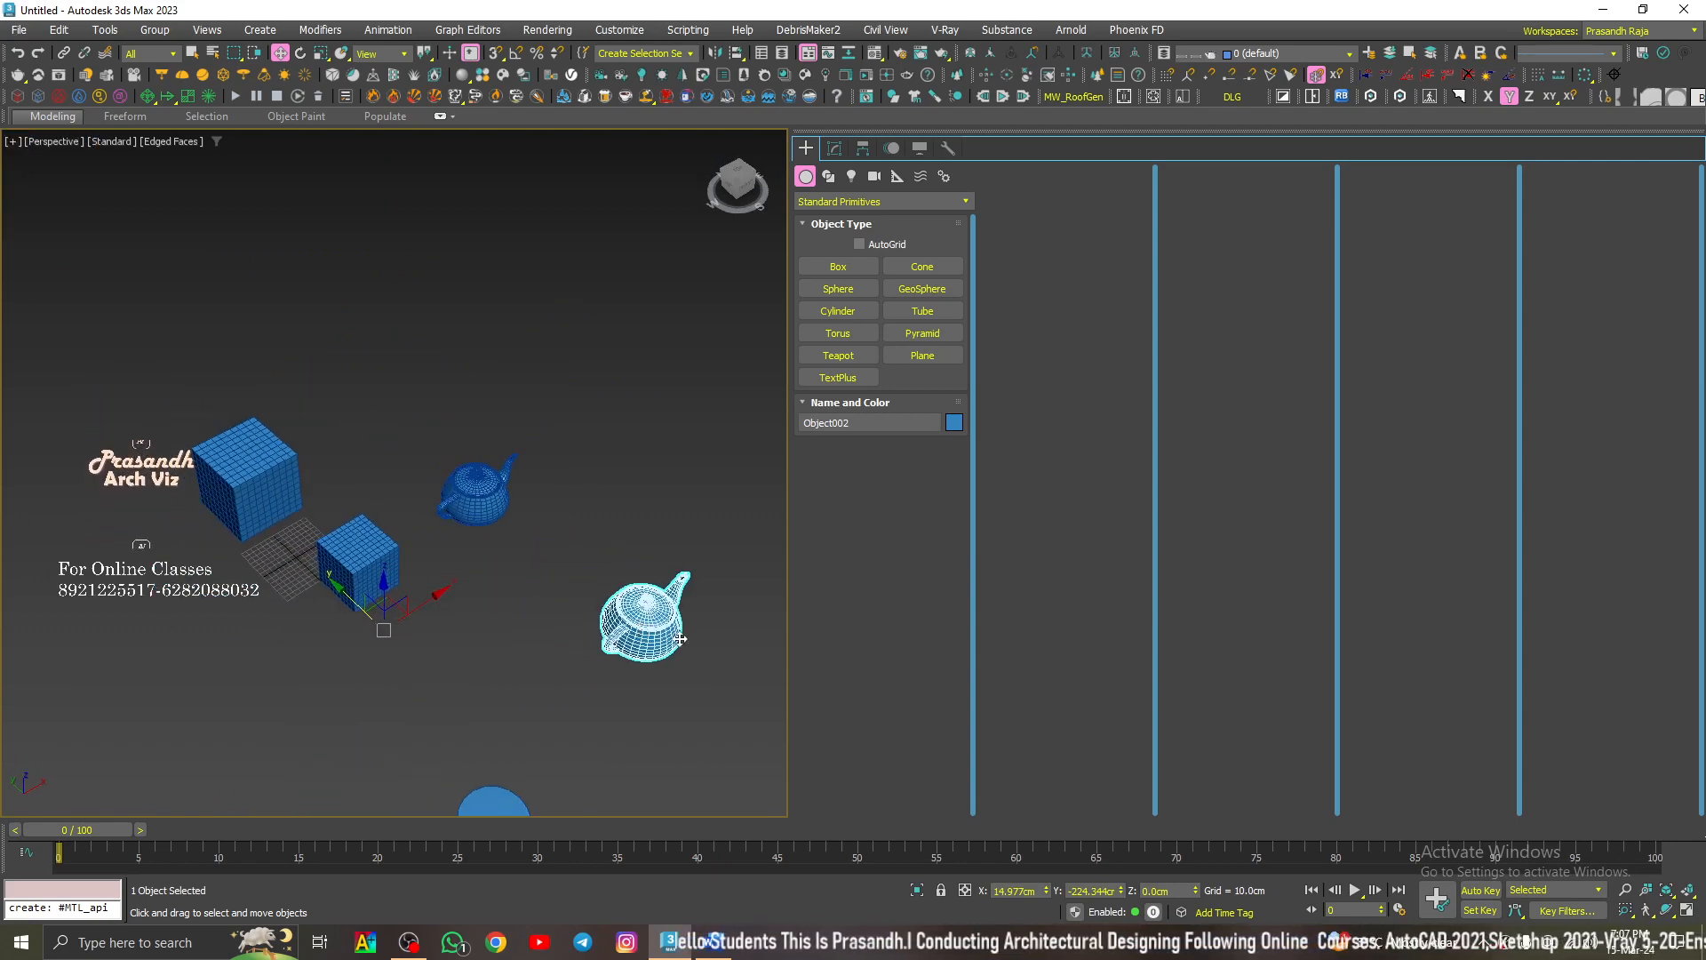
left_click_drag(356, 606, 500, 680)
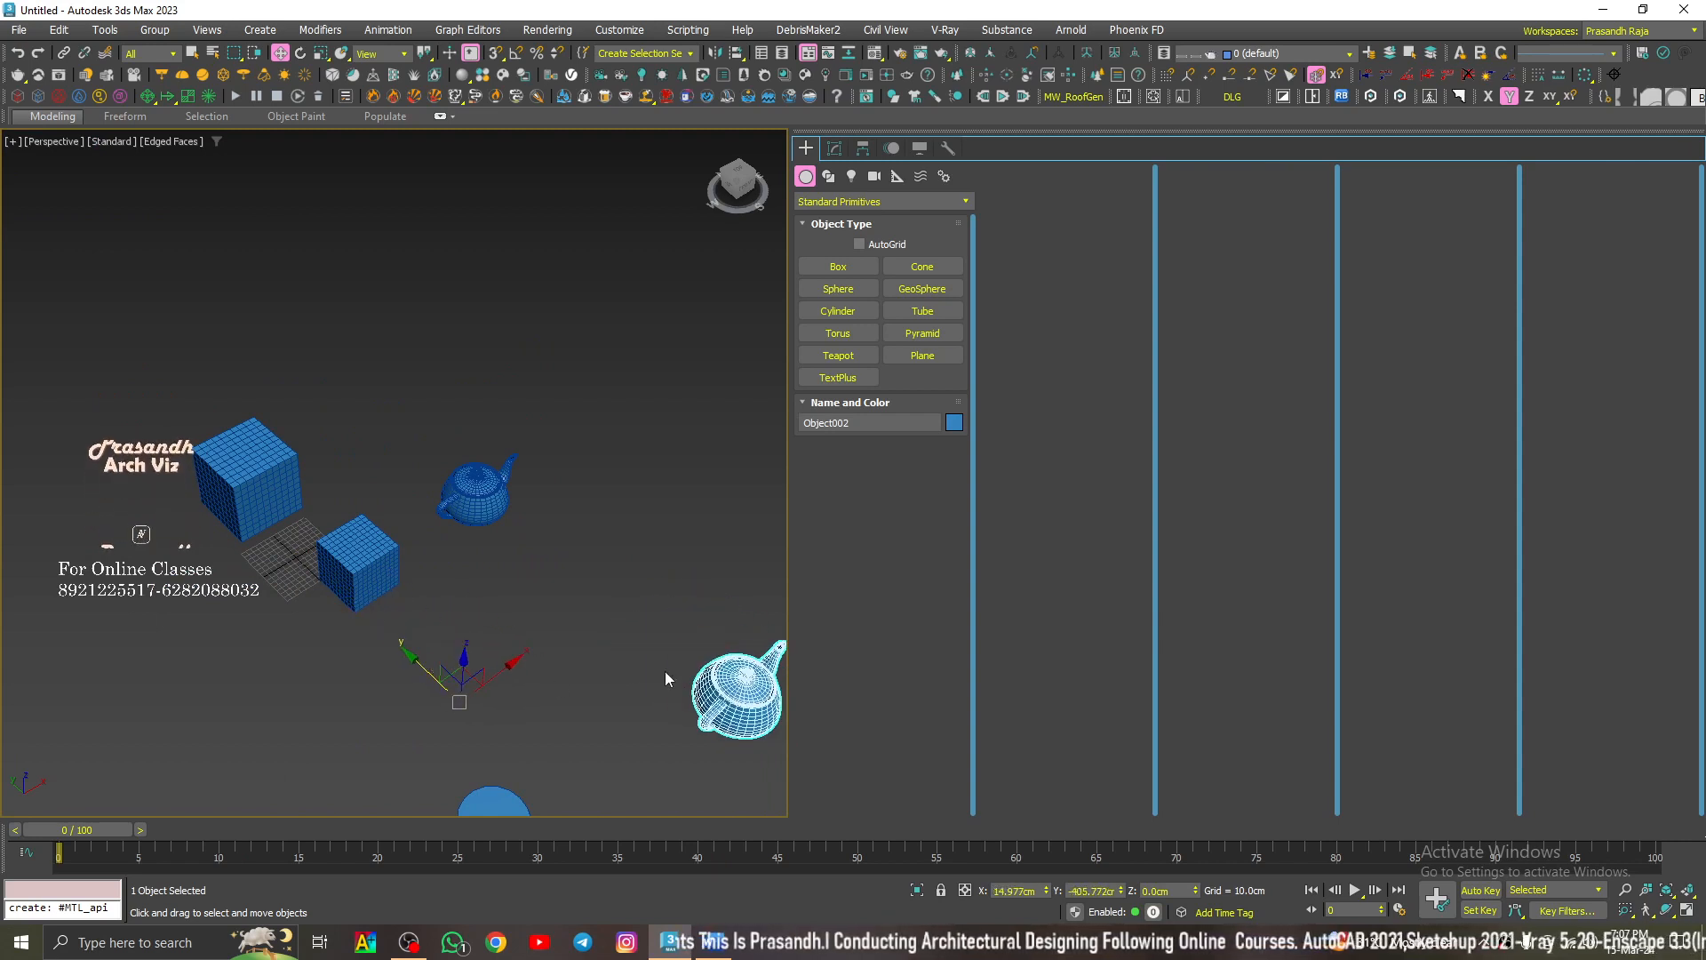
Step: Select the combined cubes-and-teapot object again and return to its Vertex level with the teapot's vertices selected
left_click(467, 503)
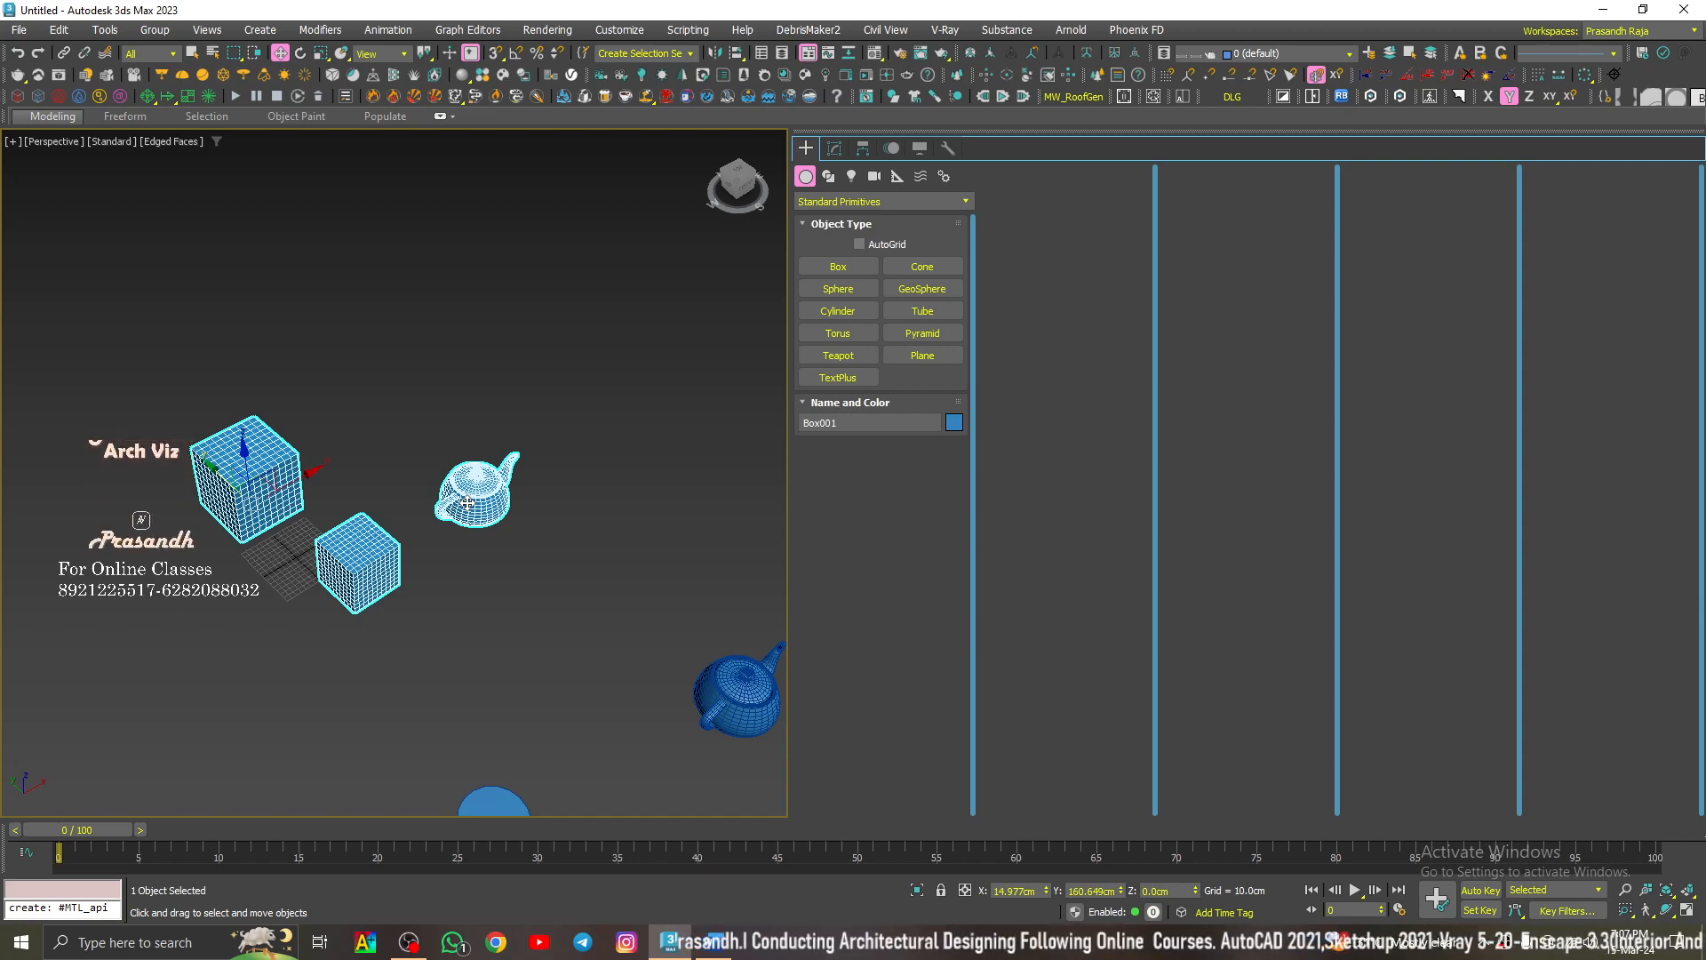
scroll(467, 503, "up", 3)
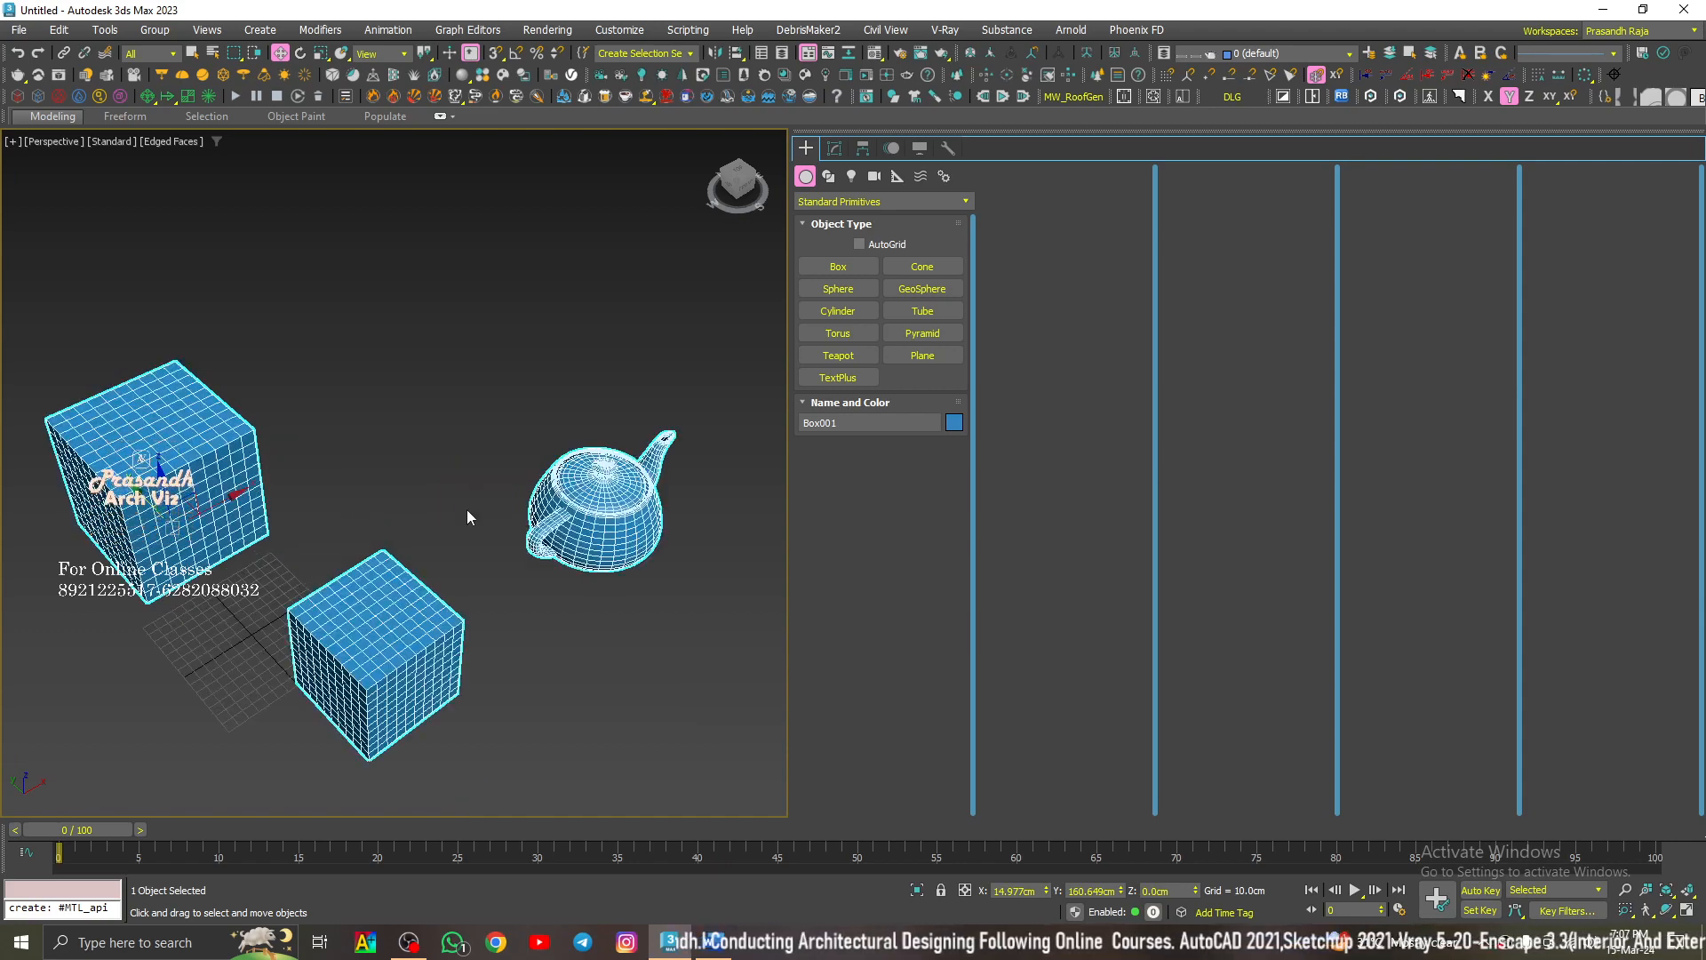
key("4")
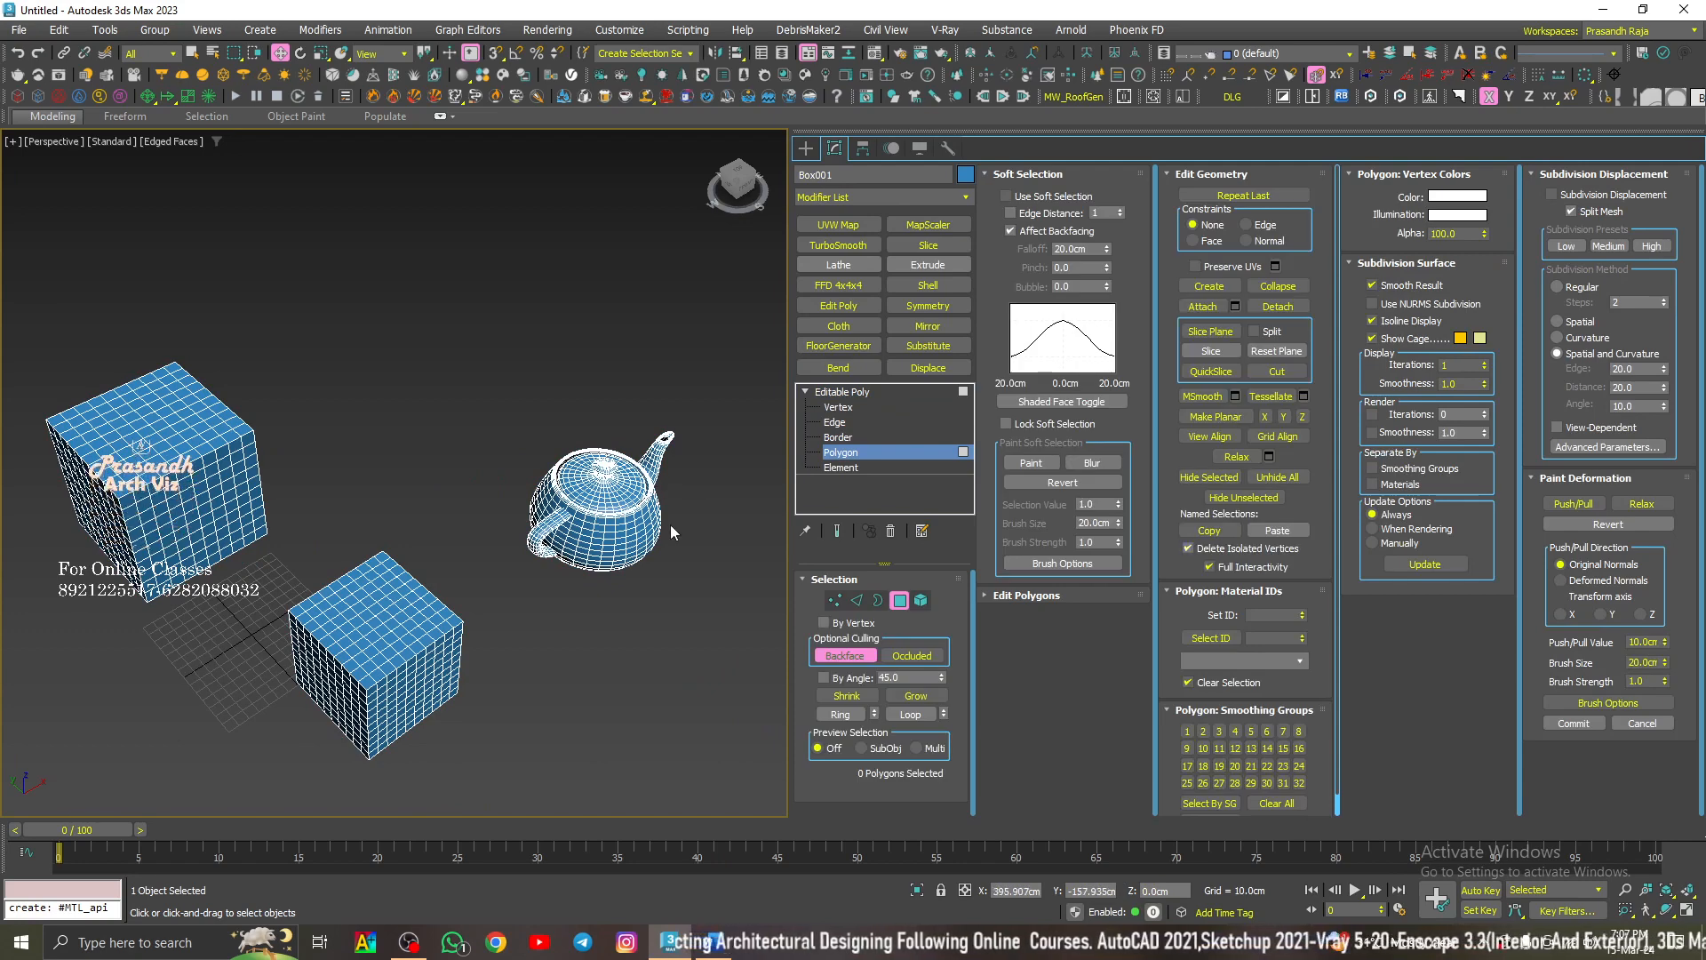
key("1")
key("ctrl+a")
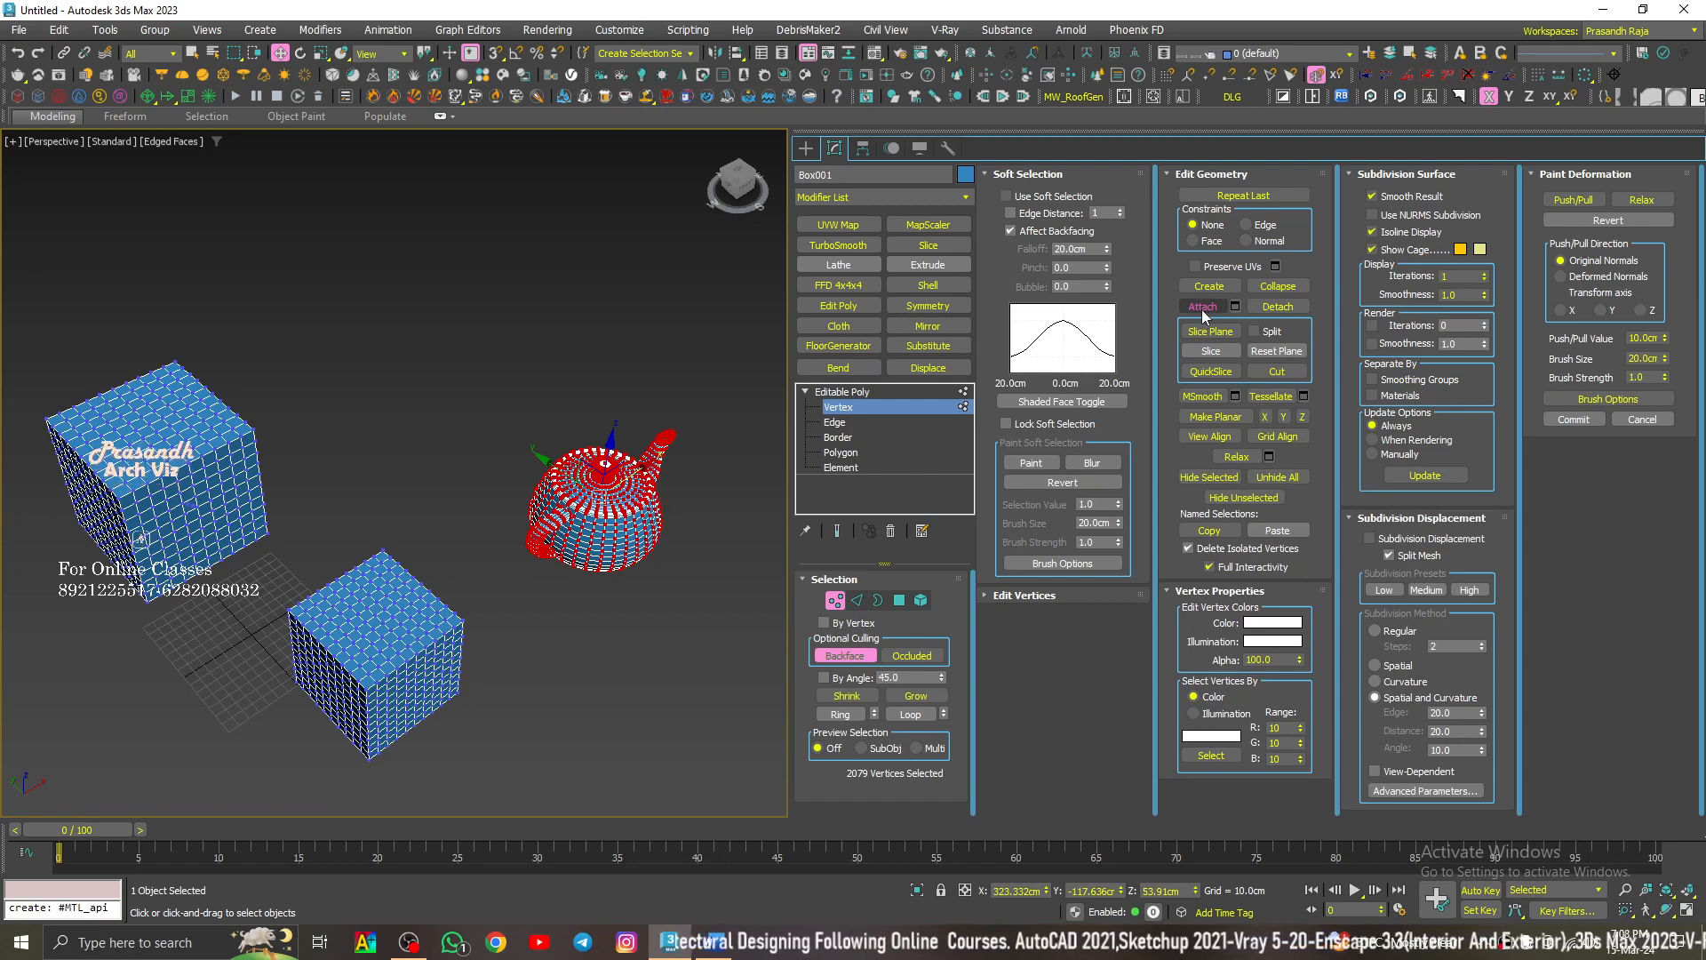
Step: Detach the teapot's vertices as a separate object with Detach As Clone turned off, and select both cubes' vertices
left_click(1277, 306)
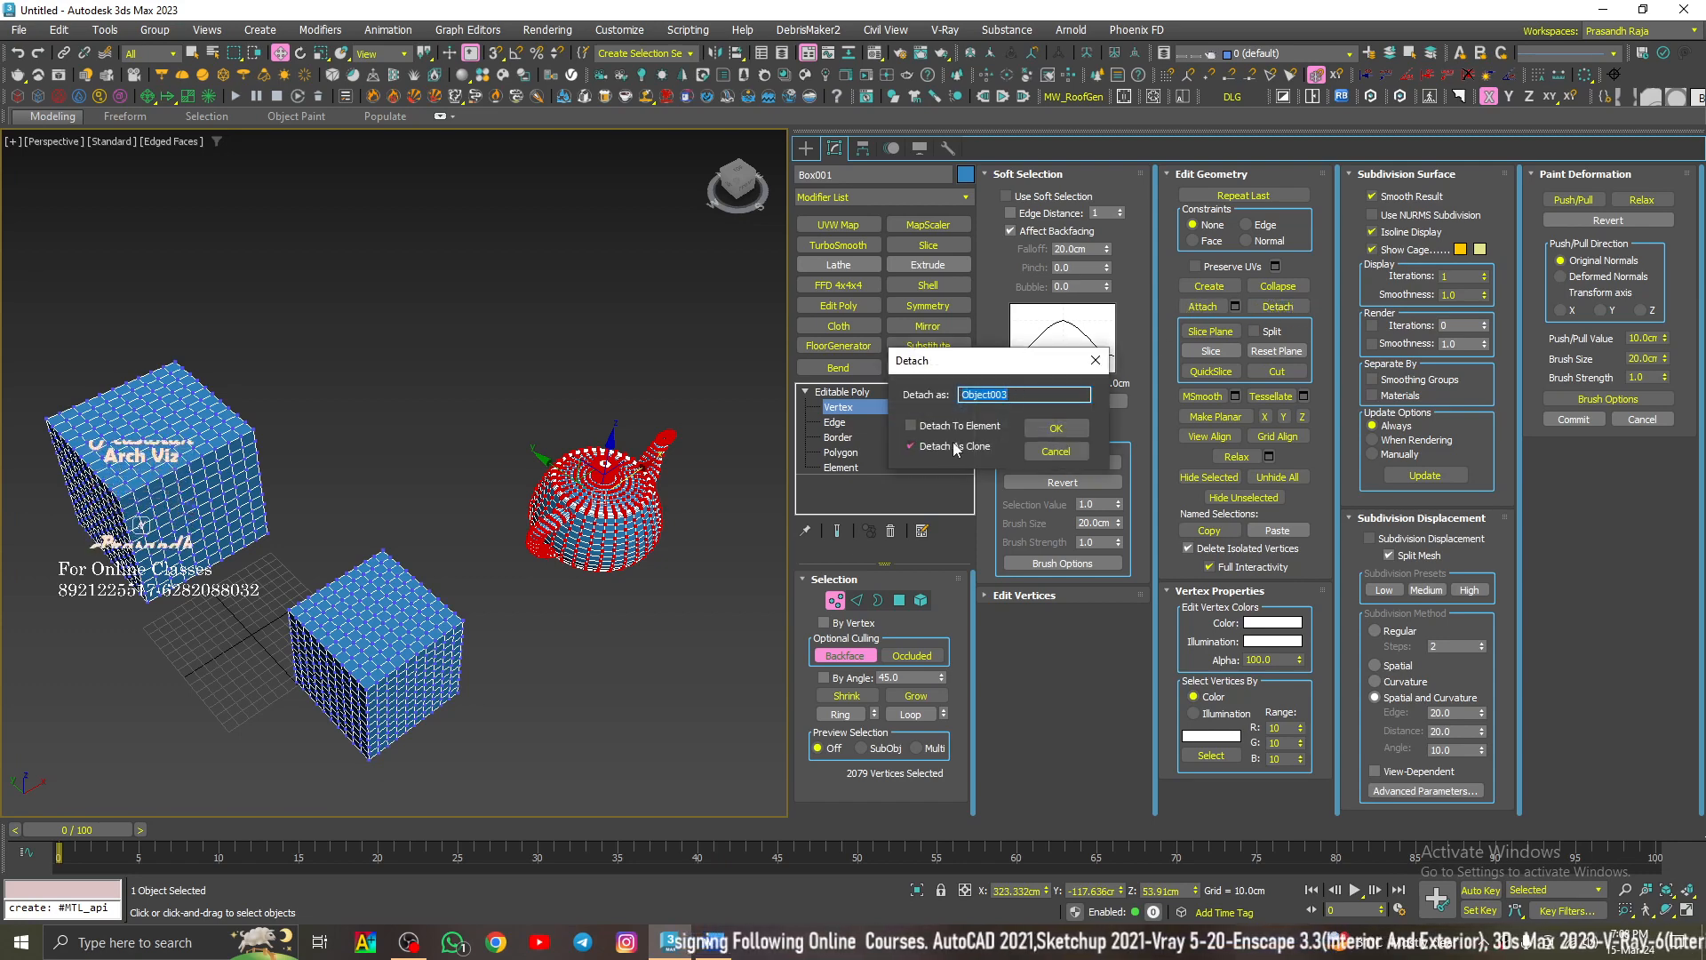
left_click(1037, 432)
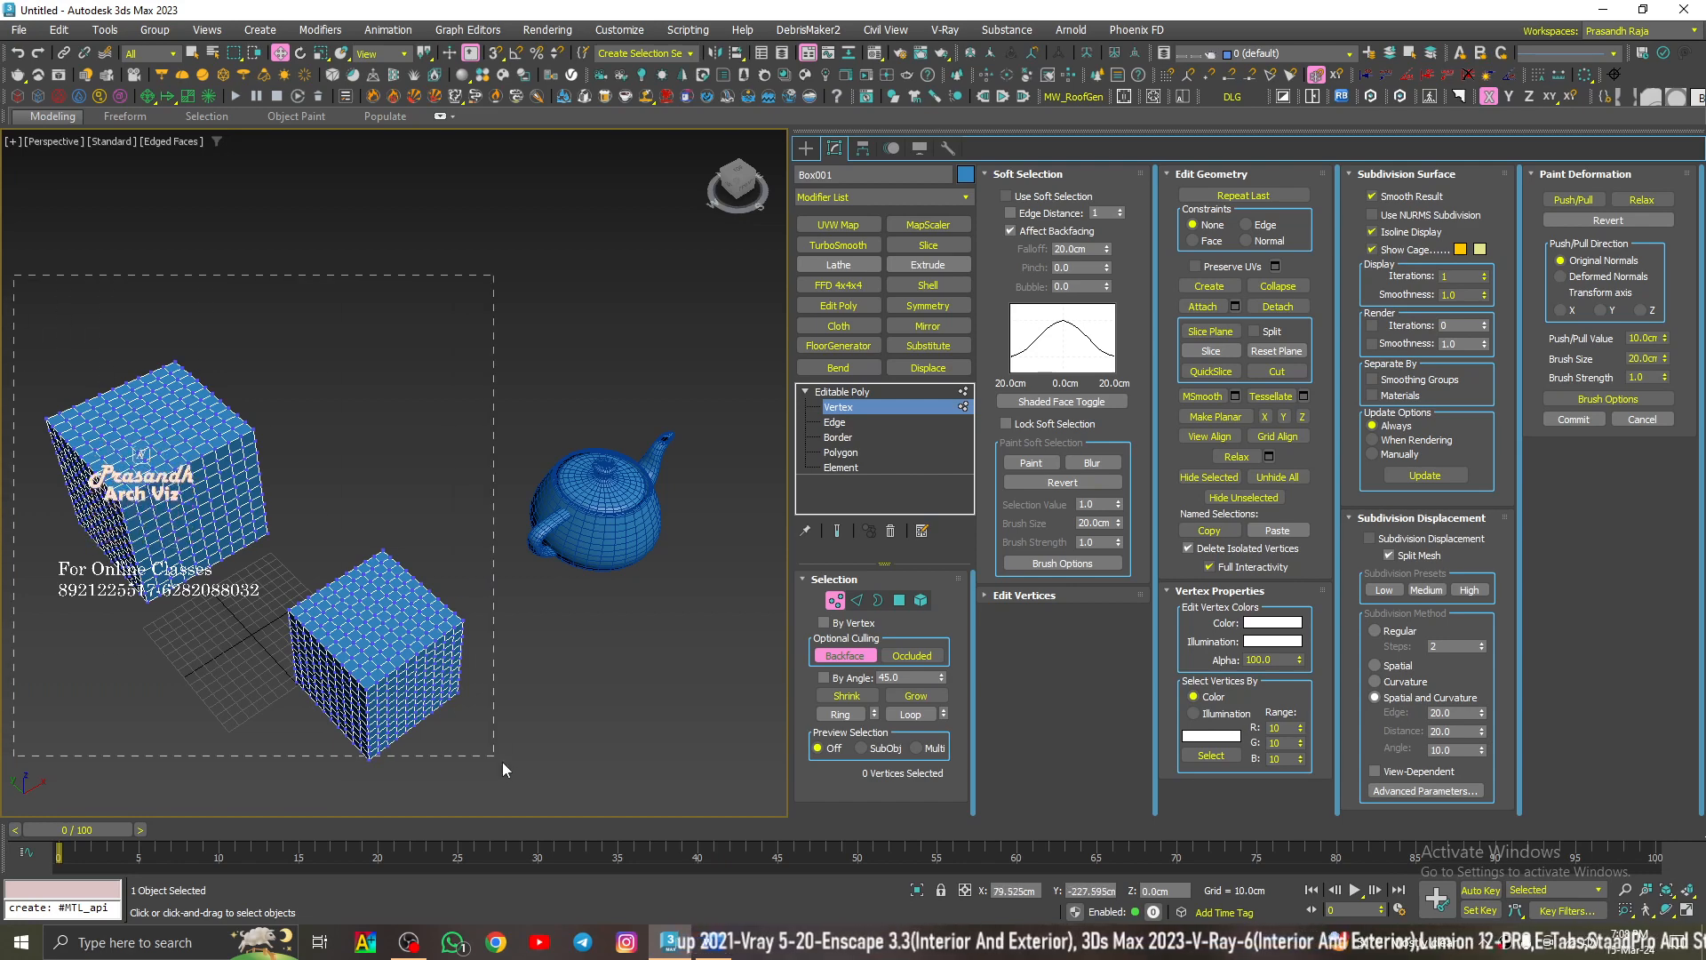
left_click_drag(503, 761, 571, 778)
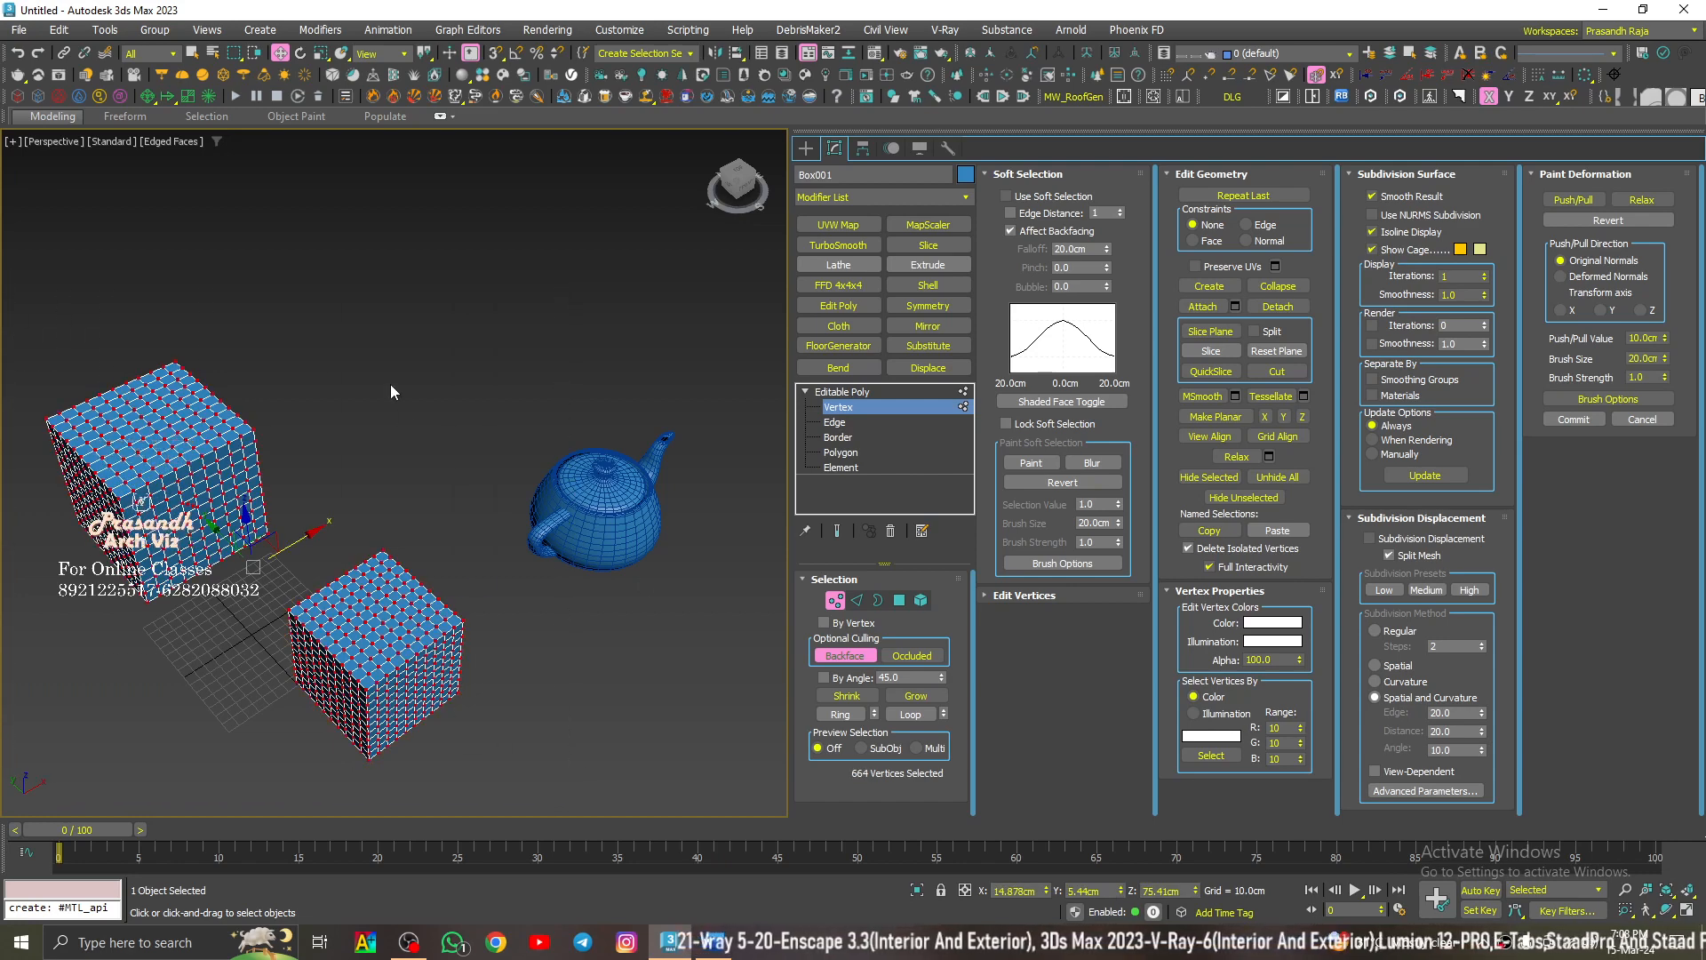